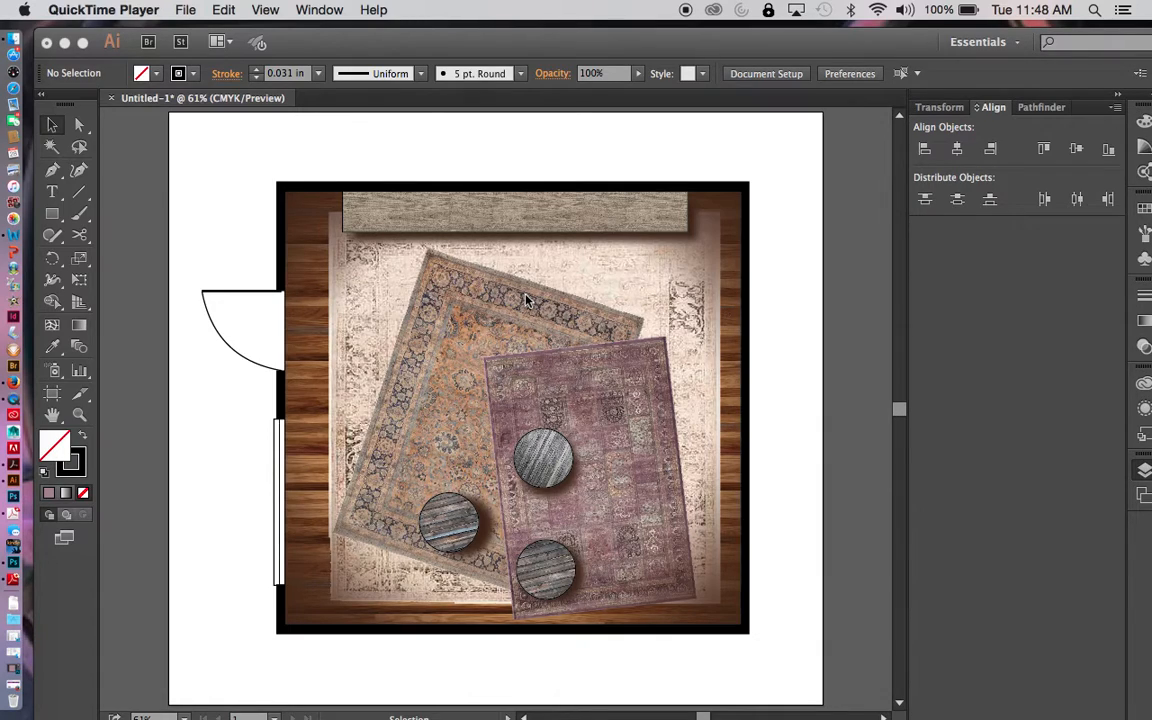
- Create a new one-artboard document 14 in wide by 6 in high in landscape orientation and show the grid
click(186, 11)
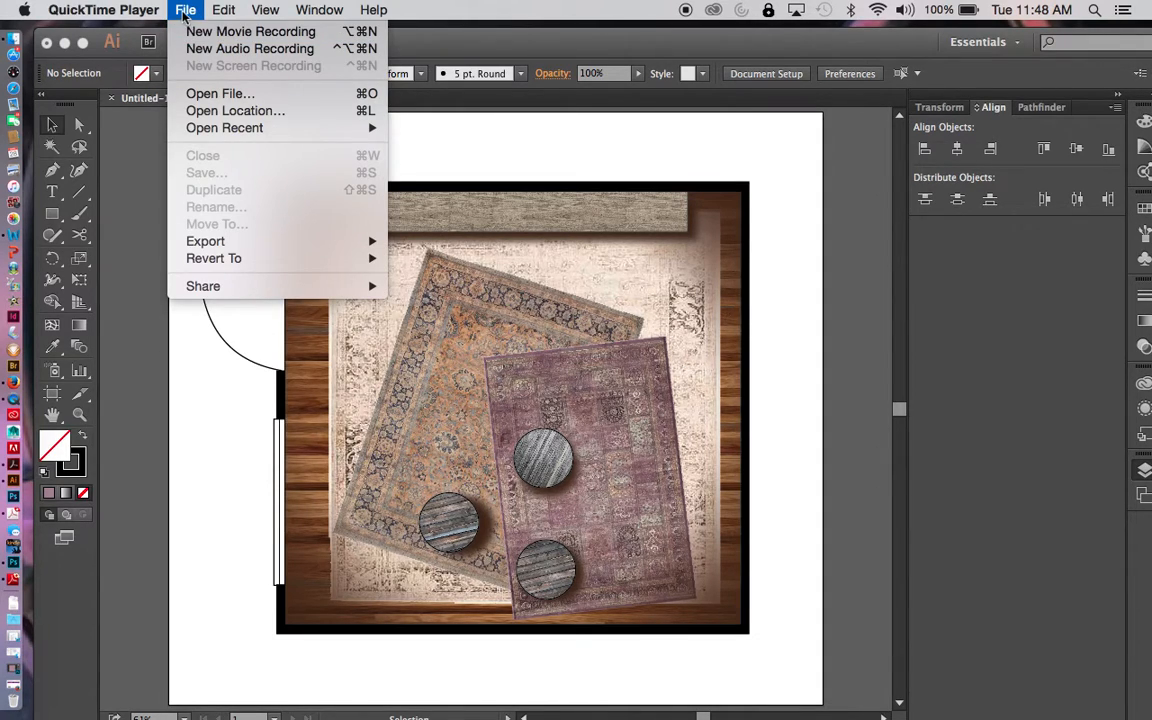
click(411, 30)
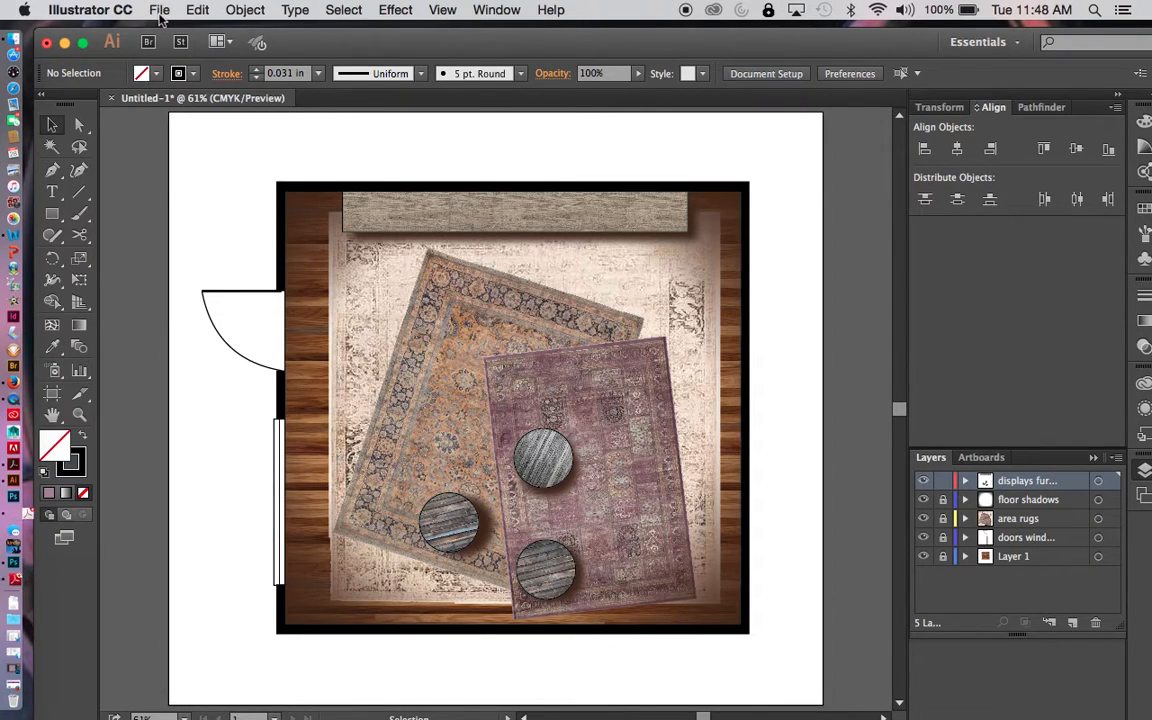
click(159, 11)
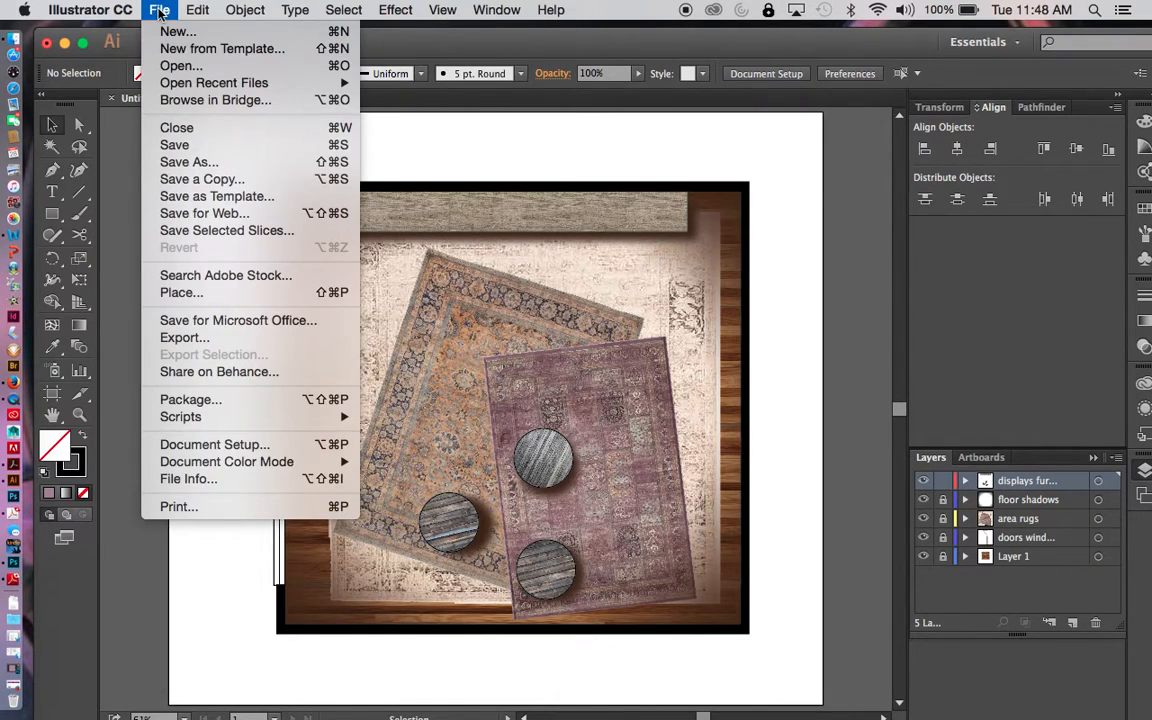
click(168, 31)
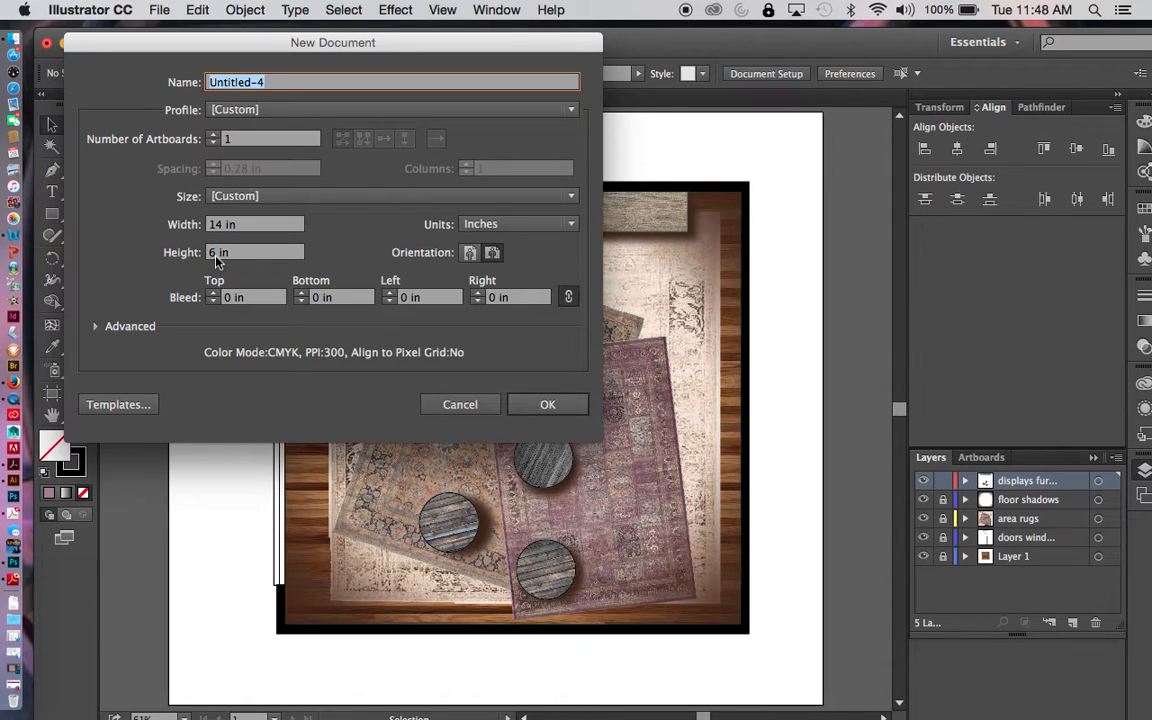
click(549, 404)
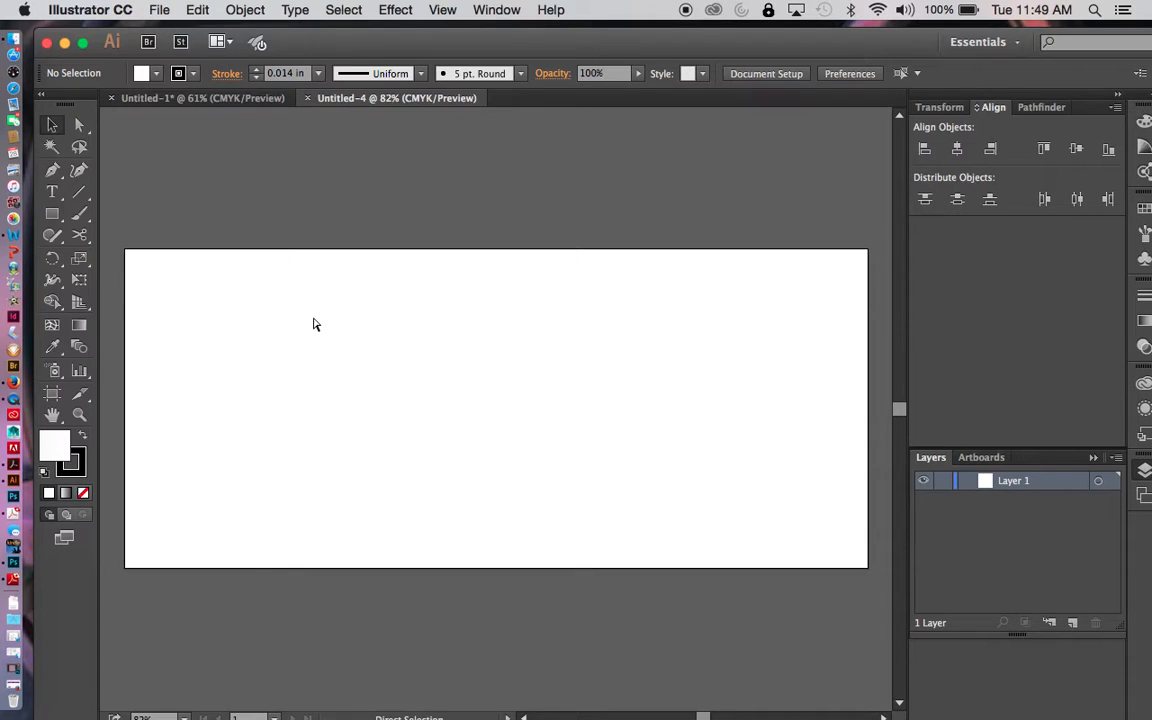
key(super+apostrophe)
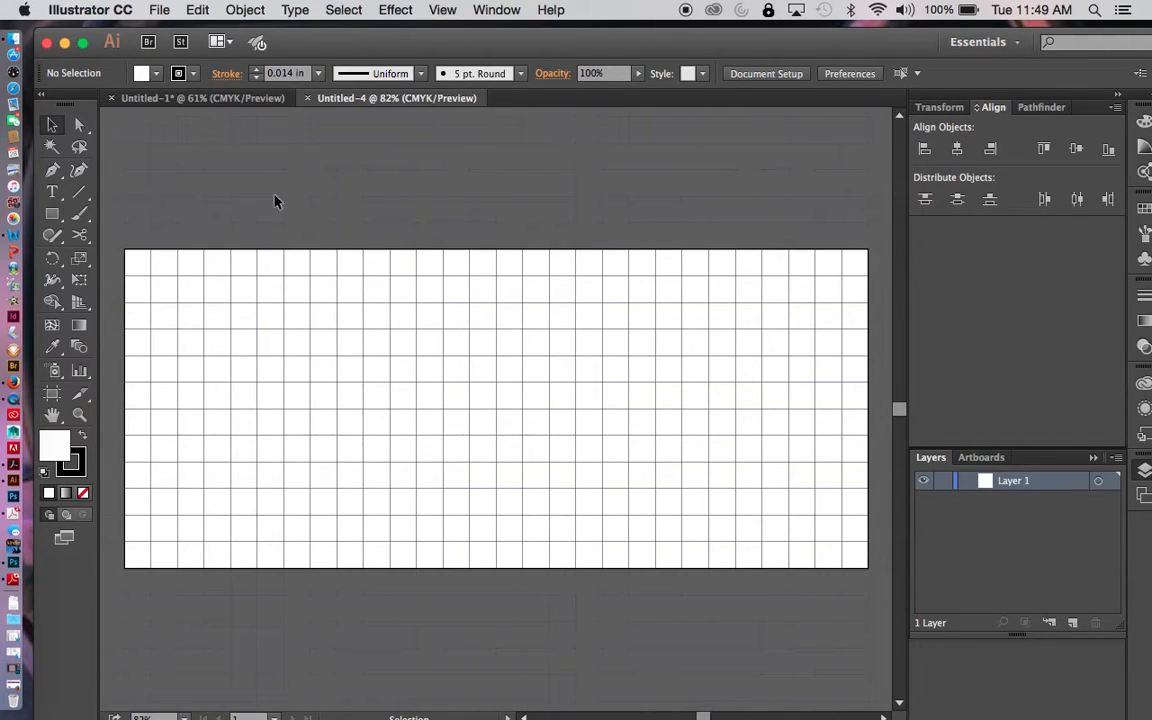
- Review the Guides & Grid preferences, checking the gridline spacing and subdivisions, without changing them
click(157, 10)
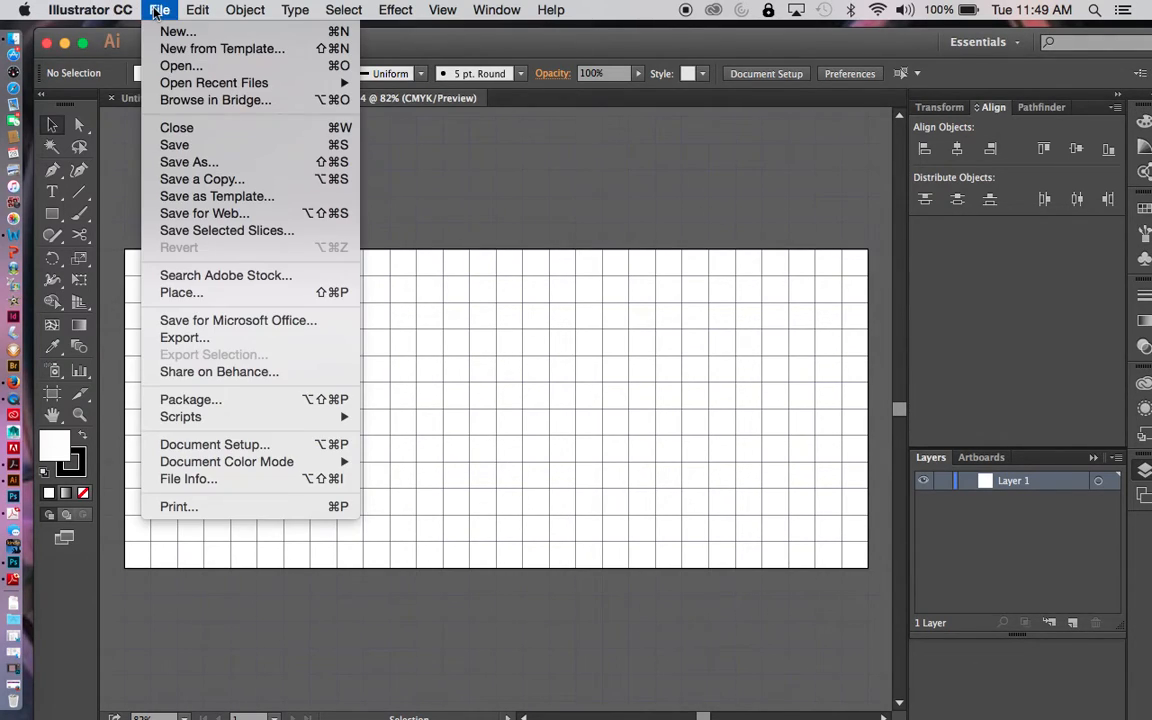
mouse_move(72, 10)
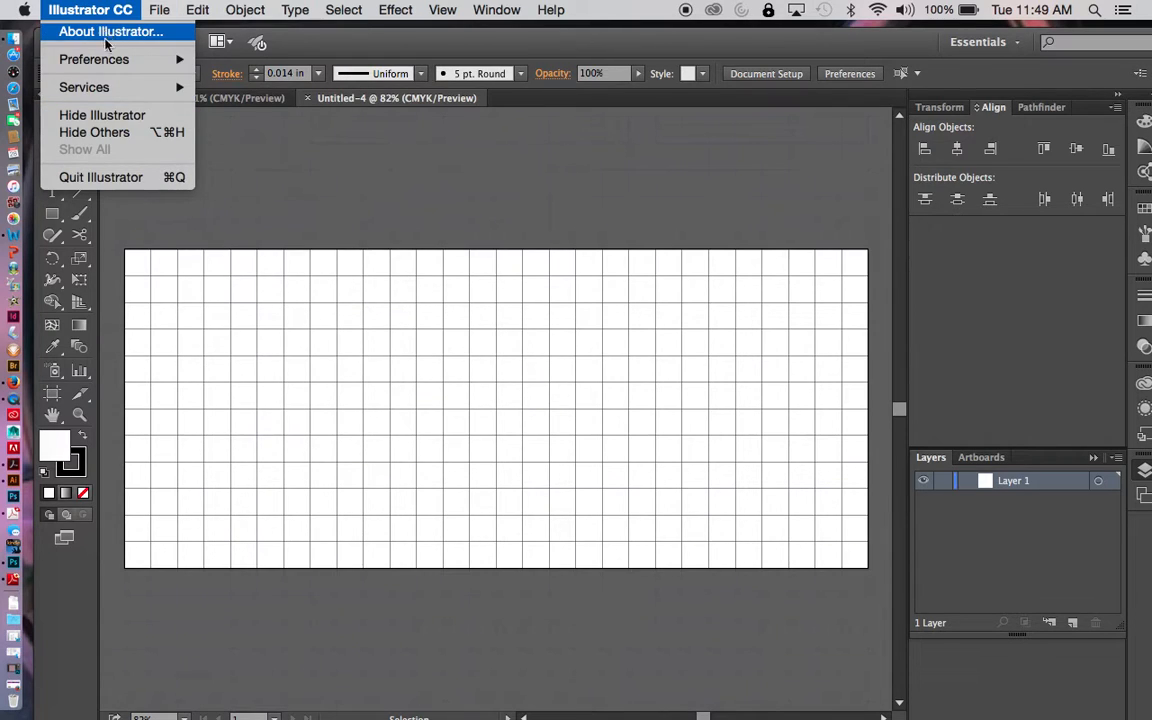
mouse_move(98, 57)
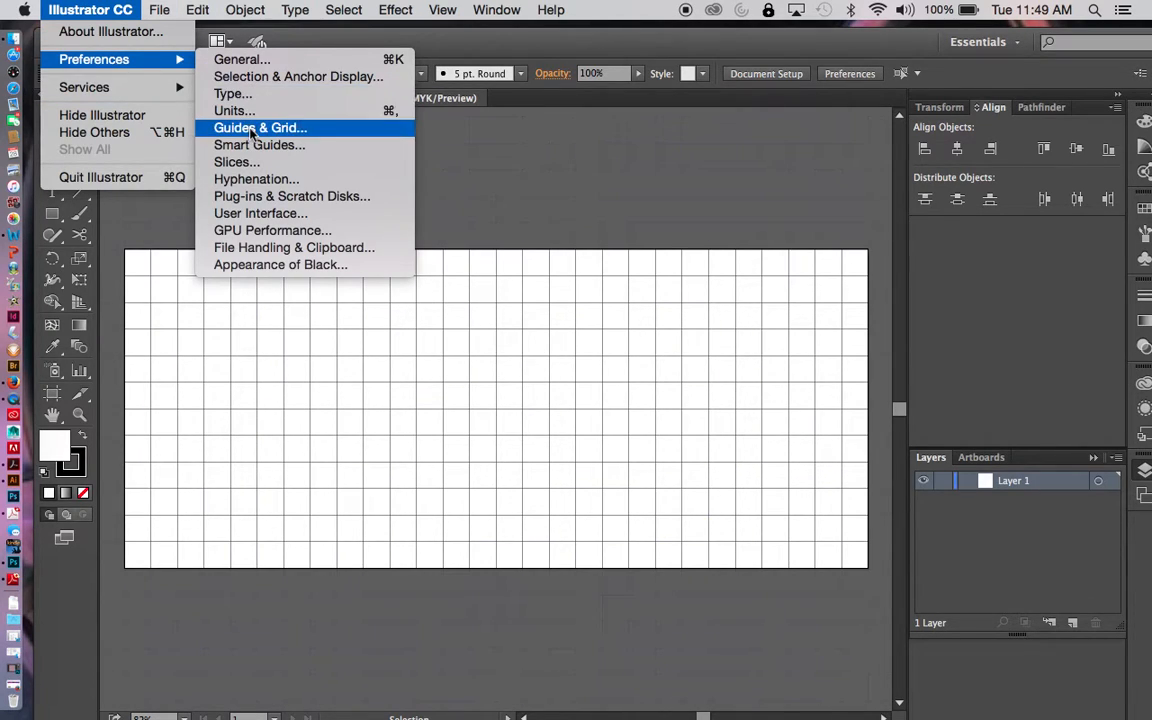
click(527, 138)
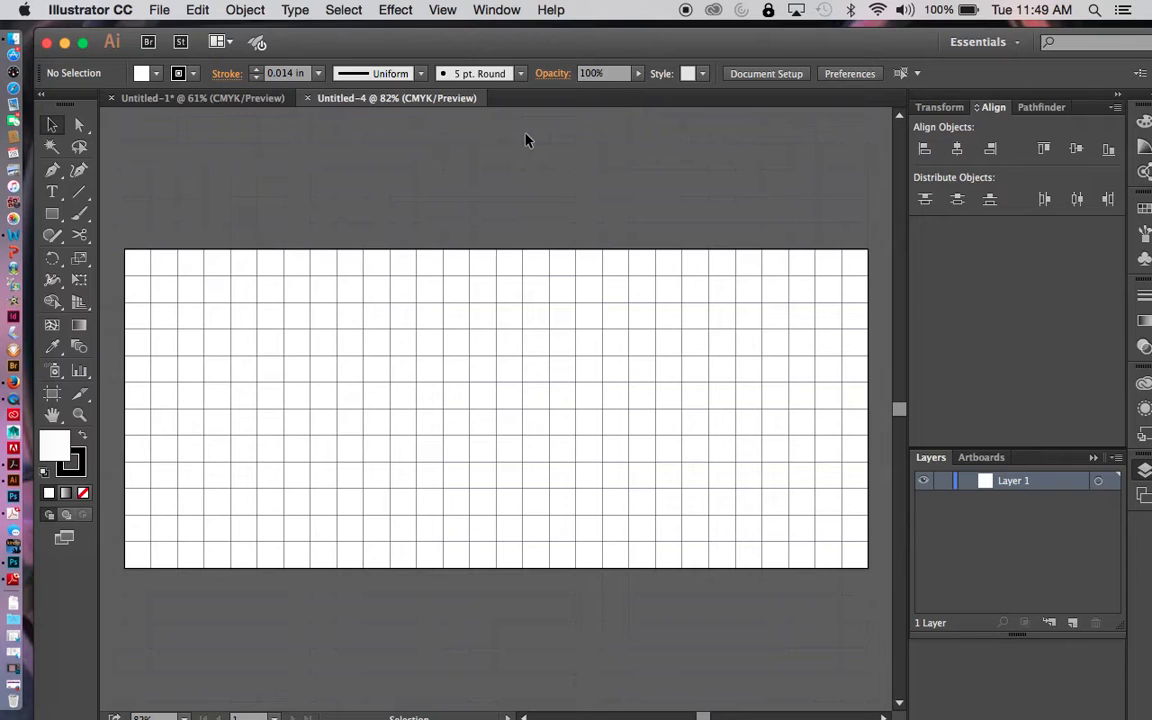
key(super+k)
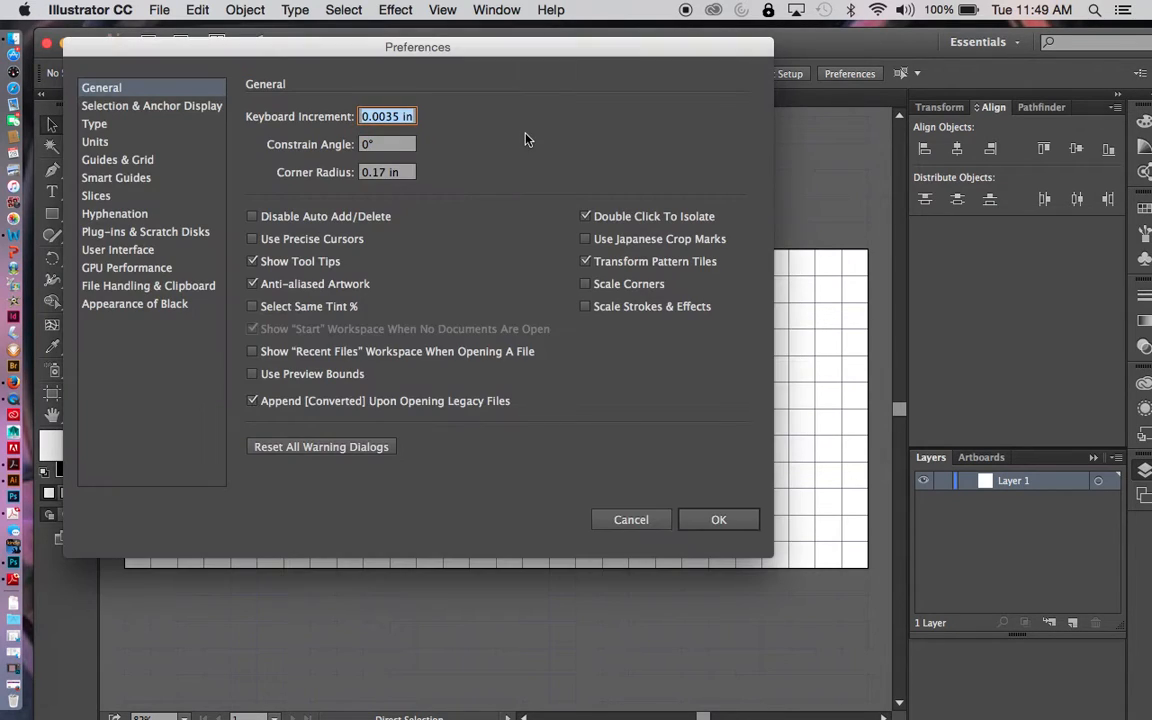
click(118, 160)
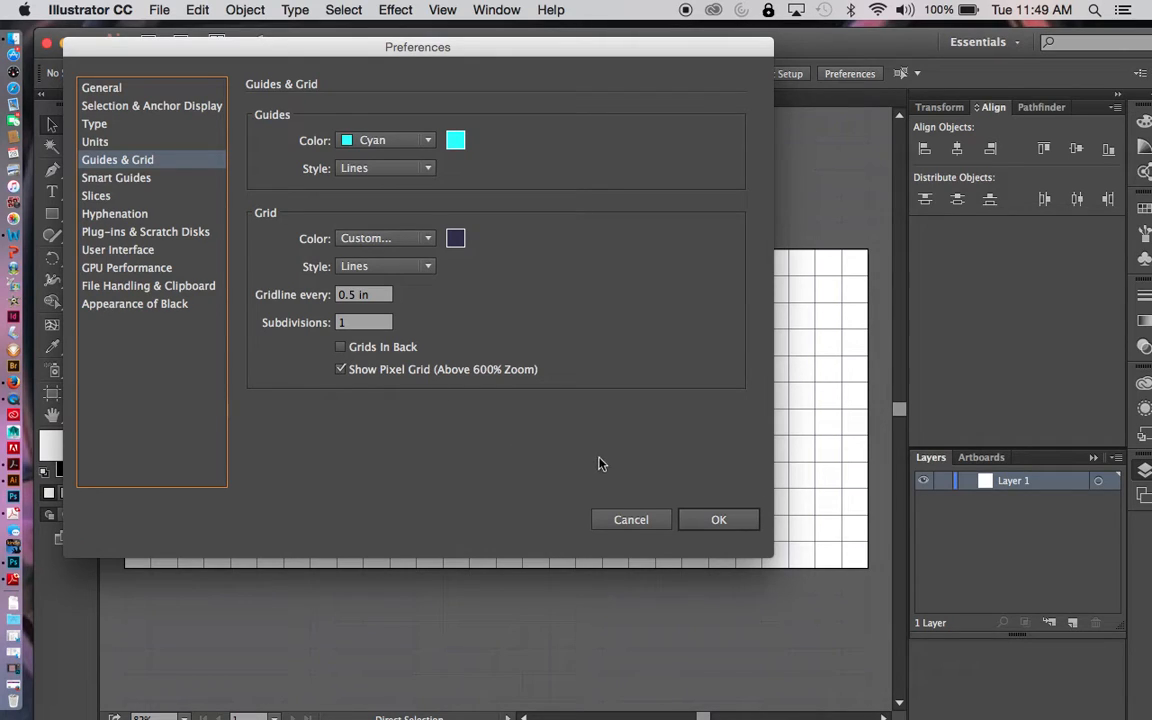
click(657, 526)
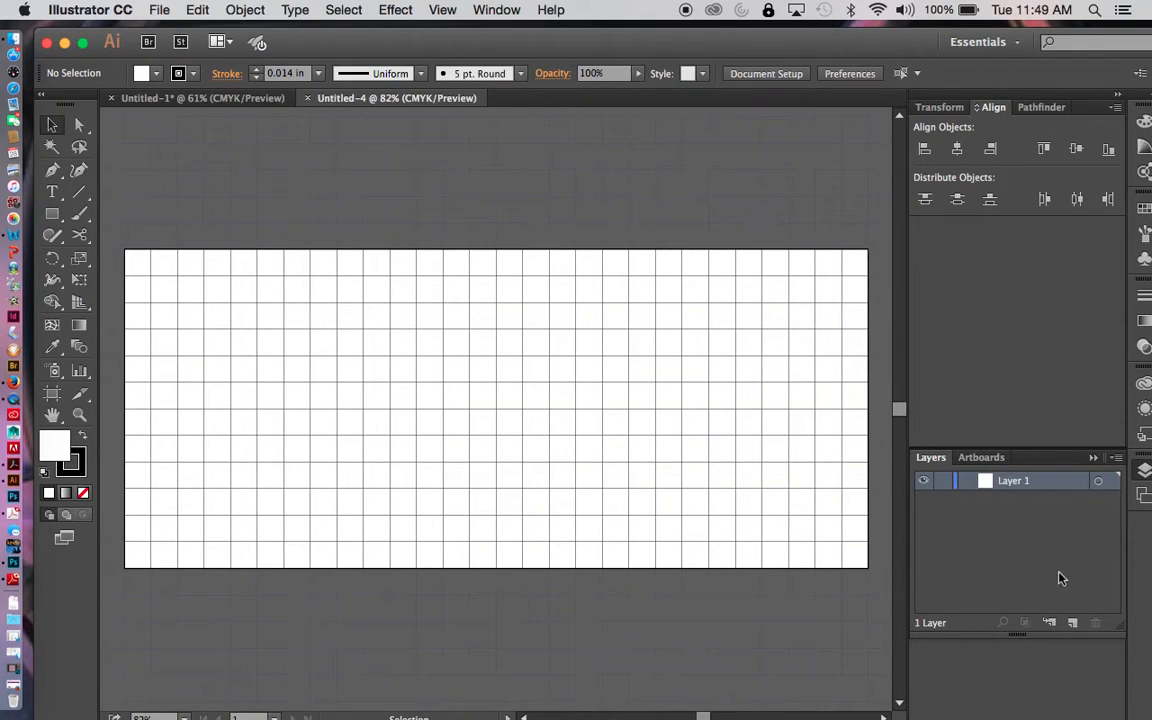
- Lock Layer 1 and add a new layer named "wall" above it
click(943, 481)
click(1073, 623)
double_click(1018, 482)
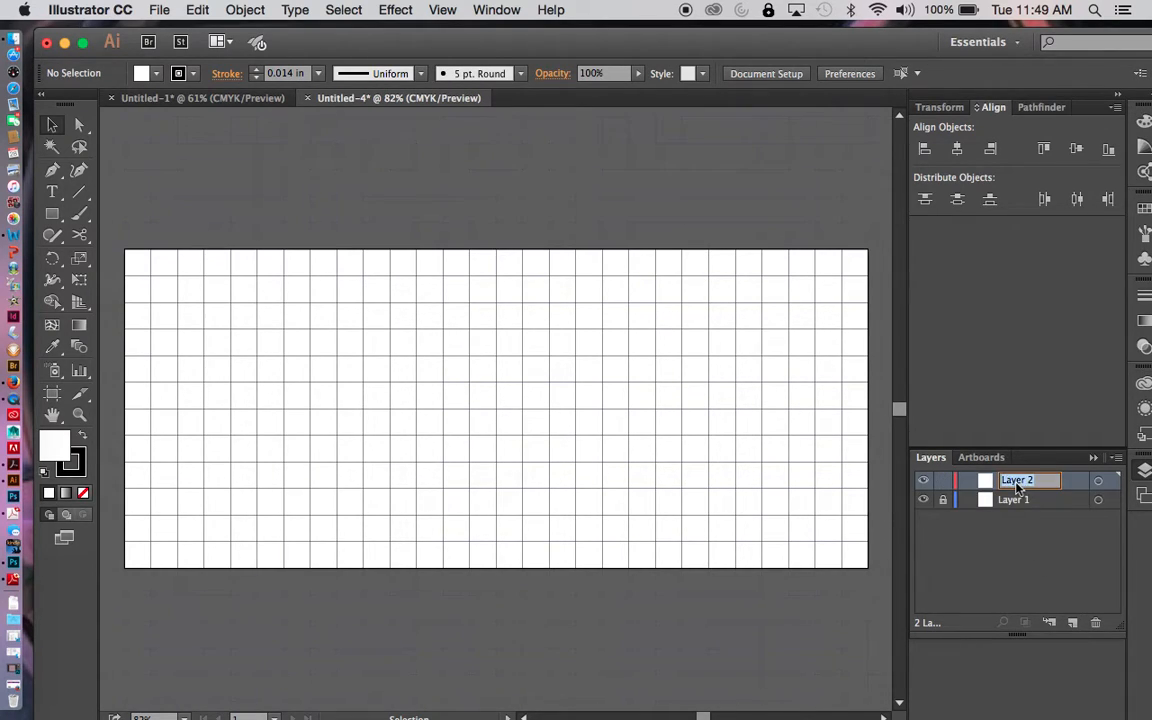
text(wall)
key(Return)
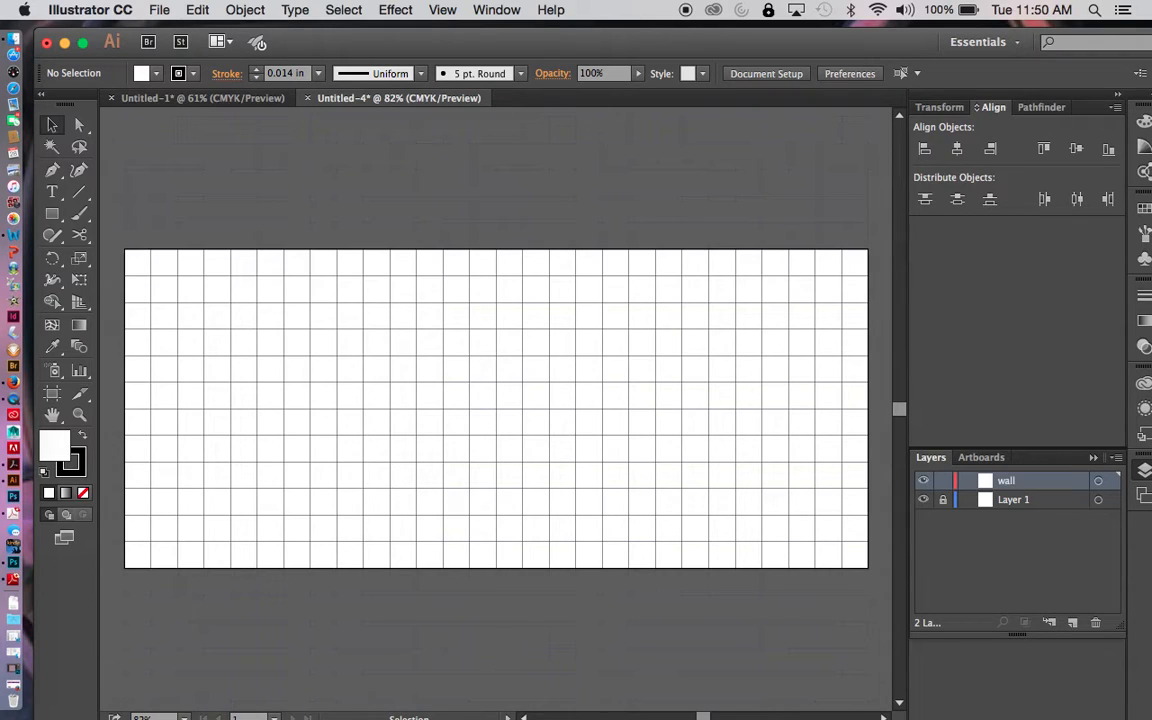
- Draw a rectangle on the wall layer that covers the entire artboard from corner to corner
click(53, 215)
drag(126, 250, 867, 567)
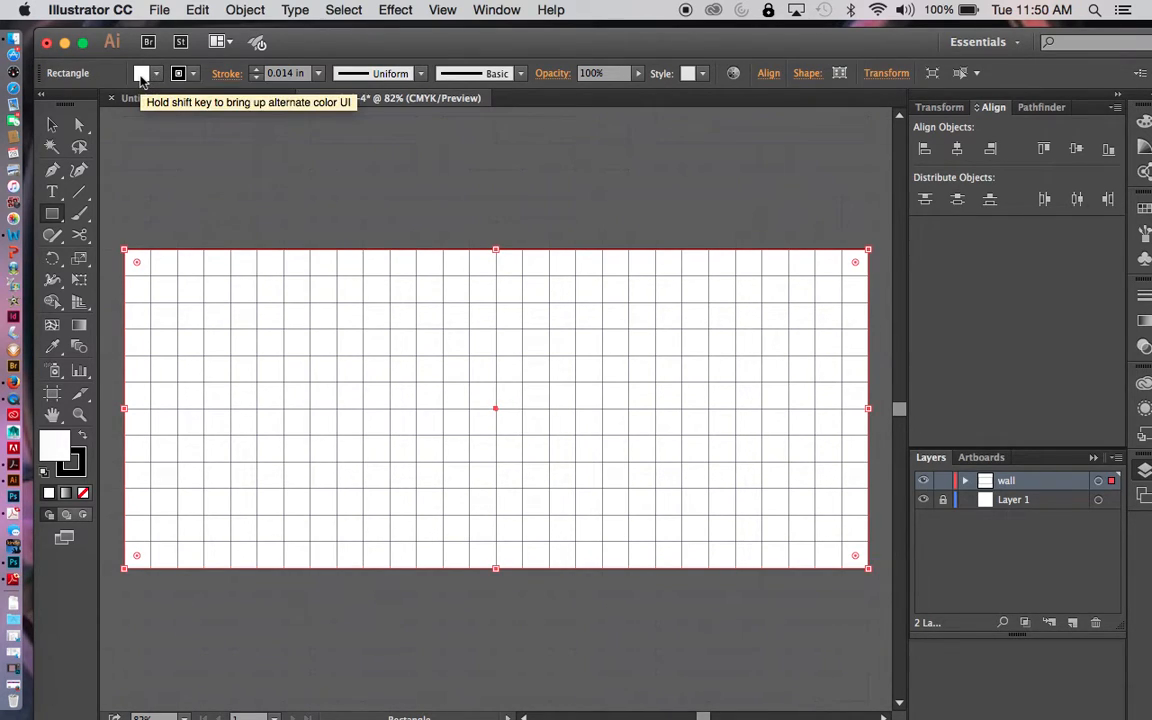
- Fill the wall rectangle with the muted purple A88EB2
click(141, 74)
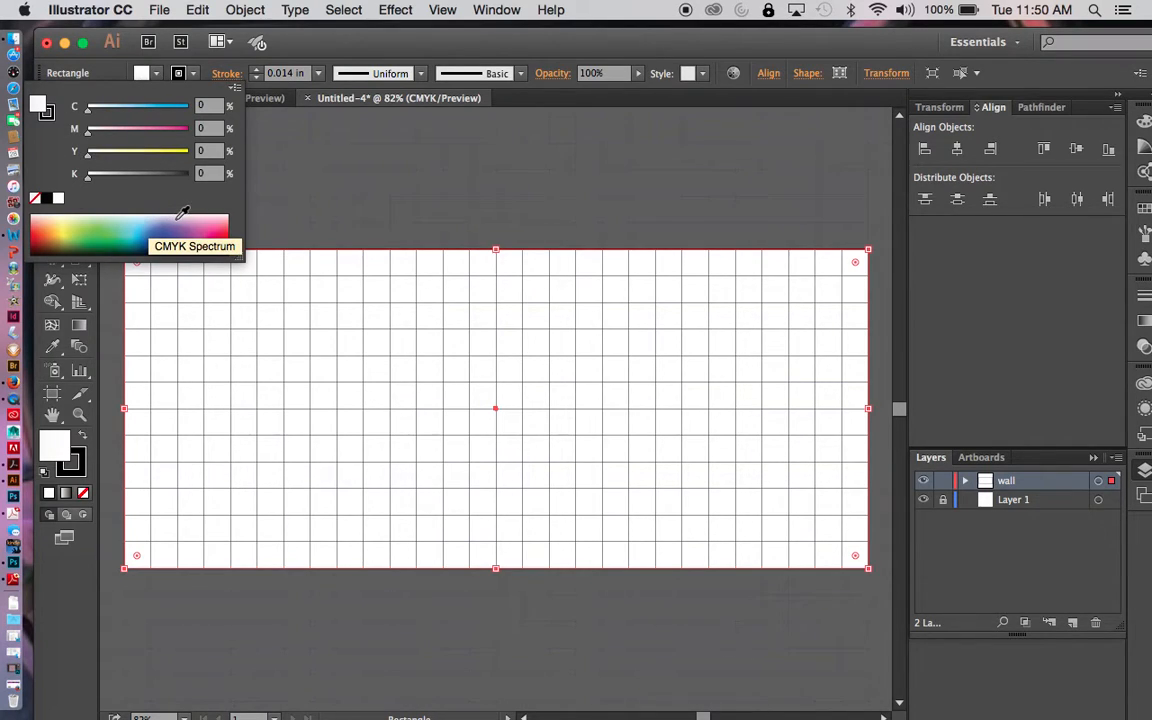
click(183, 213)
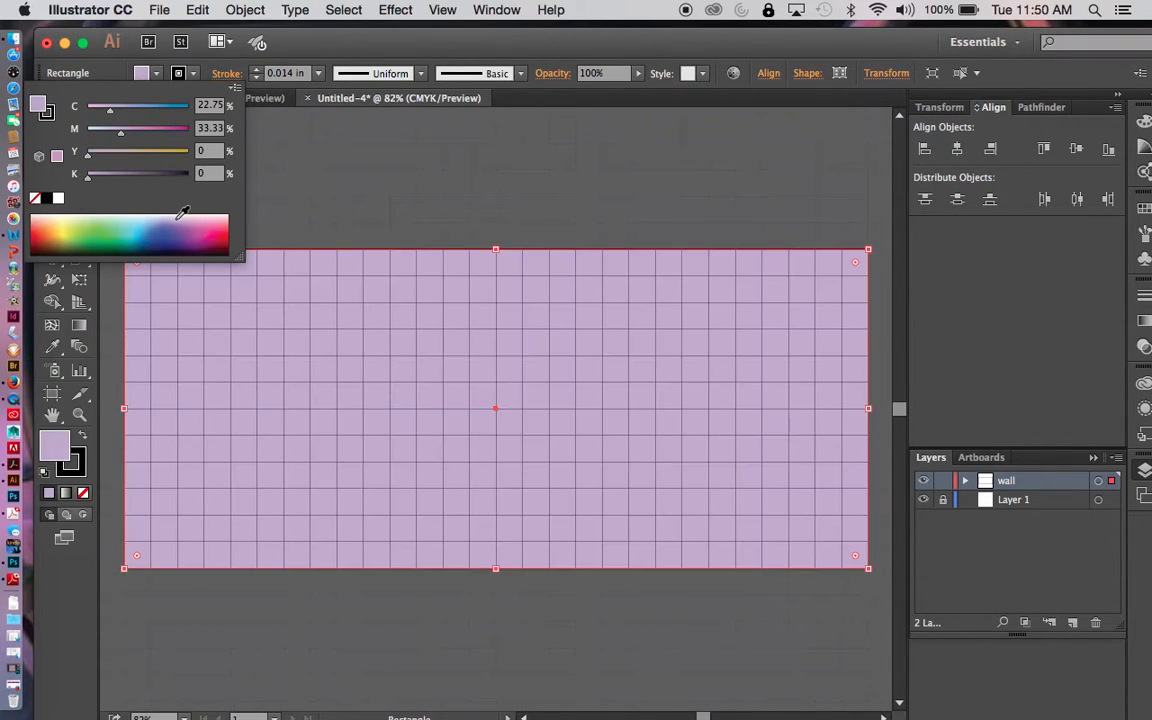
double_click(38, 104)
click(304, 141)
drag(304, 141, 304, 138)
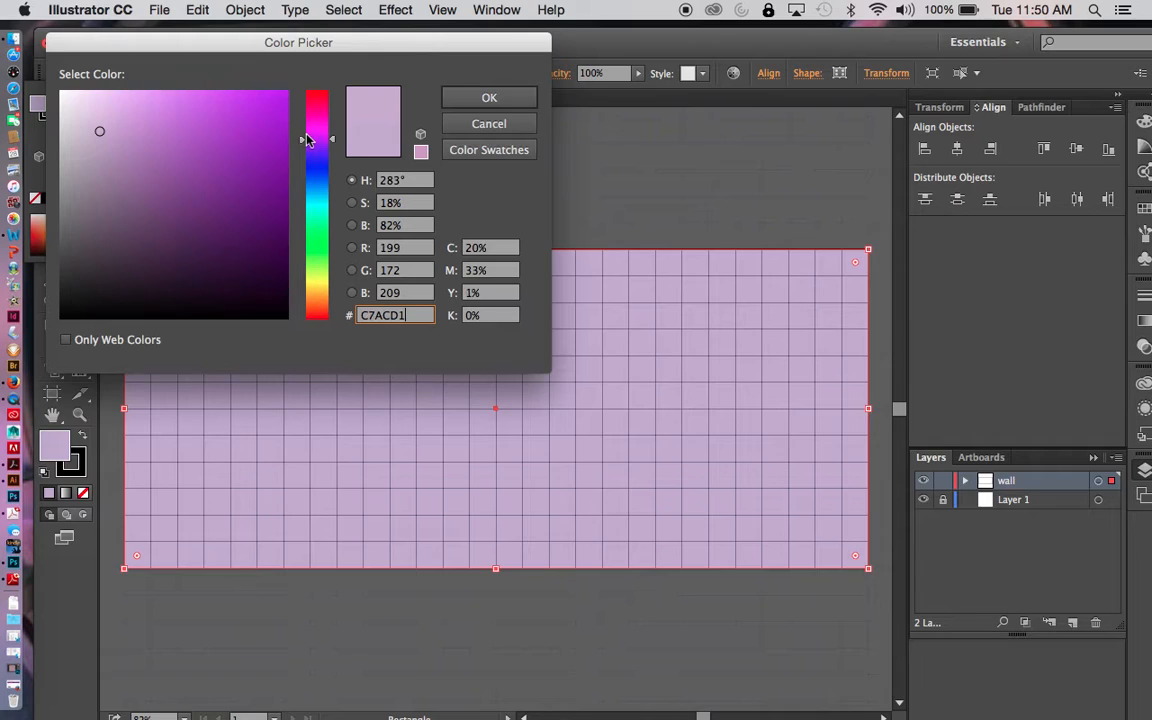
click(106, 175)
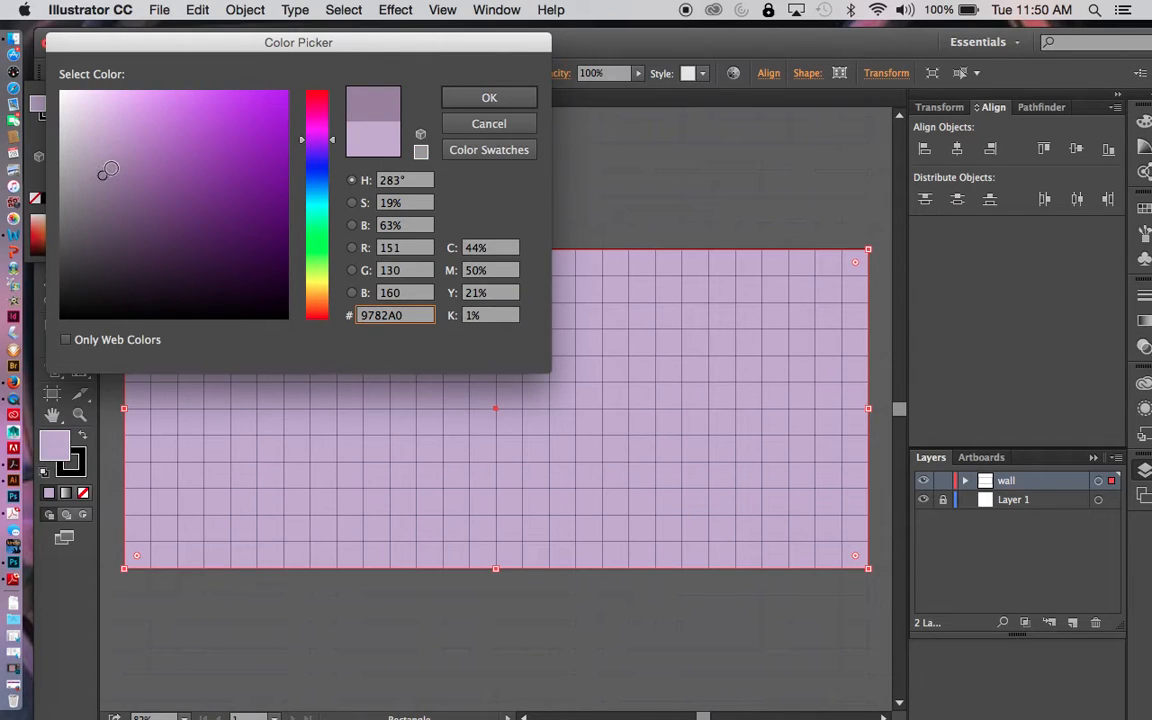
click(489, 97)
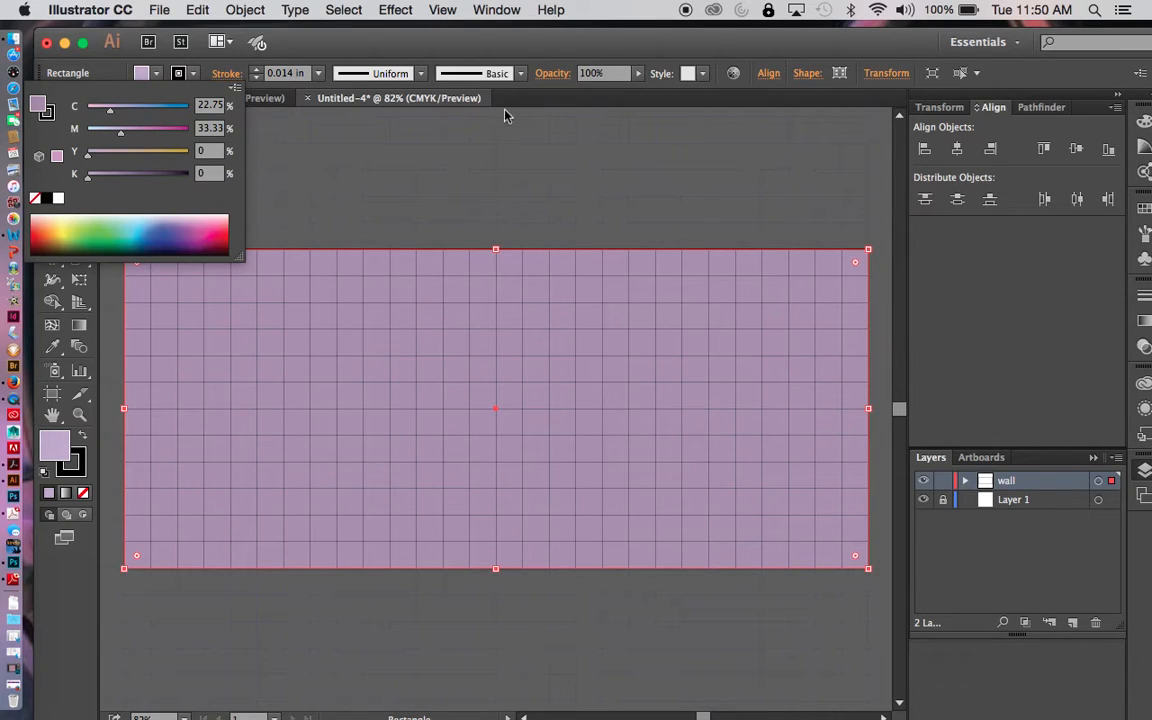
click(481, 156)
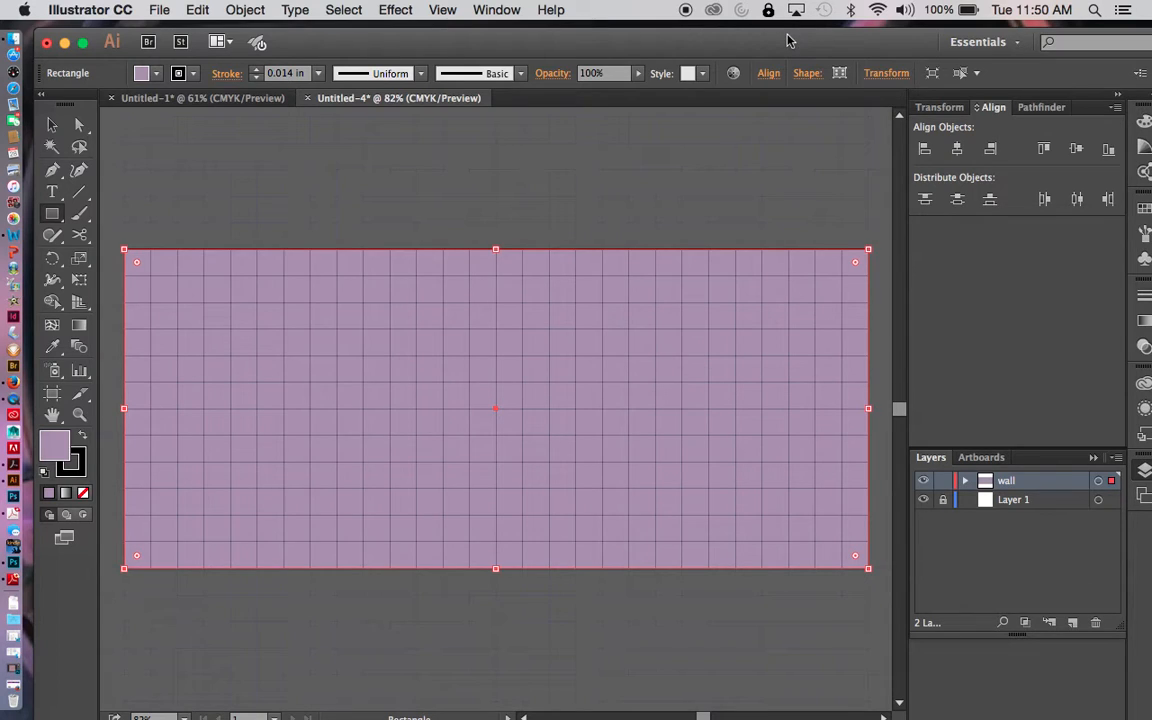
- Place the vintage wallpaper JPEG from the desktop into the document, overlapping the lower edge of the wall rectangle
drag(787, 32, 485, 28)
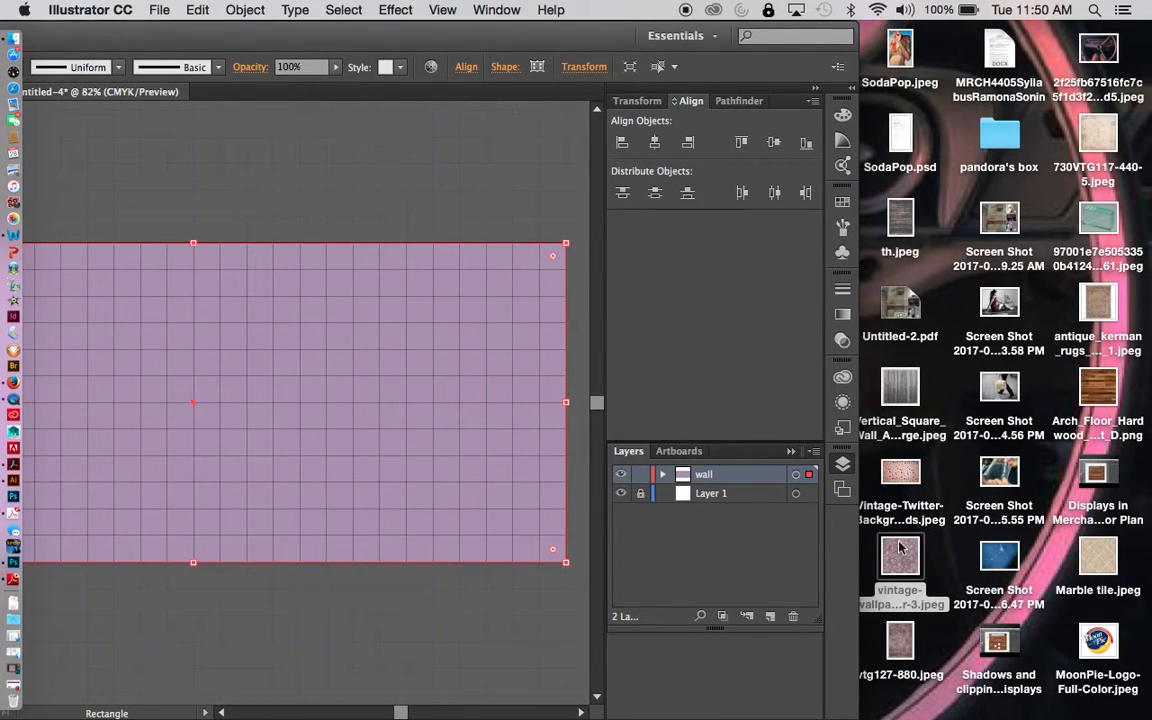
drag(899, 546, 318, 528)
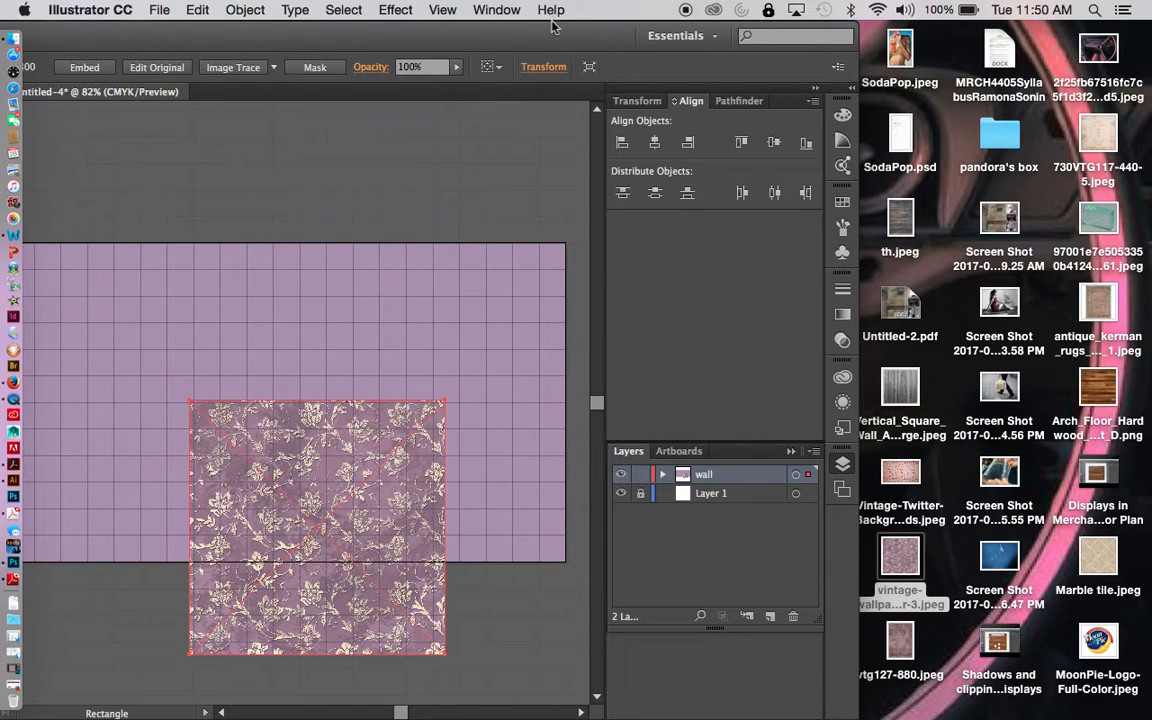
drag(562, 33, 846, 21)
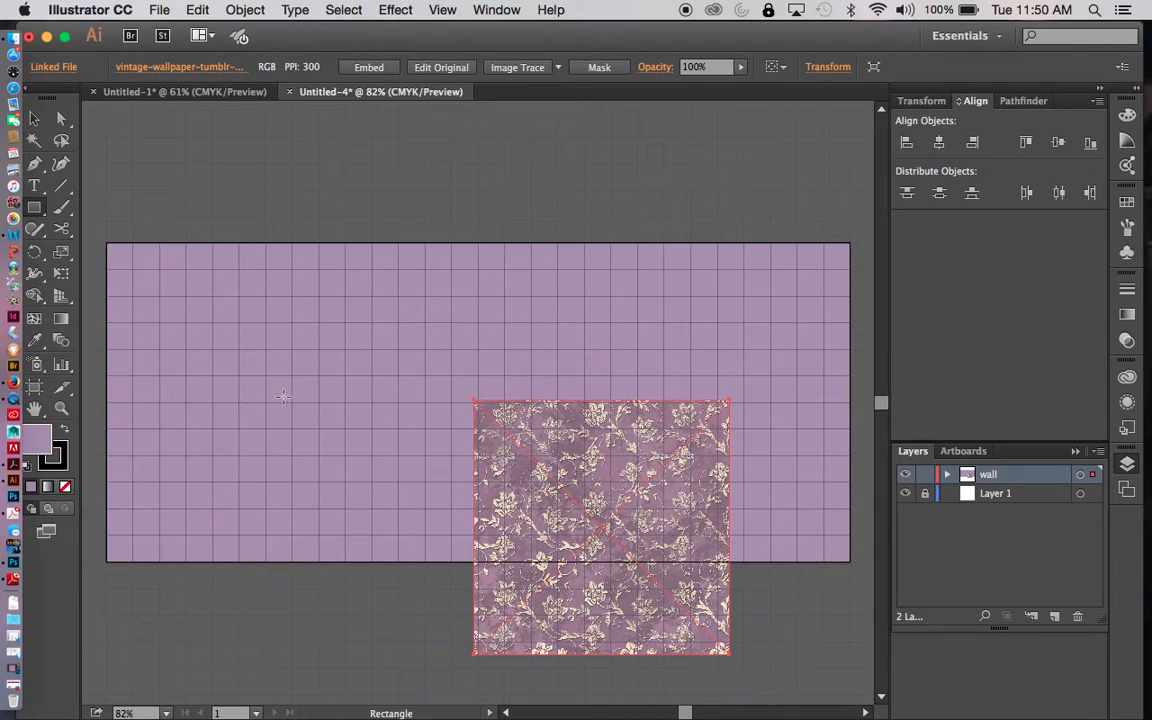
- Select the wall rectangle behind the wallpaper image and set its fill to none
click(256, 358)
click(384, 309)
key(v)
click(334, 357)
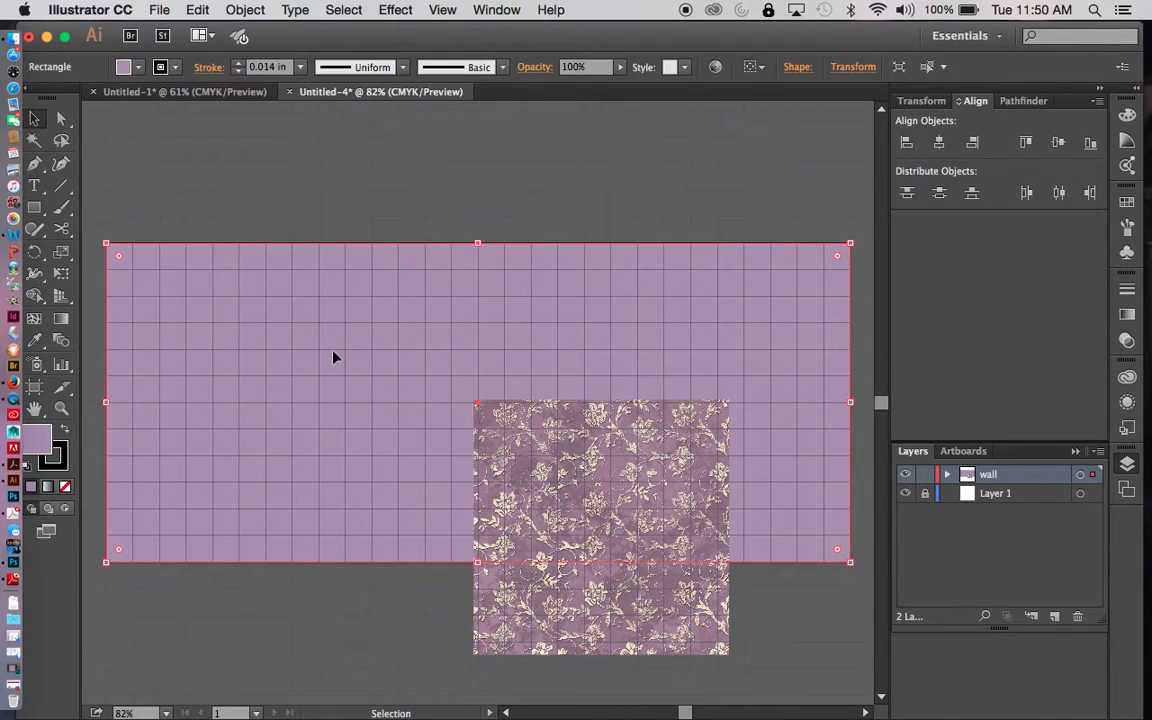
click(124, 67)
click(42, 99)
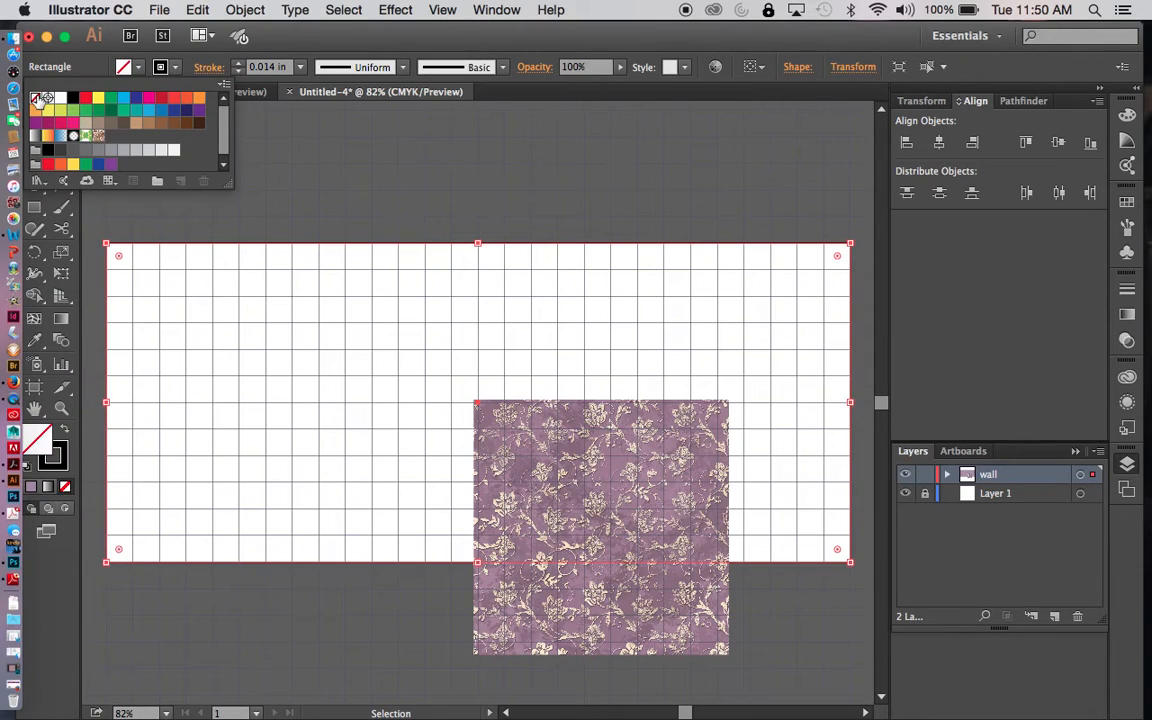
click(344, 157)
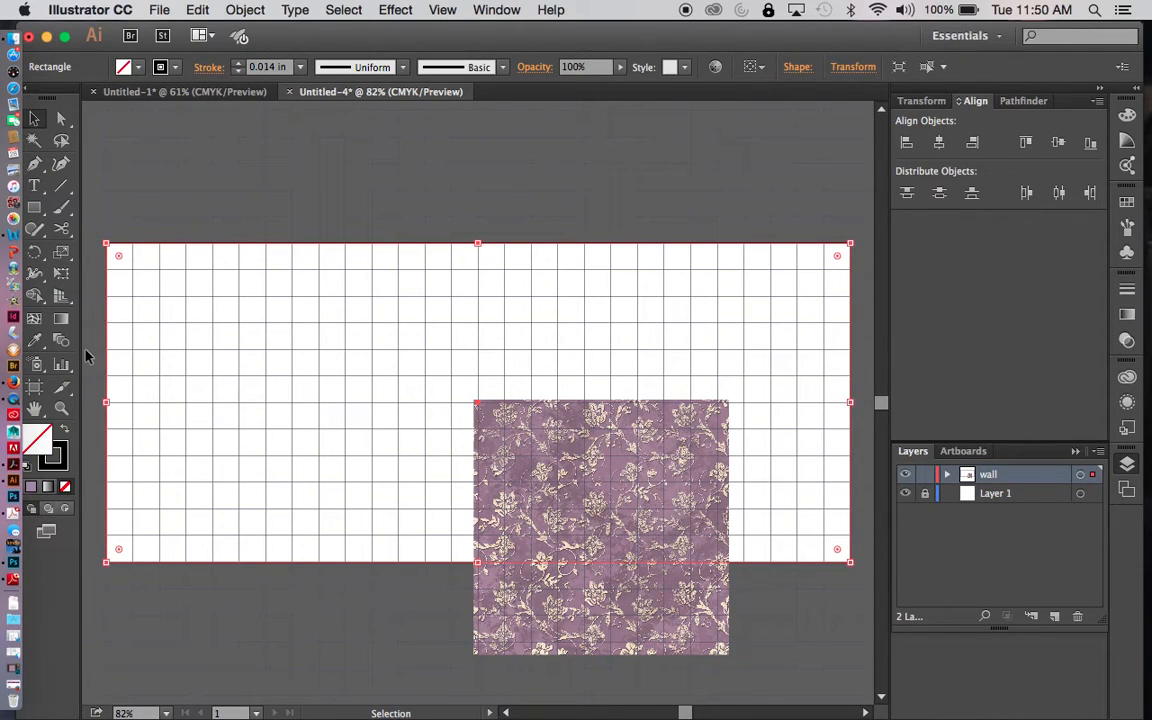
- Fill the wall rectangle with a dusky purple sampled from the wallpaper image's background using the Eyedropper, trying several tones
click(34, 343)
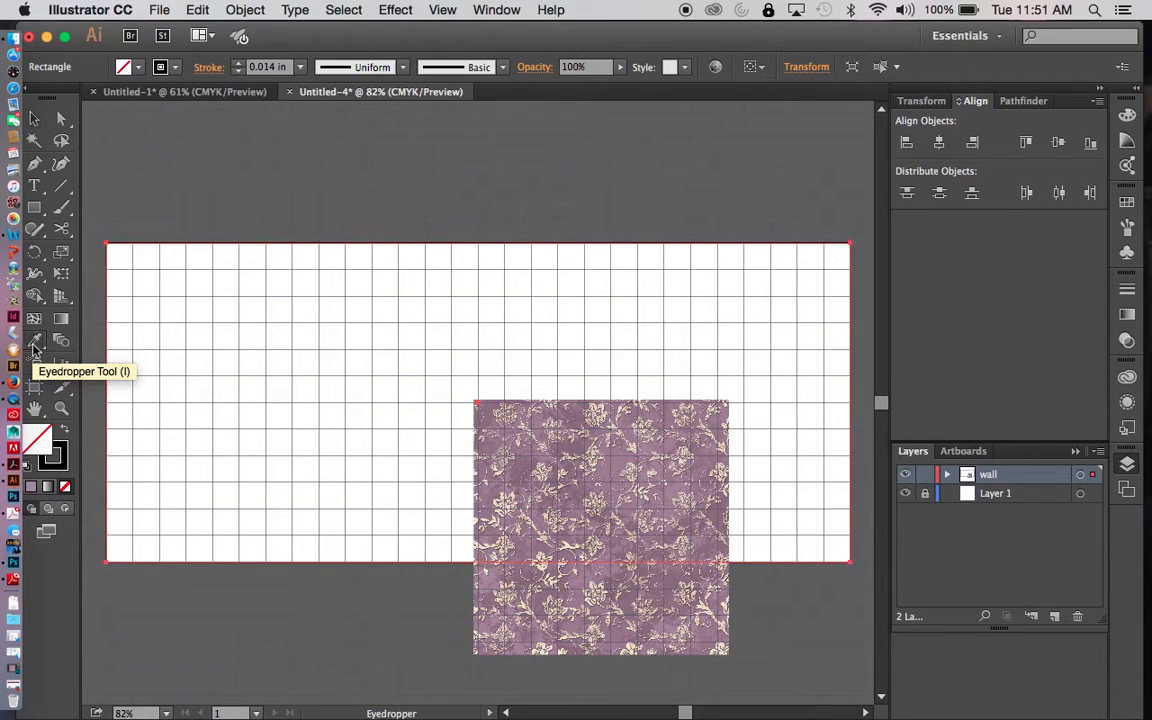
click(550, 429)
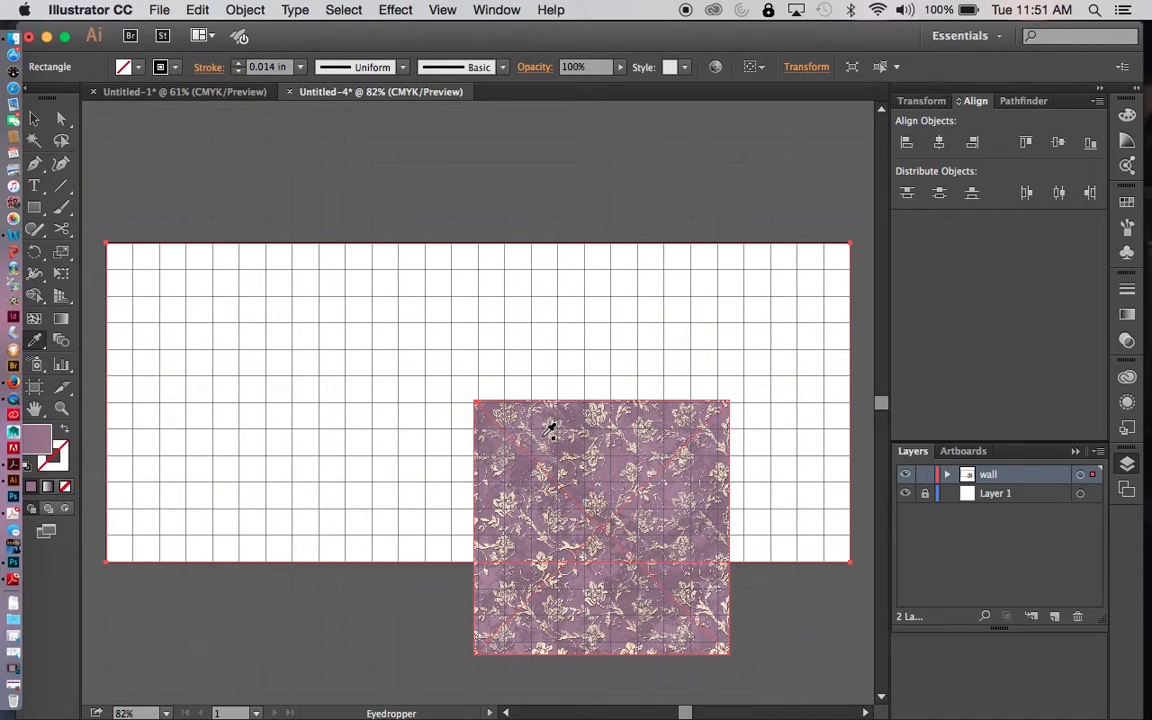
click(550, 429)
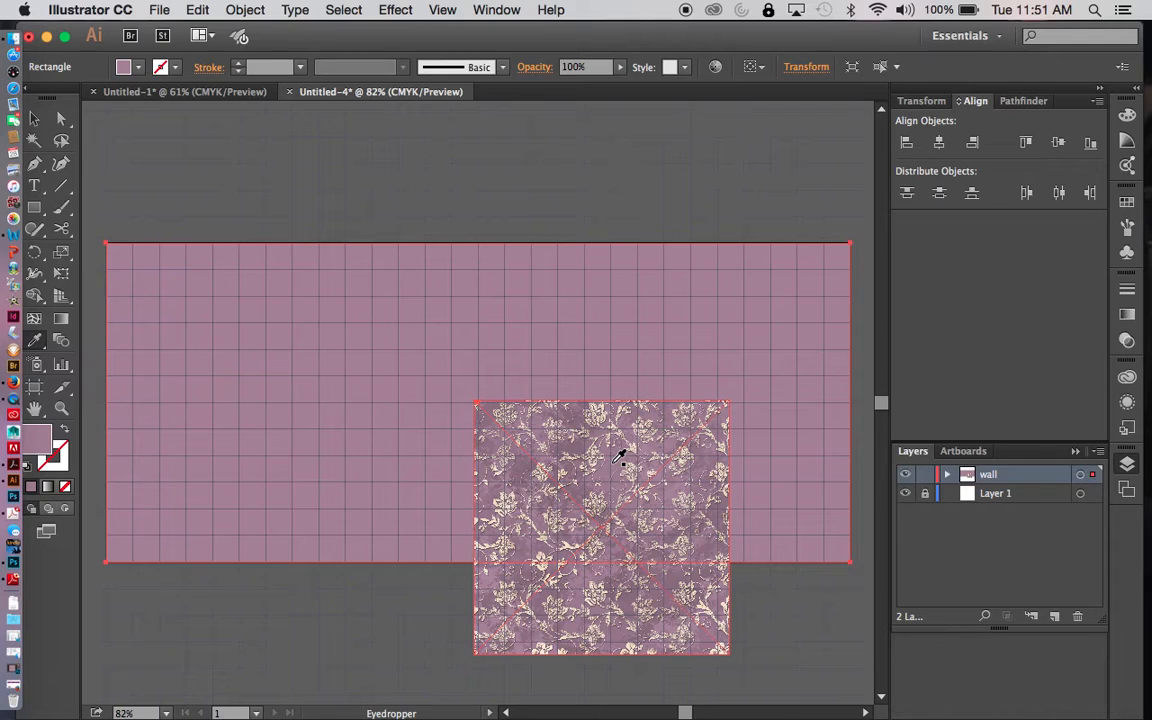
click(512, 492)
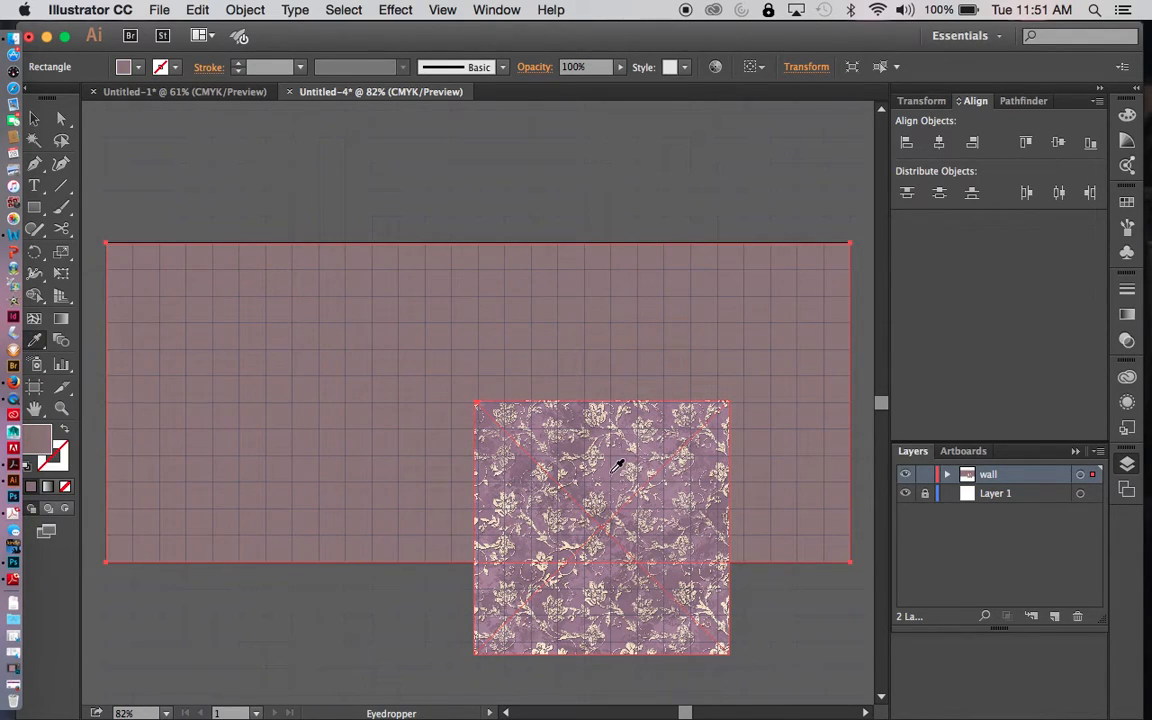
click(538, 441)
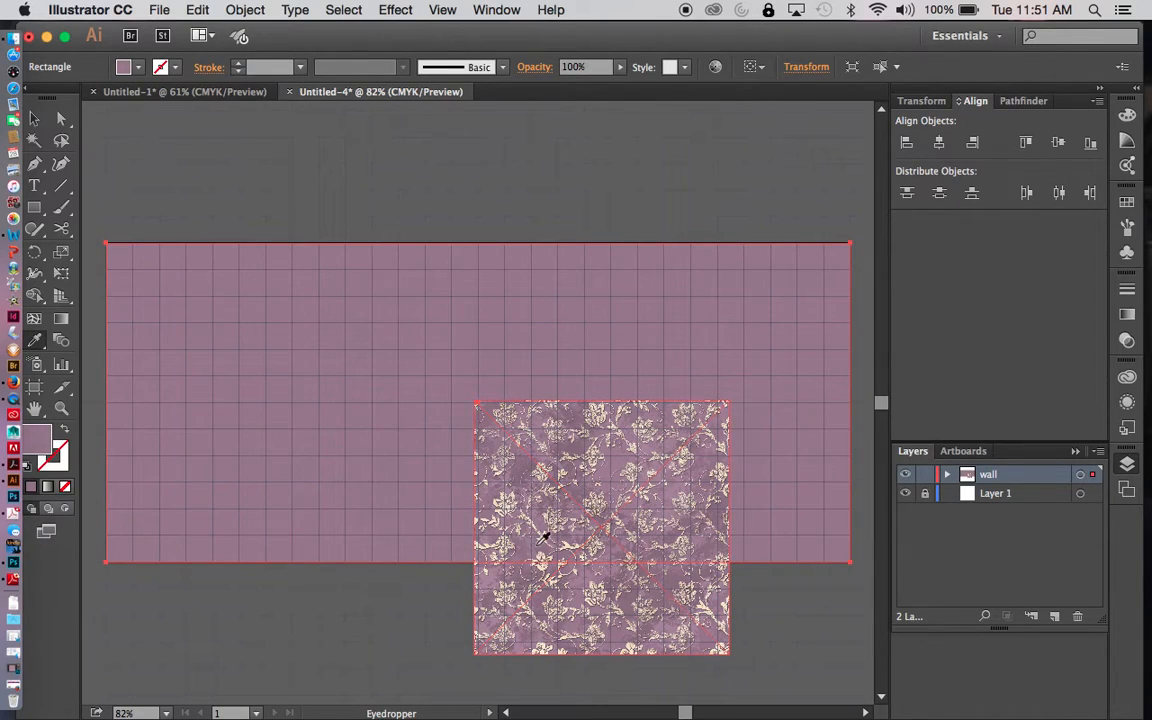
click(615, 465)
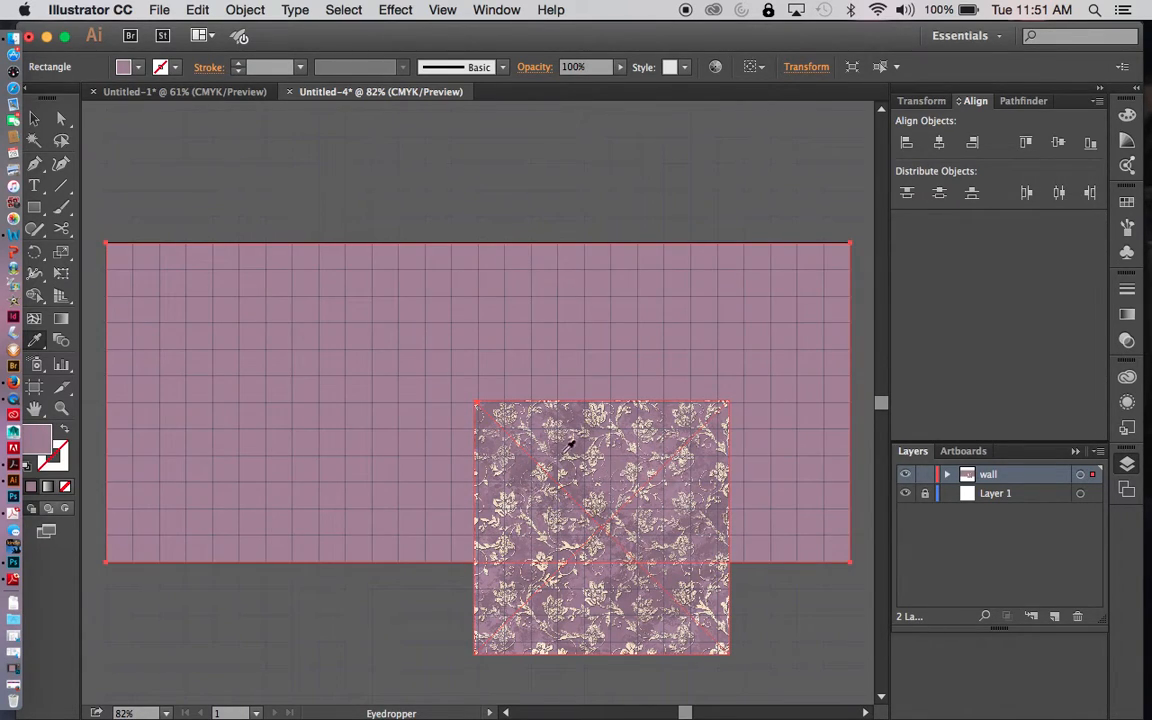
click(527, 452)
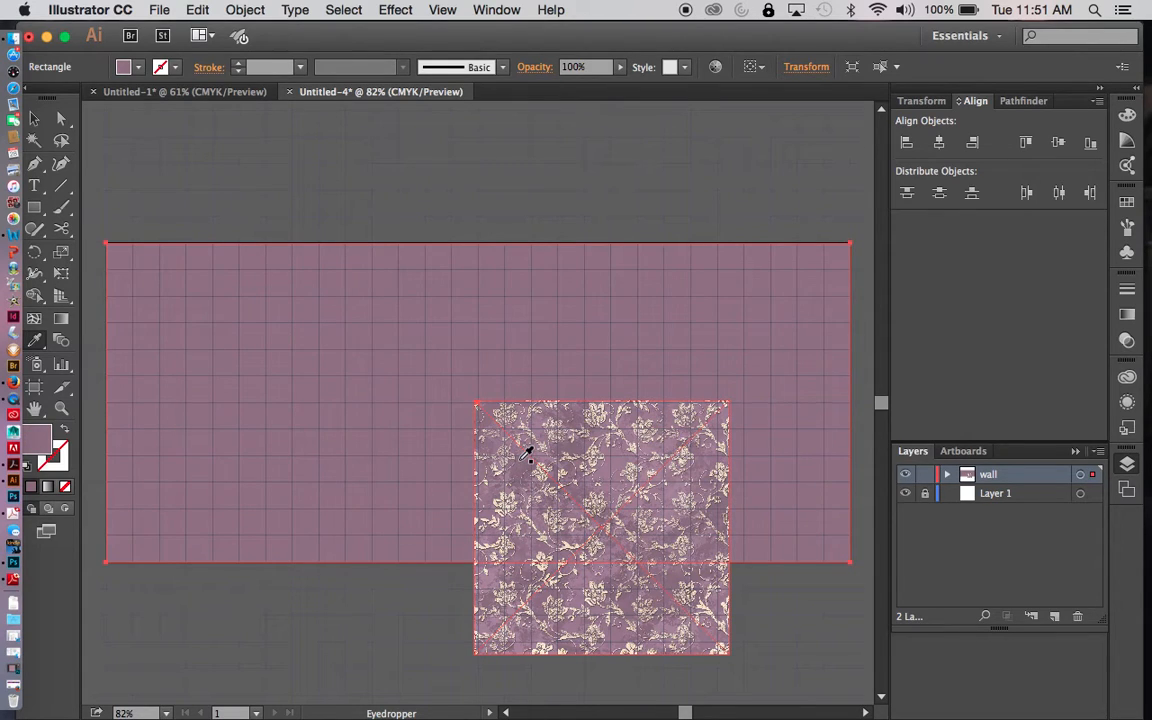
- Refill the wall with a lighter mauve sampled from the wallpaper image and move the image clear below the wall
click(617, 478)
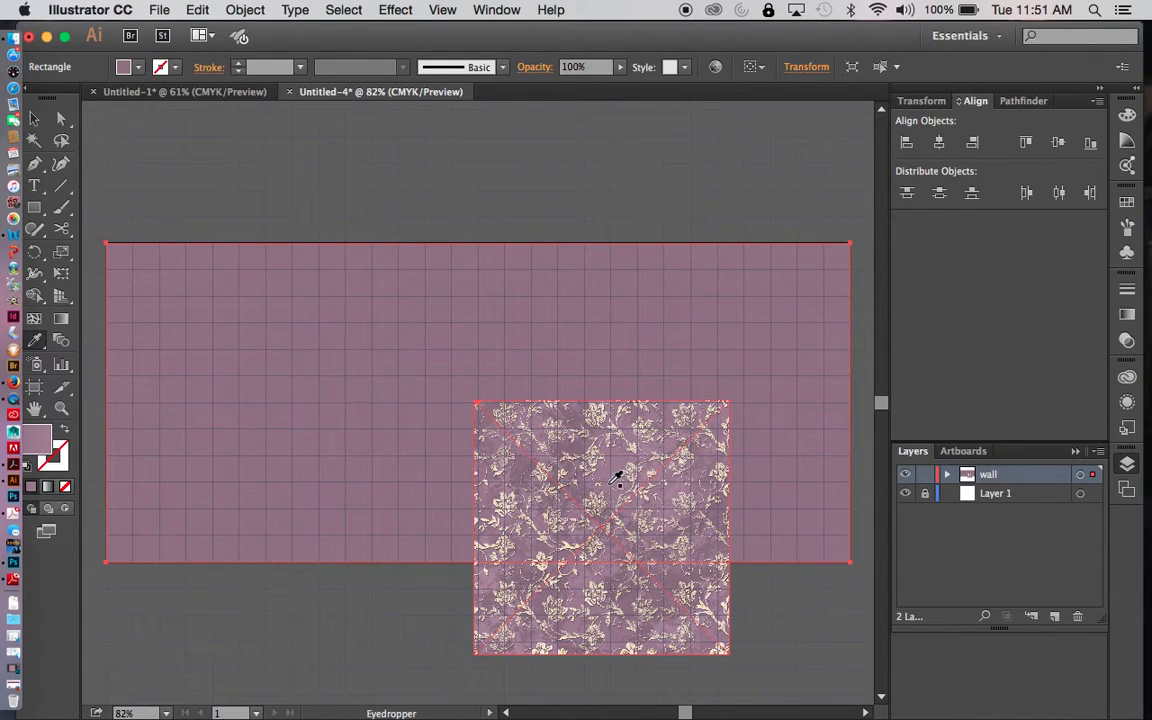
click(617, 477)
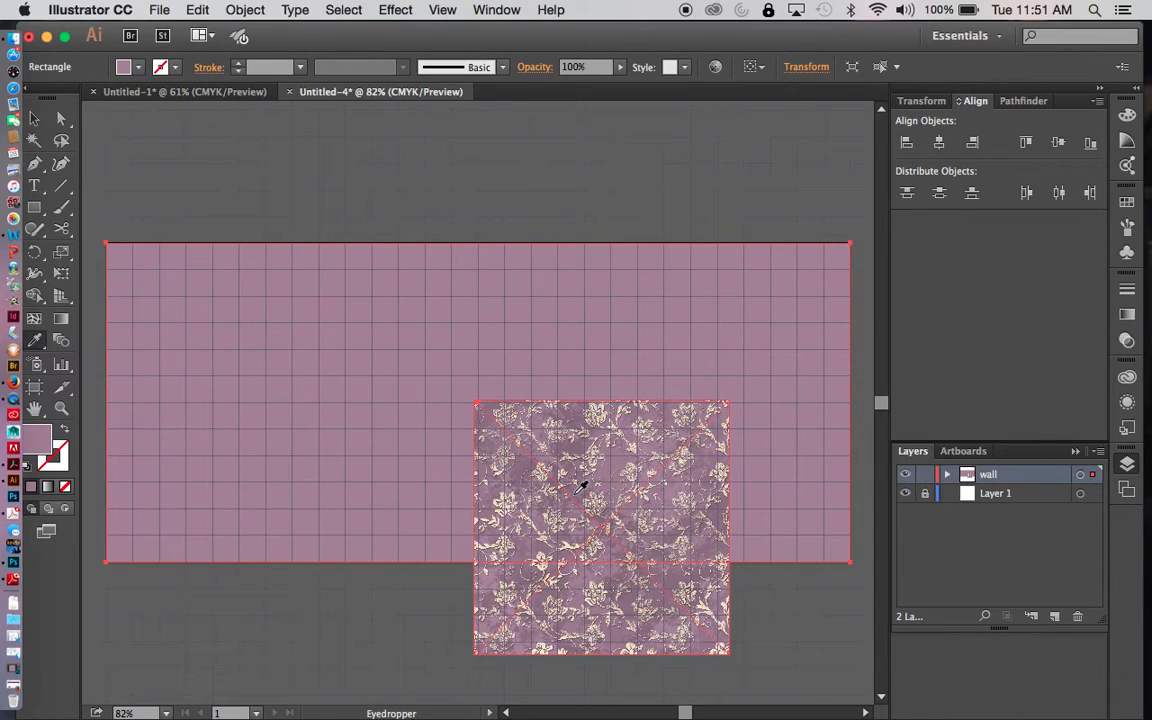
key(v)
click(696, 449)
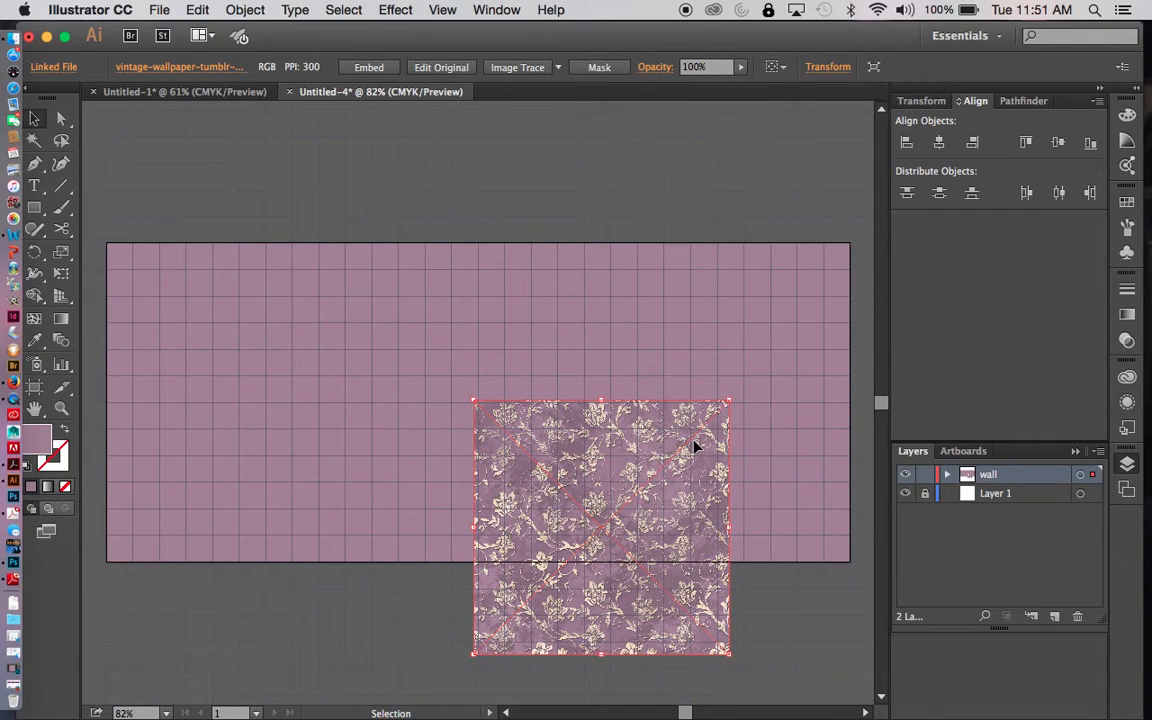
key(super+minus)
key(super+minus)
drag(609, 467, 546, 609)
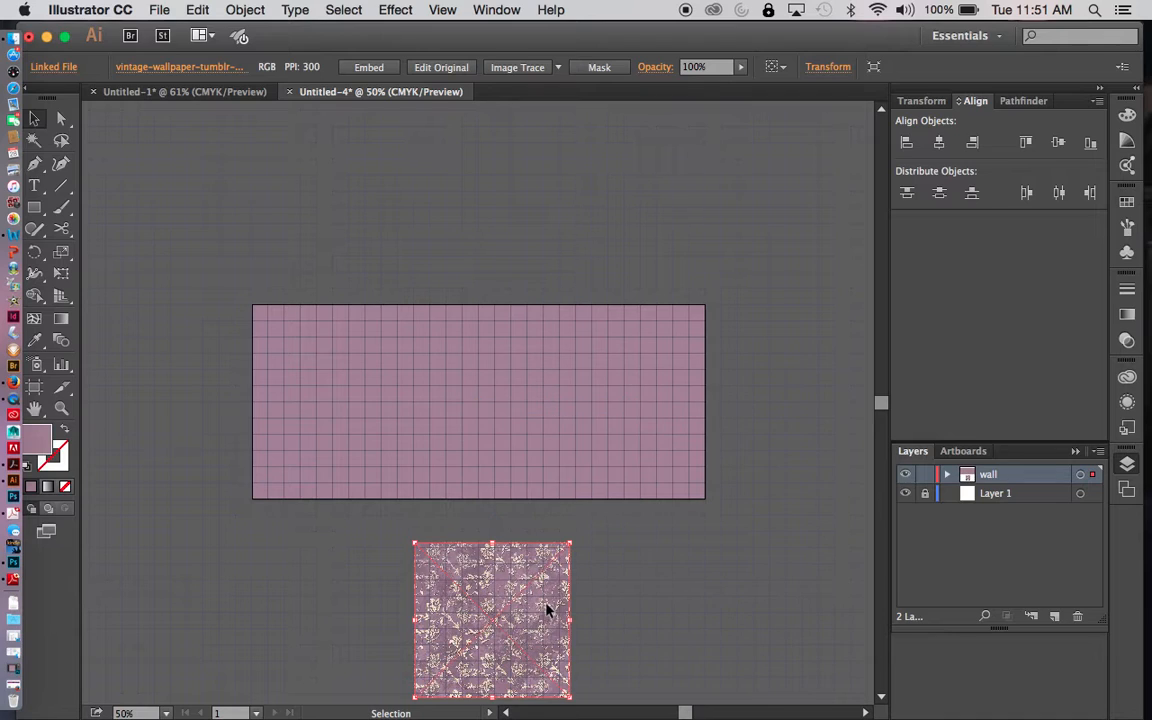
scroll(546, 609, up, 3)
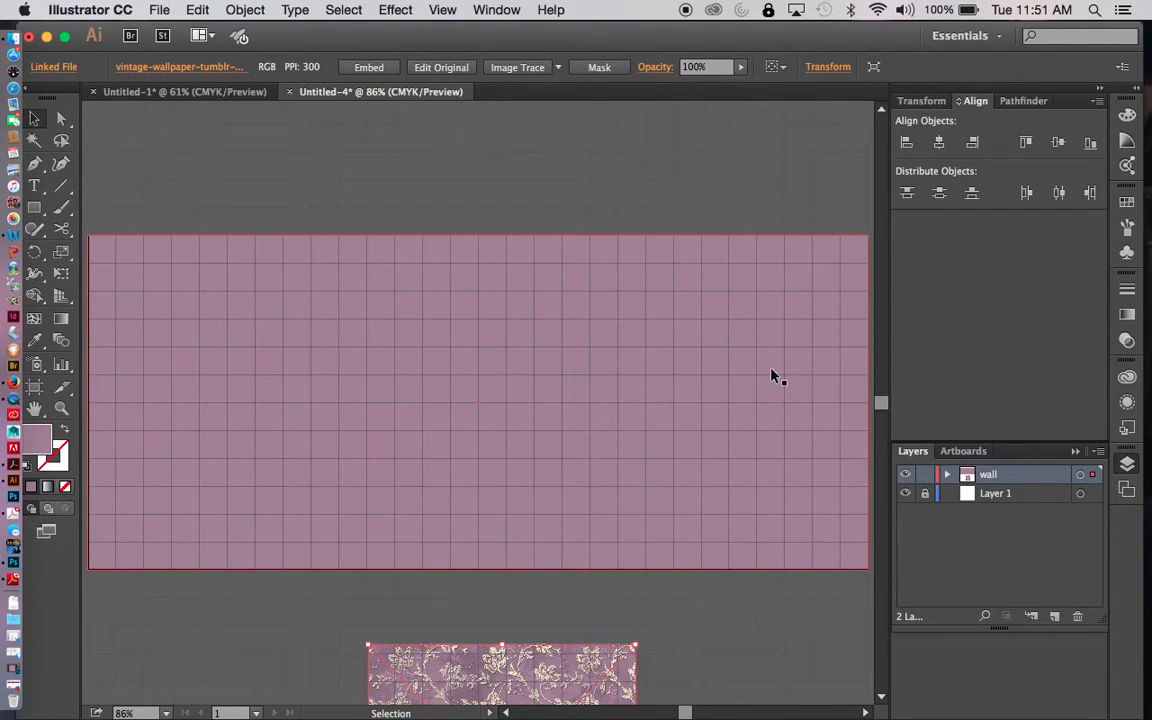
- Lock the wall layer and add a new layer named trim above it
click(925, 475)
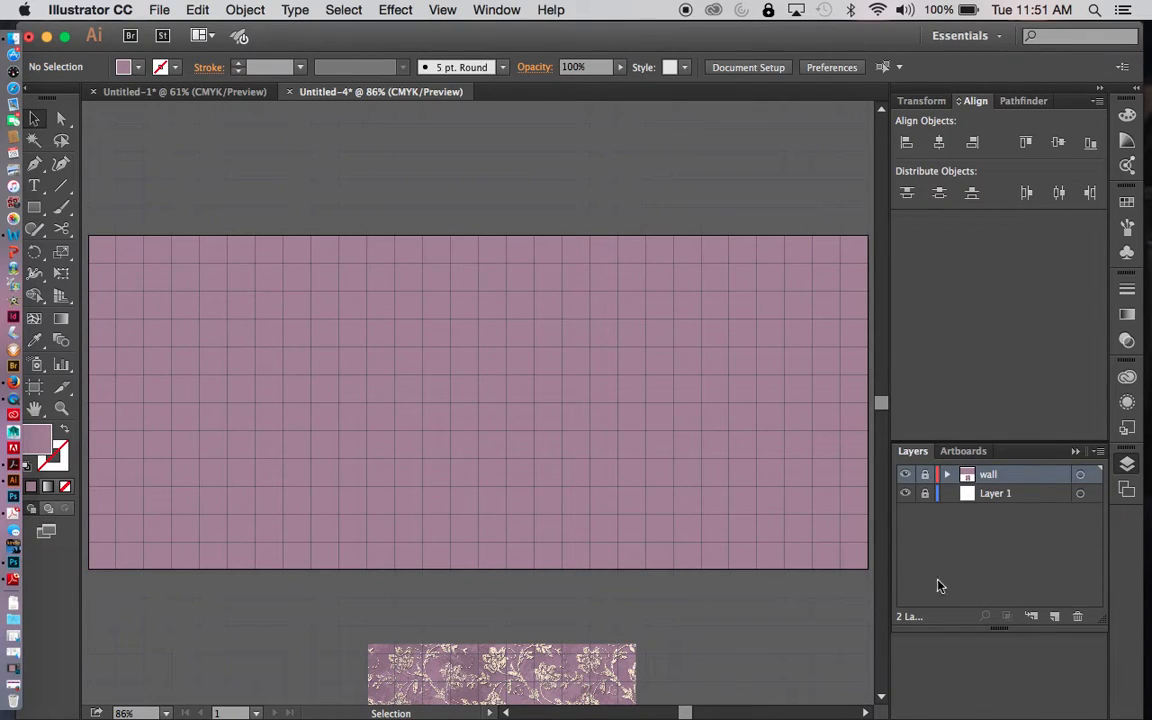
click(1056, 617)
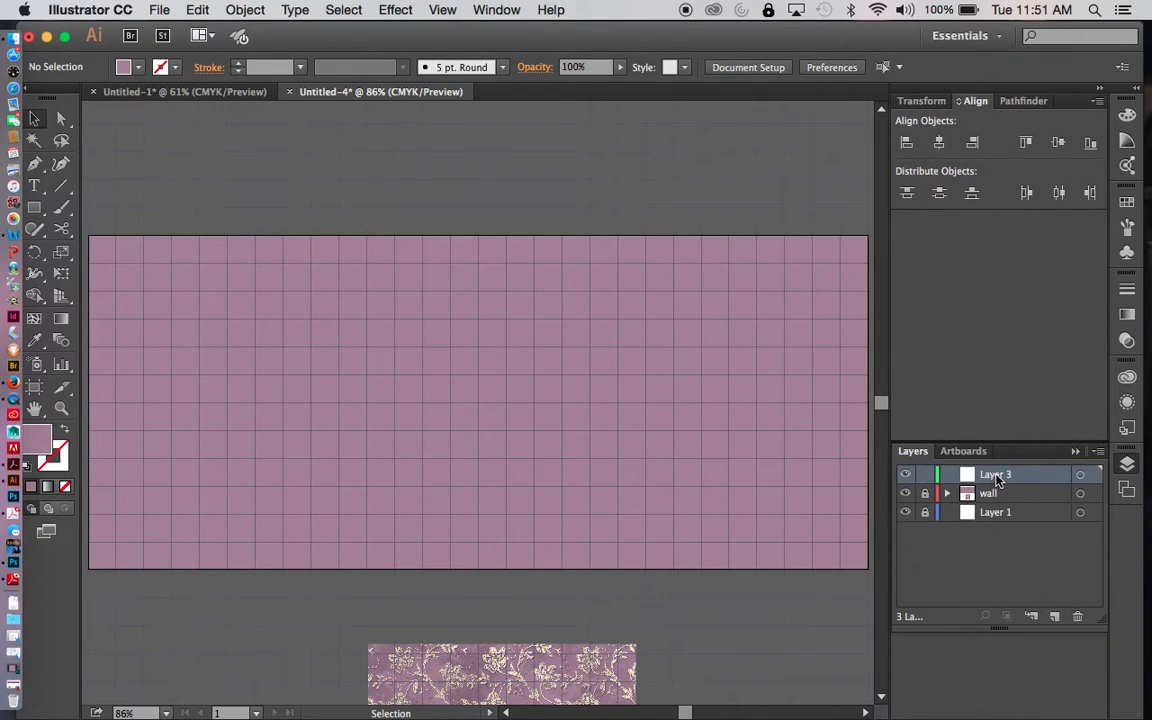
double_click(997, 476)
text(trim)
key(Return)
- With nothing selected, set the default fill colour to the warm off-white EFEDE6 for the trim
click(123, 66)
click(59, 97)
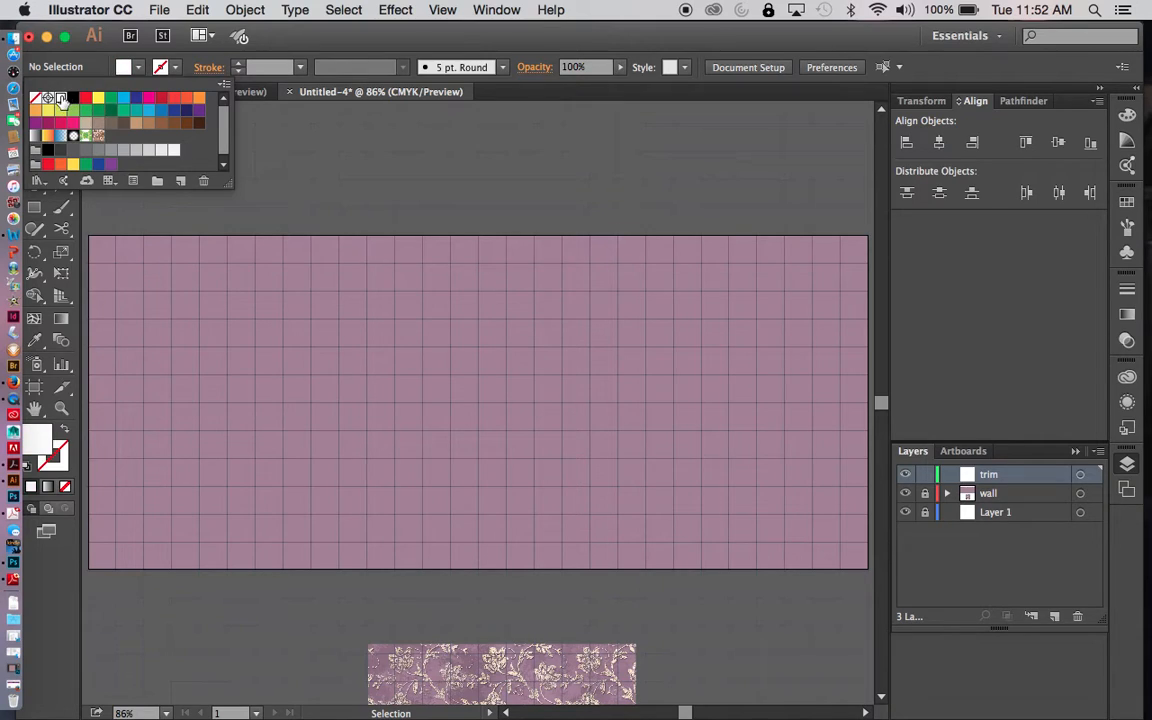
click(249, 140)
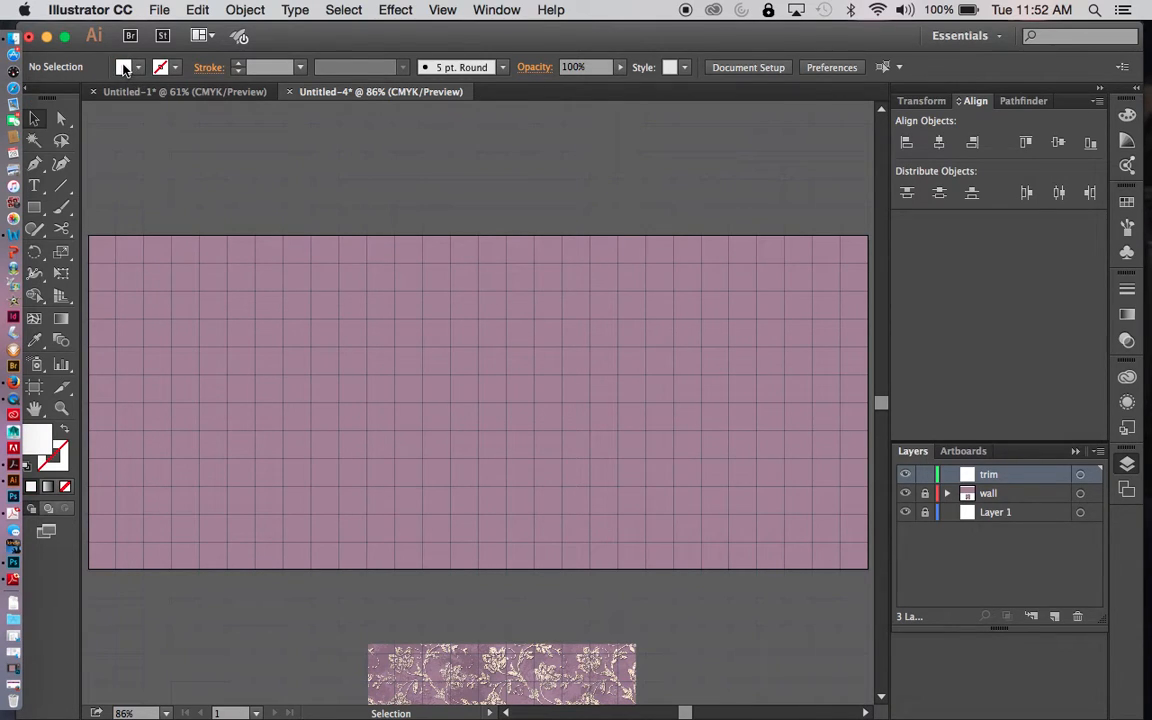
shift+click(123, 67)
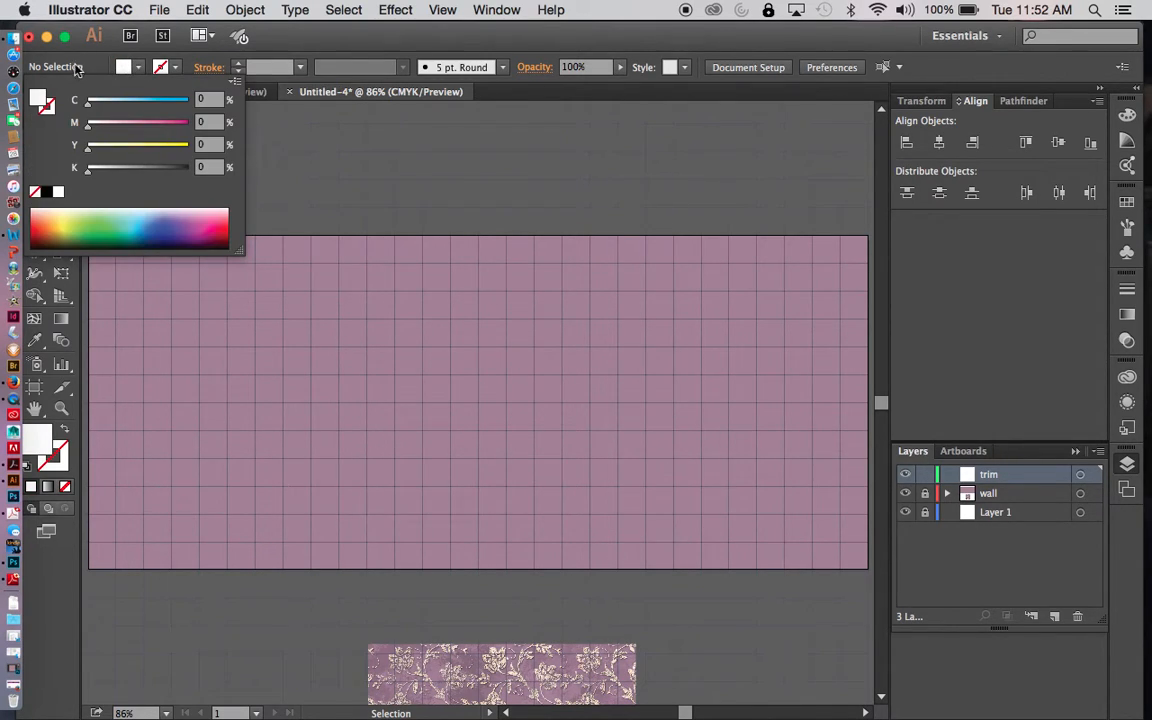
double_click(40, 103)
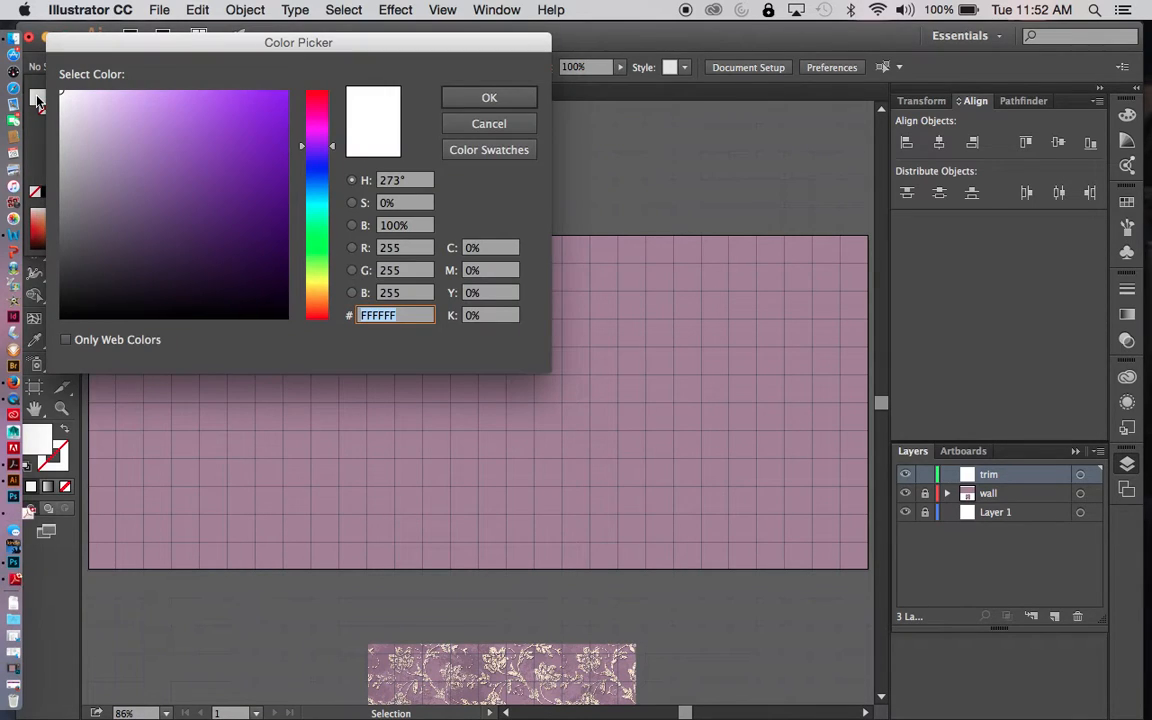
click(313, 278)
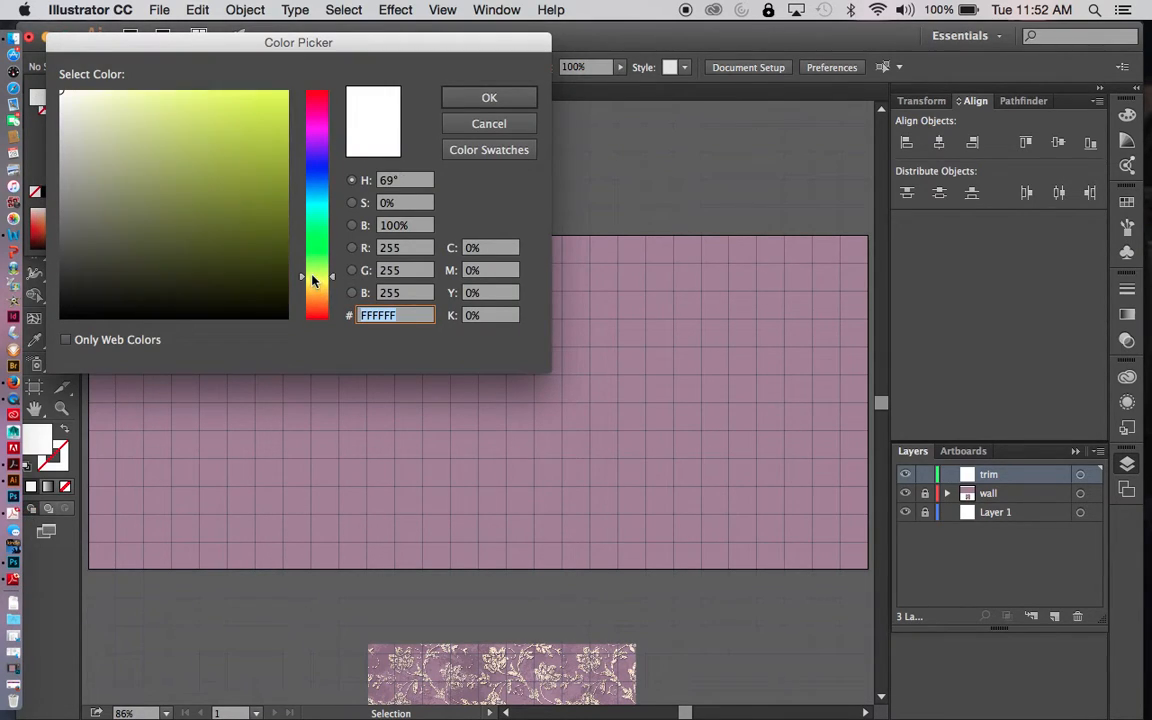
click(316, 288)
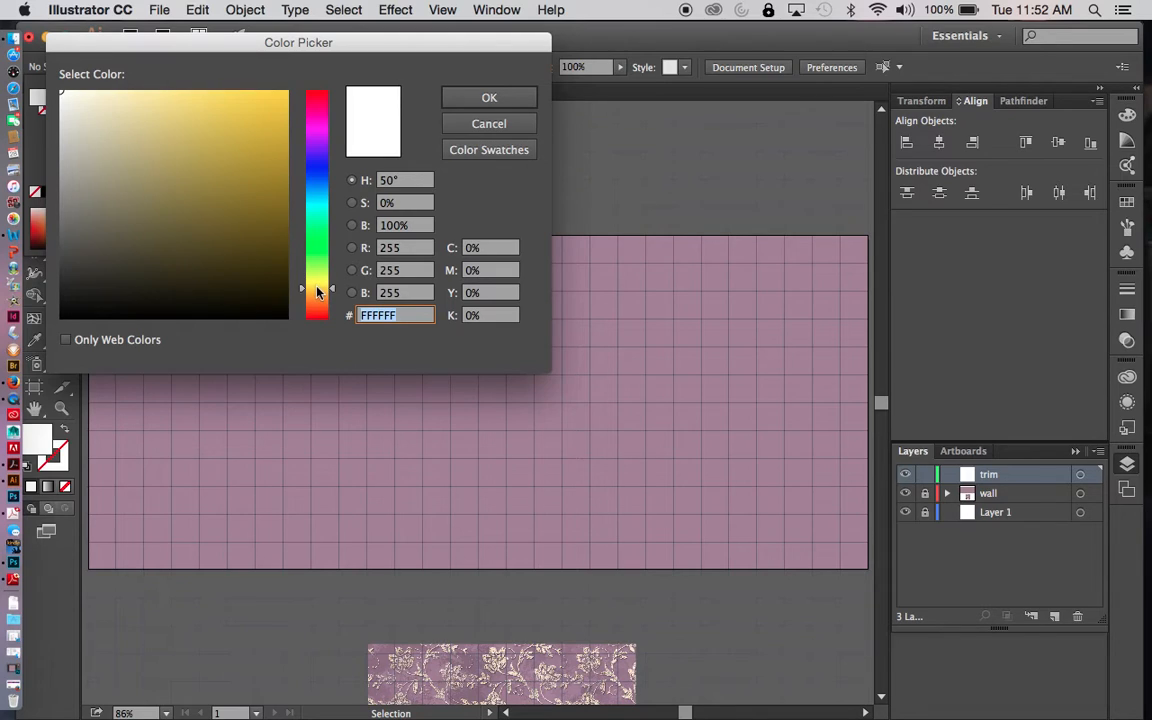
click(67, 100)
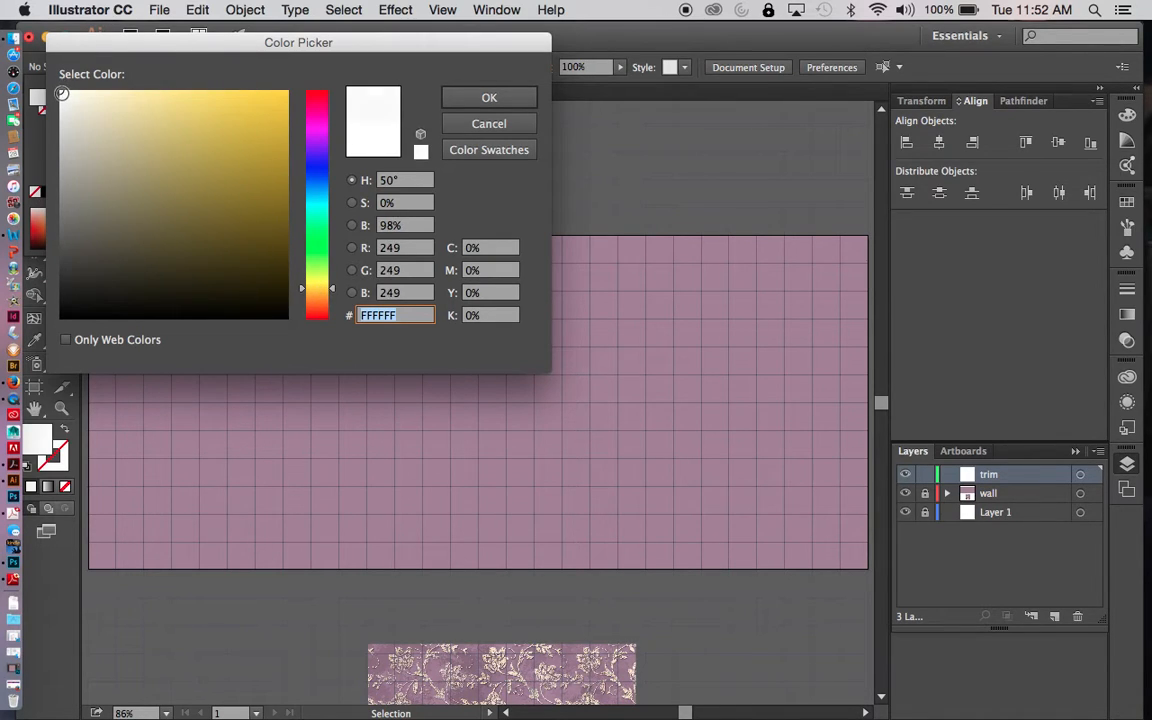
drag(67, 100, 70, 104)
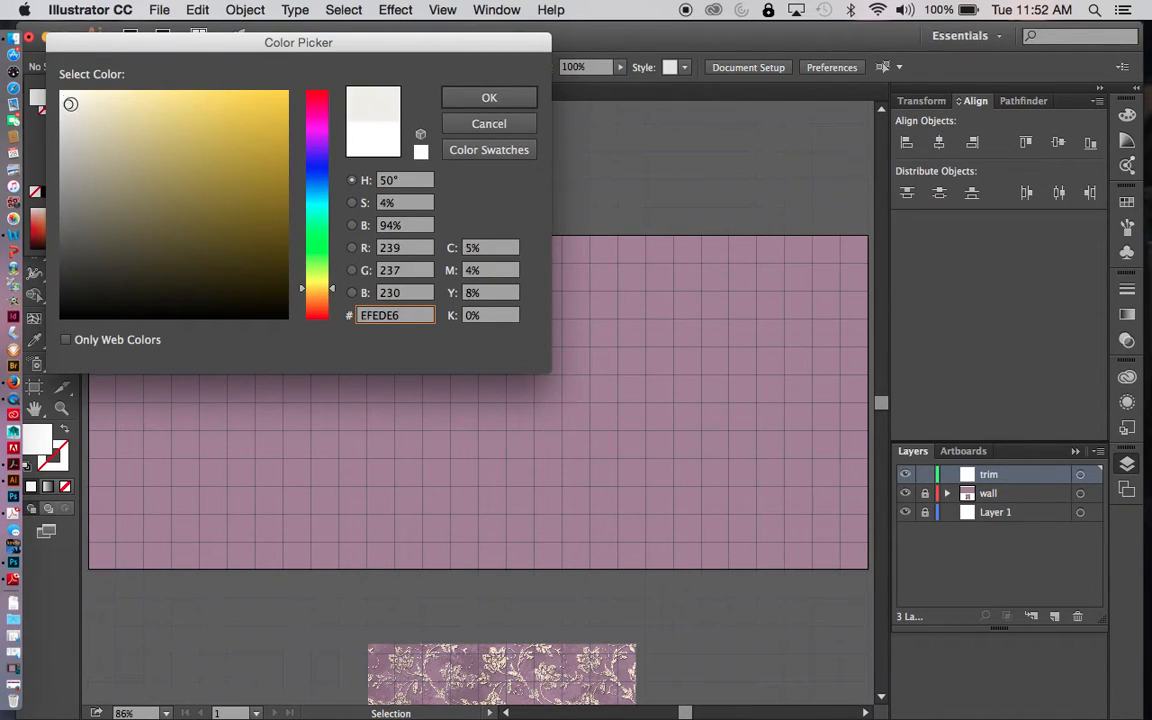
click(508, 99)
click(378, 160)
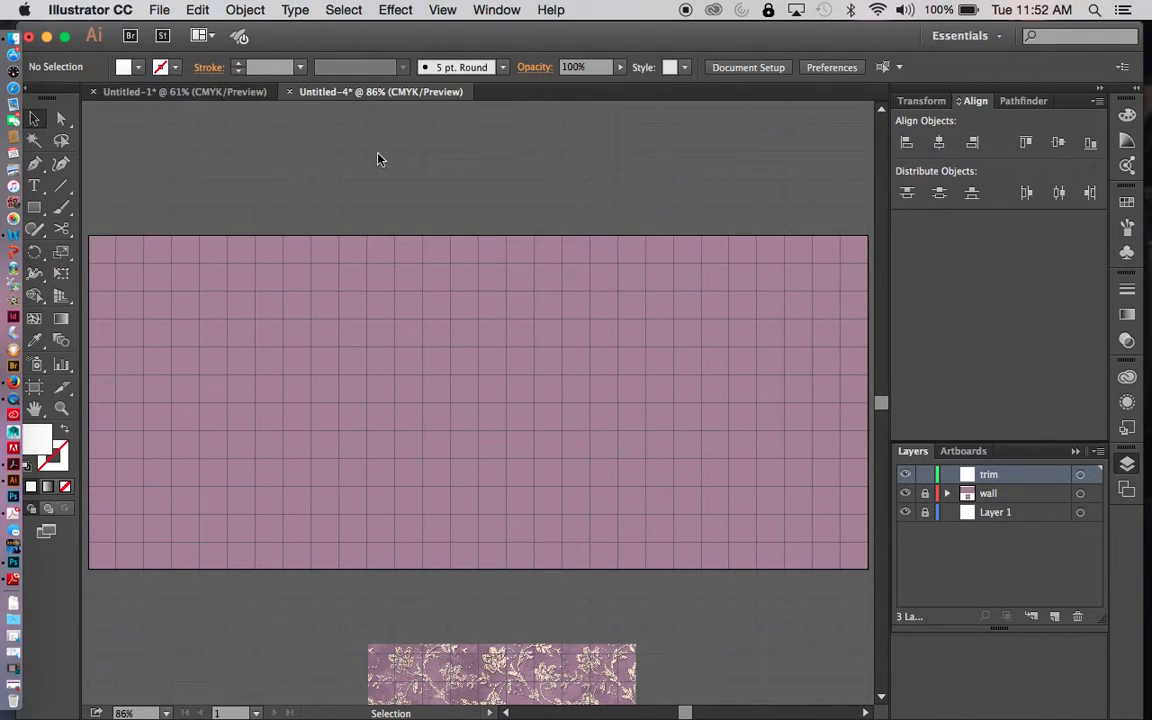
- Draw a thin full-width baseboard rectangle along the wall's bottom edge and lower its upper edge slightly
drag(34, 207, 86, 190)
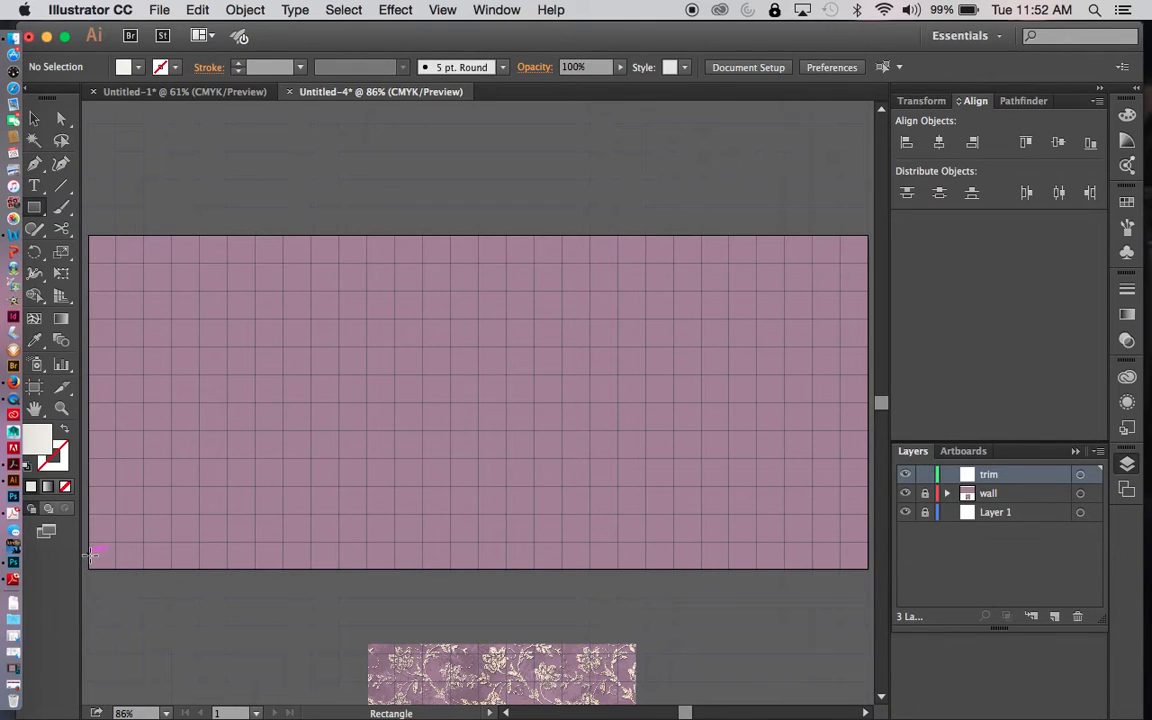
drag(90, 557, 867, 568)
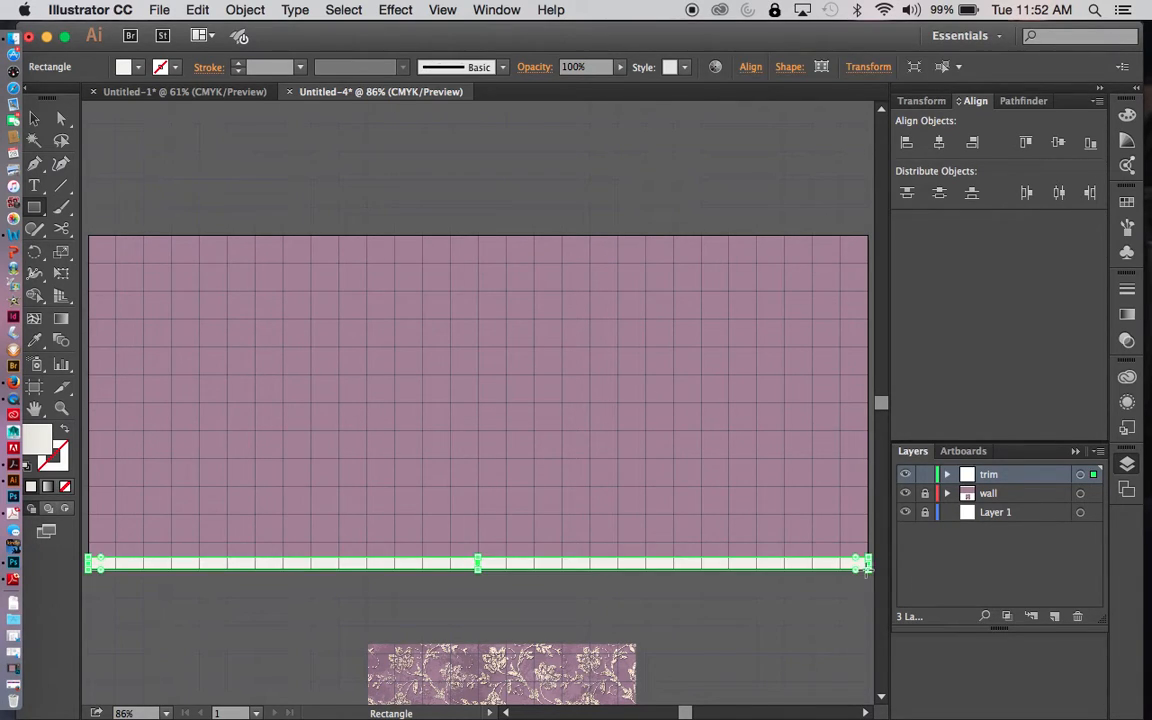
key(super+equal)
key(super+equal)
key(super+equal)
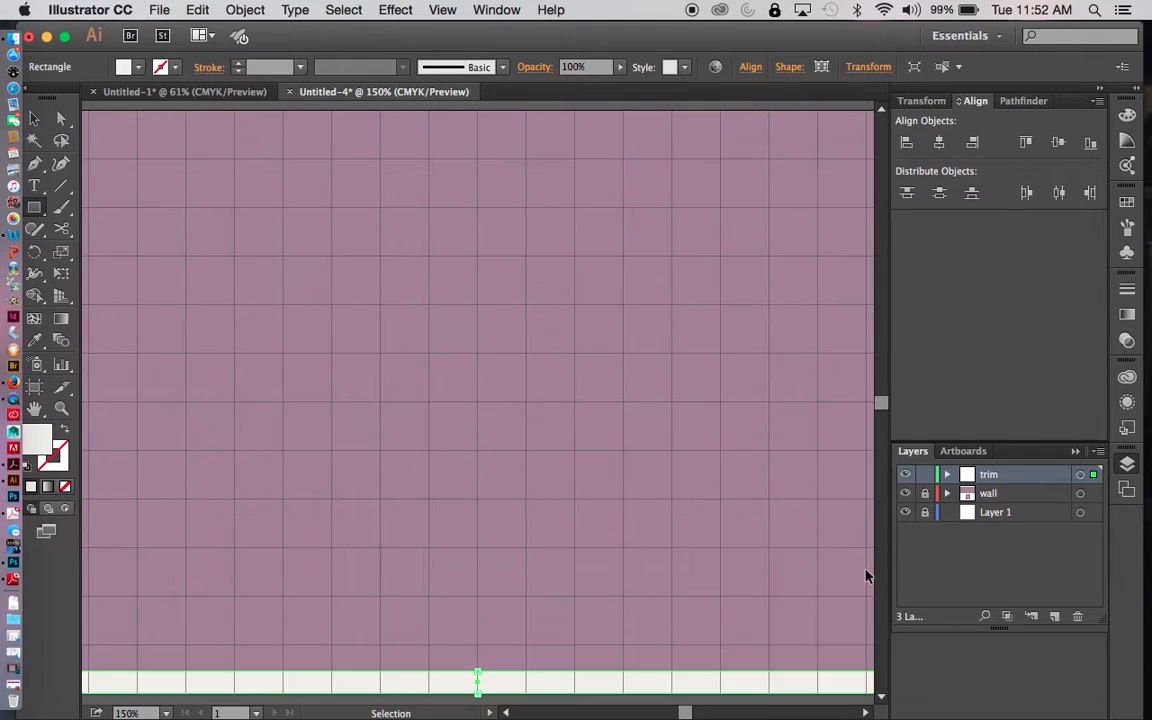
key(space)
drag(727, 626, 705, 231)
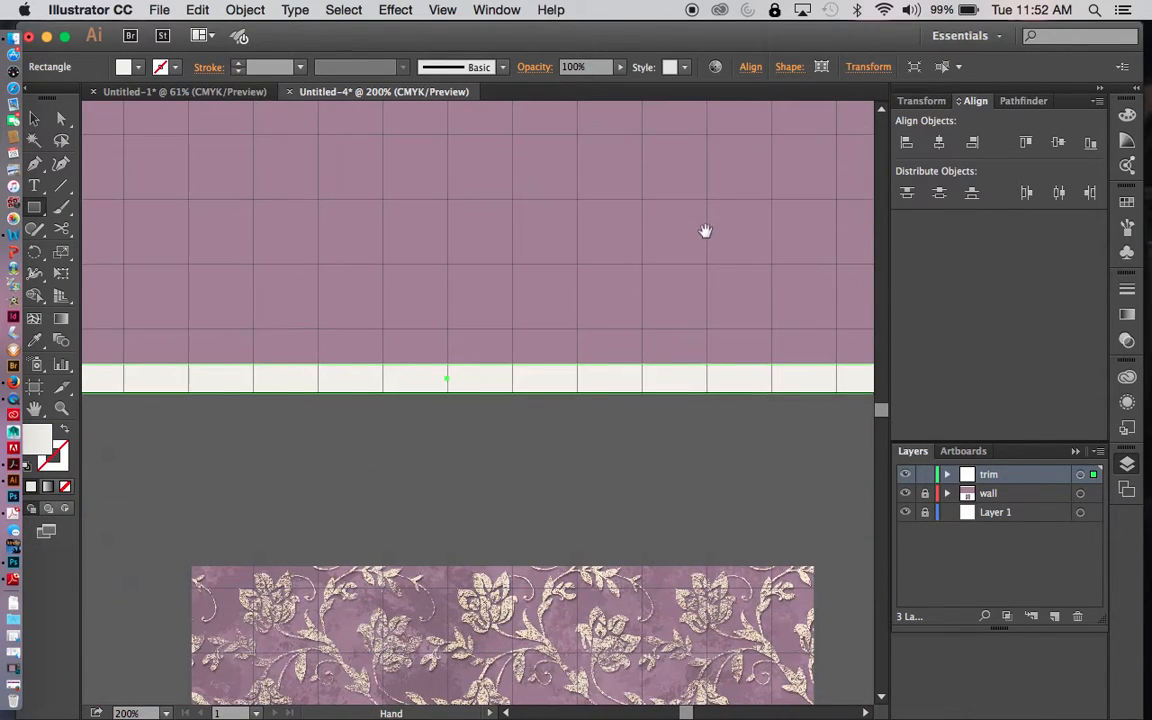
key(v)
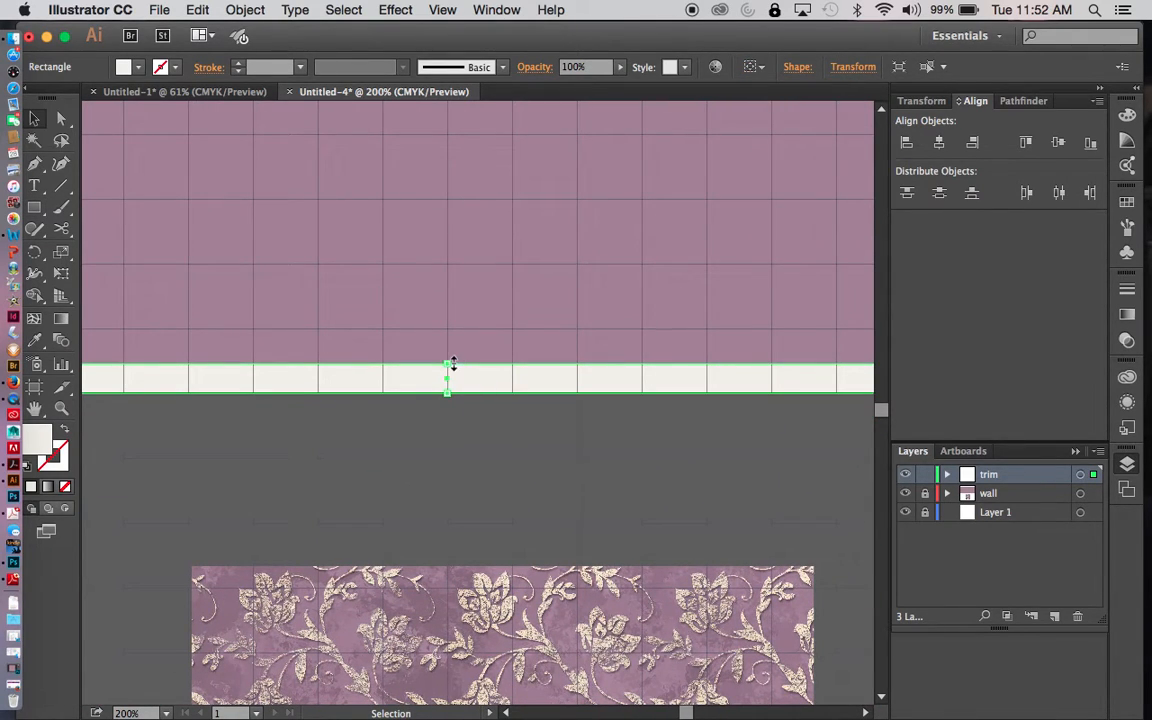
drag(449, 366, 449, 369)
click(470, 414)
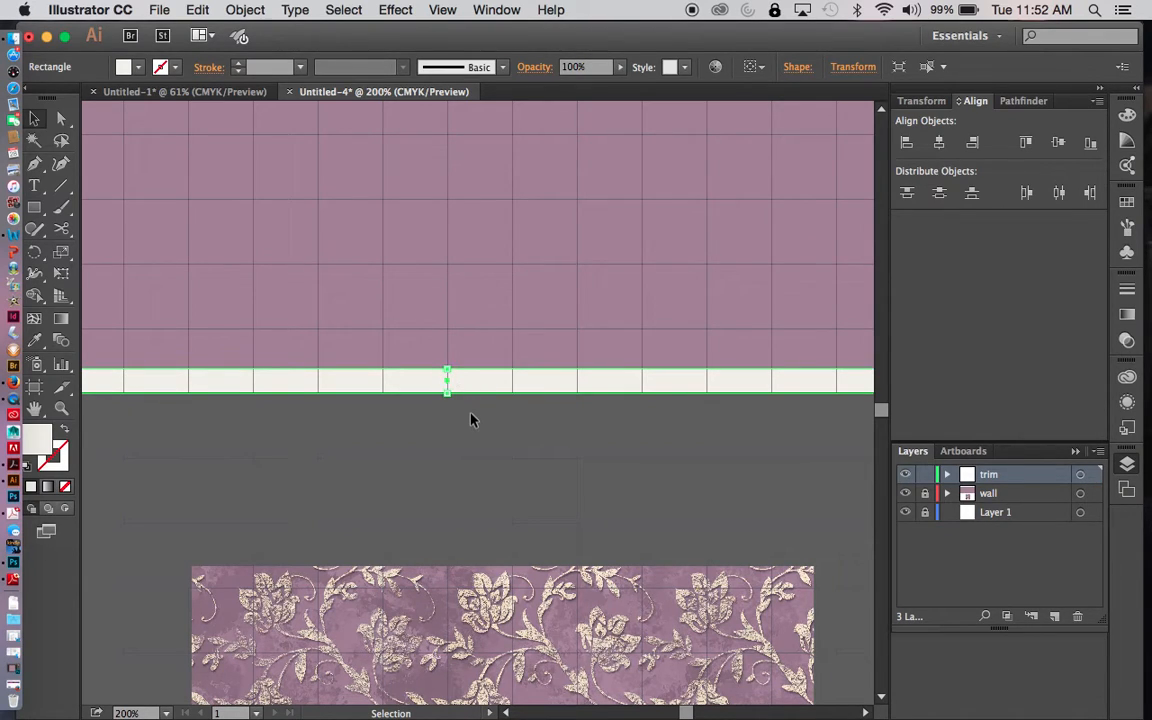
- Give the baseboard rectangle a black stroke with a weight of 0.031 in
click(473, 386)
click(163, 67)
click(74, 99)
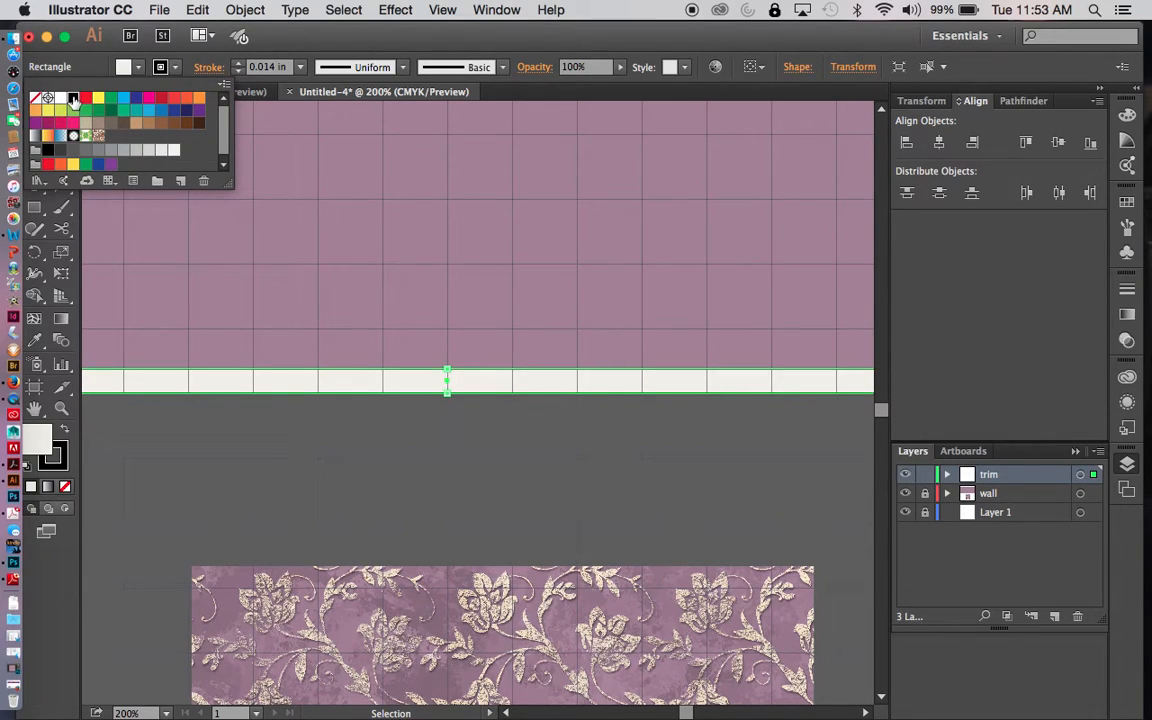
click(300, 68)
click(300, 68)
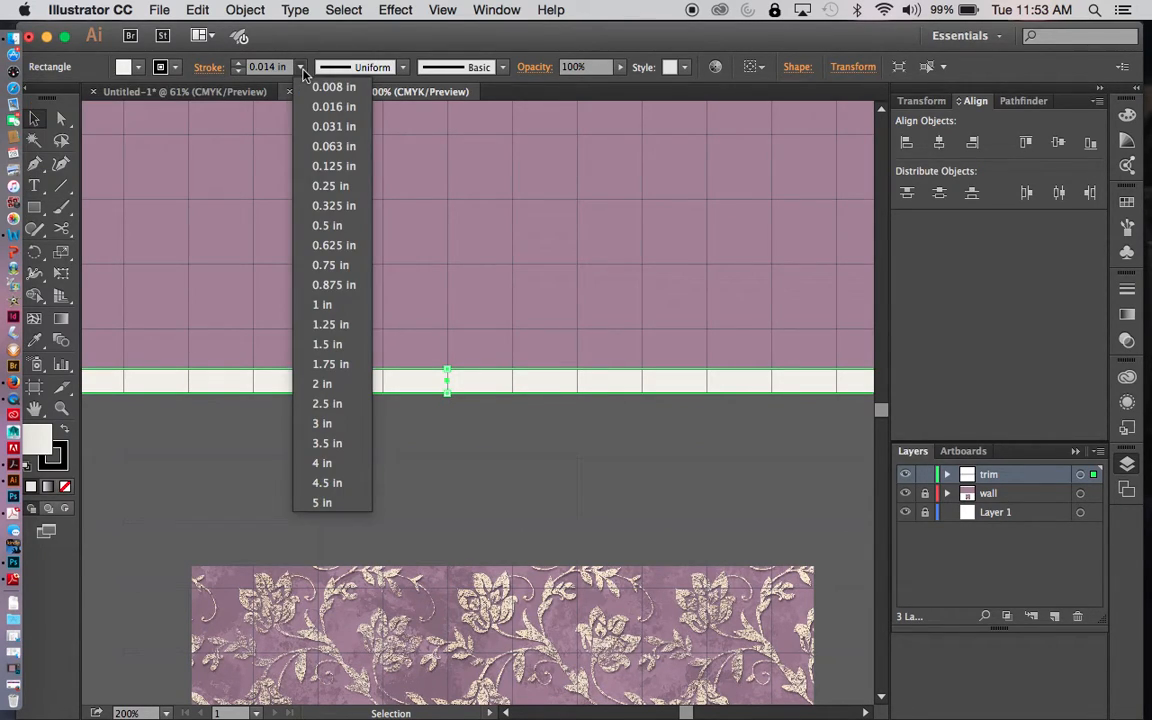
click(327, 133)
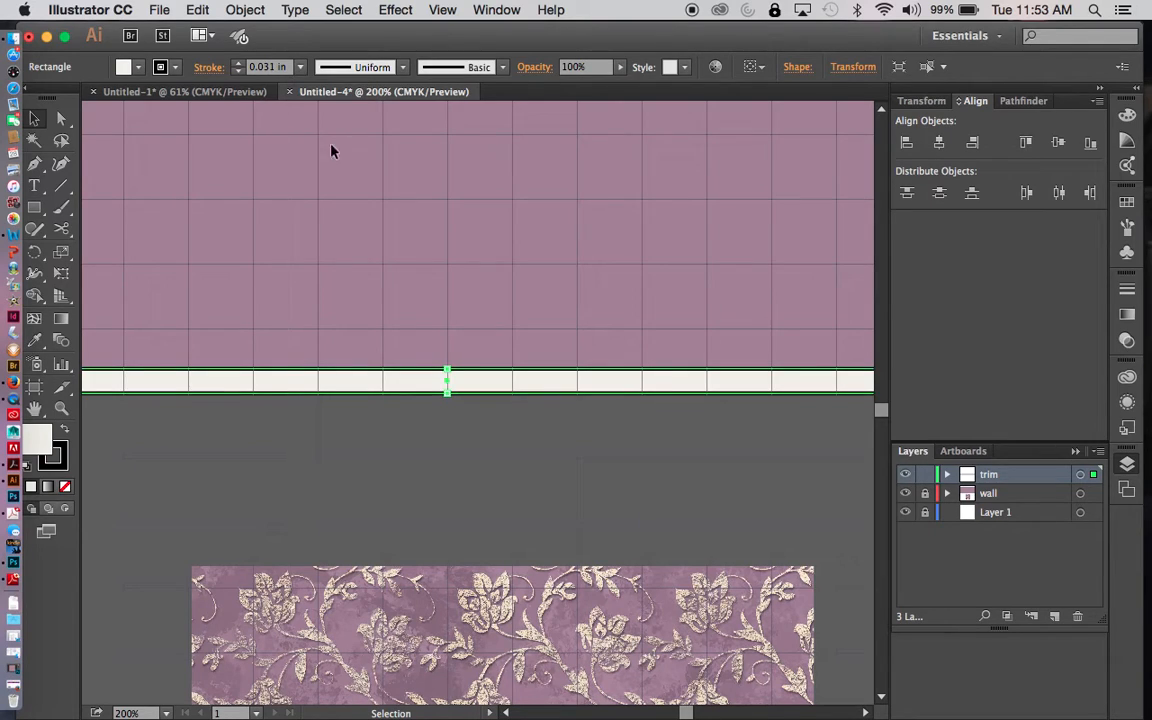
click(424, 541)
- Draw a full-width trim rectangle along the wall's top edge, slightly taller than the baseboard
key(a)
key(super+0)
key(v)
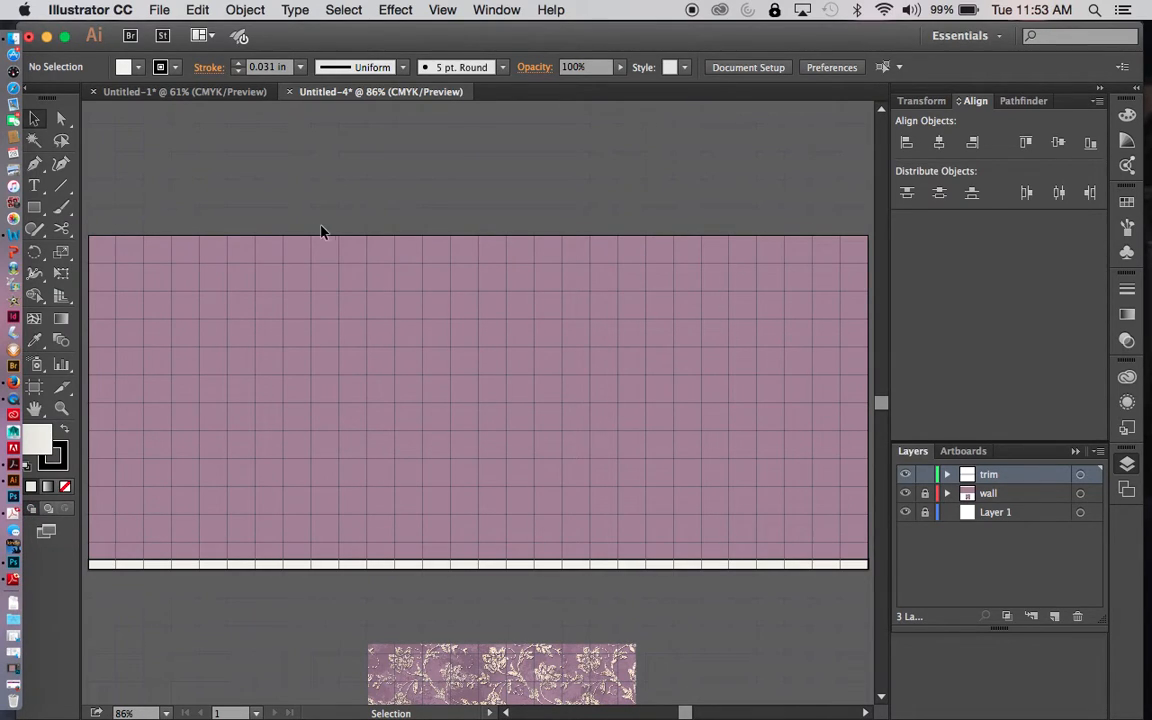
click(34, 206)
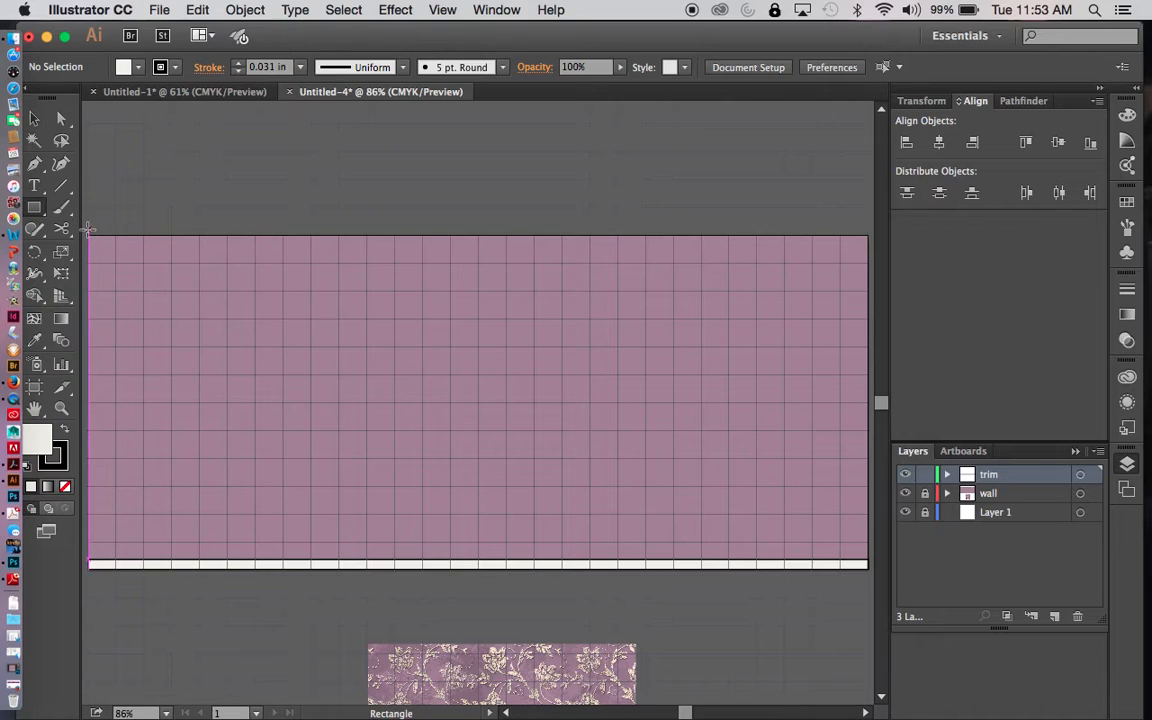
drag(88, 236, 868, 258)
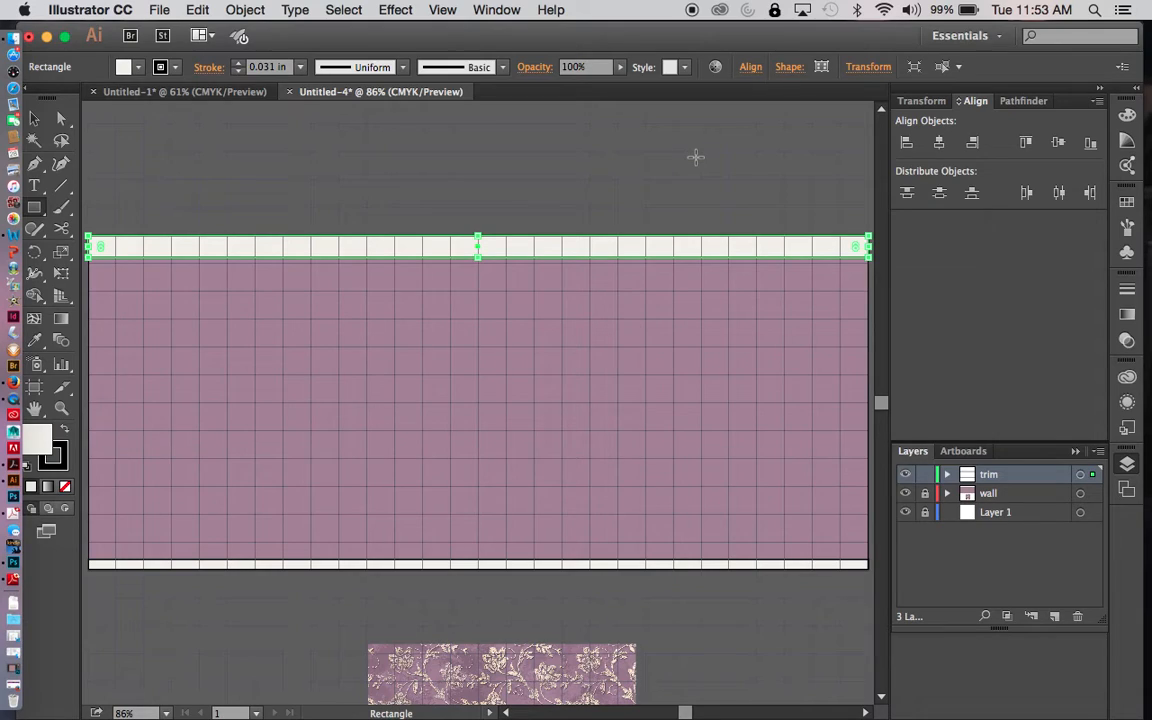
key(v)
click(586, 165)
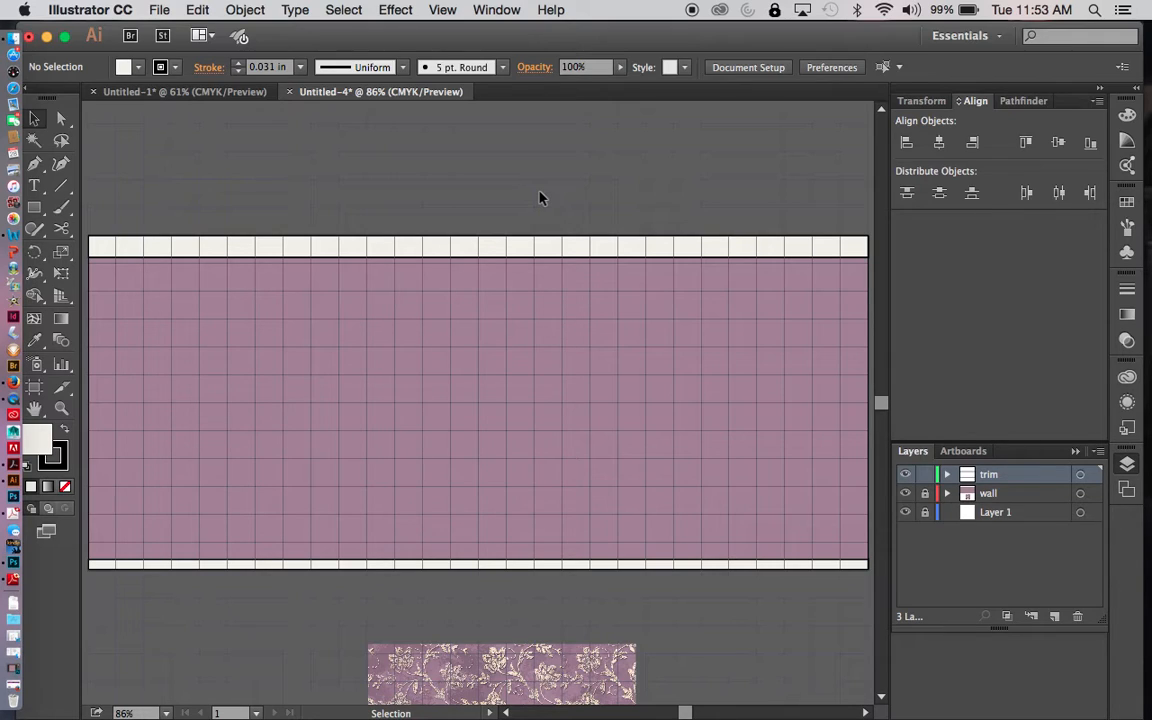
- Draw a 14 in horizontal line with the Pen tool through the middle of the upper trim strip
key(p)
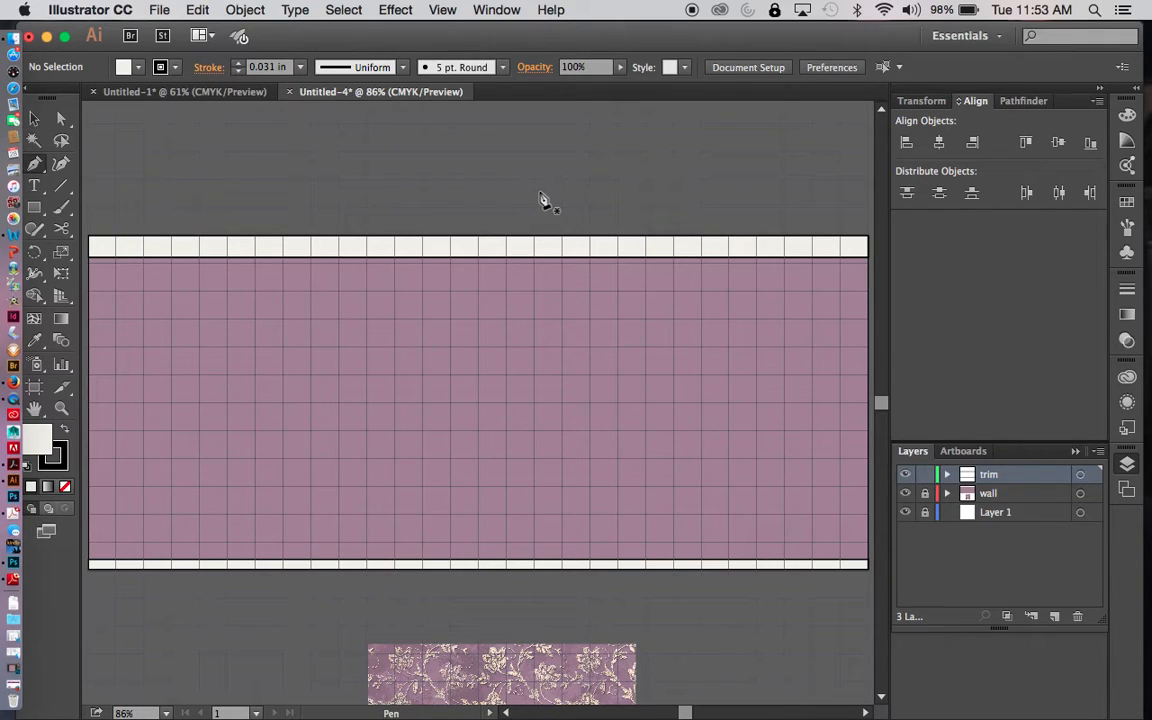
click(89, 246)
scroll(90, 247, left, 1)
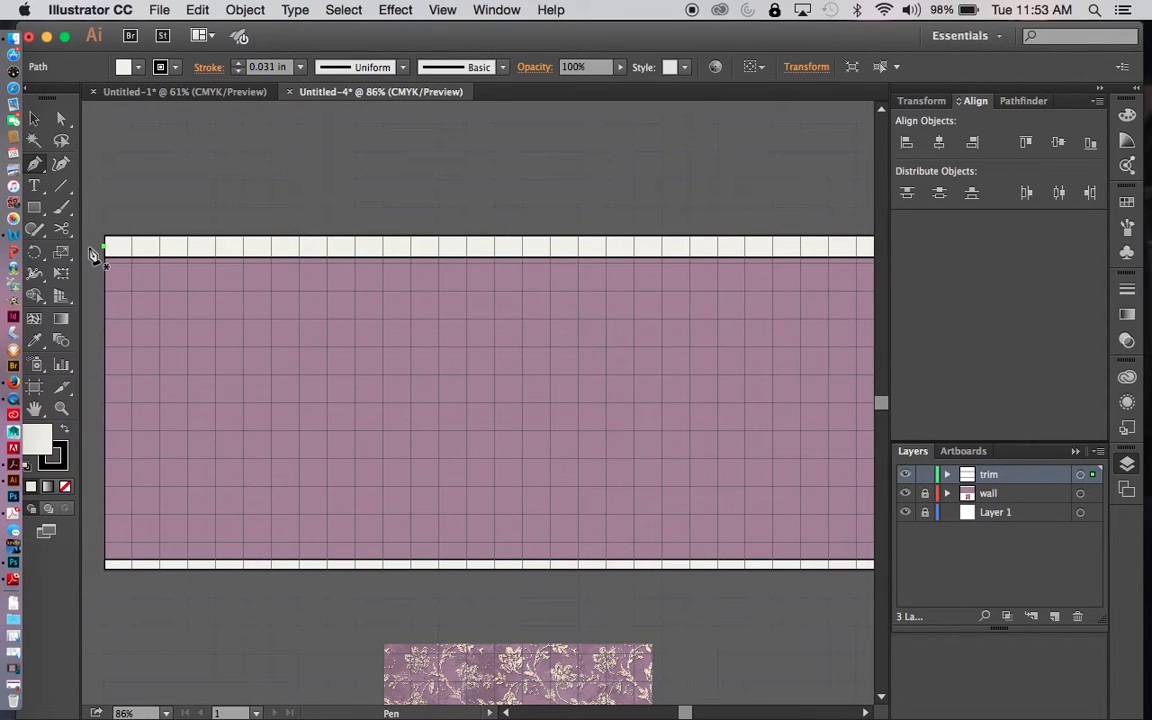
key(super+minus)
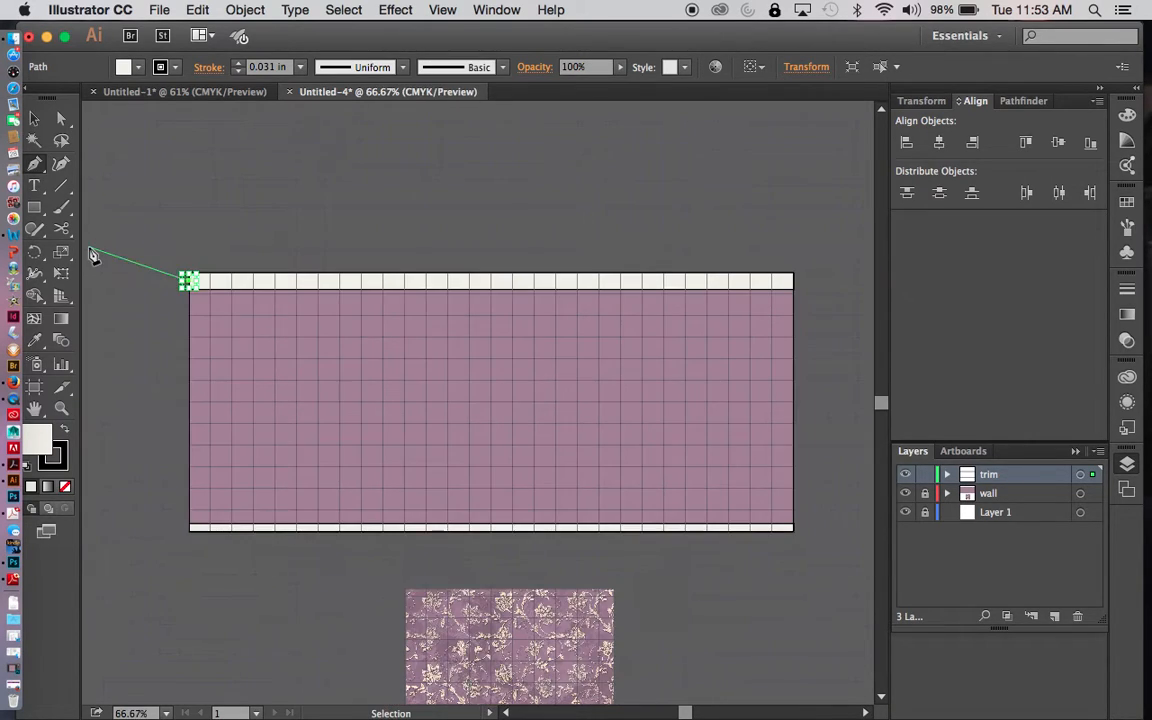
click(795, 283)
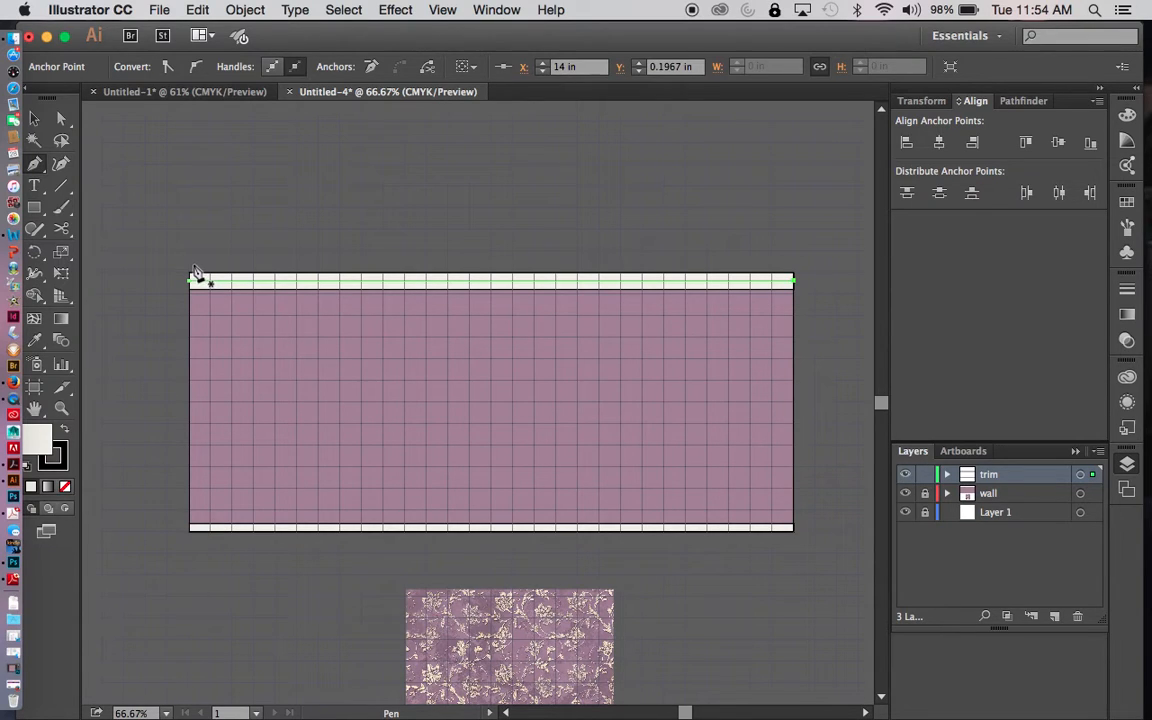
- Draw a second 14 in horizontal line with the Pen tool across the upper trim strip, at about Y 0.07 in
key(z)
drag(167, 241, 551, 270)
drag(726, 302, 806, 304)
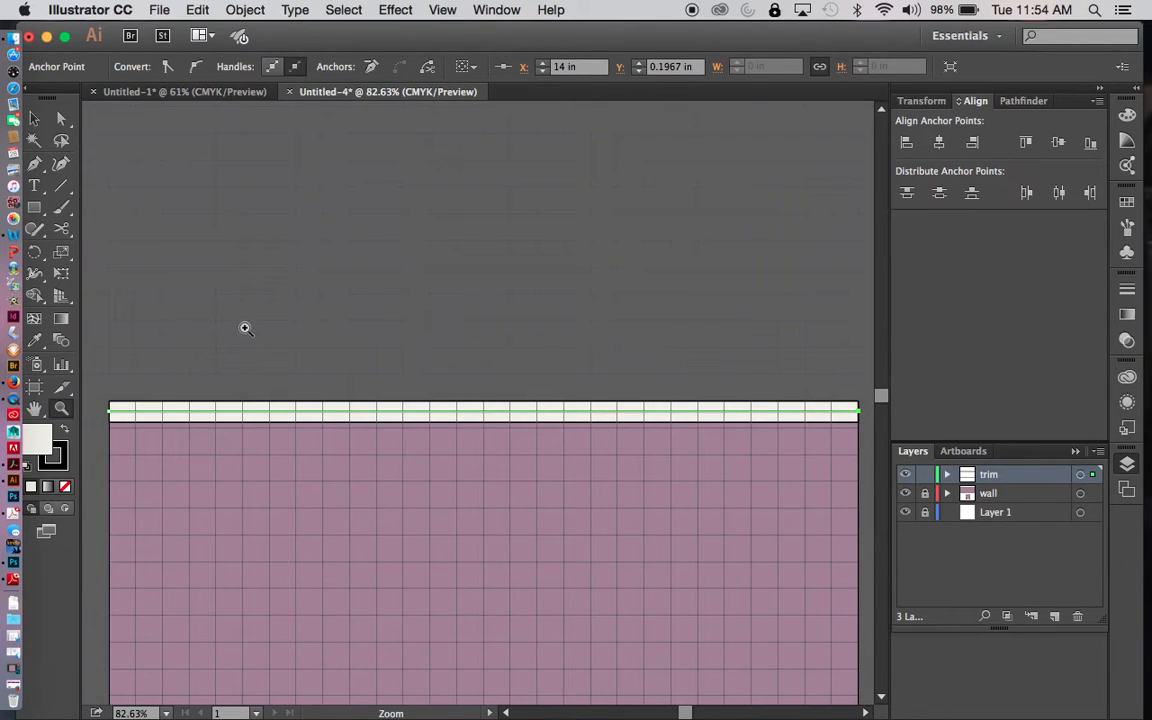
key(p)
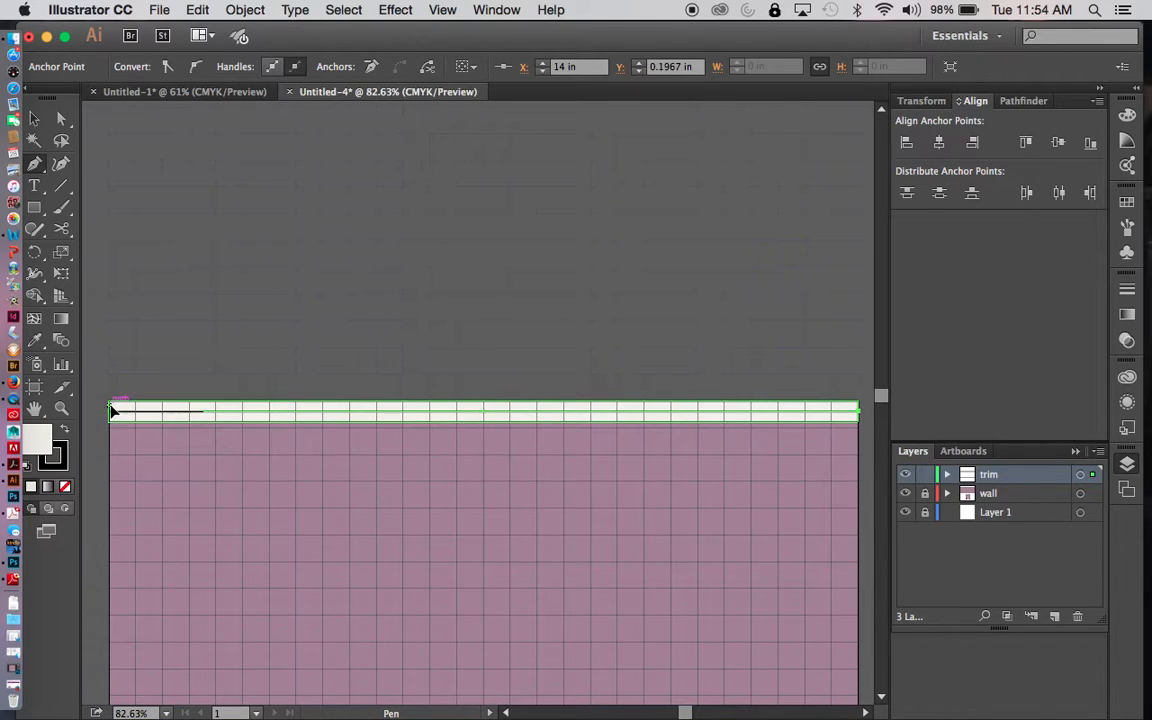
click(109, 406)
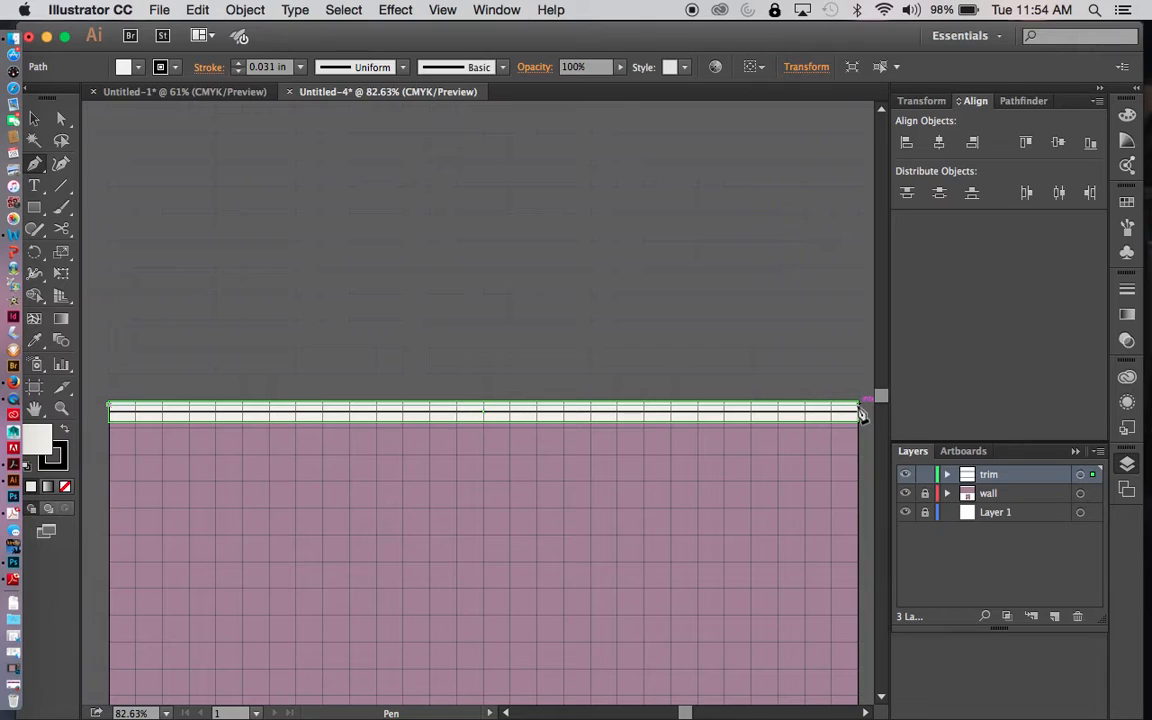
click(860, 408)
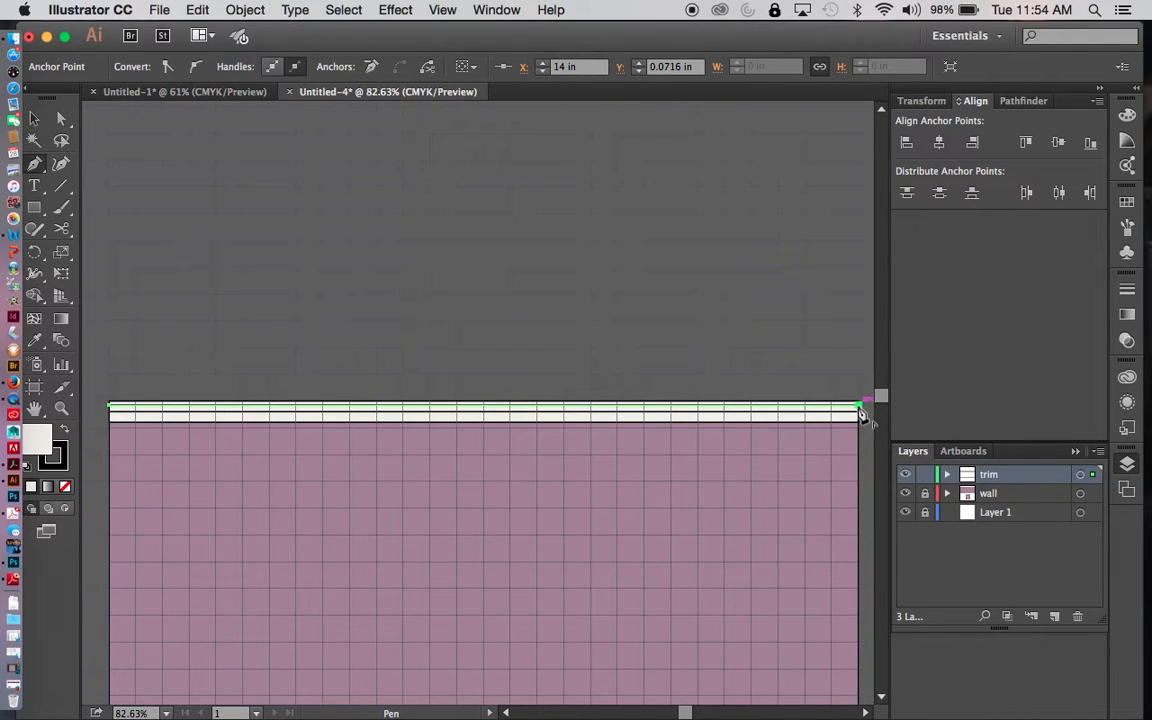
key(v)
click(738, 282)
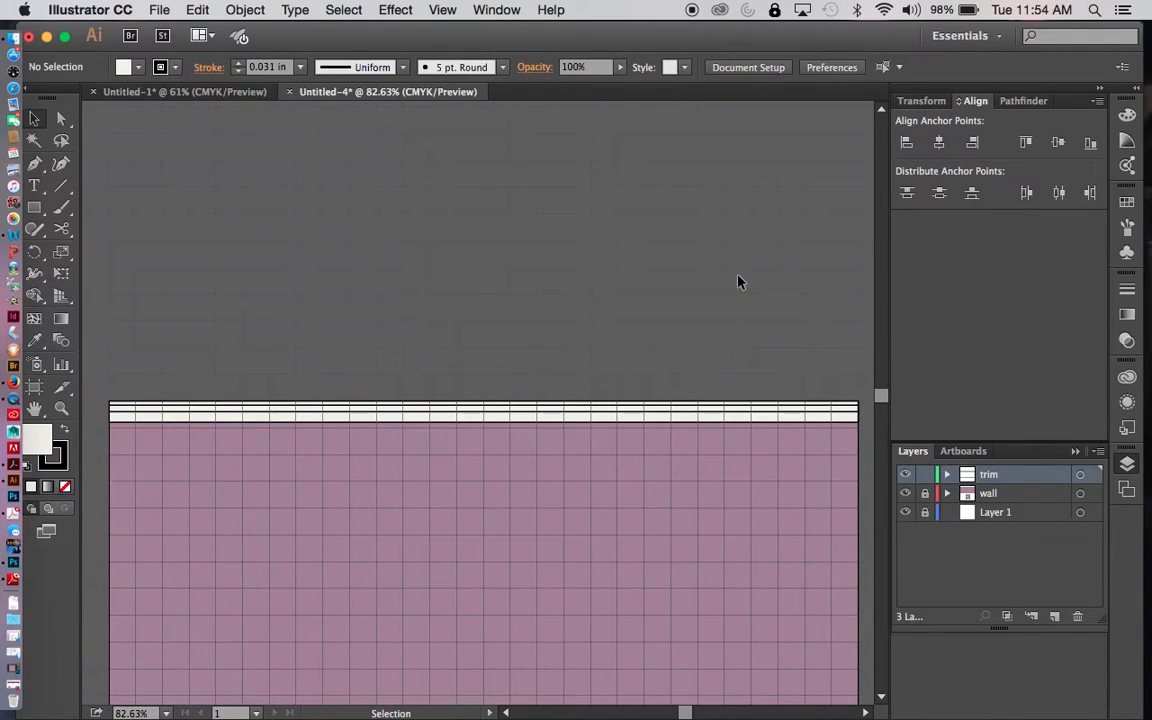
- Remove the fill from the uppermost line in the top trim and set its stroke weight to 0.016 in
click(617, 412)
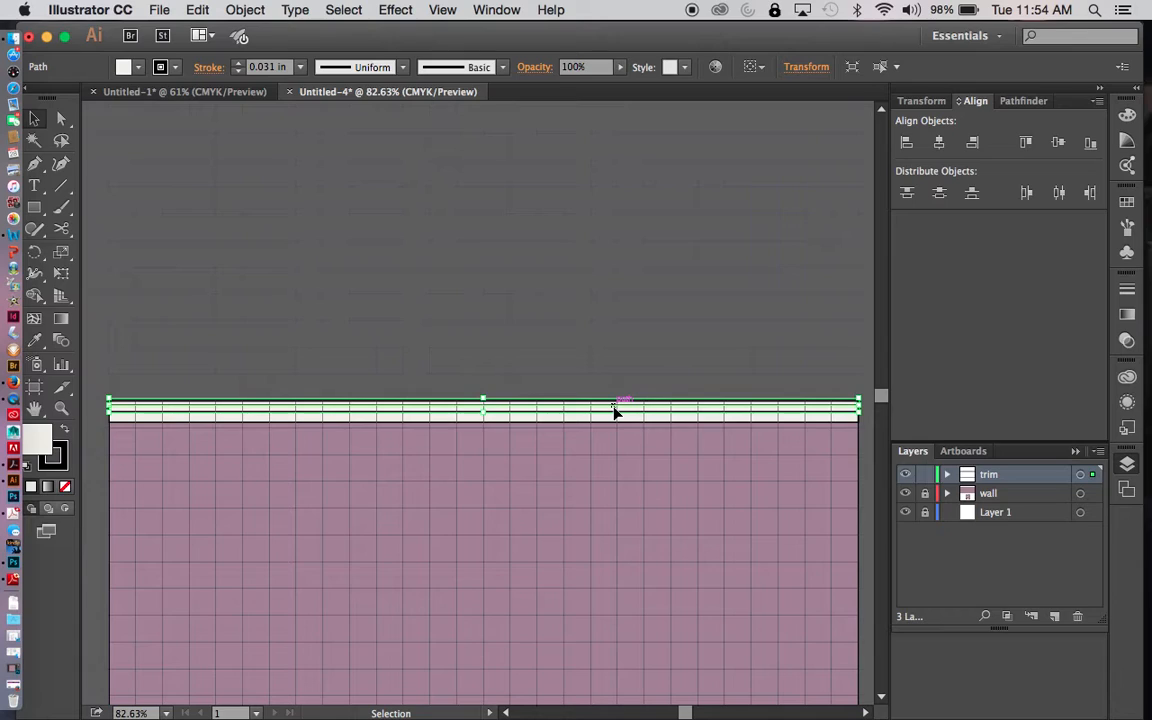
click(141, 67)
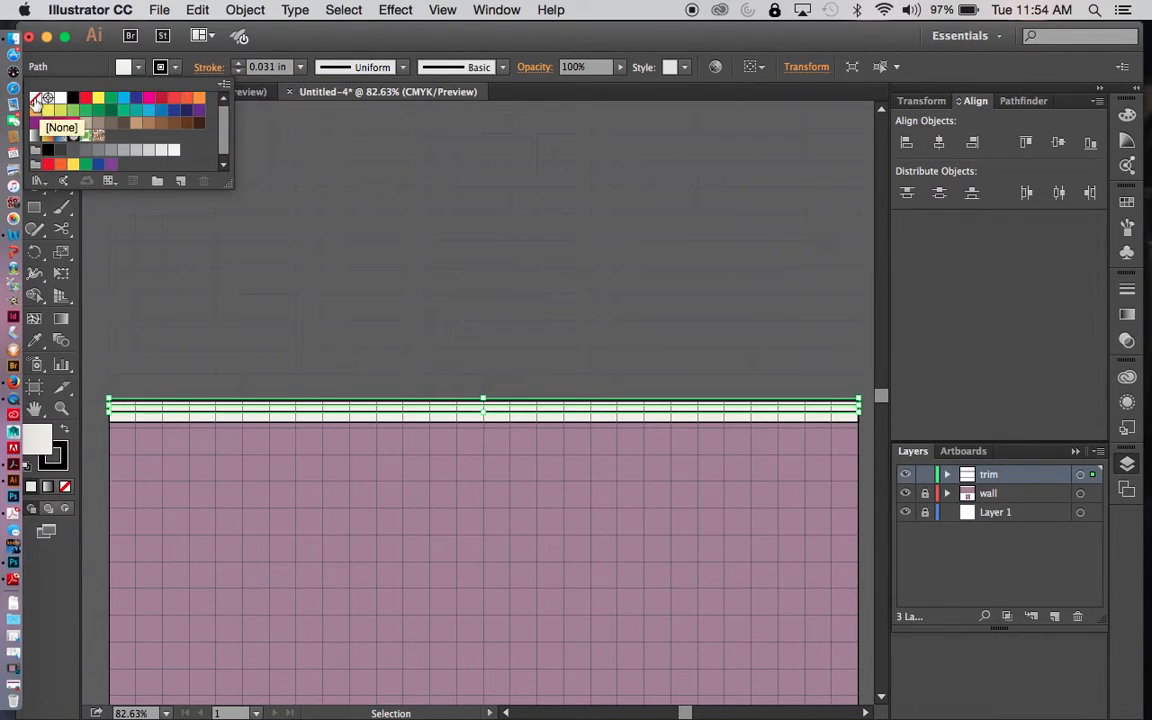
click(37, 100)
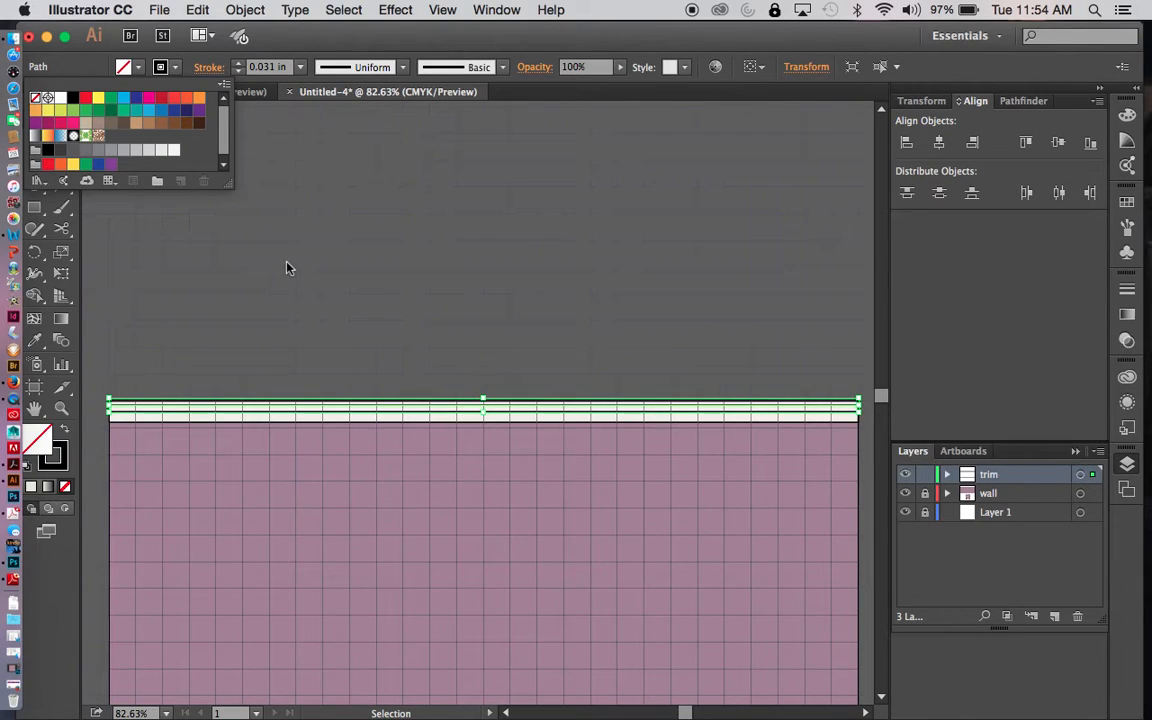
click(287, 266)
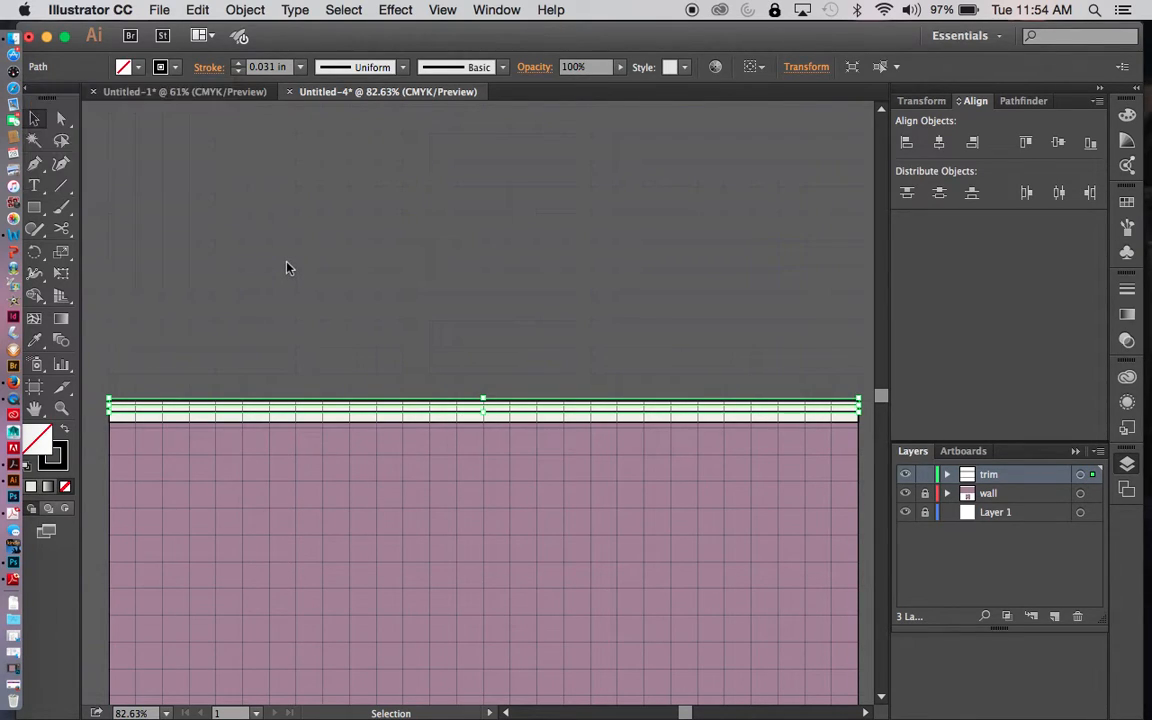
click(300, 67)
click(330, 105)
click(397, 250)
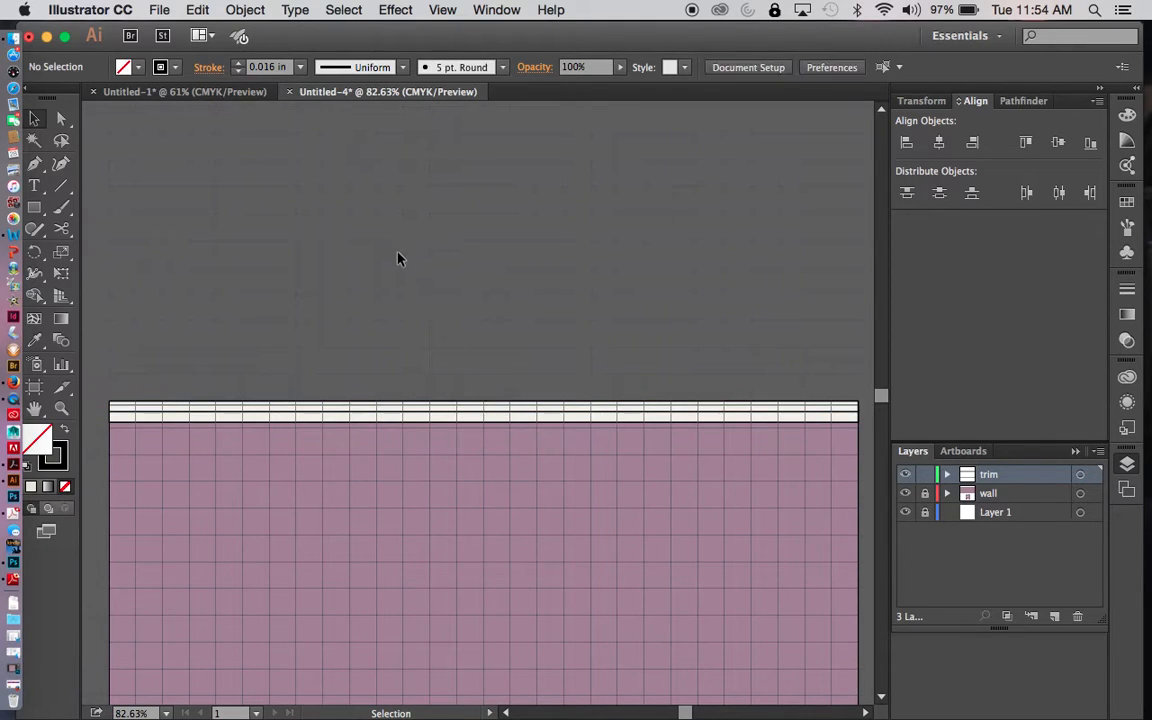
- Remove the fill from the line through the middle of the top trim and set its stroke weight to 0.016 in
click(407, 415)
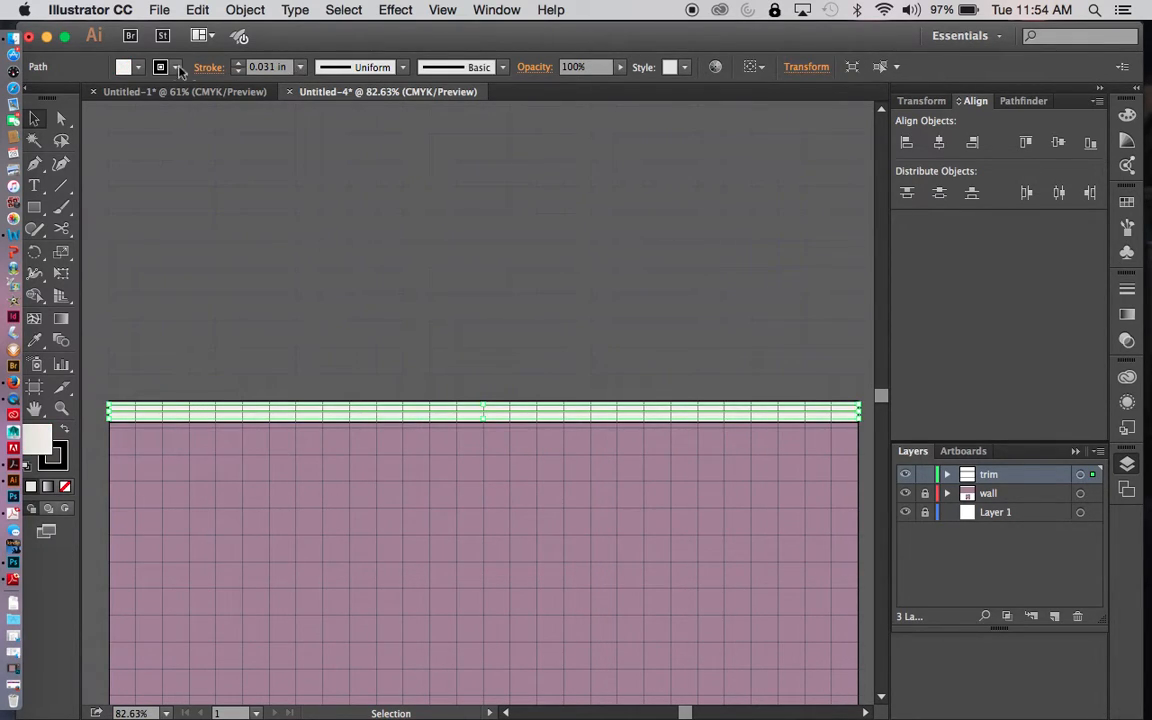
click(125, 67)
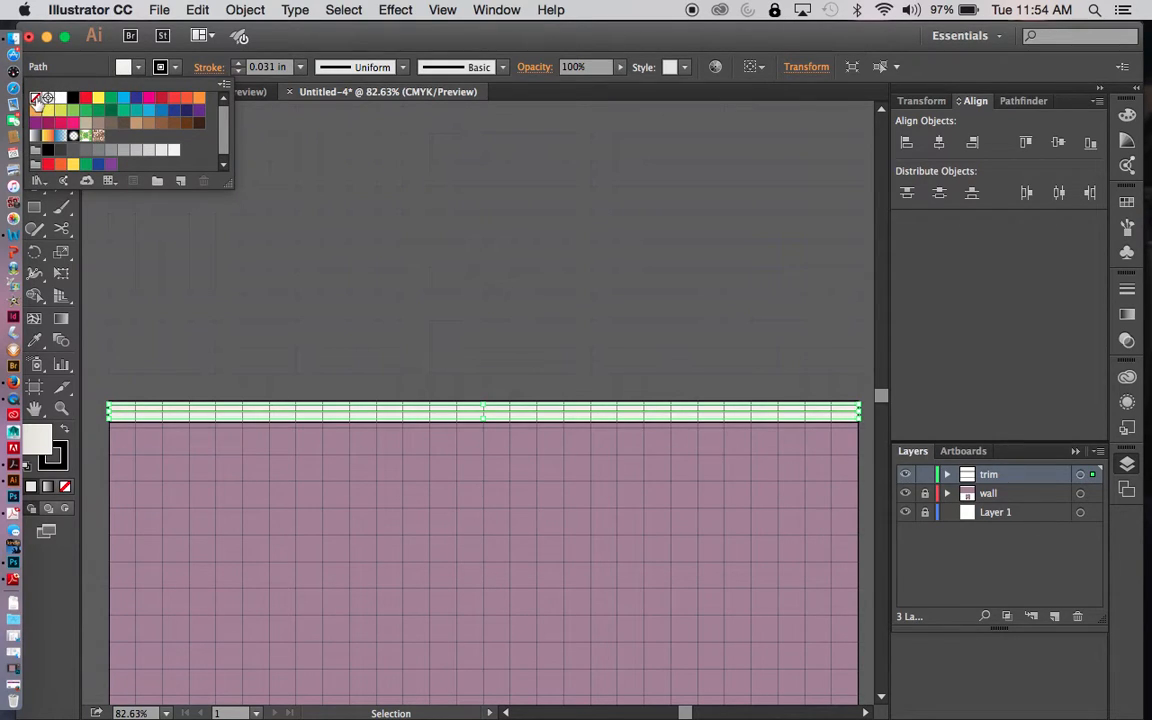
click(37, 98)
click(300, 67)
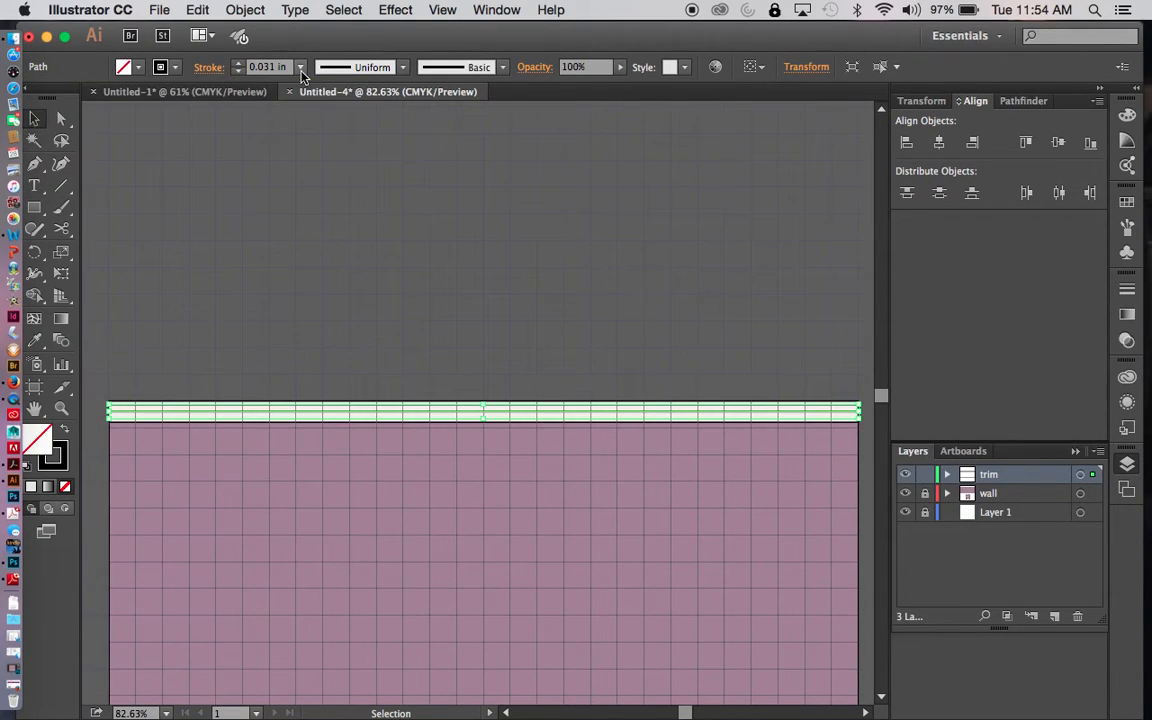
click(300, 67)
click(322, 108)
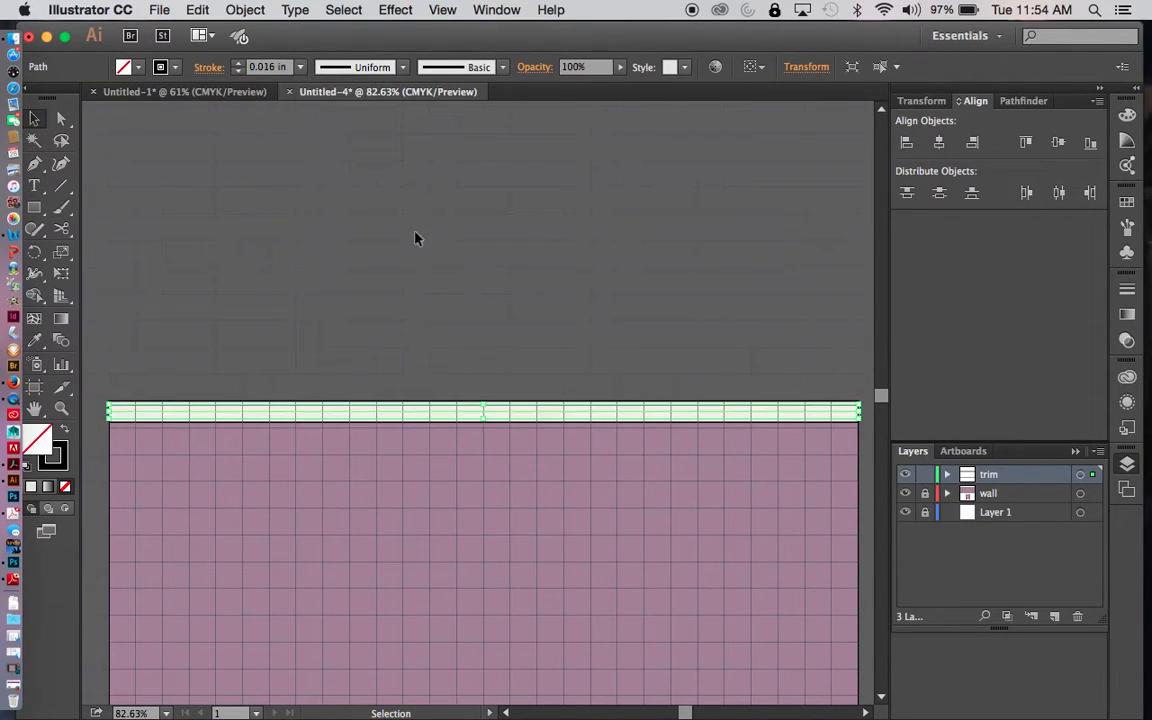
click(447, 298)
key(super+0)
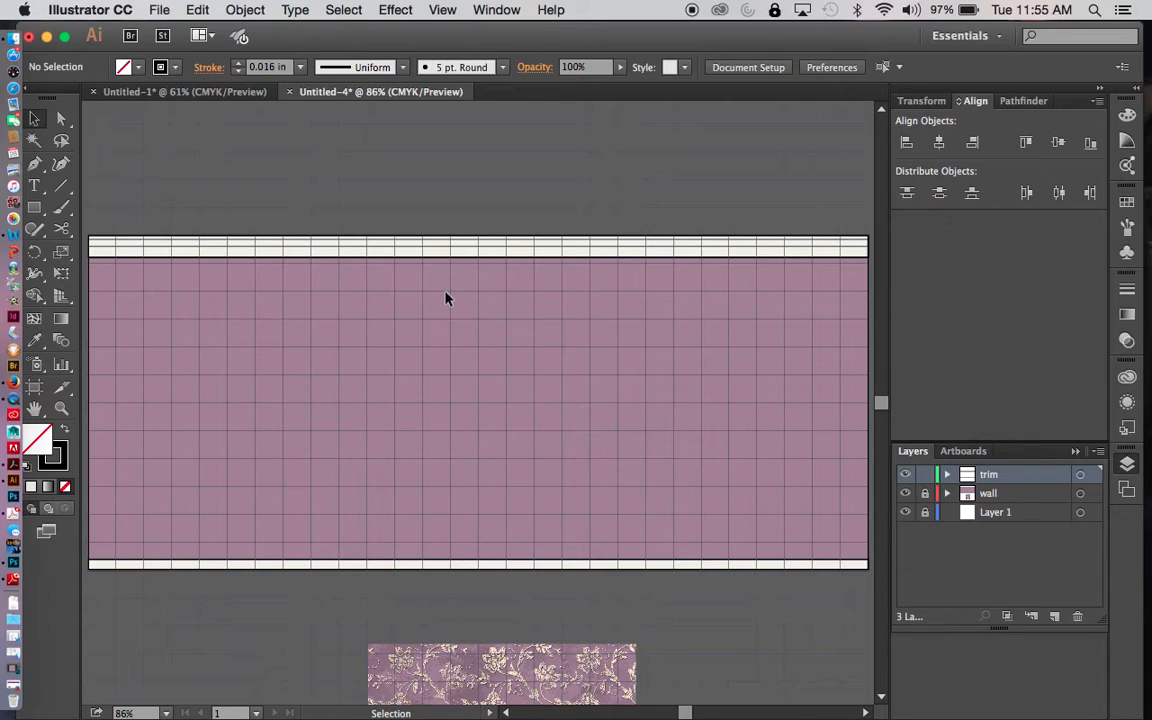
- Lock the trim layer and add a new layer above it named window
key(super+apostrophe)
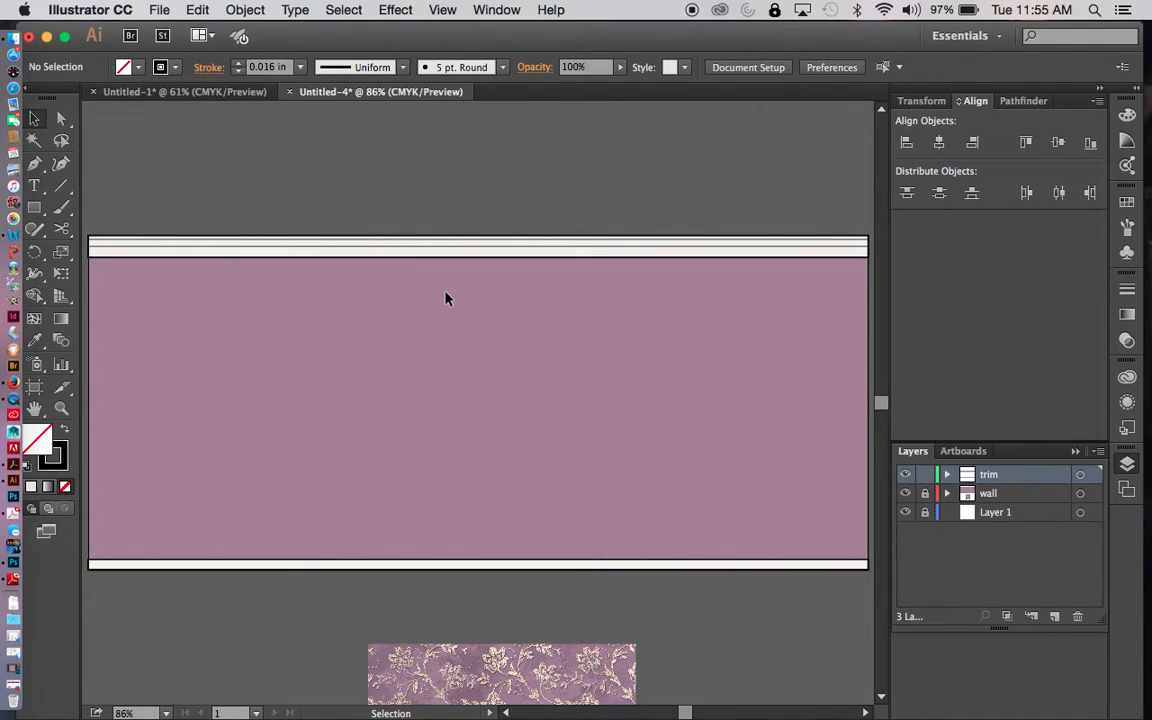
click(925, 474)
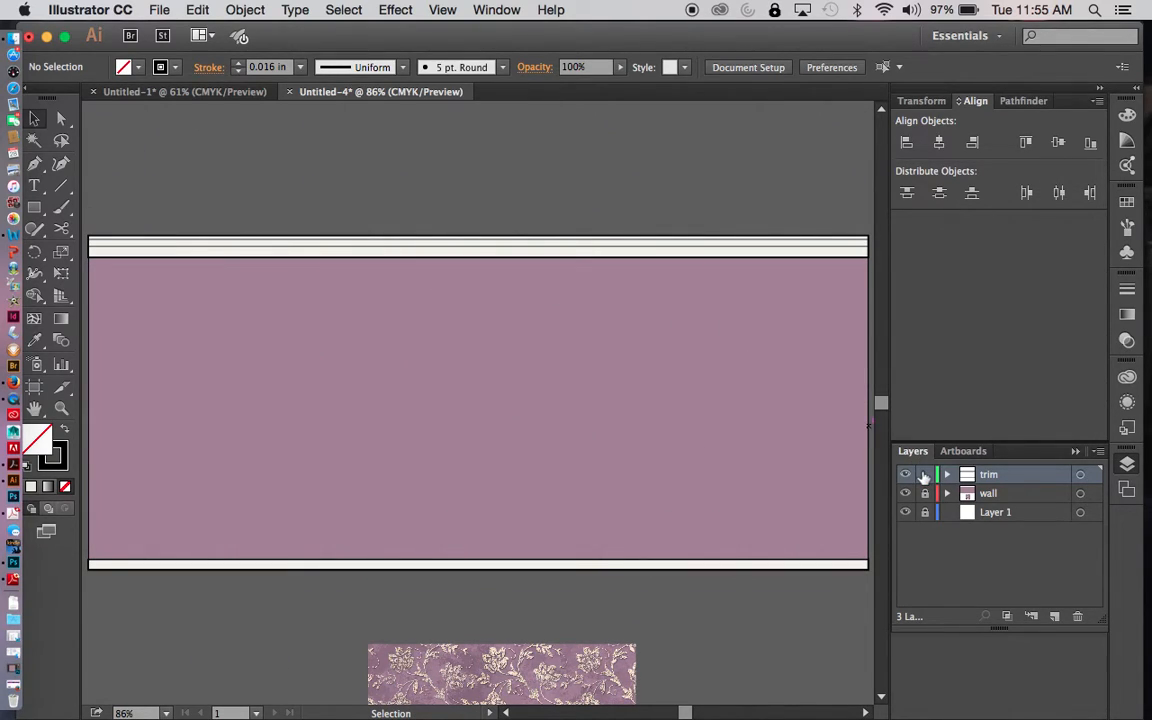
click(1056, 617)
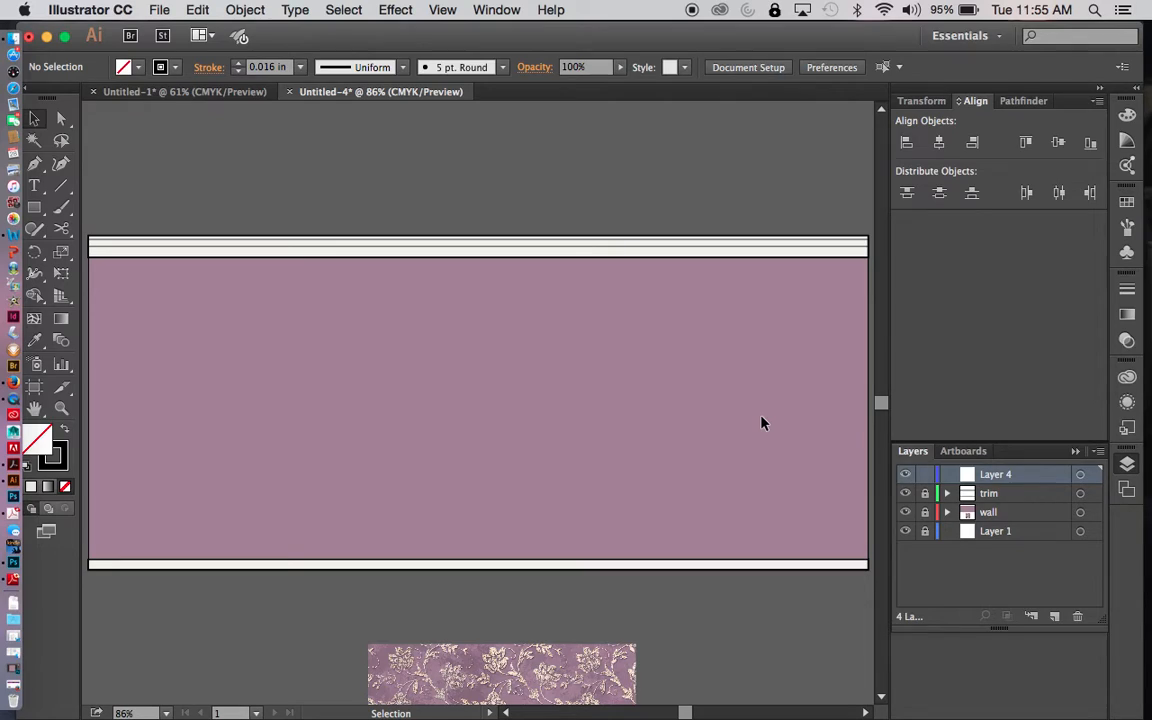
double_click(1000, 478)
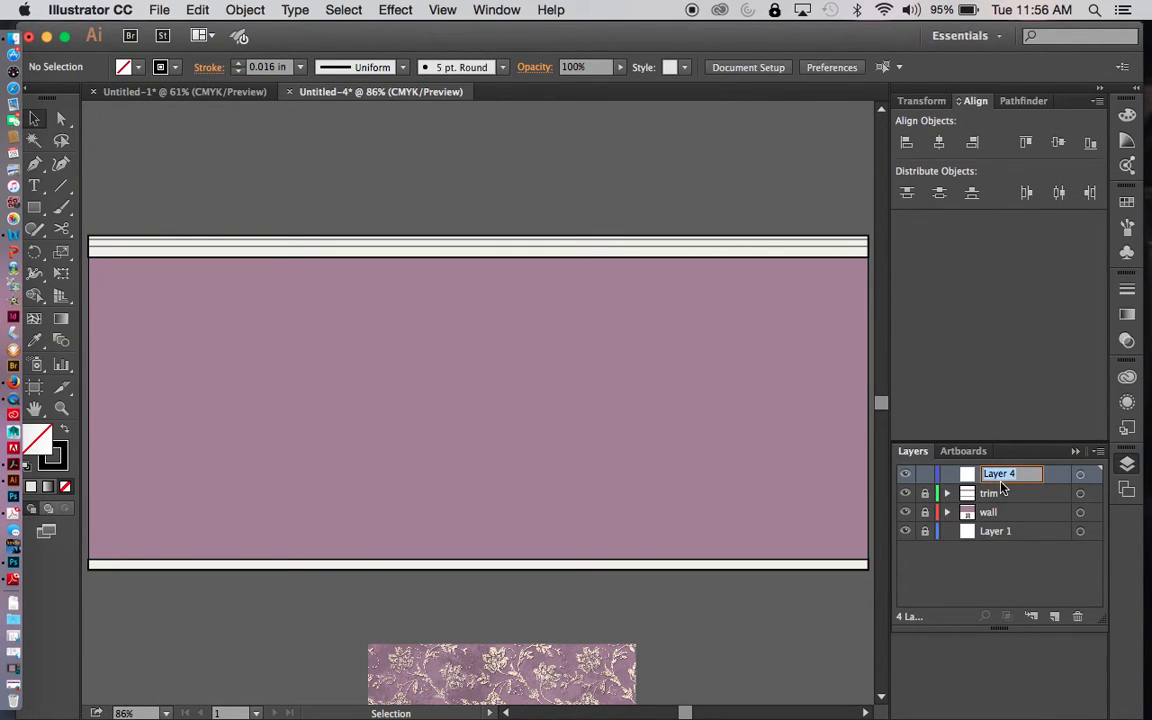
text(window)
key(Return)
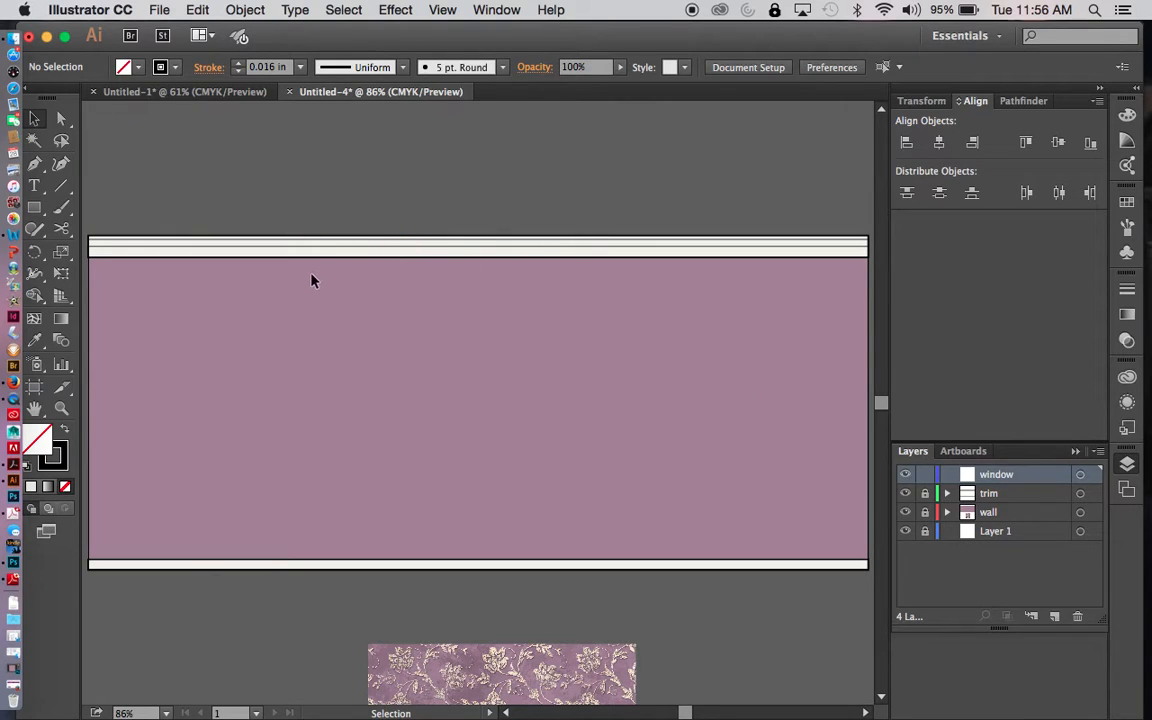
key(super+apostrophe)
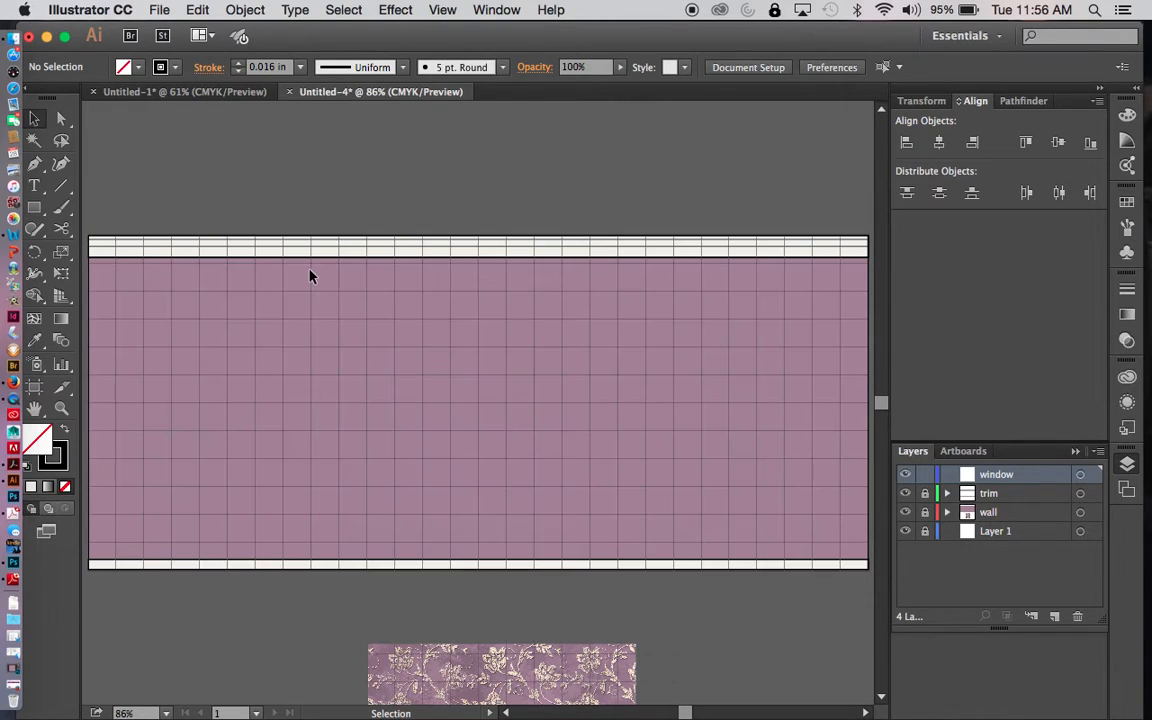
- Set the fill for the window rectangle to a pale grey-blue using the Color Picker
drag(35, 208, 95, 206)
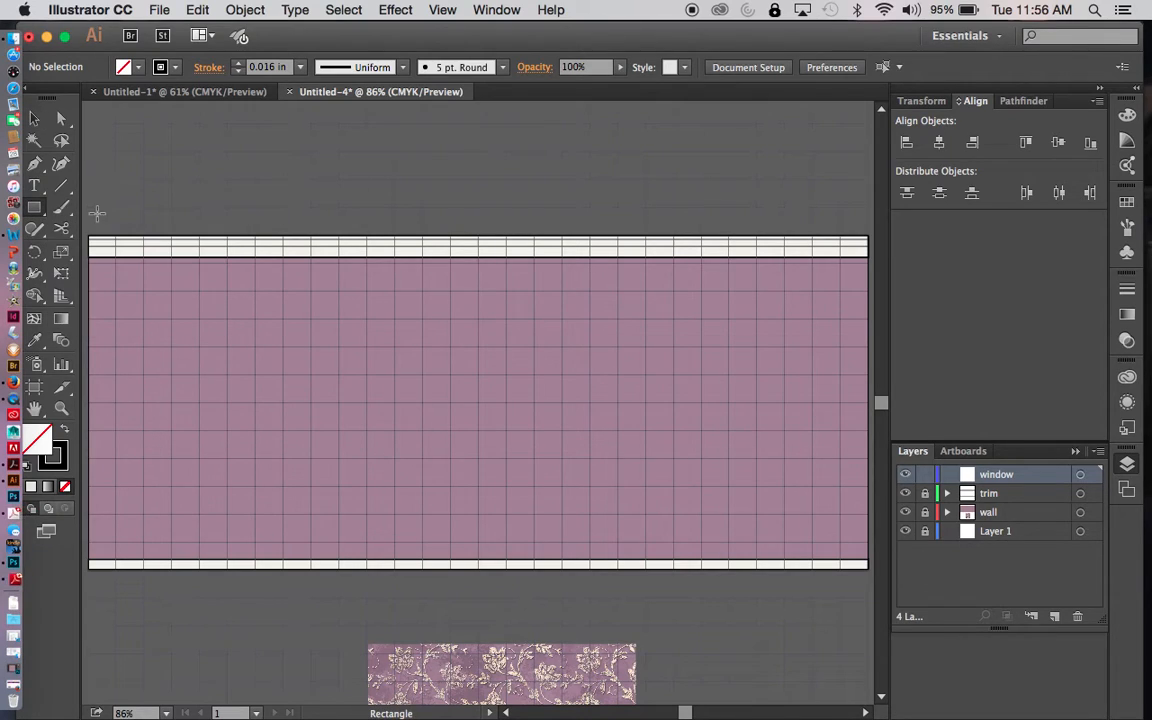
click(124, 69)
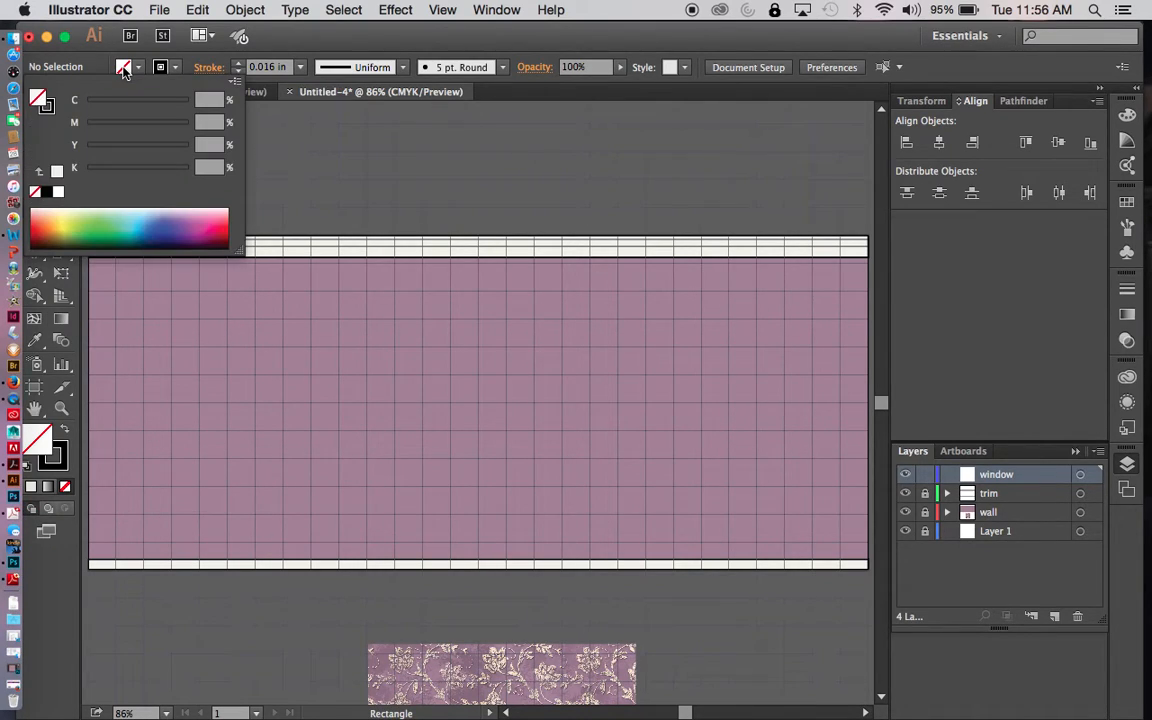
click(134, 210)
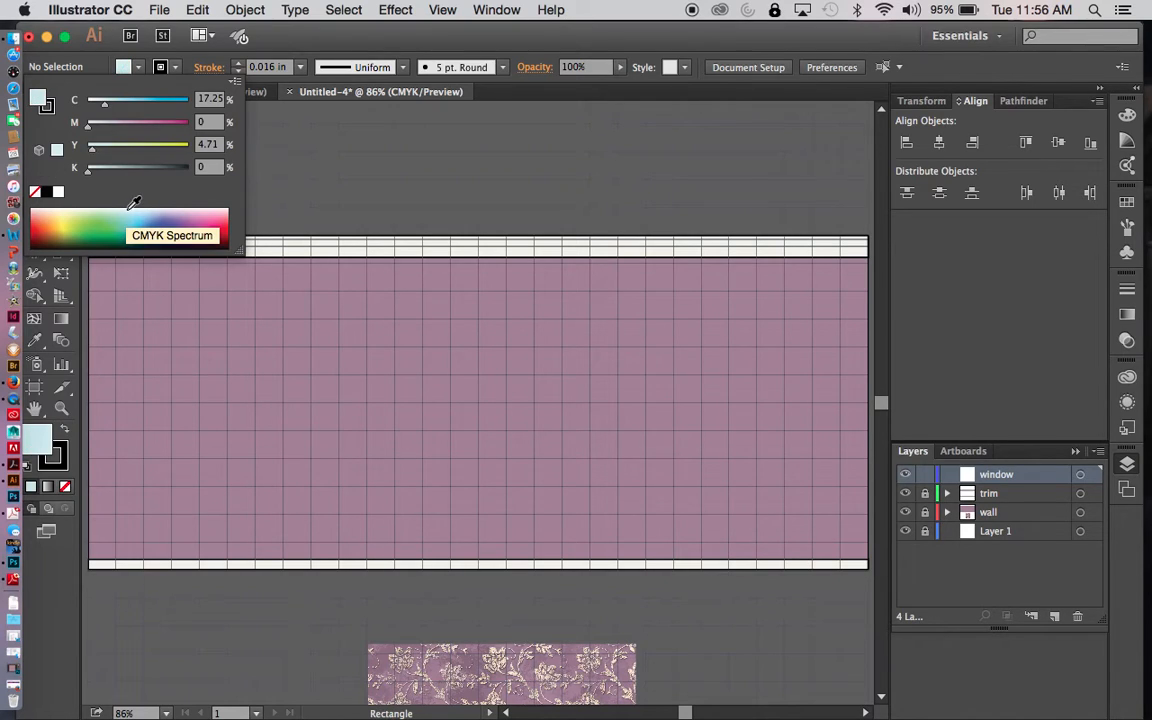
double_click(38, 96)
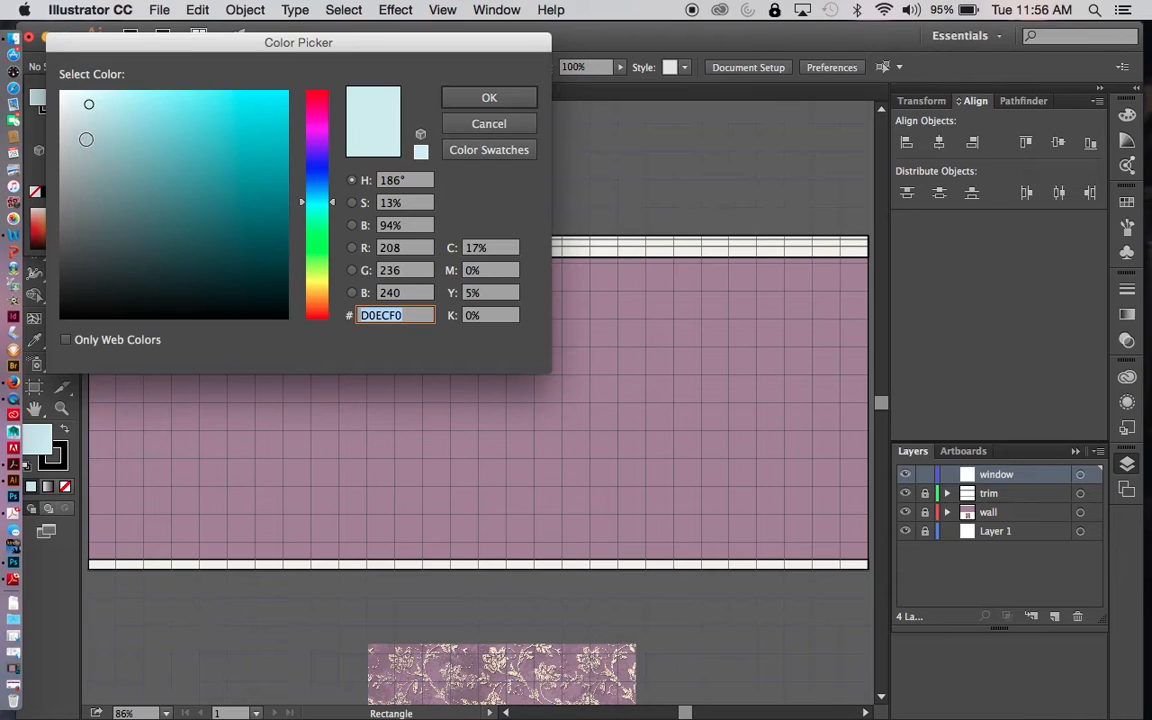
click(86, 139)
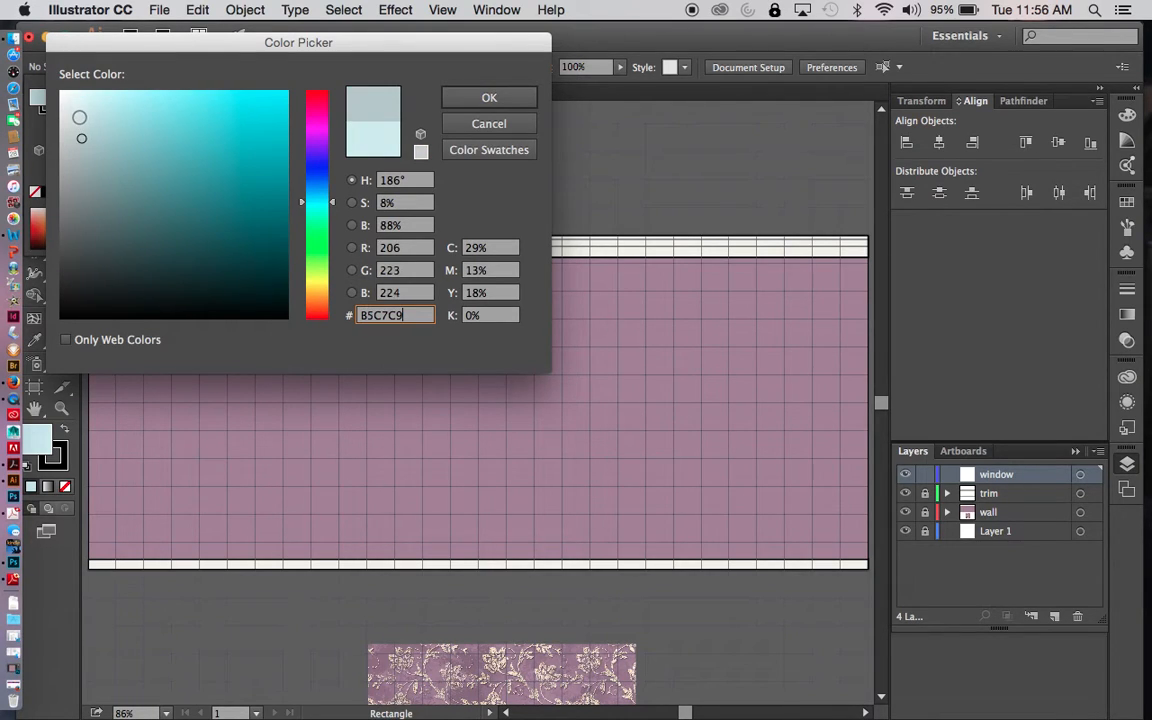
click(487, 97)
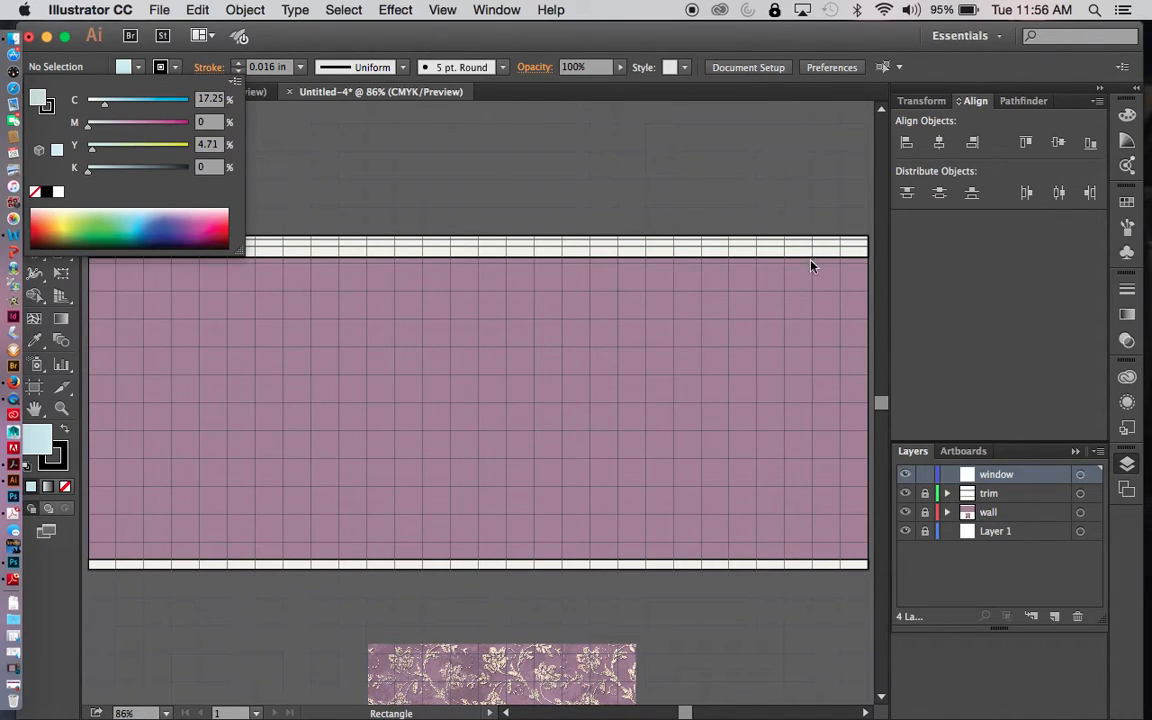
click(812, 297)
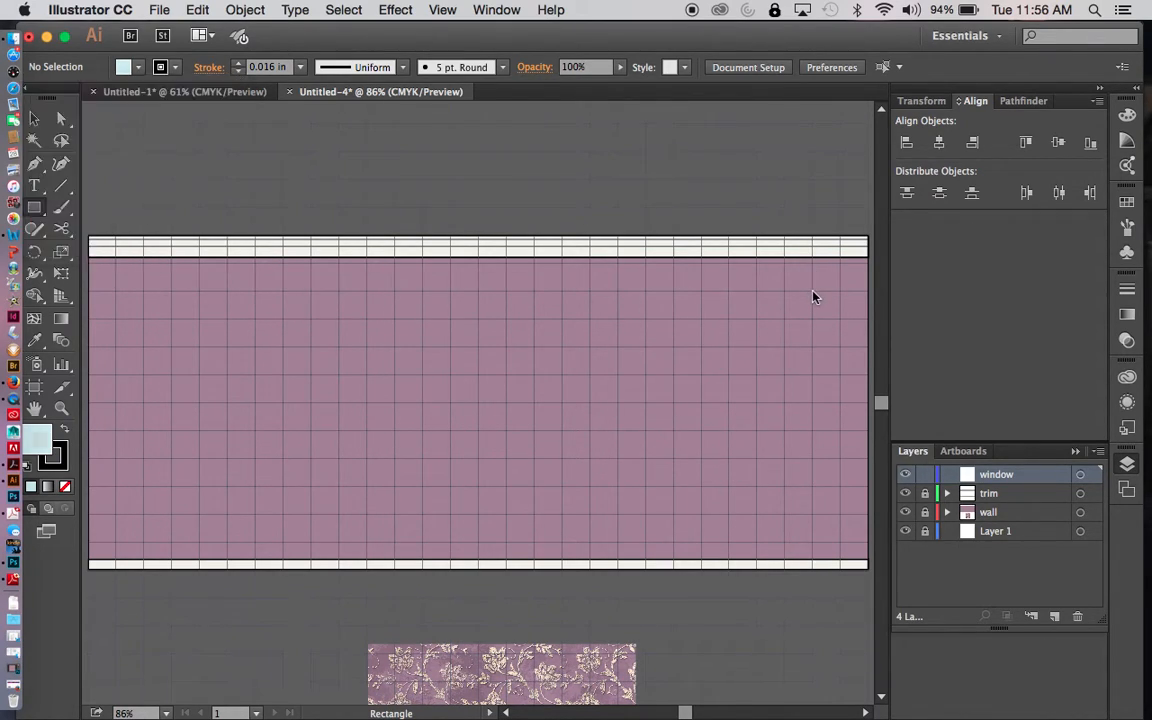
- Draw a window rectangle about 6 by 9 grid squares near the right end of the wall, just above the baseboard
click(32, 208)
drag(811, 291, 642, 541)
key(v)
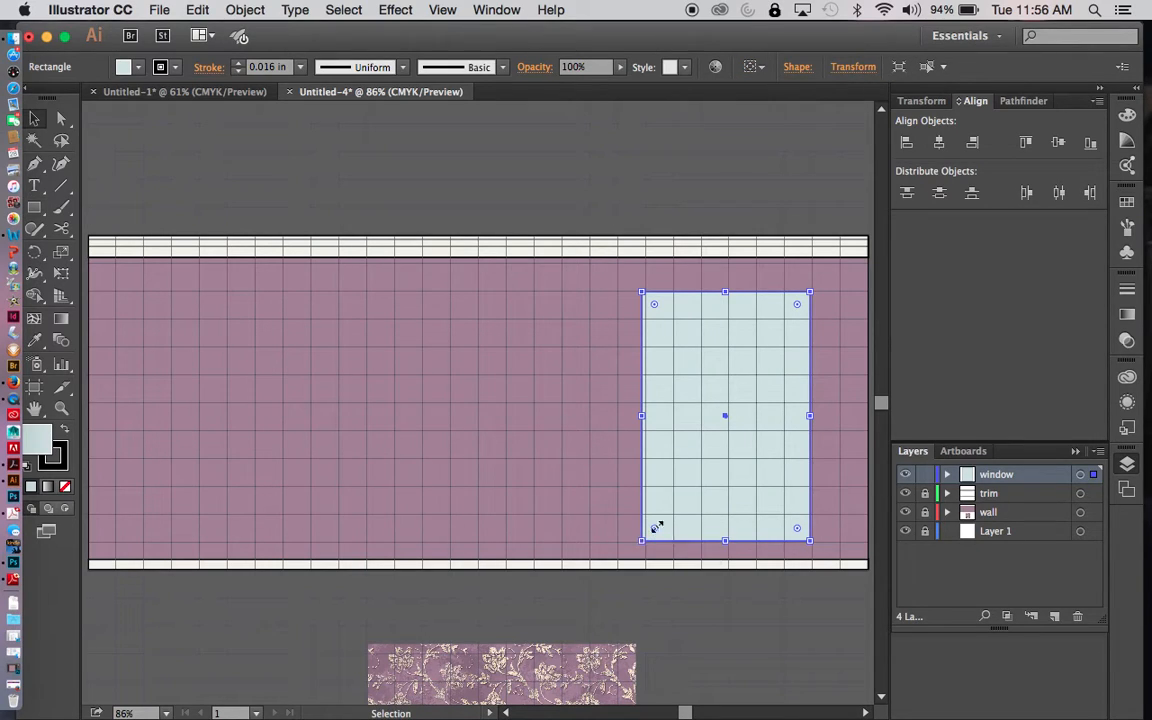
click(764, 645)
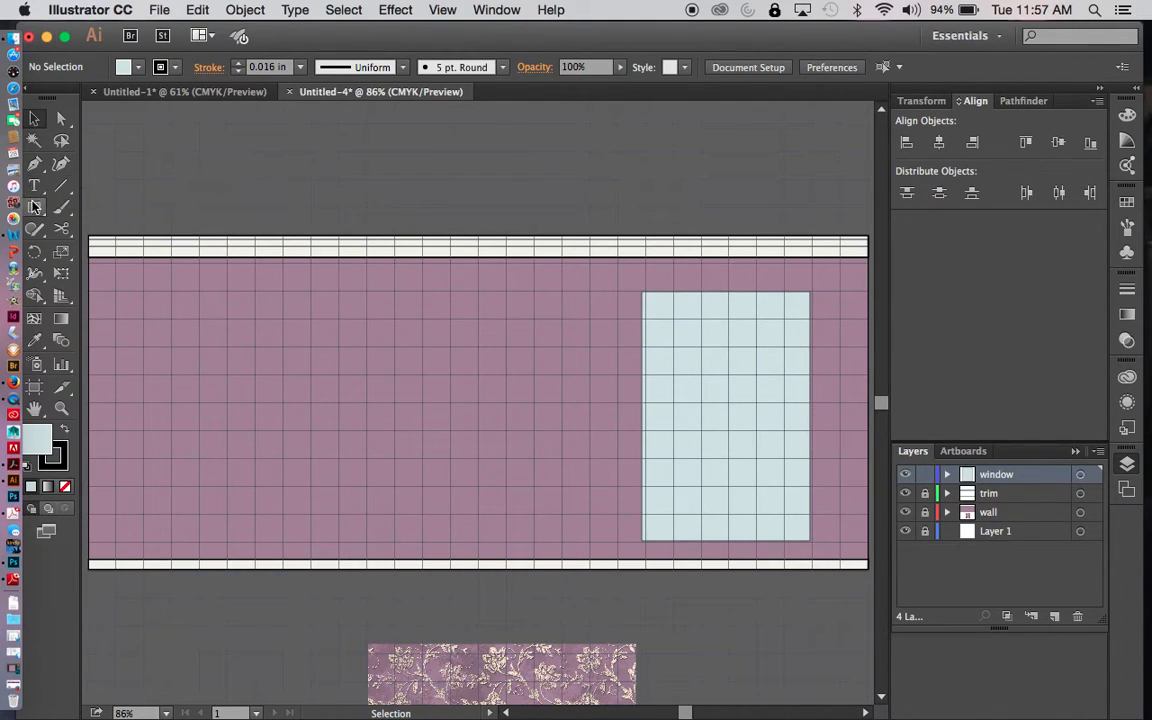
- Copy the window rectangle and paste the duplicate directly in front of it
drag(34, 208, 101, 214)
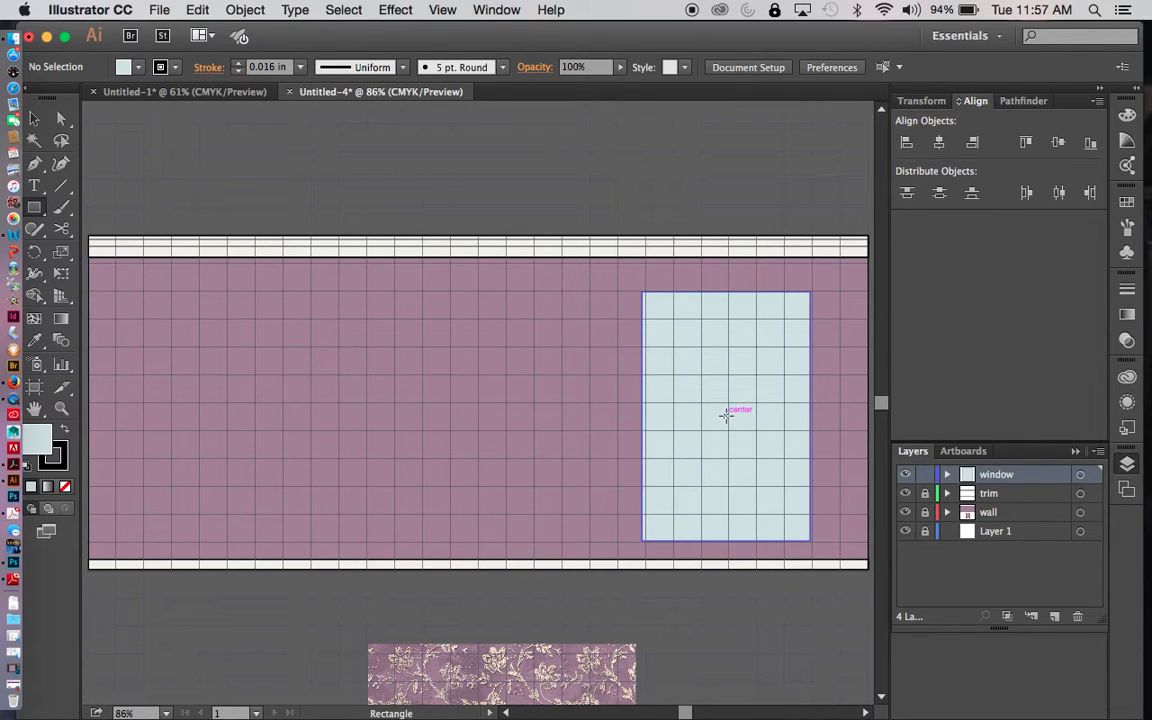
key(v)
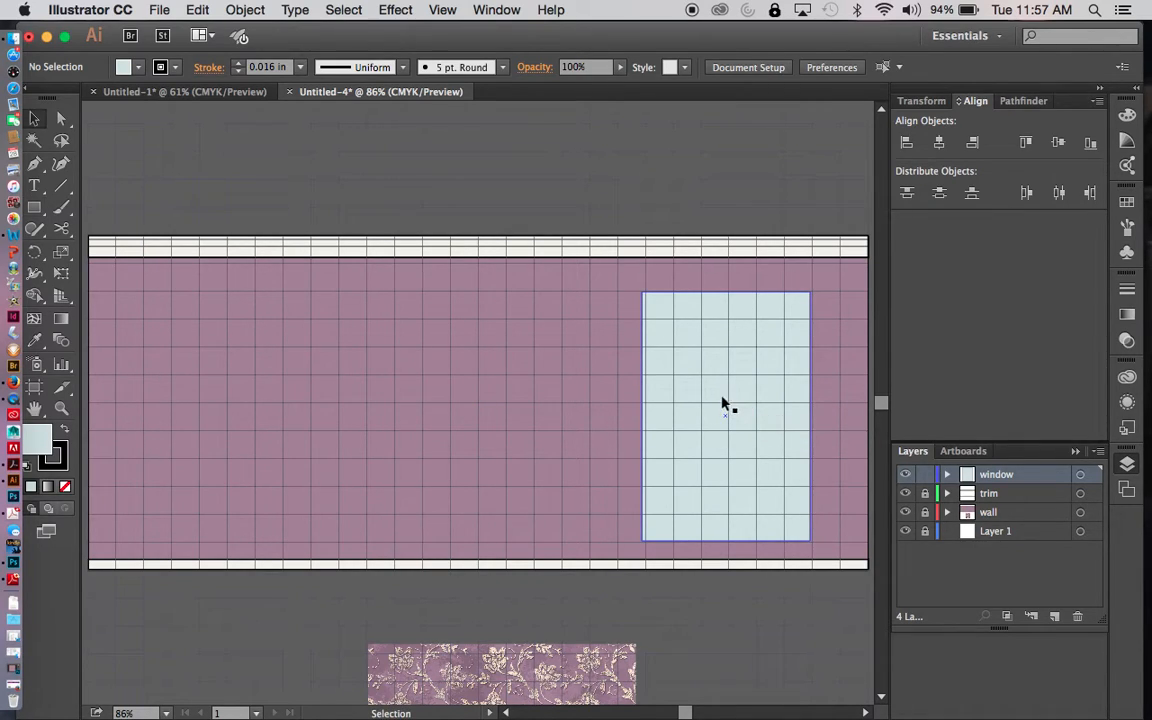
click(724, 406)
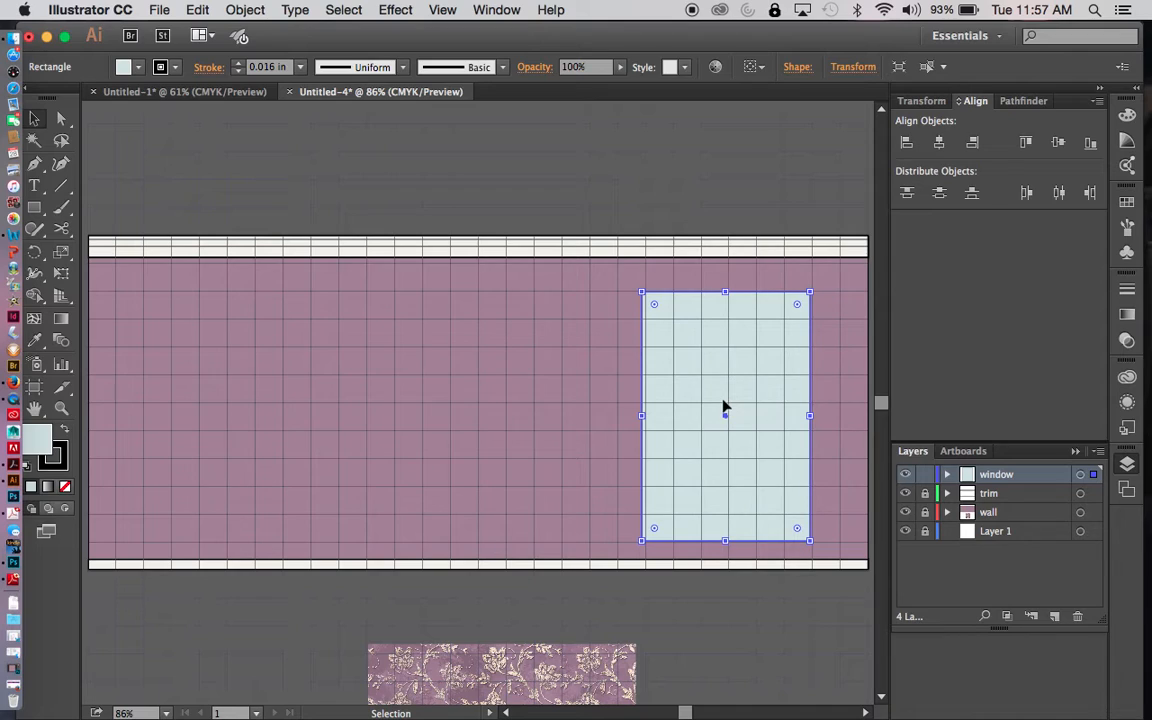
key(super+c)
key(super+f)
right_click(751, 382)
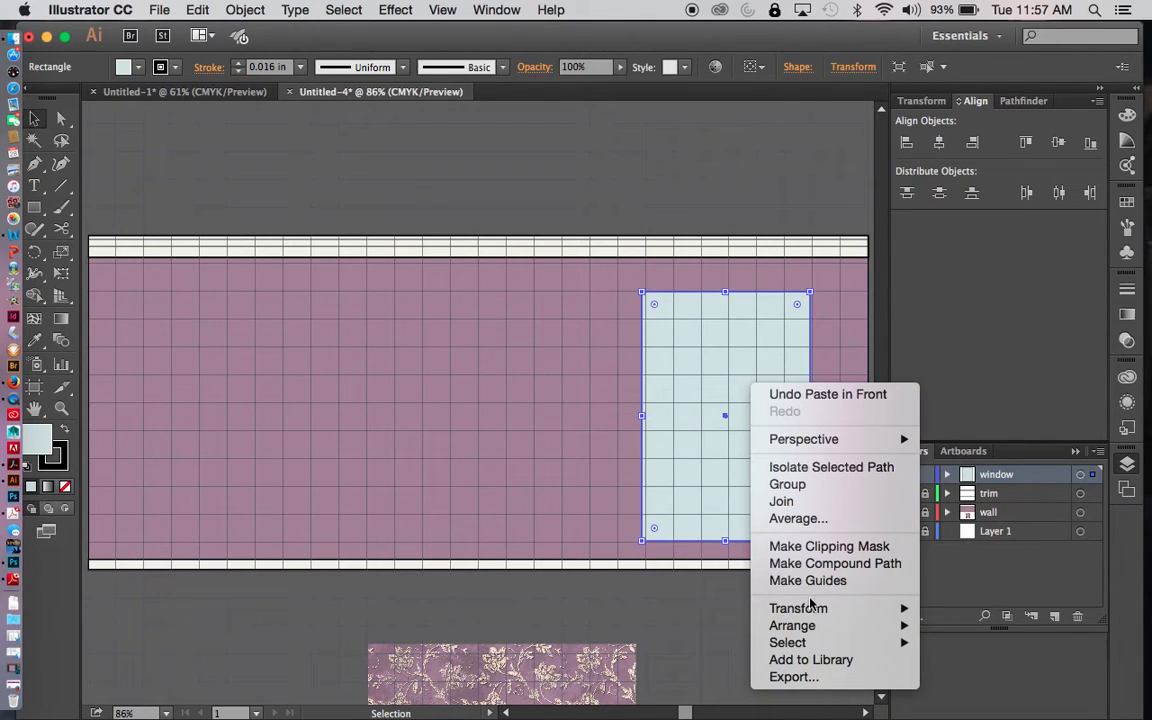
mouse_move(822, 610)
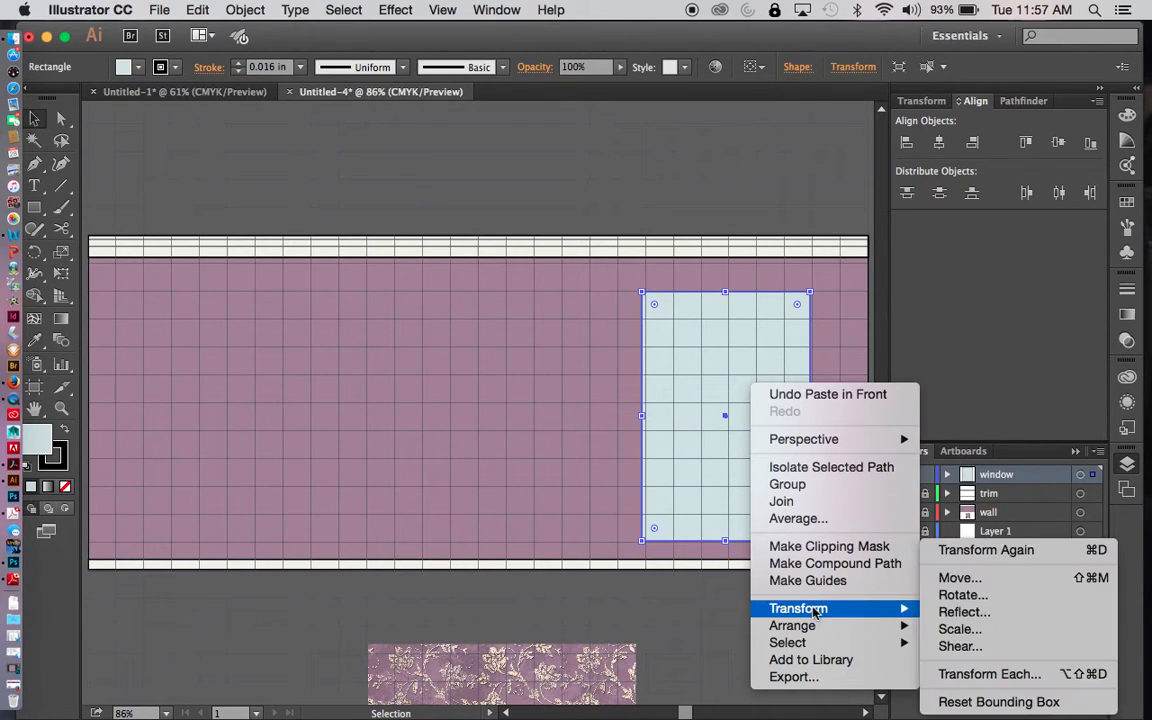
mouse_move(897, 627)
click(962, 674)
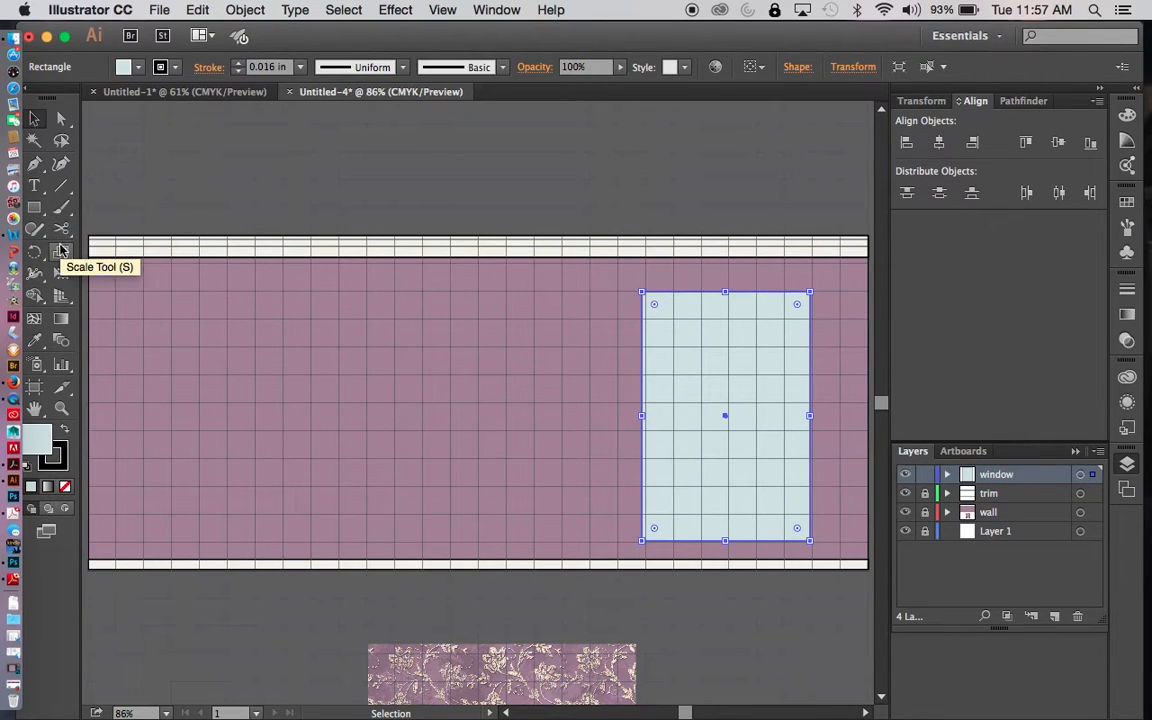
- Scale the duplicate window rectangle uniformly to 110% with the Scale tool and deselect it
click(61, 251)
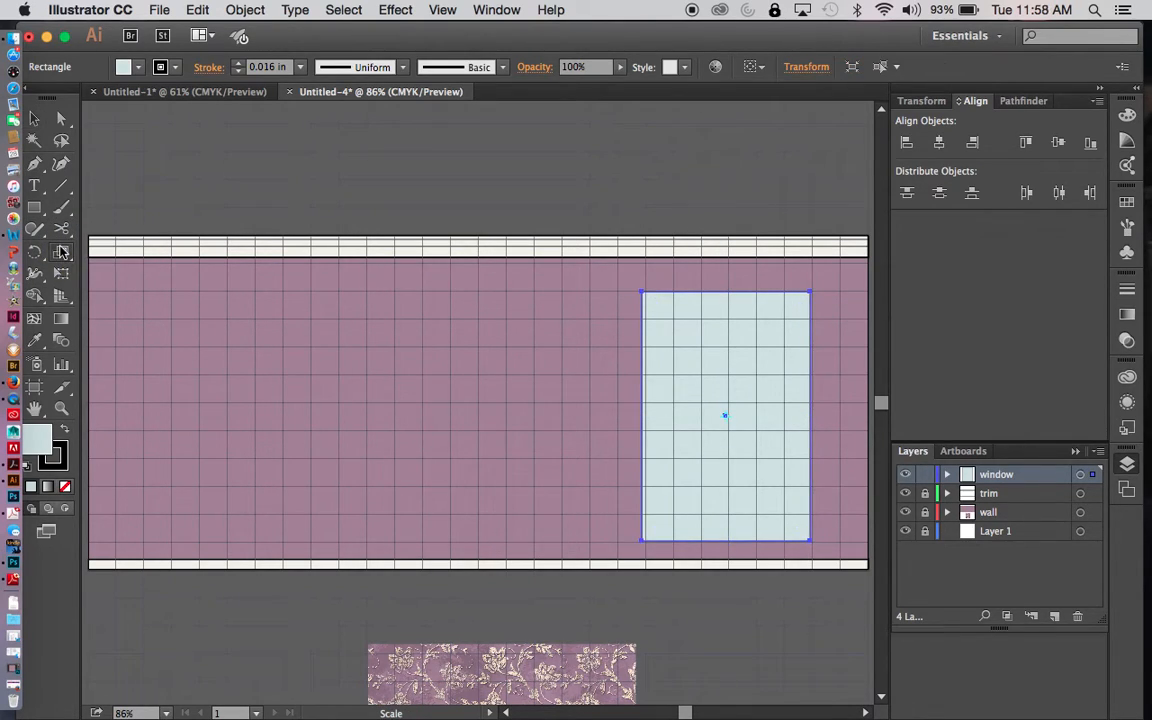
double_click(61, 251)
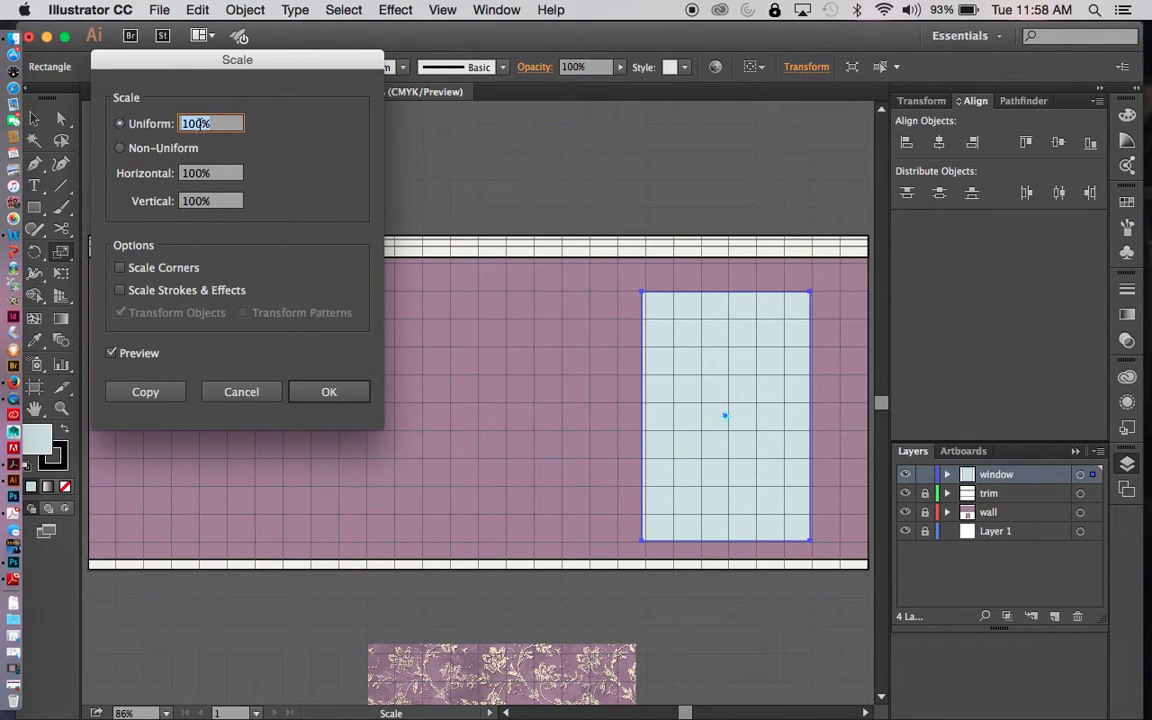
text(110)
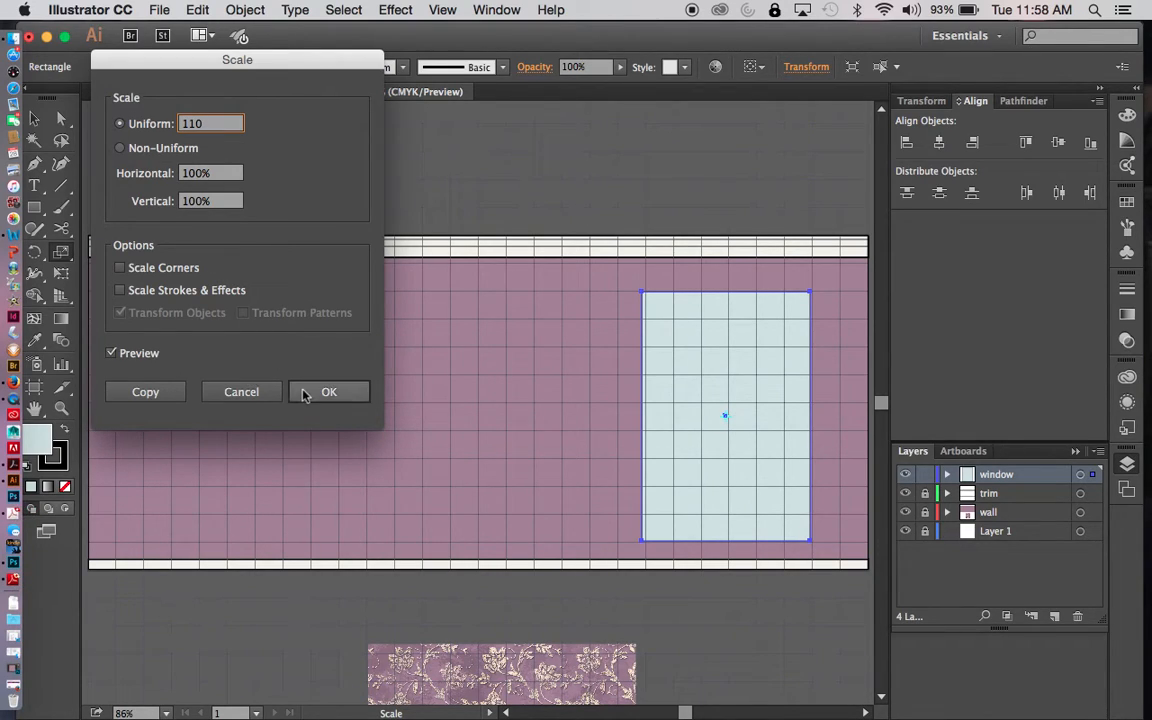
click(329, 392)
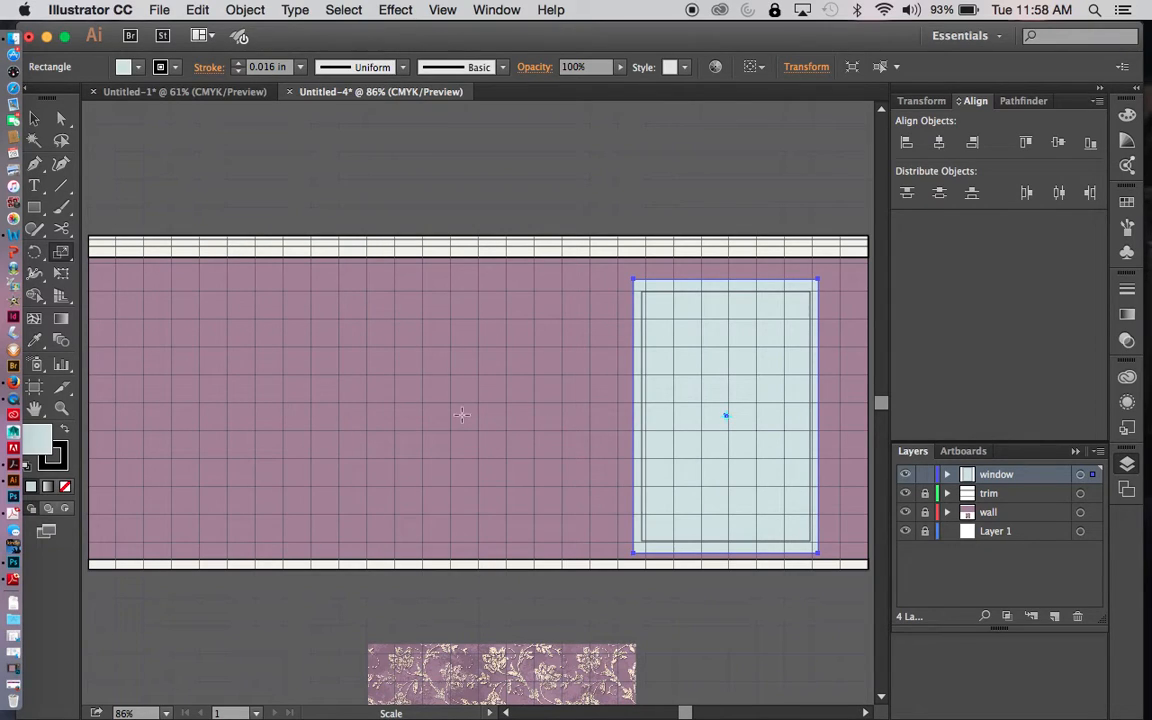
key(v)
click(535, 441)
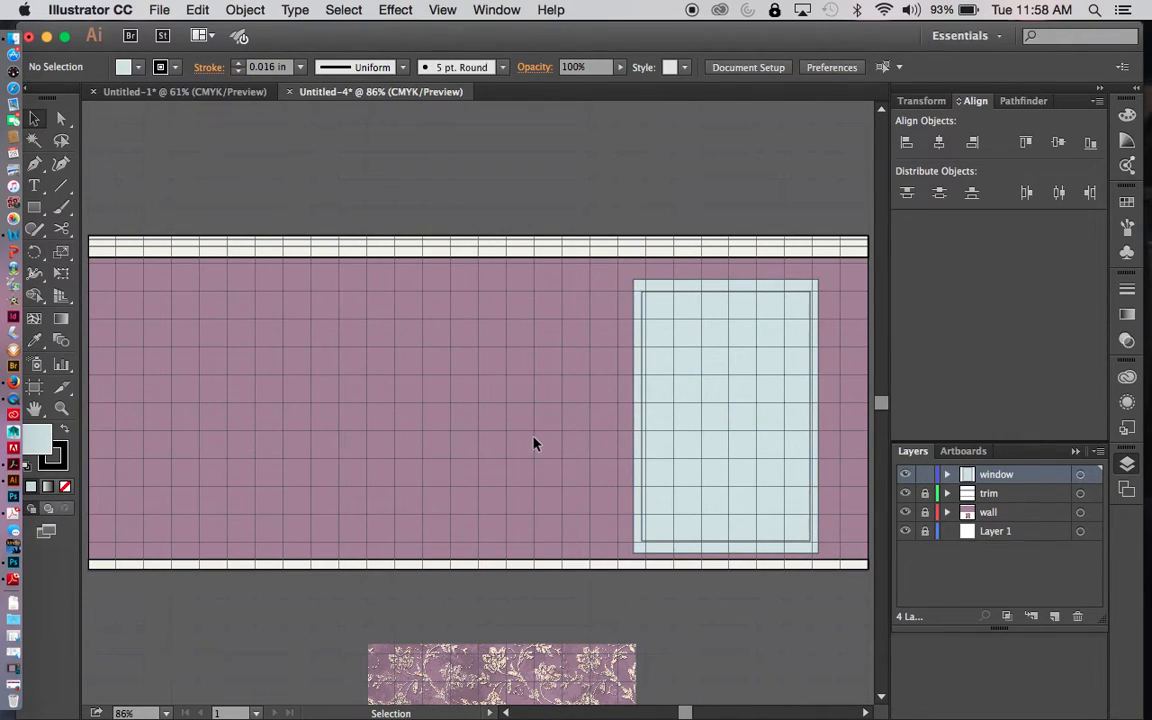
- Fill the enlarged outer window rectangle with white as the frame
click(787, 434)
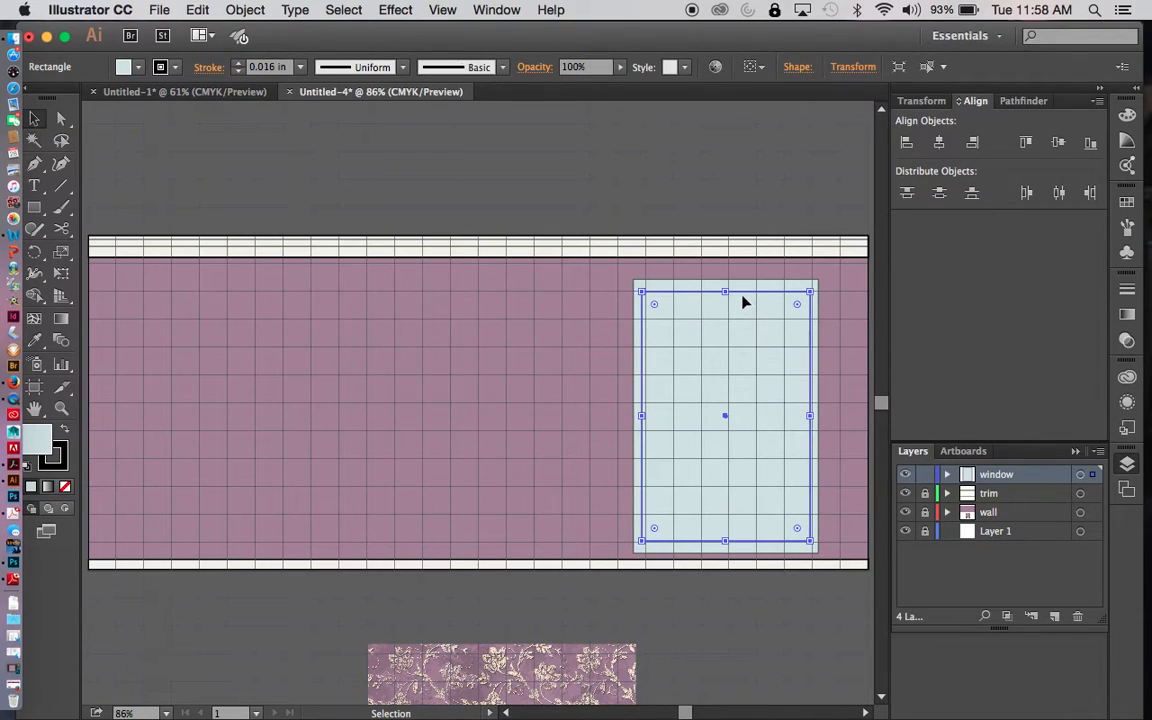
click(820, 311)
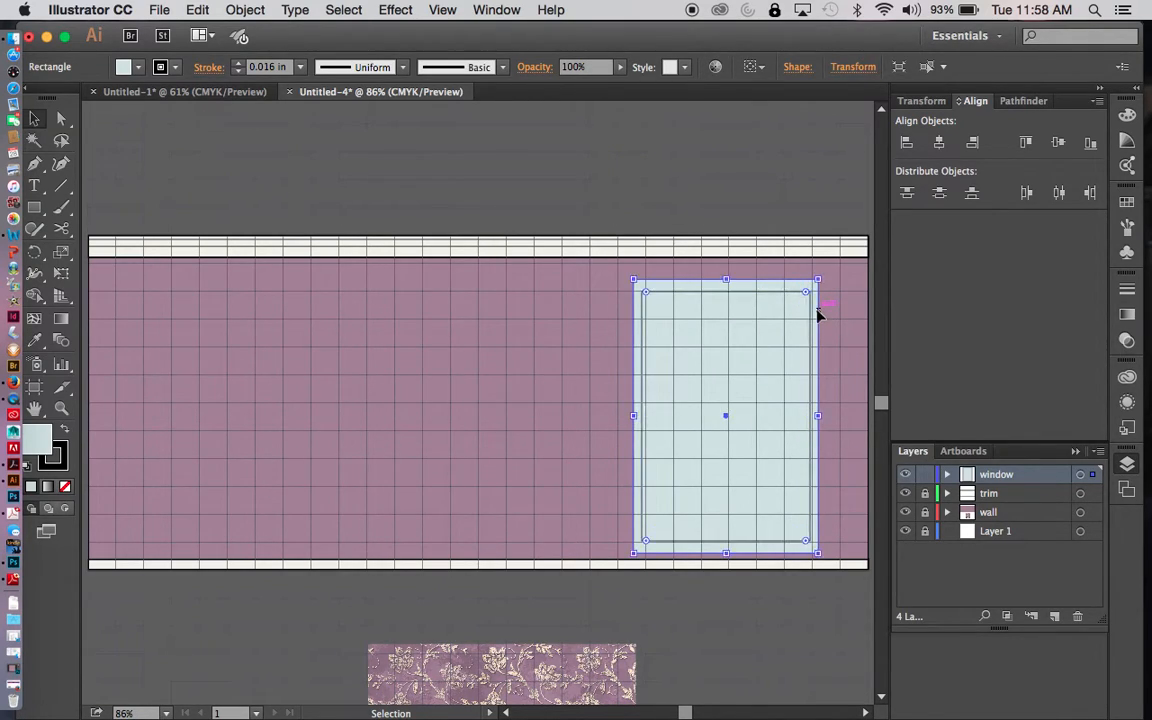
click(127, 67)
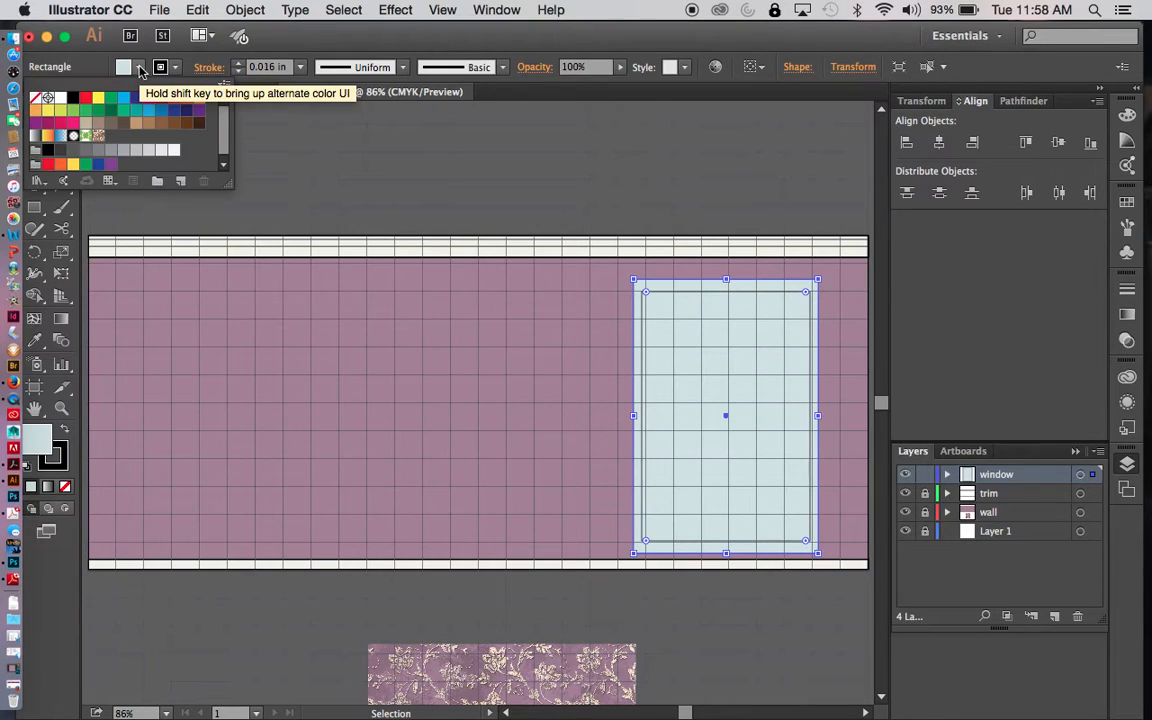
click(61, 98)
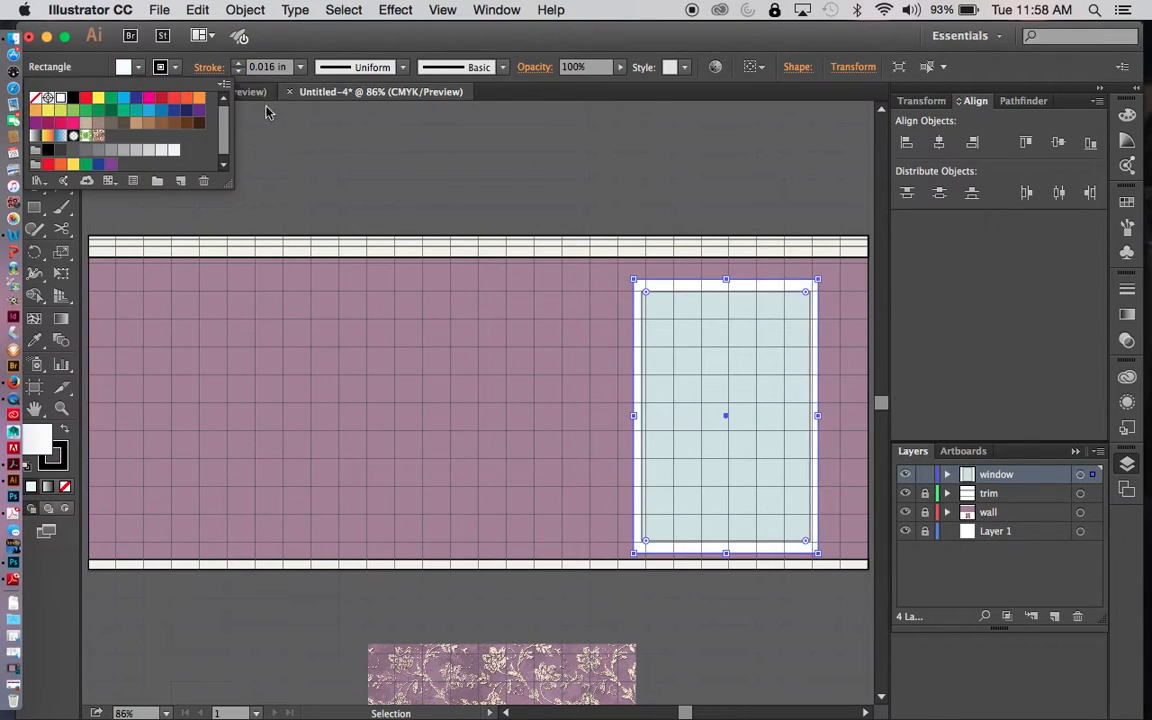
click(388, 154)
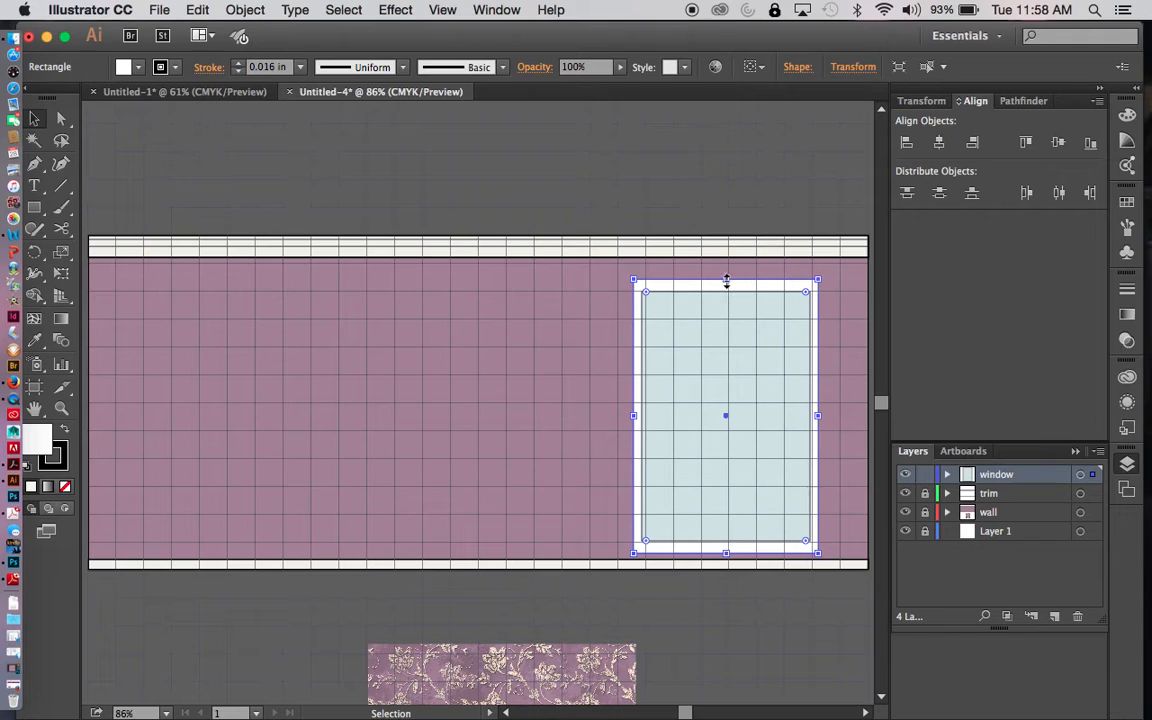
- Bring the white frame's upper and lower edges slightly inward so its border matches the width of the sides
drag(727, 281, 727, 285)
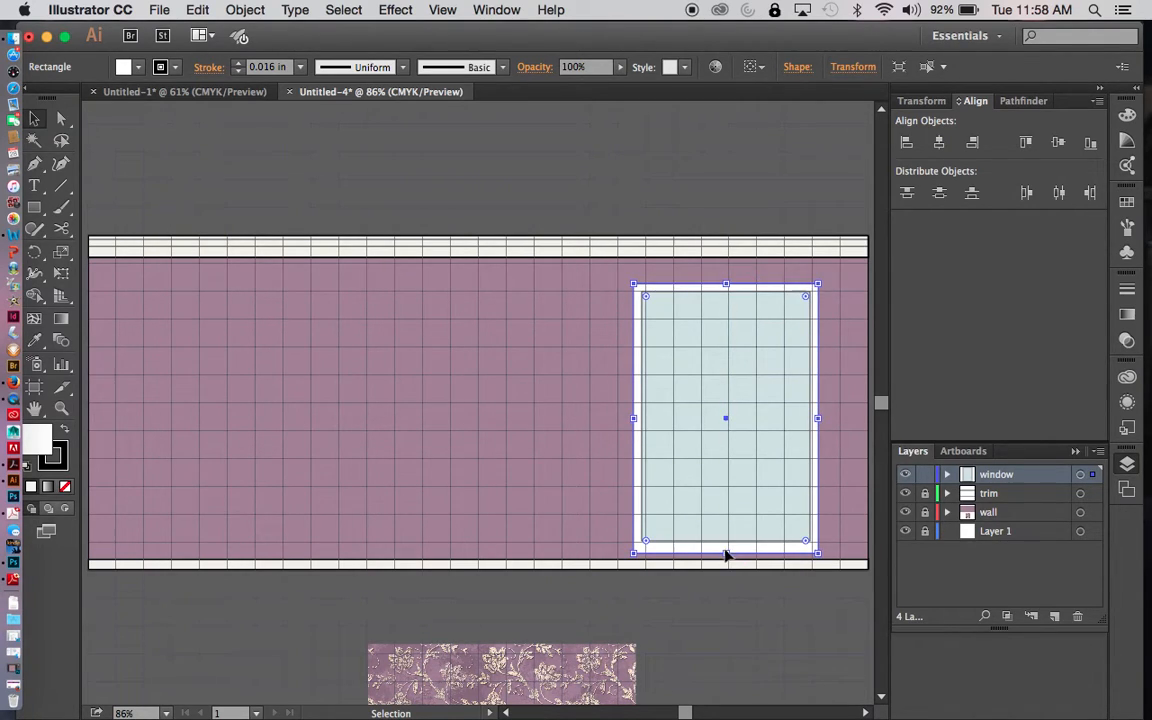
drag(727, 551, 727, 550)
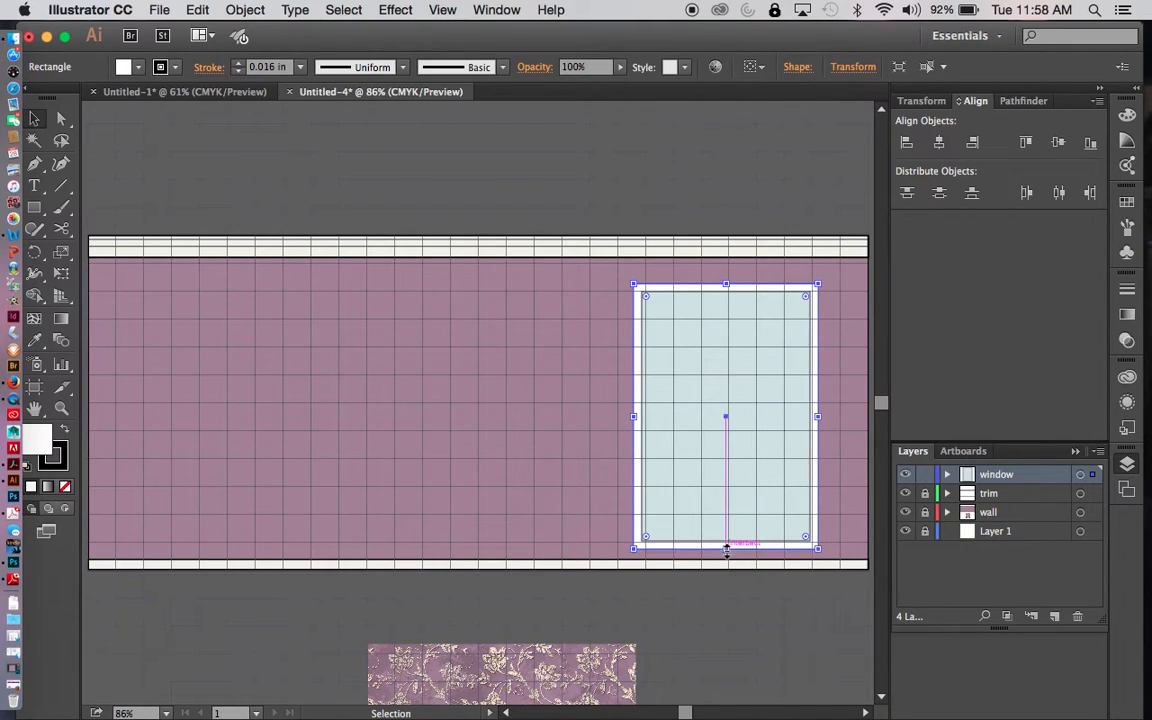
click(741, 627)
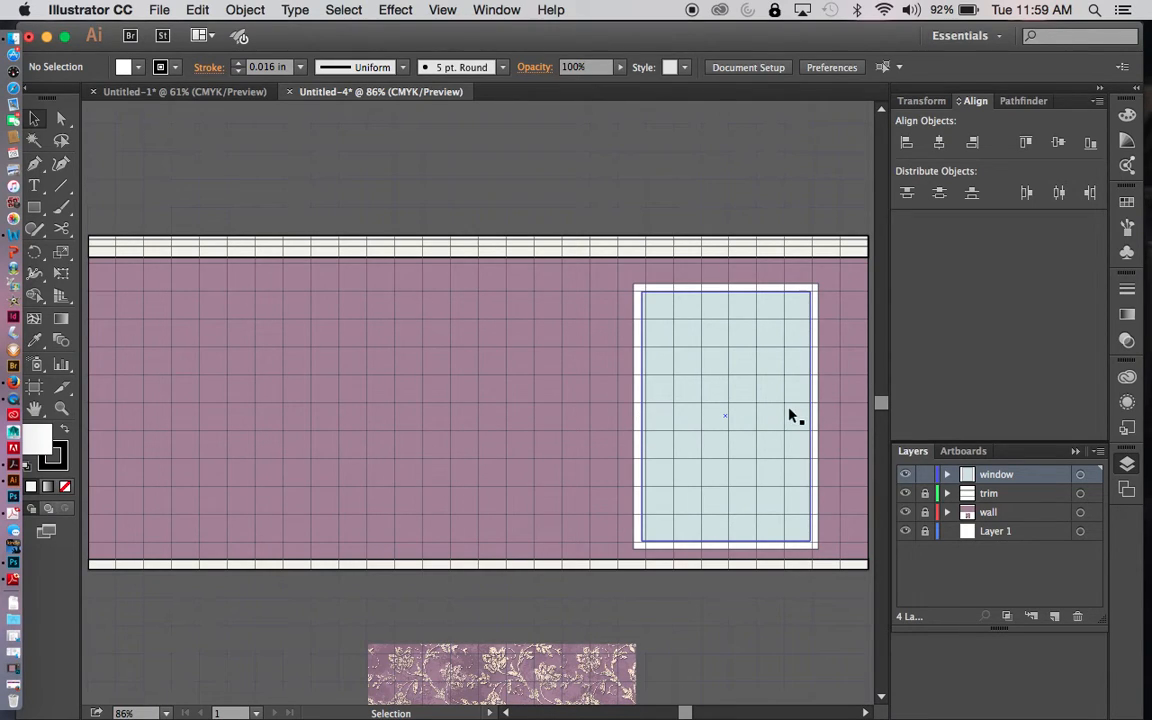
- Draw a white vertical bar about a quarter grid square wide over the full glass height and centre it in the window
drag(34, 207, 117, 210)
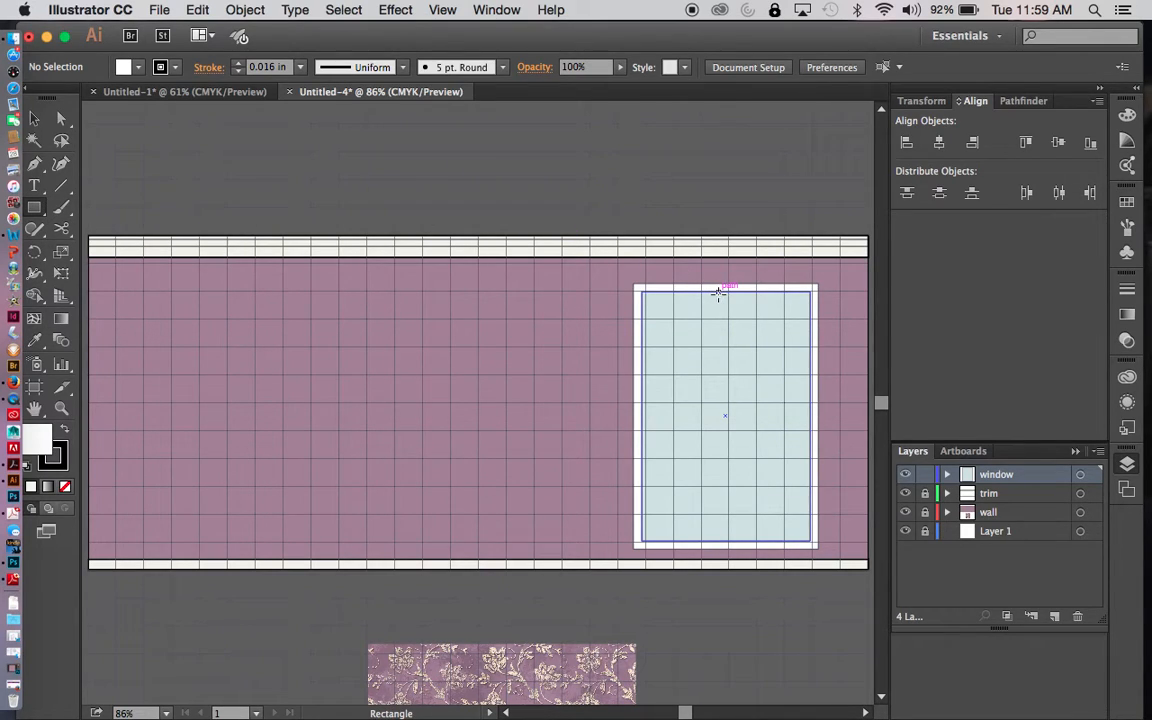
drag(720, 292, 724, 540)
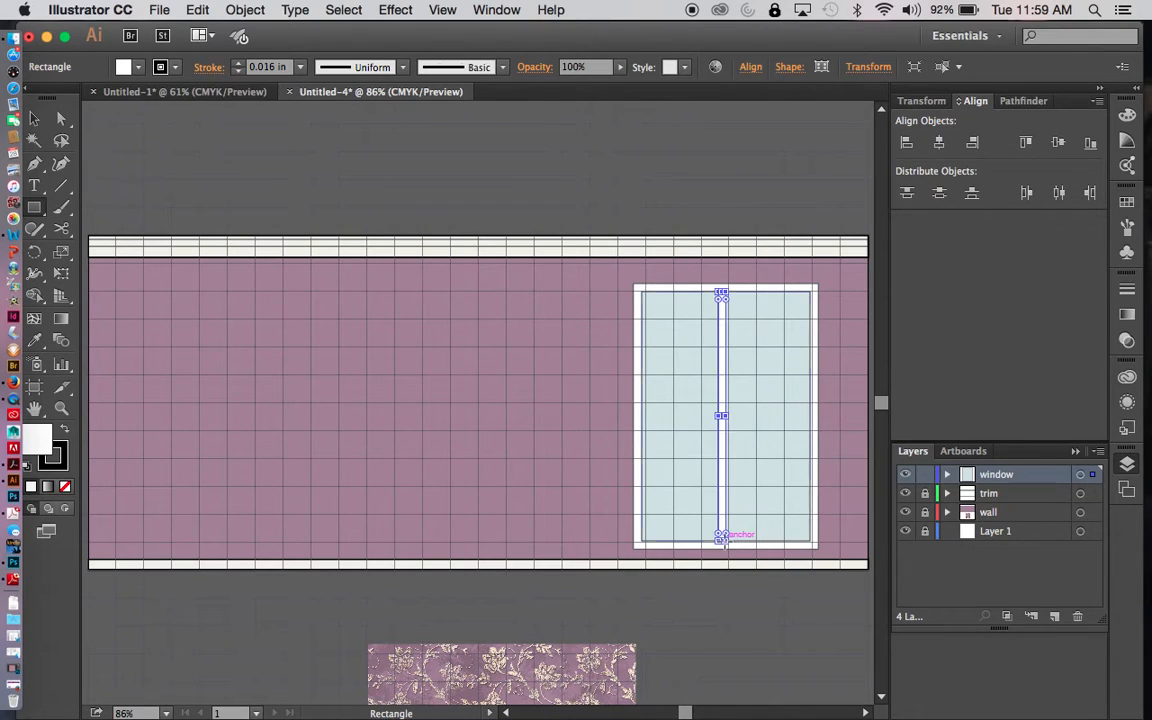
key(v)
click(710, 625)
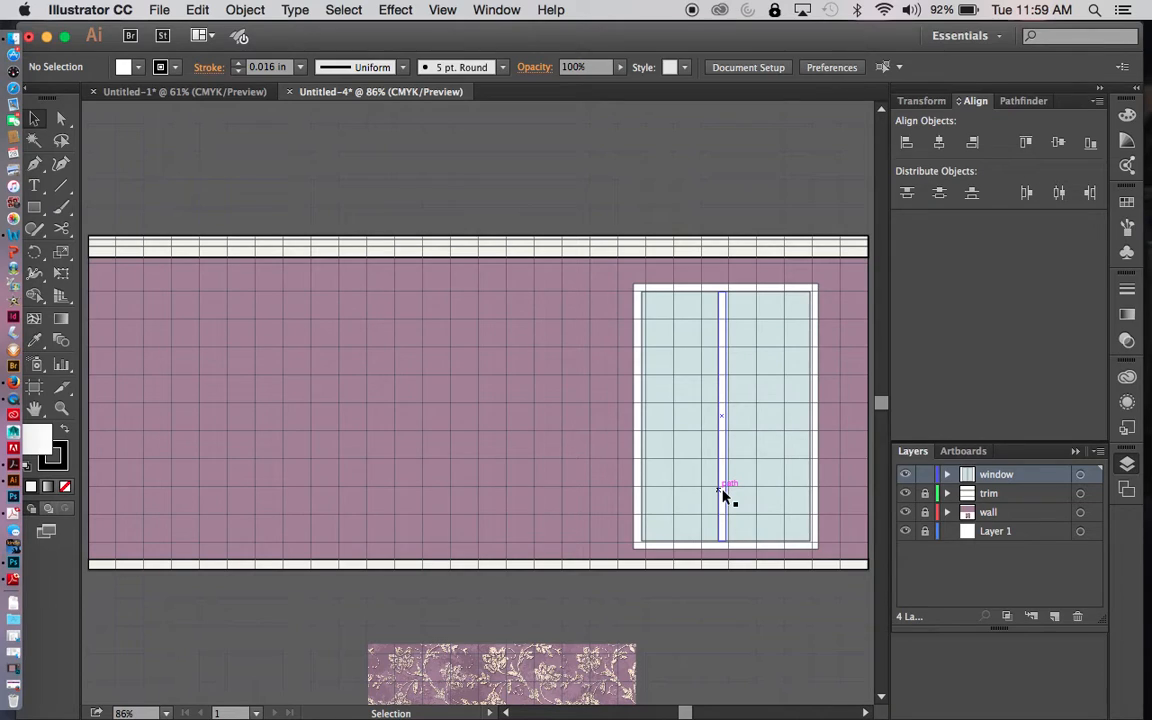
drag(723, 495, 730, 494)
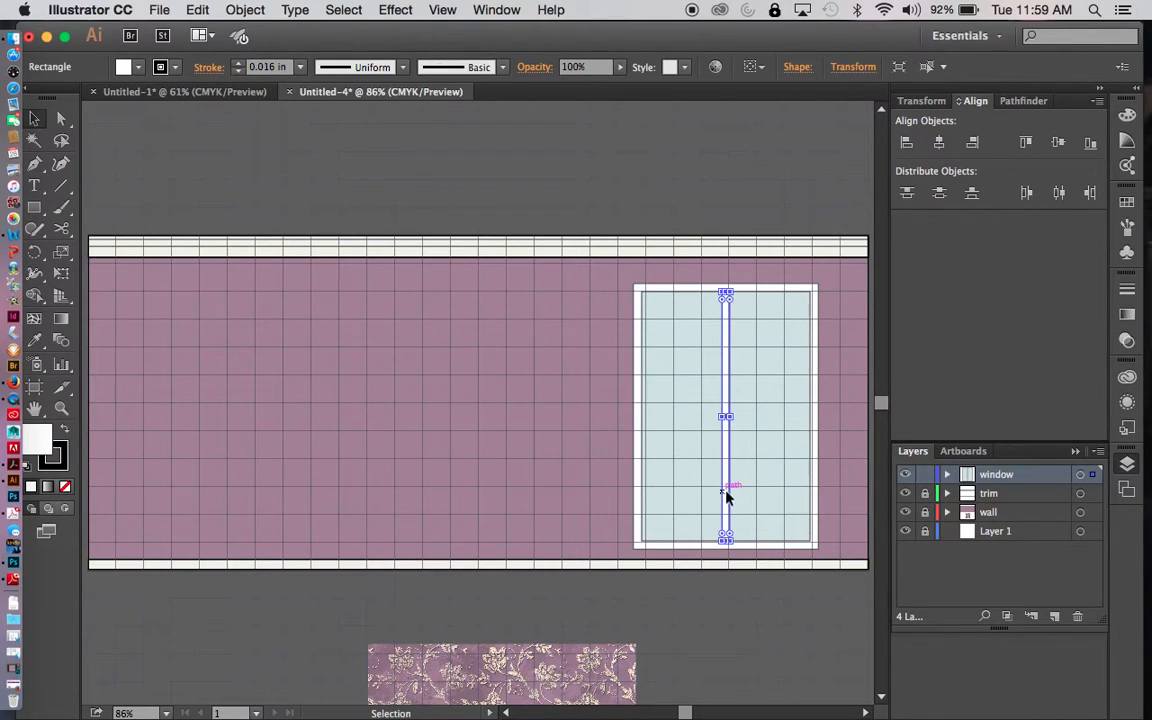
click(745, 599)
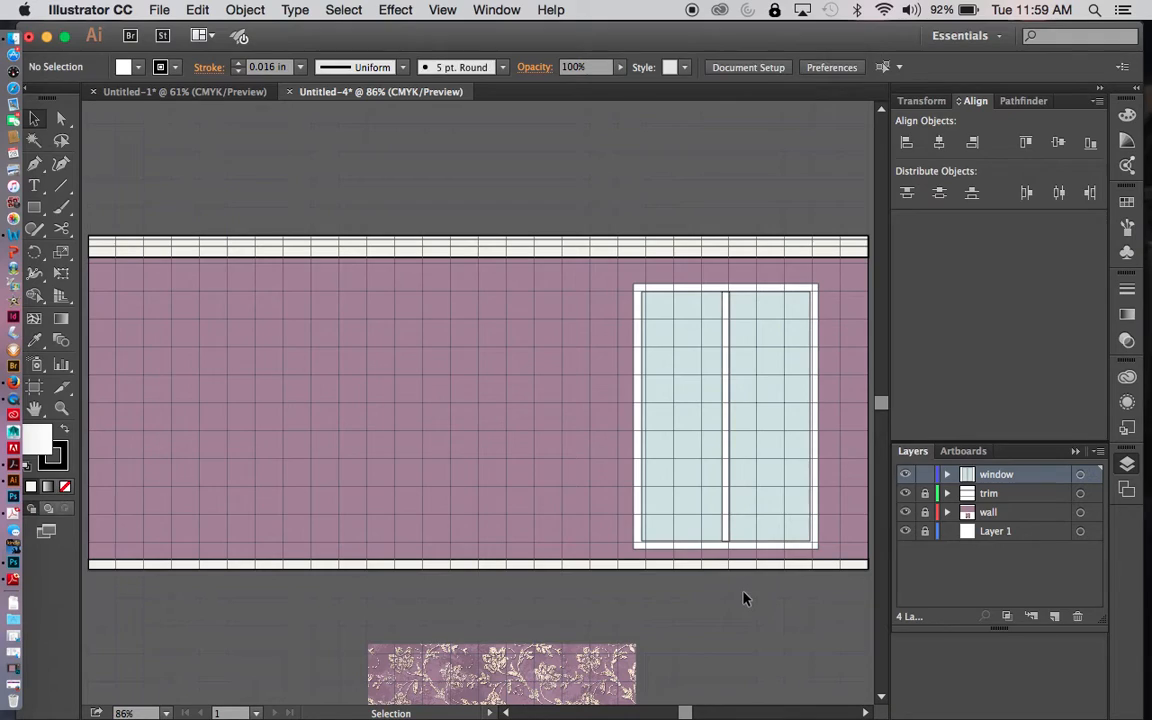
- Copy and paste the vertical window bar and rotate the duplicate to horizontal
click(727, 460)
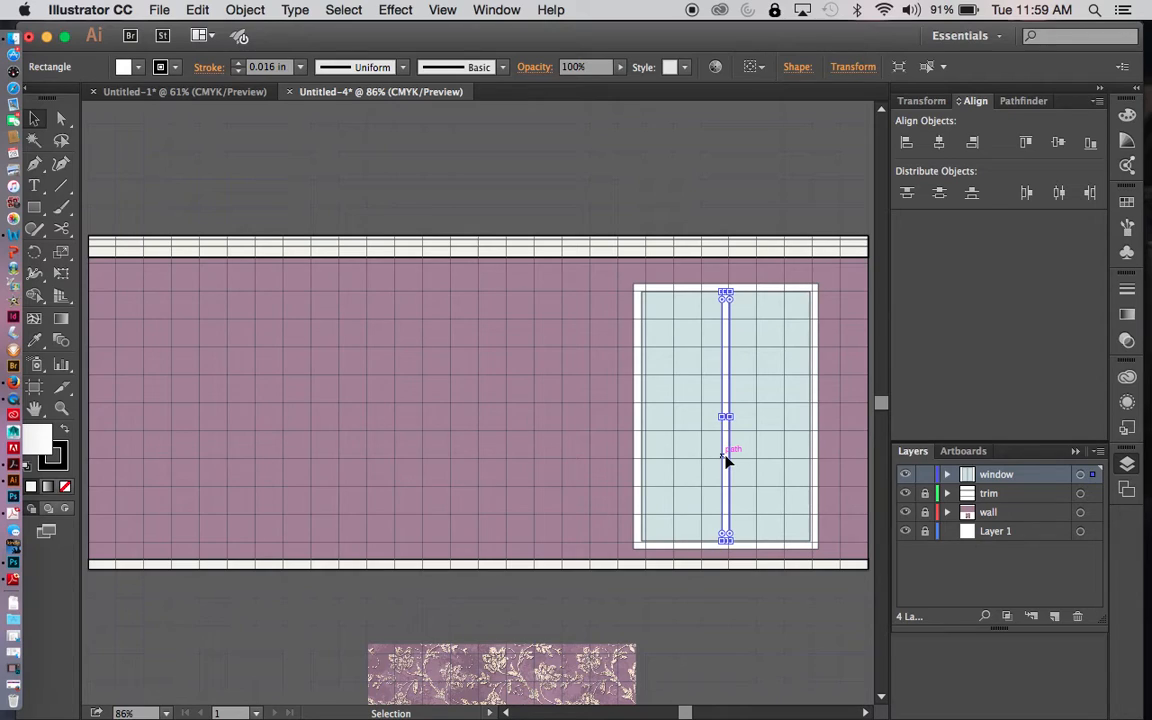
key(super+c)
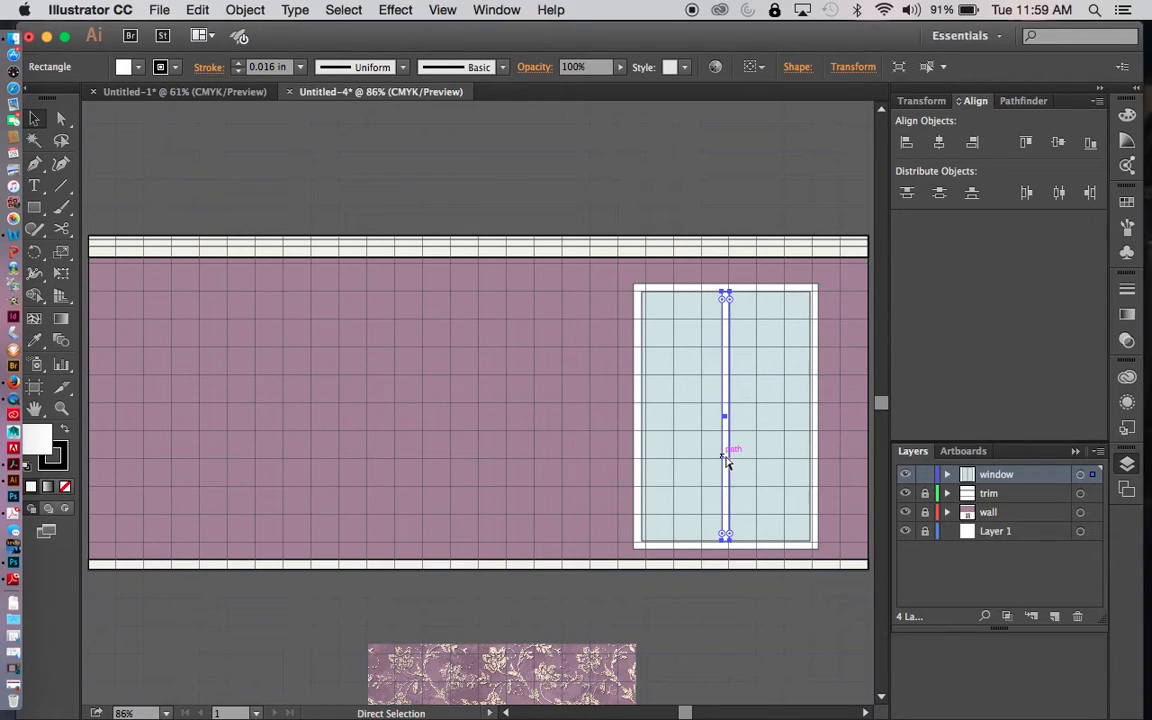
key(super+v)
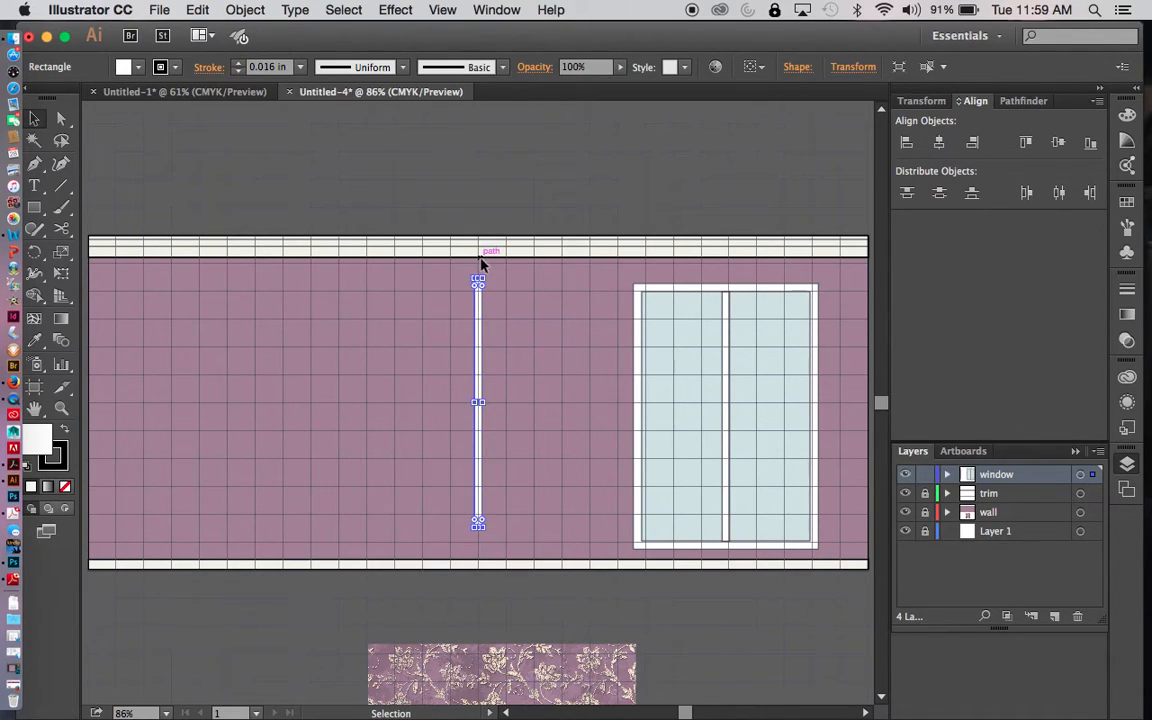
drag(489, 266, 558, 402)
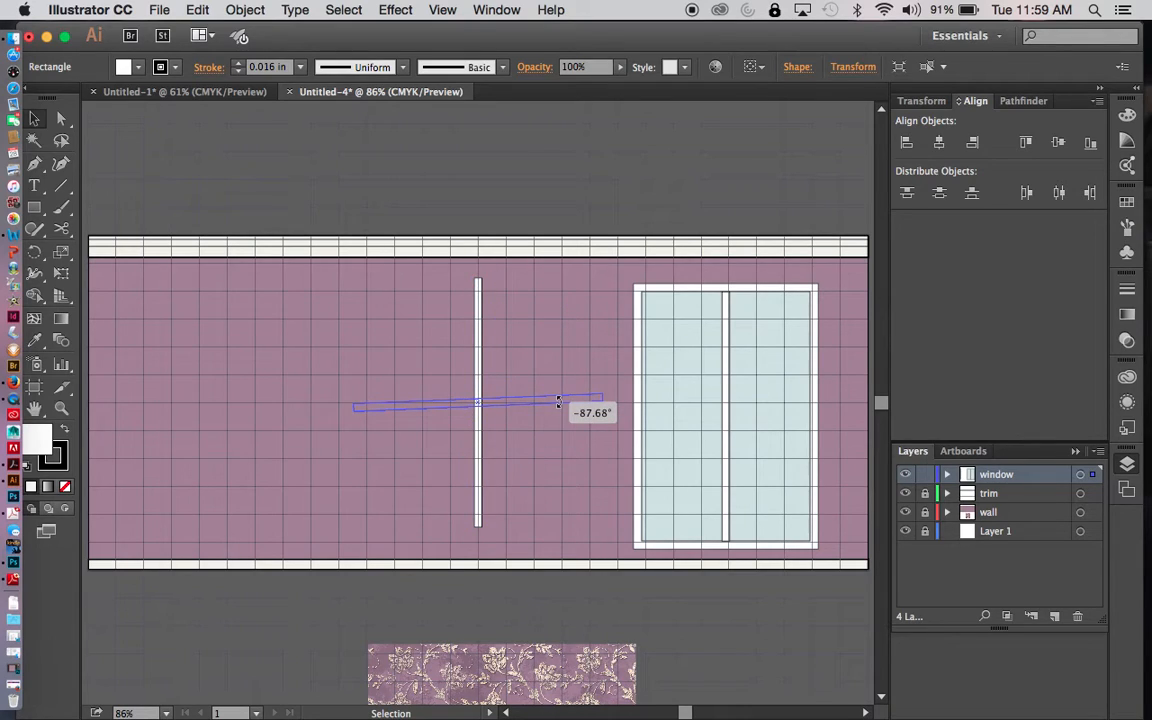
- Place the horizontal bar across the middle of the window and shorten it to the width of the glass
drag(558, 402, 753, 417)
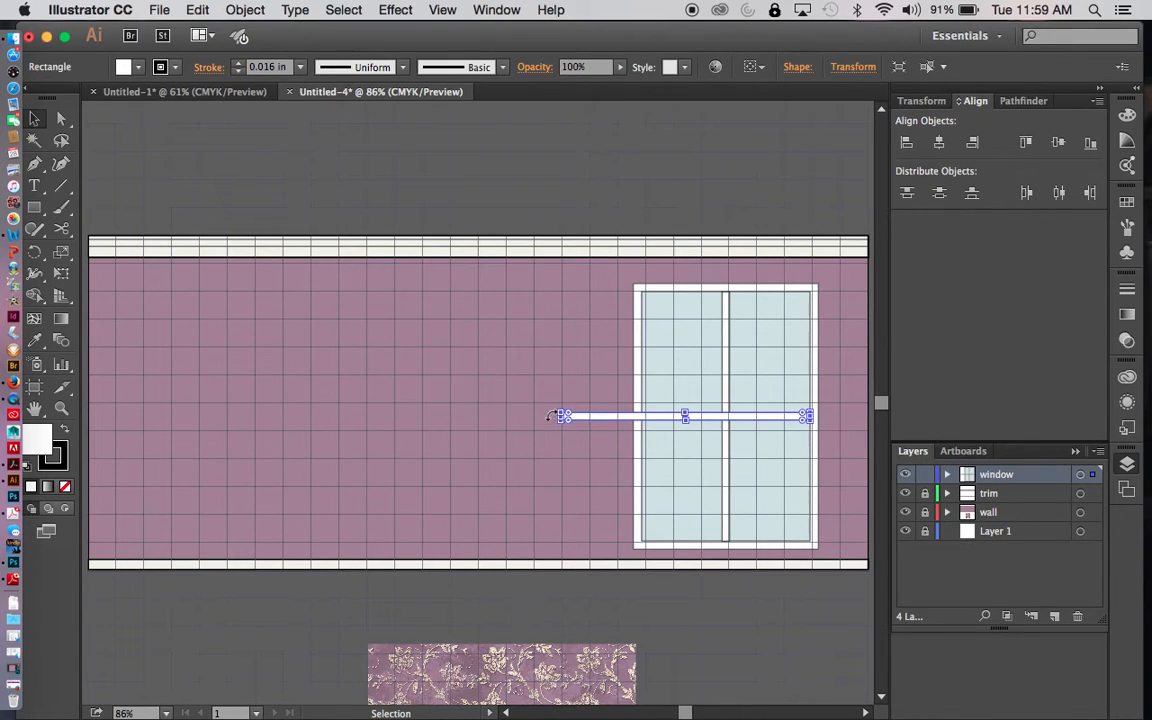
drag(562, 416, 645, 419)
click(522, 413)
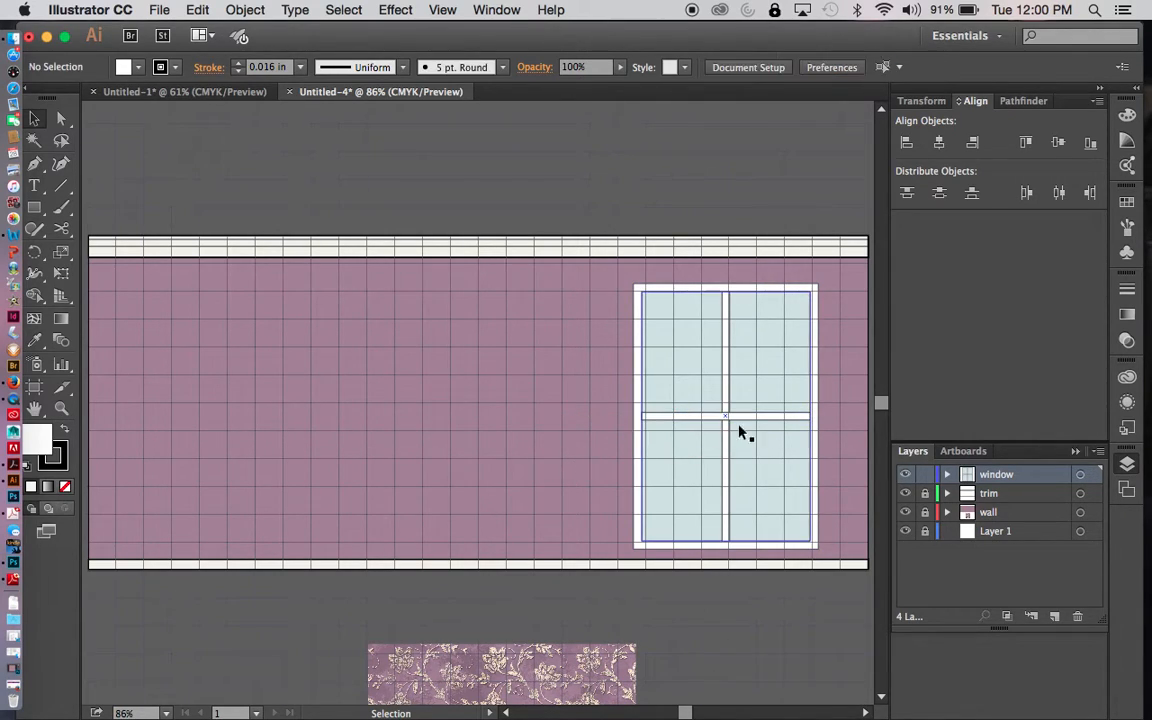
- Try the horizontal bar about half a grid square lower and return it to the middle of the window
drag(770, 420, 772, 437)
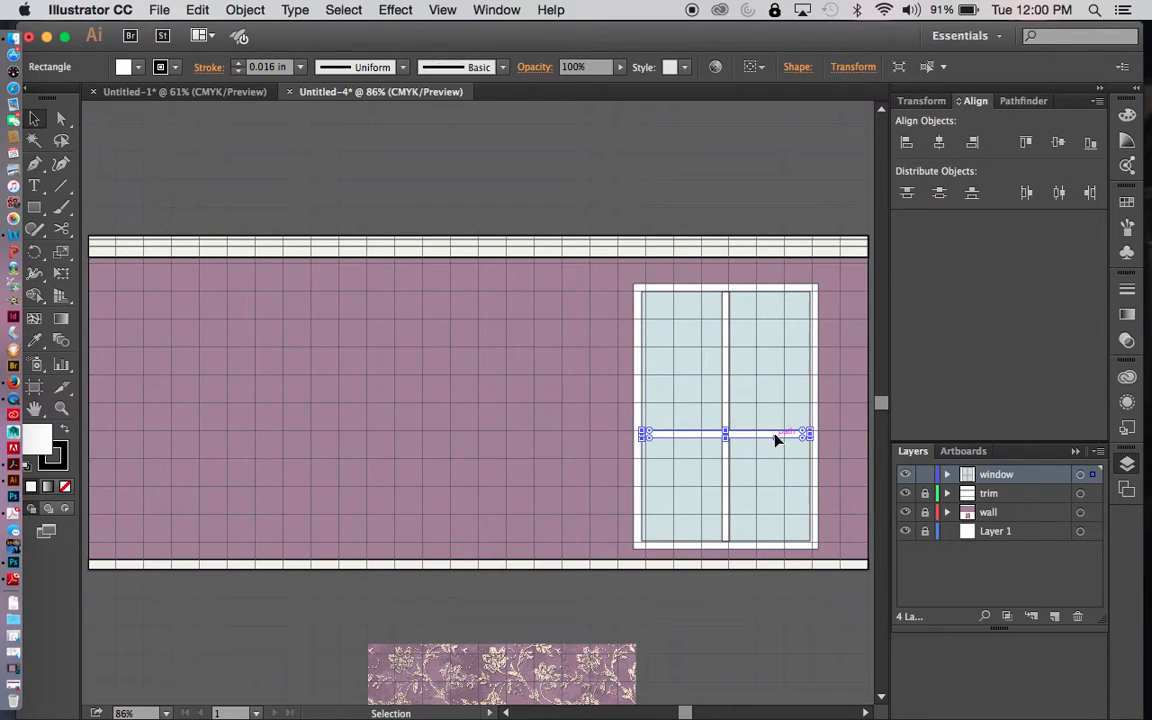
drag(774, 435, 772, 418)
click(770, 481)
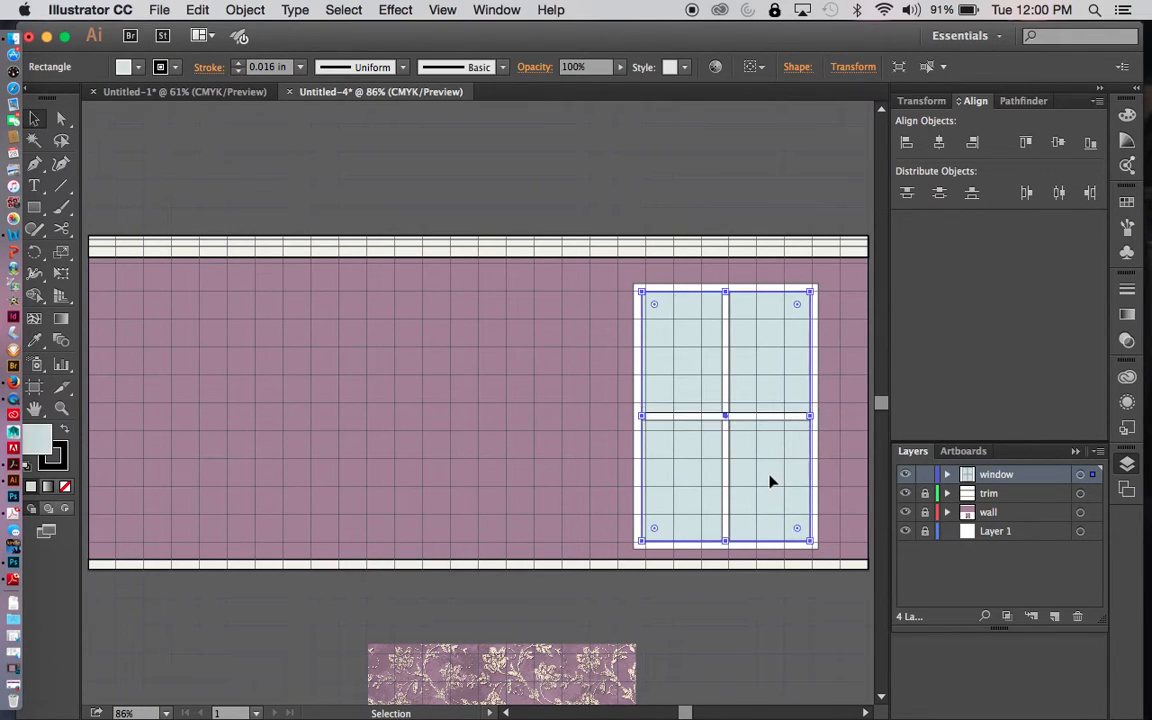
click(498, 363)
- Hide the grid and bring the vertical window bar to the front, above the horizontal bar
key(super+apostrophe)
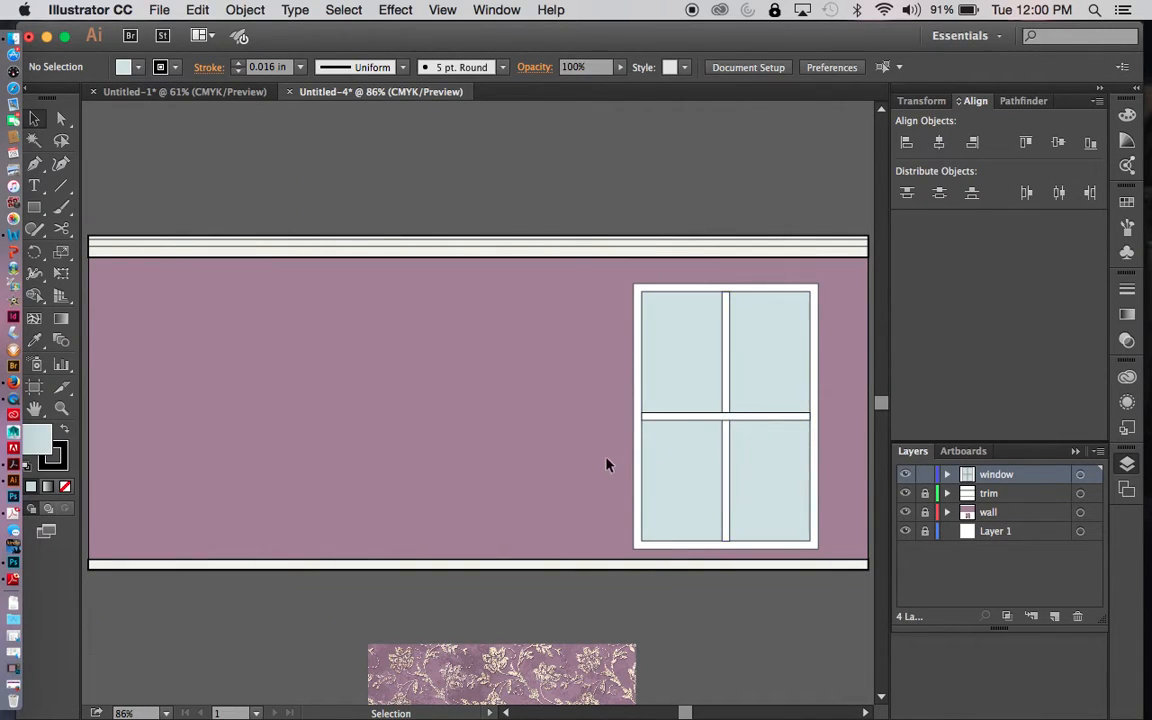
click(729, 403)
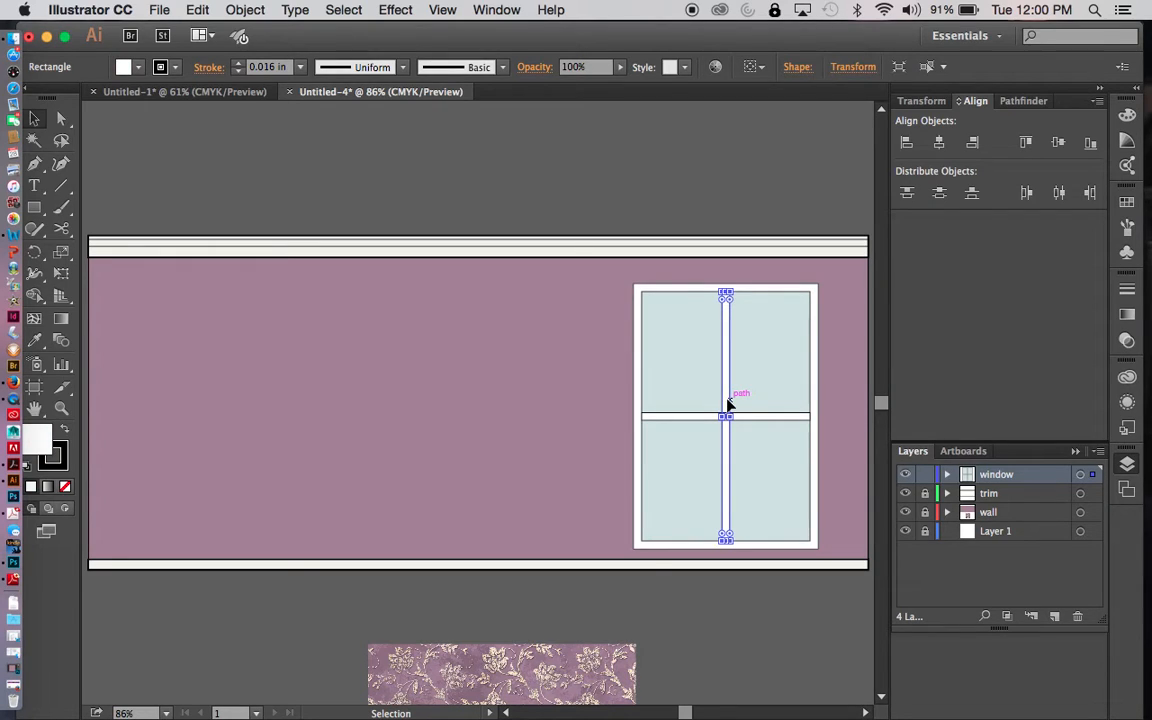
right_click(729, 403)
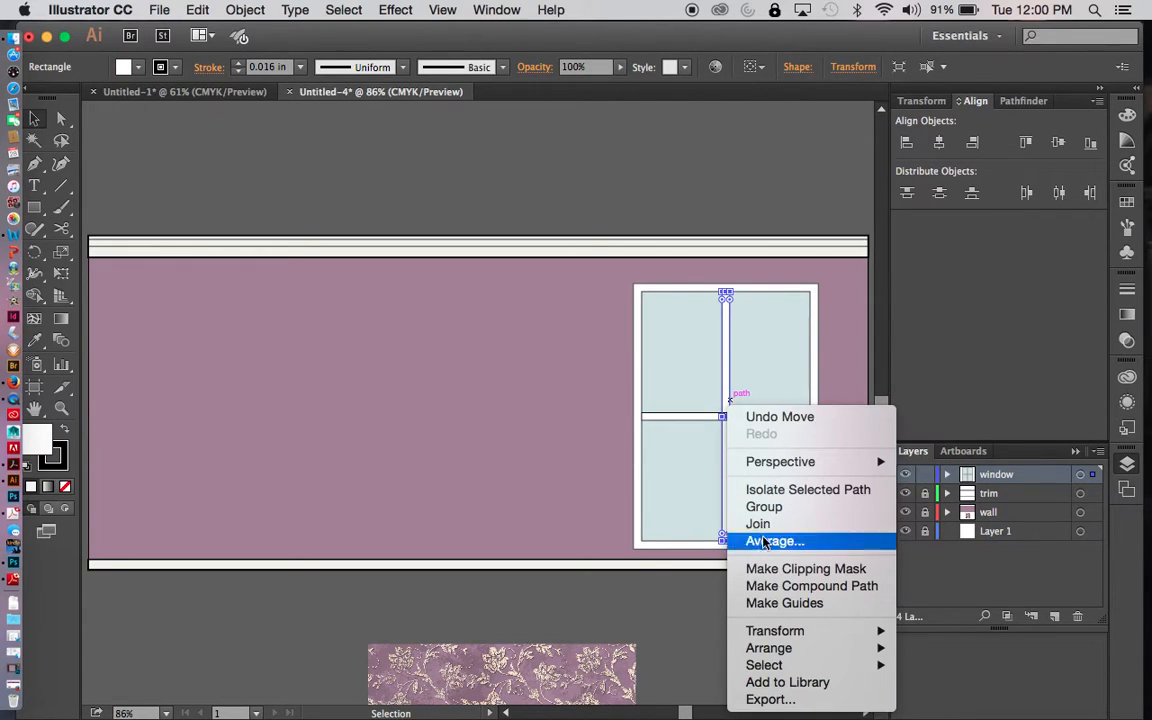
mouse_move(760, 633)
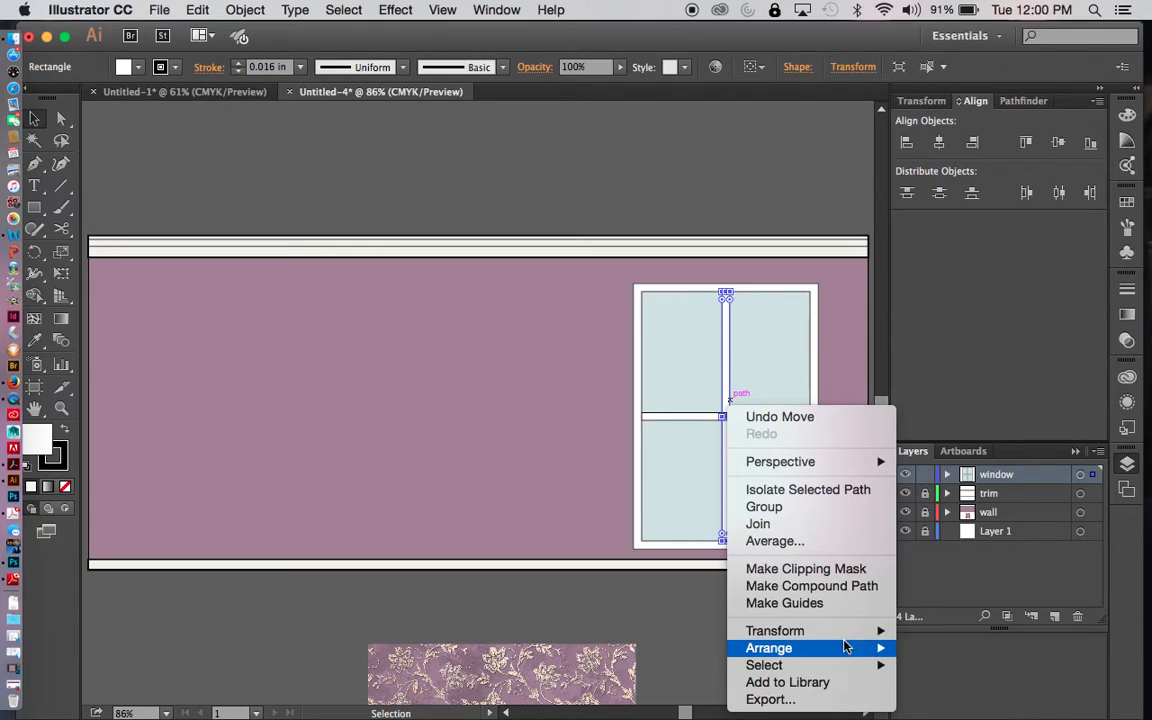
mouse_move(862, 655)
click(912, 627)
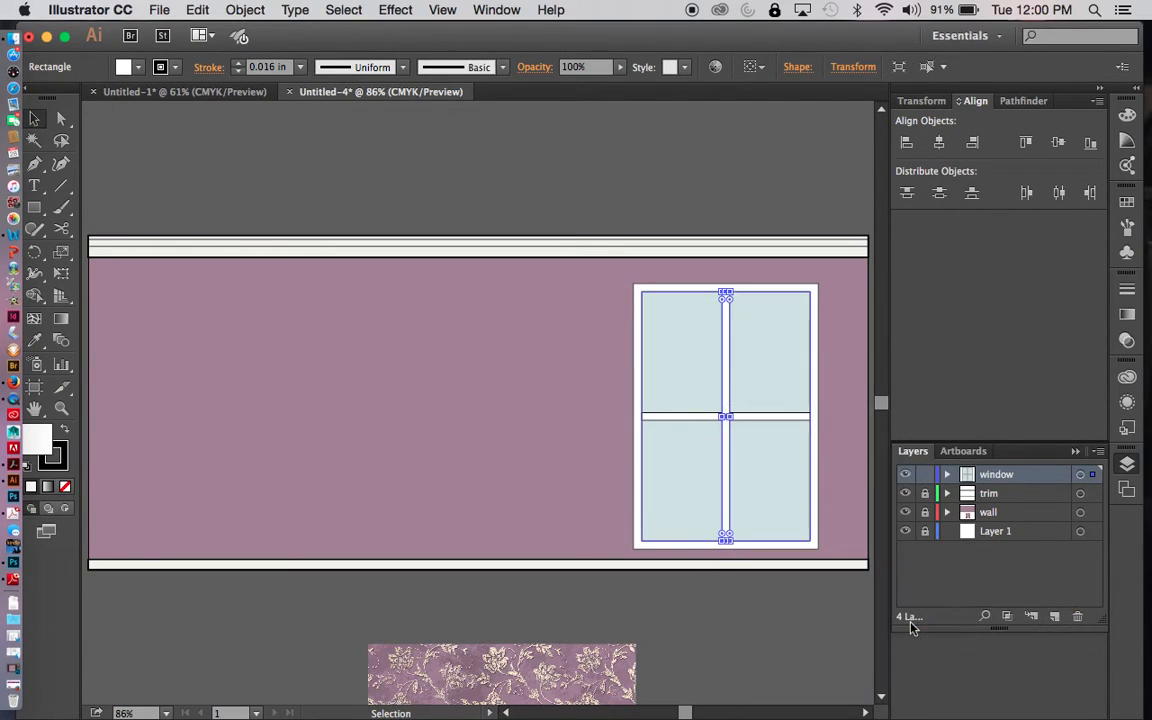
click(797, 648)
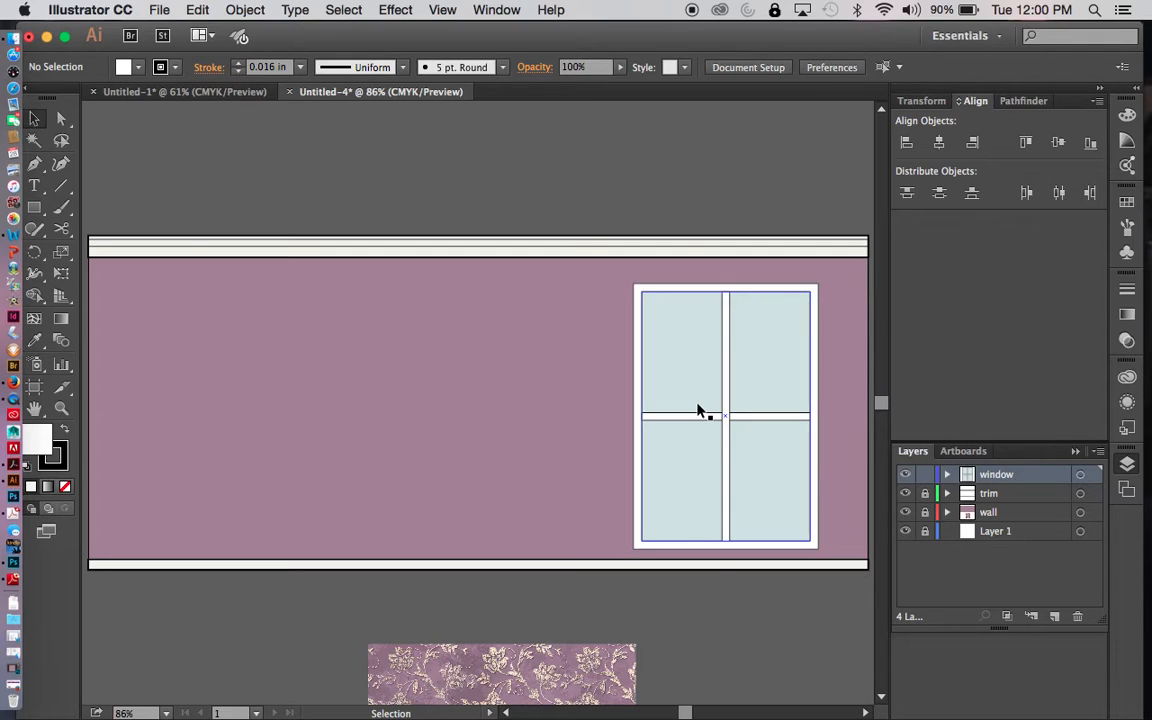
- Merge the vertical and horizontal window bars into one cross shape with the Shape Builder tool
click(728, 456)
shift+click(765, 420)
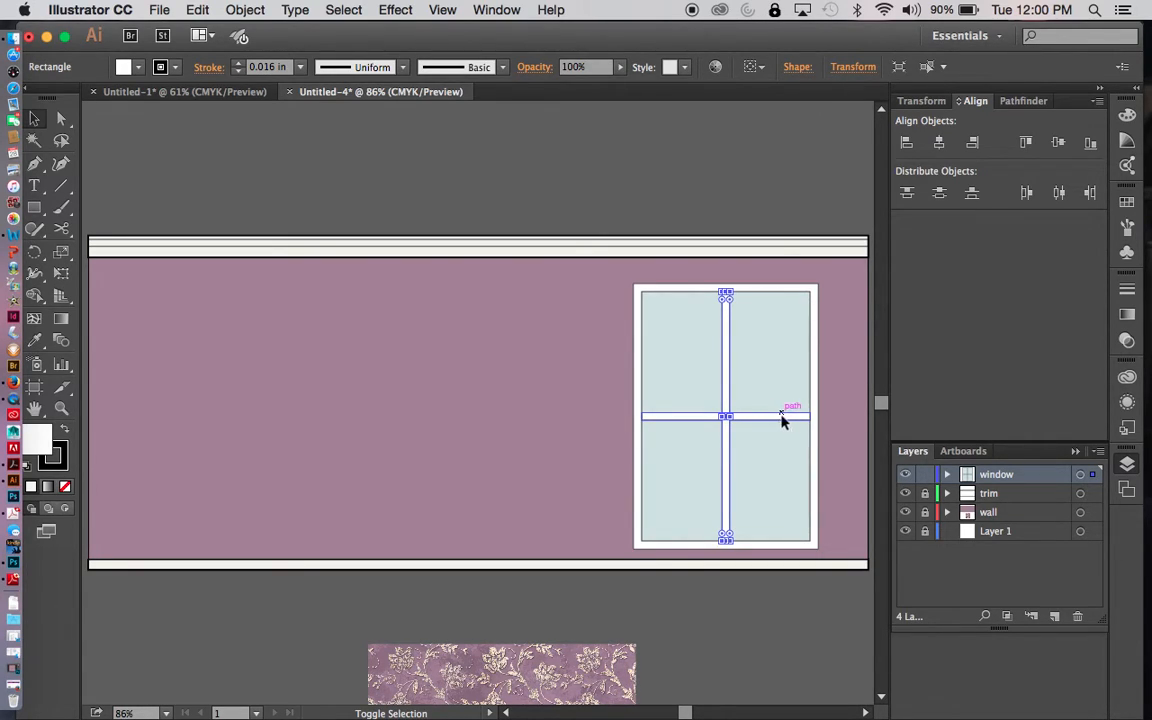
shift+click(778, 420)
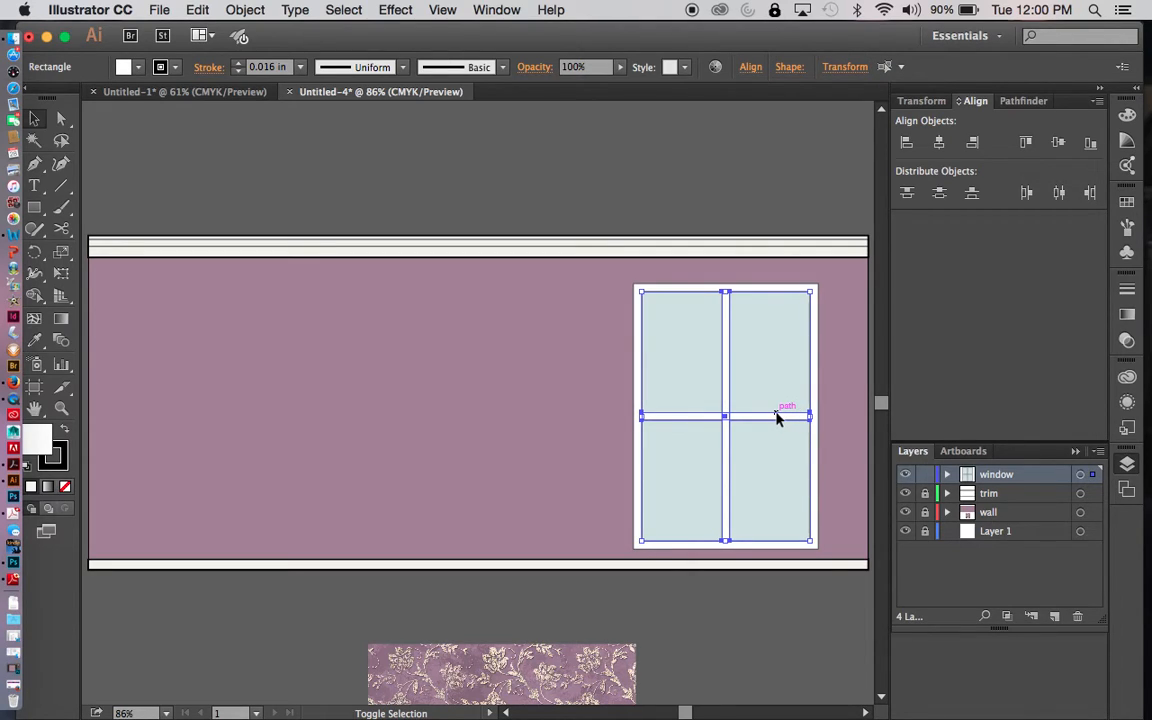
key(shift+m)
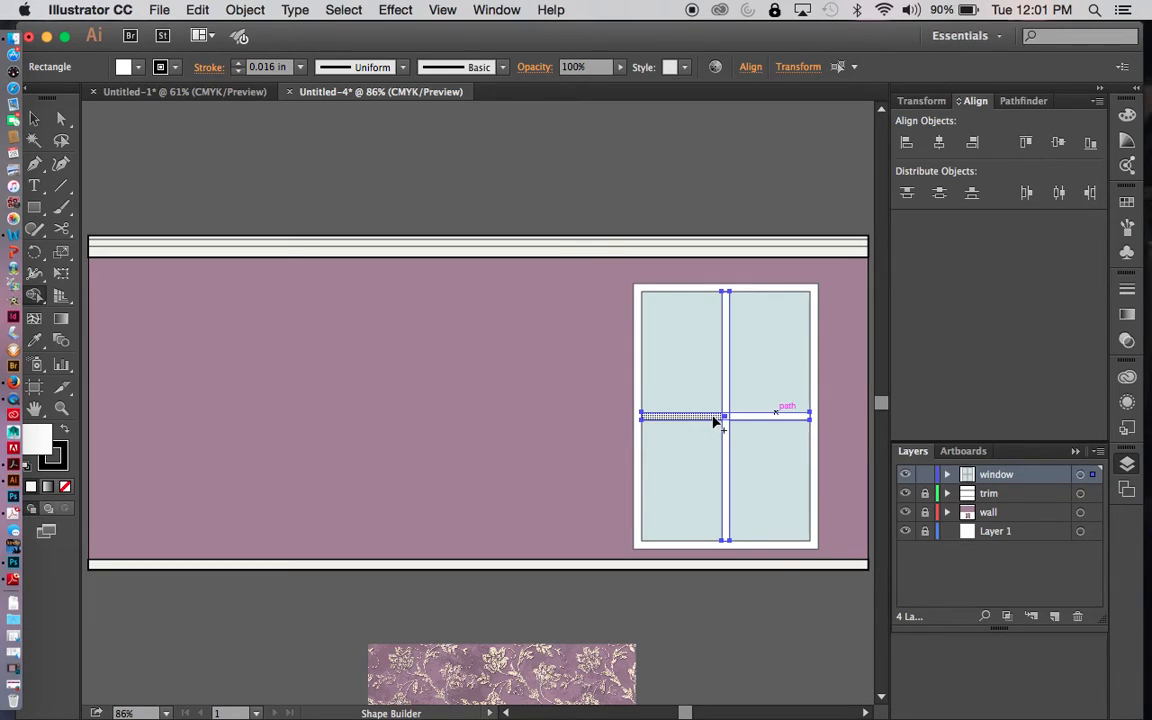
mouse_move(717, 422)
mouse_down()
mouse_move(740, 419)
mouse_move(727, 428)
mouse_up()
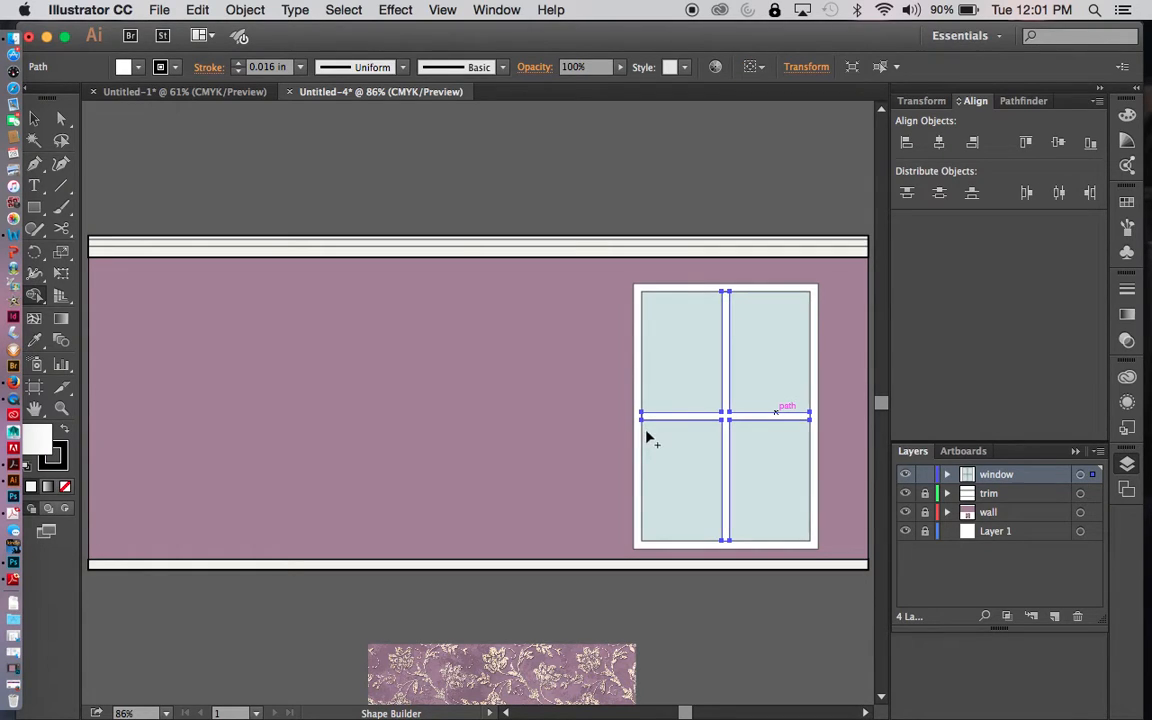
key(v)
click(647, 607)
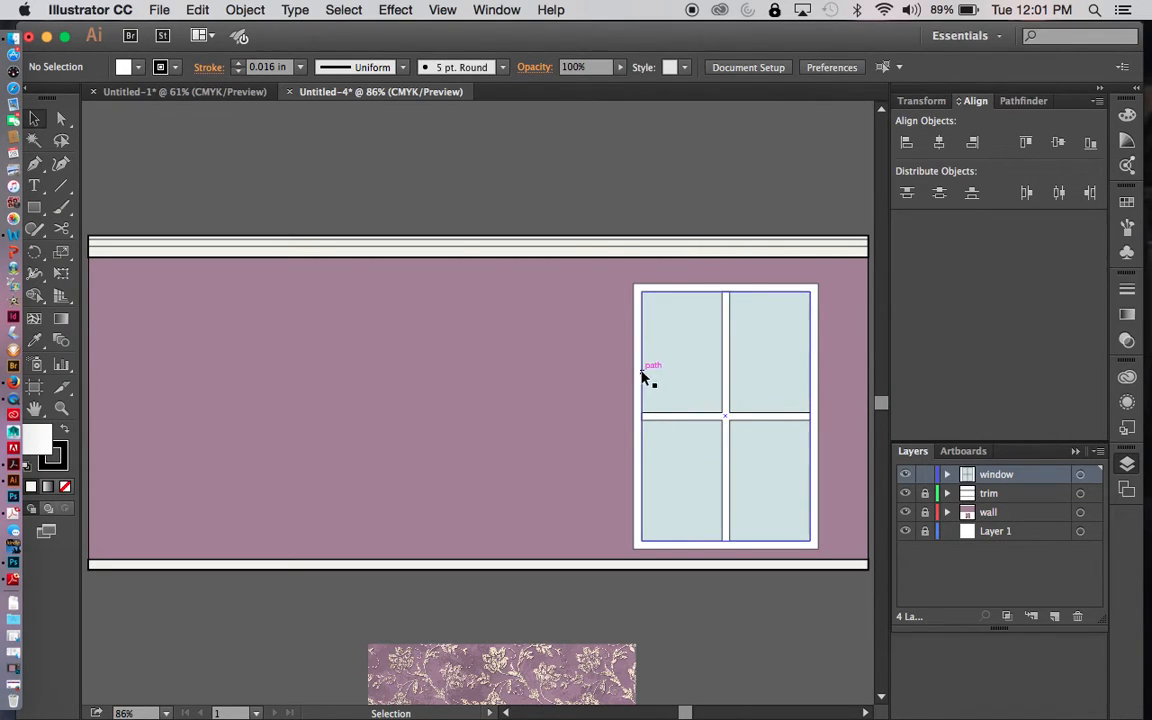
- Lock the window layer and add a new layer named "displays and furnishings" above it
click(926, 475)
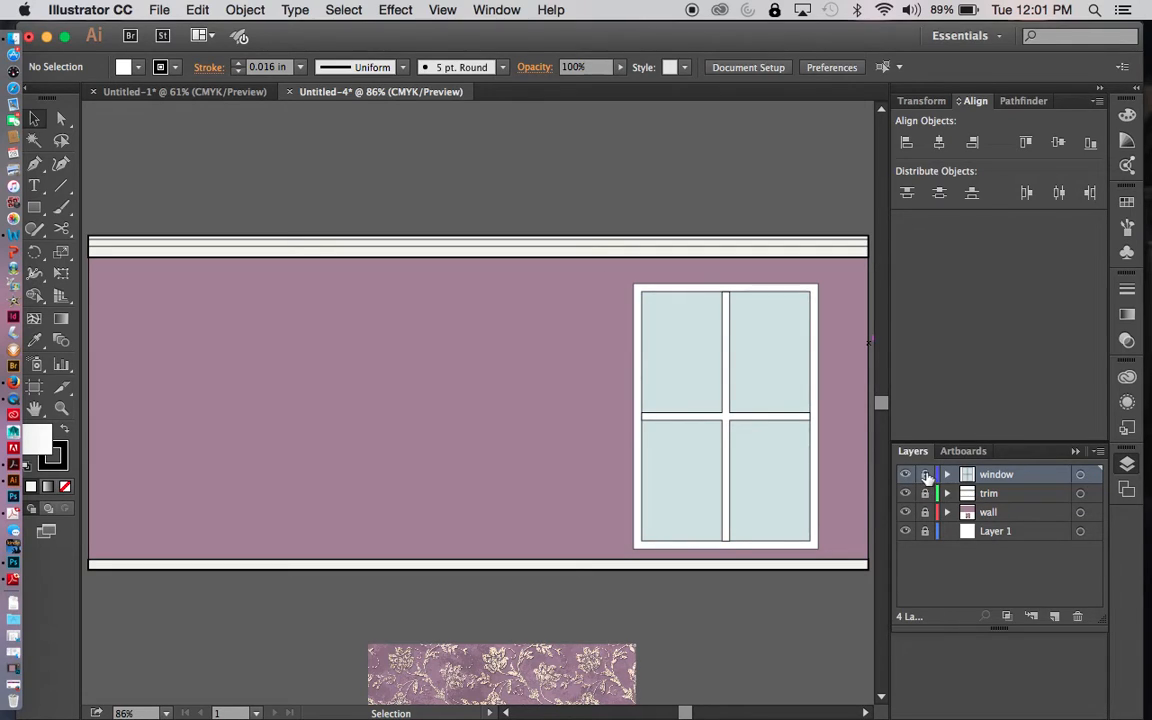
click(1056, 617)
double_click(996, 476)
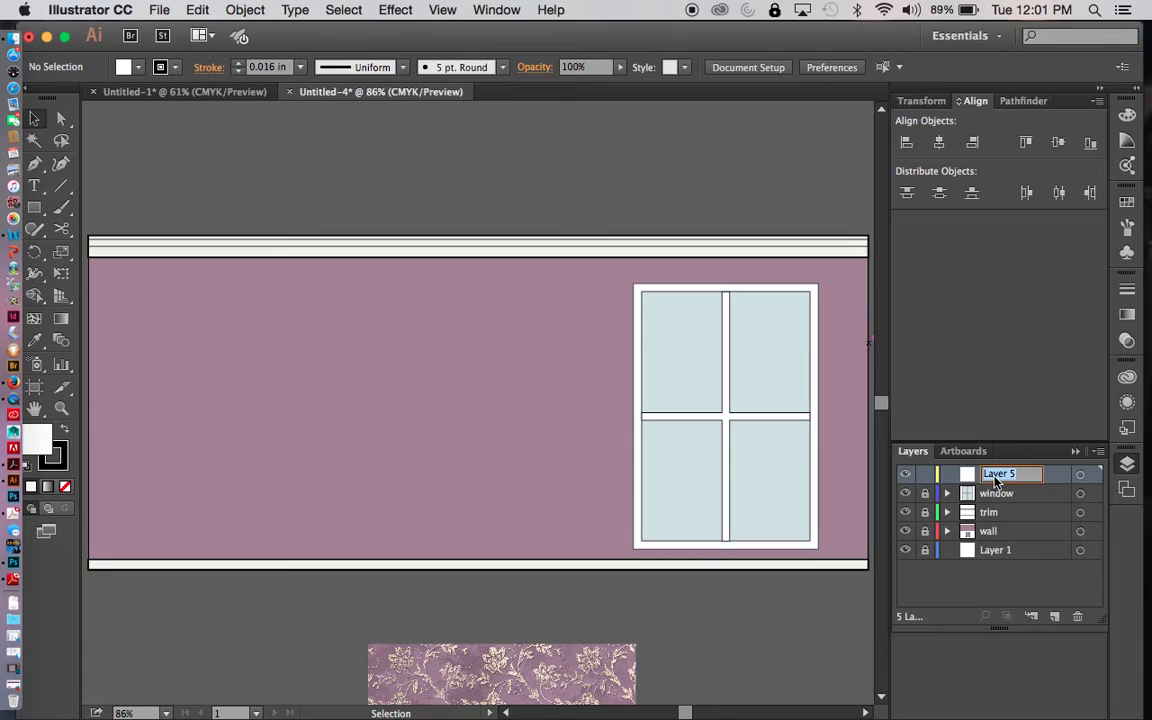
text(displays)
text( and furni)
text(gs)
key(BackSpace)
key(BackSpace)
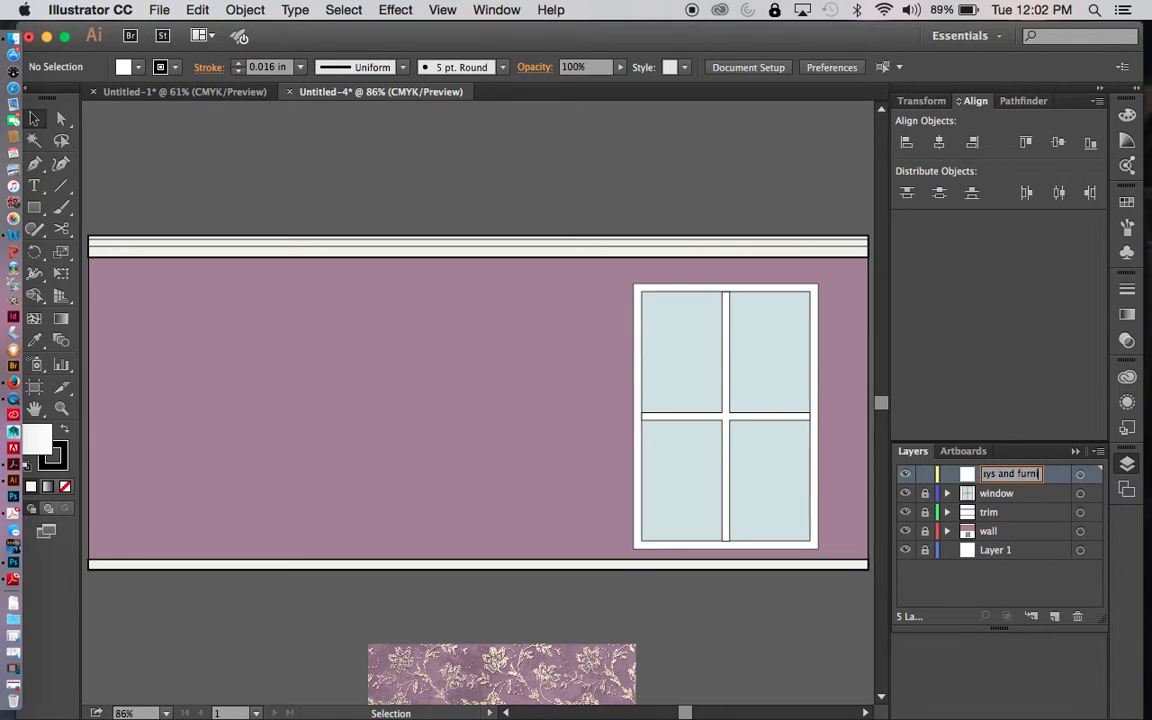
text(shings)
key(Return)
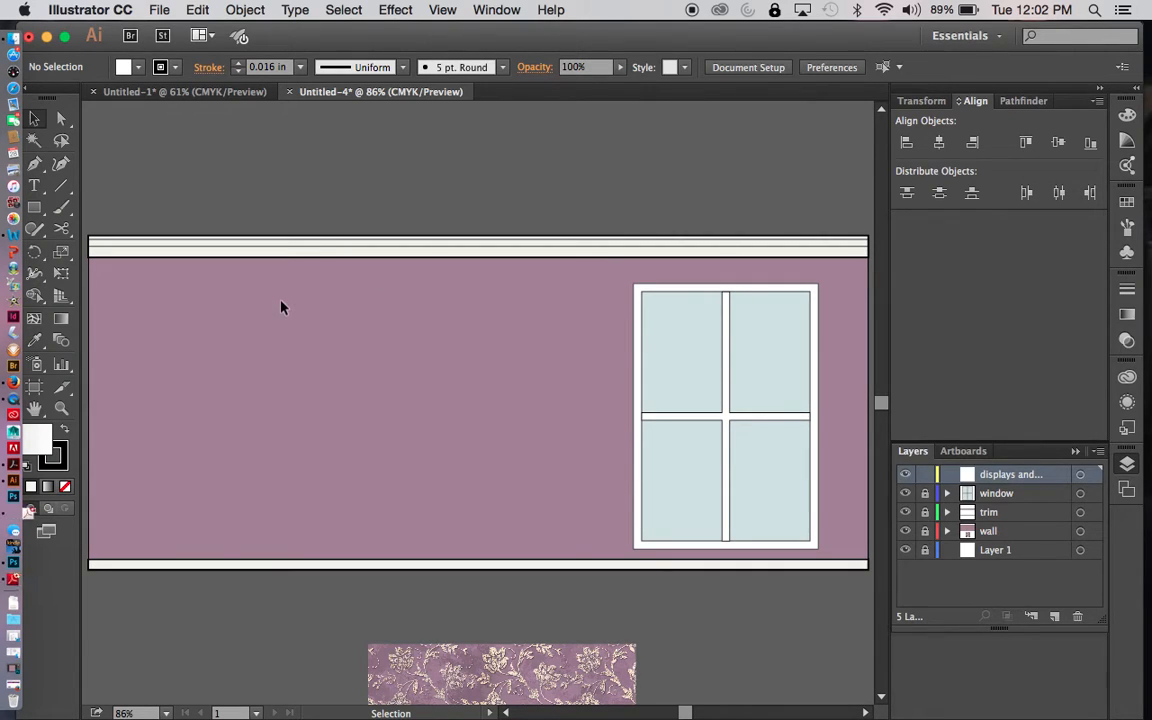
- Show the grid and draw a rectangle about 6 × 5 in on the wall, one inch in from its left end
key(super+apostrophe)
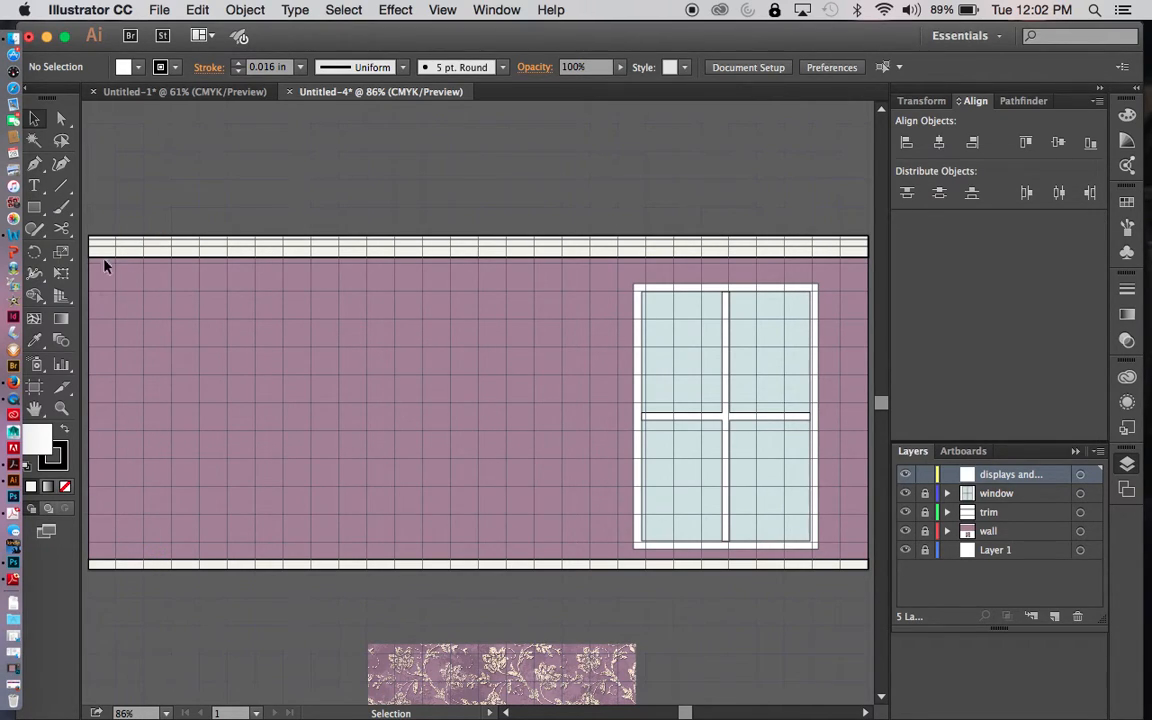
key(m)
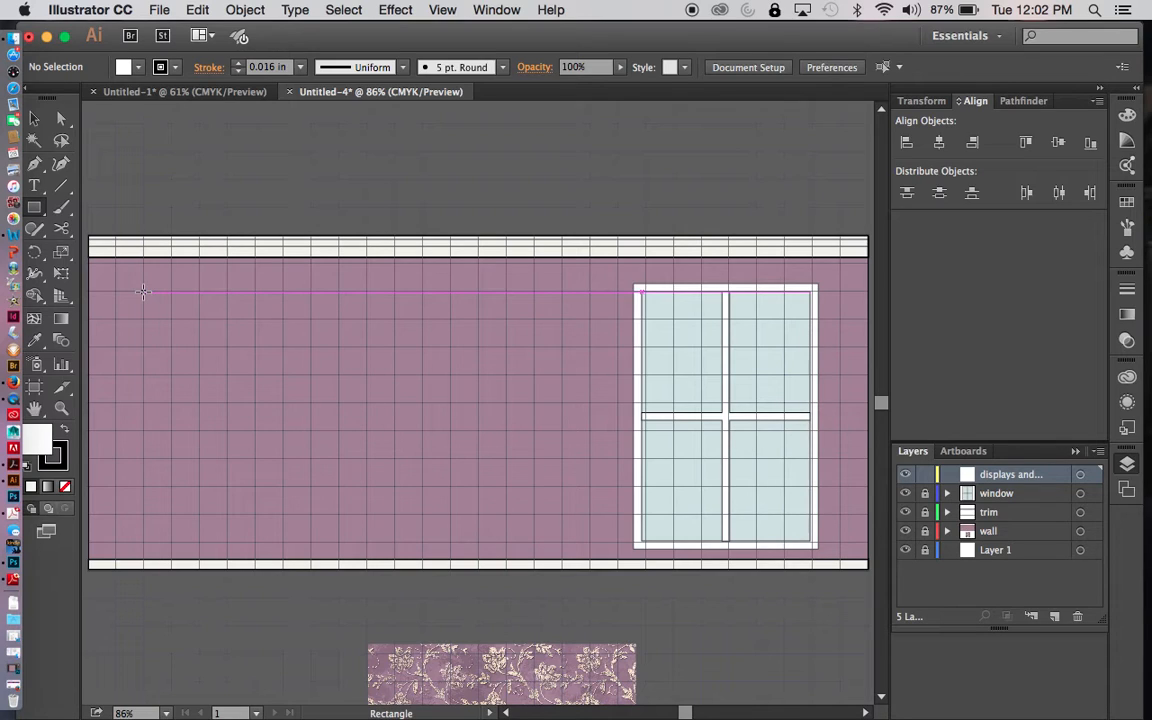
mouse_move(143, 291)
mouse_down()
mouse_move(477, 317)
mouse_move(476, 566)
mouse_up()
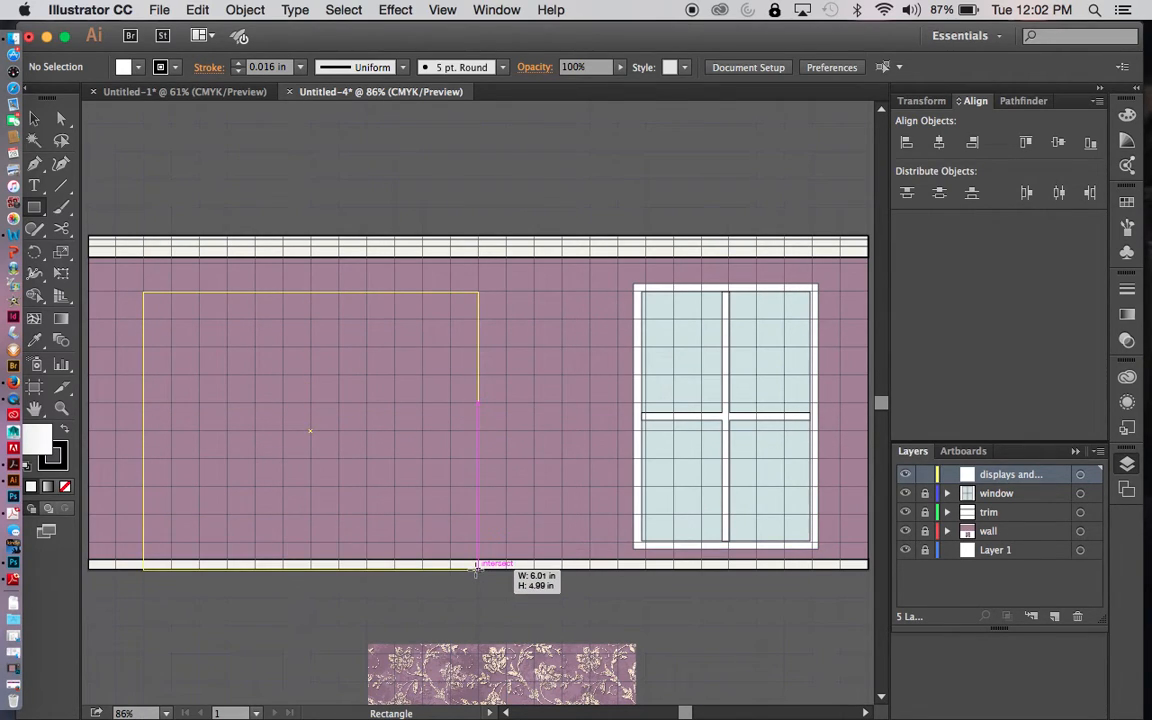
drag(476, 566, 476, 566)
key(v)
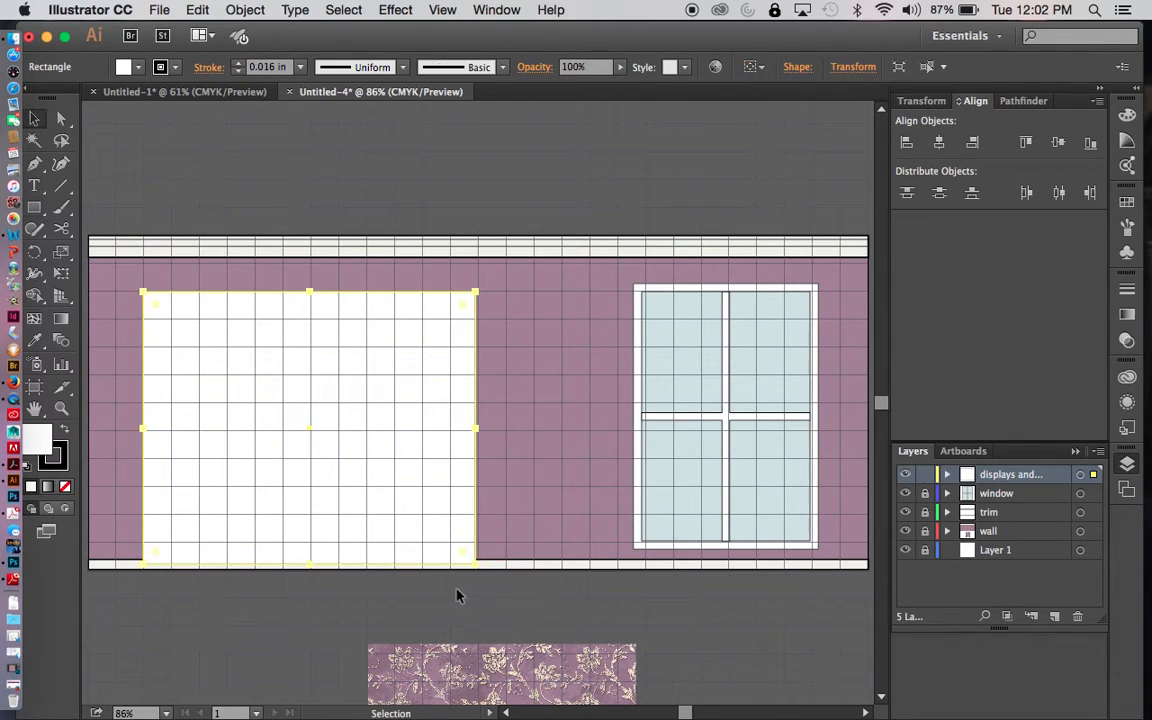
click(440, 610)
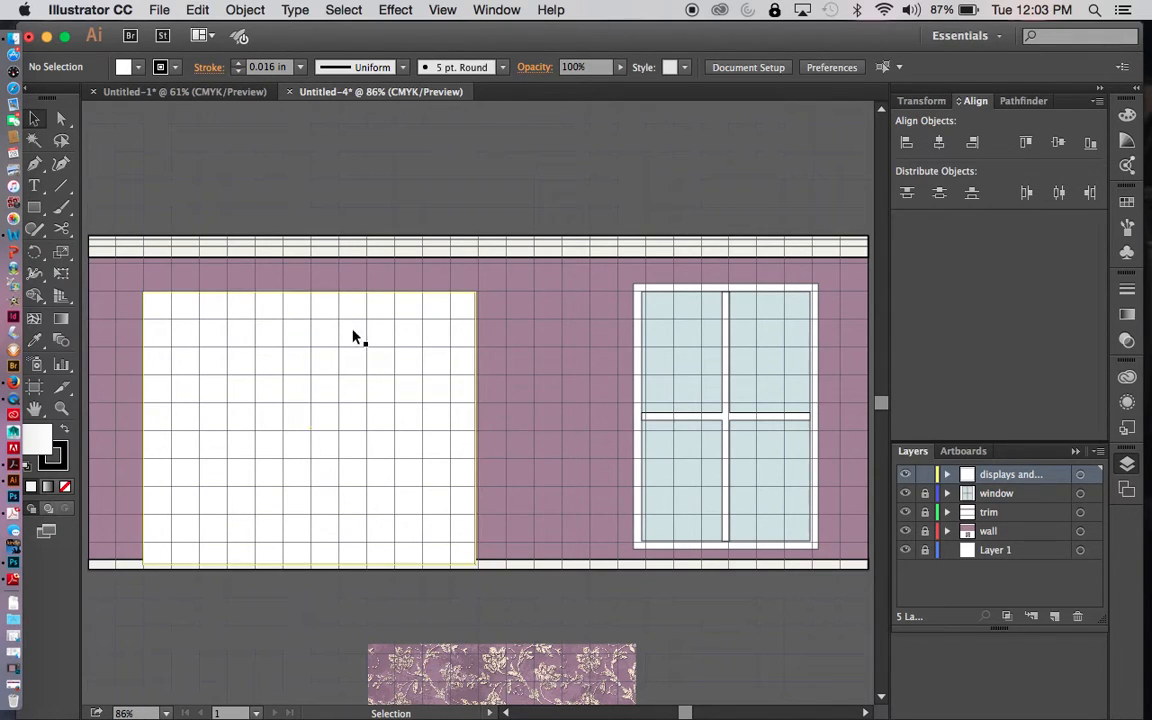
- Apply the crown trim's off-white fill and outline to the large rectangle with the Eyedropper
click(349, 360)
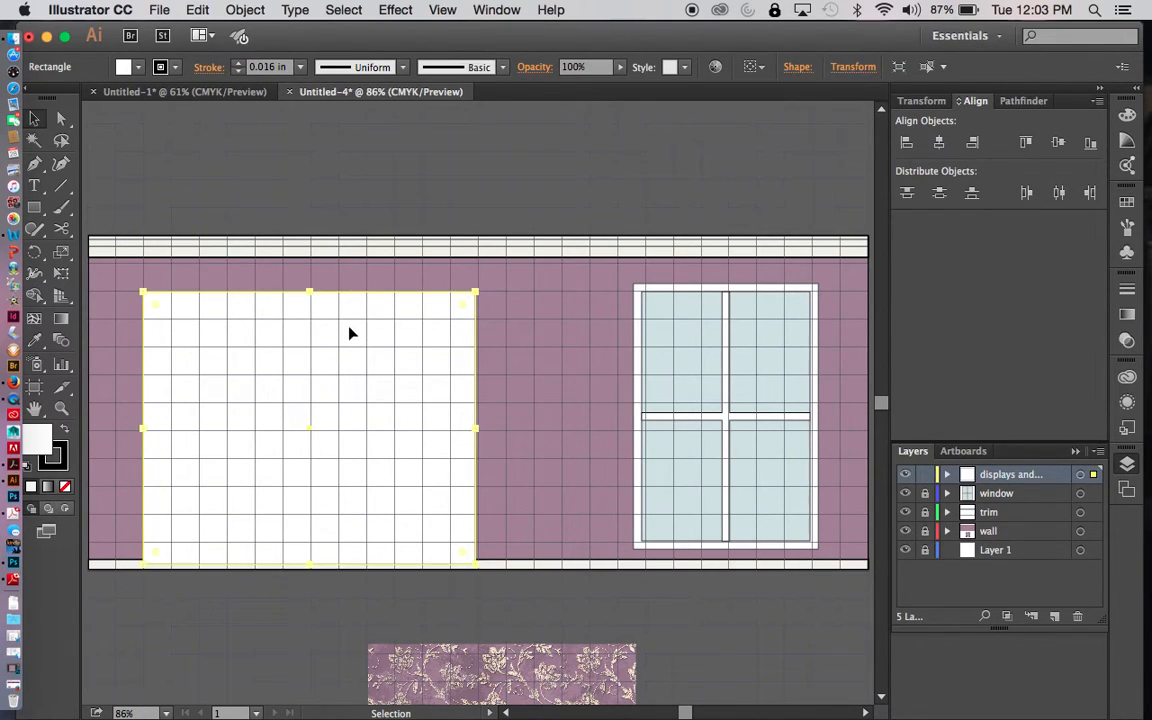
key(i)
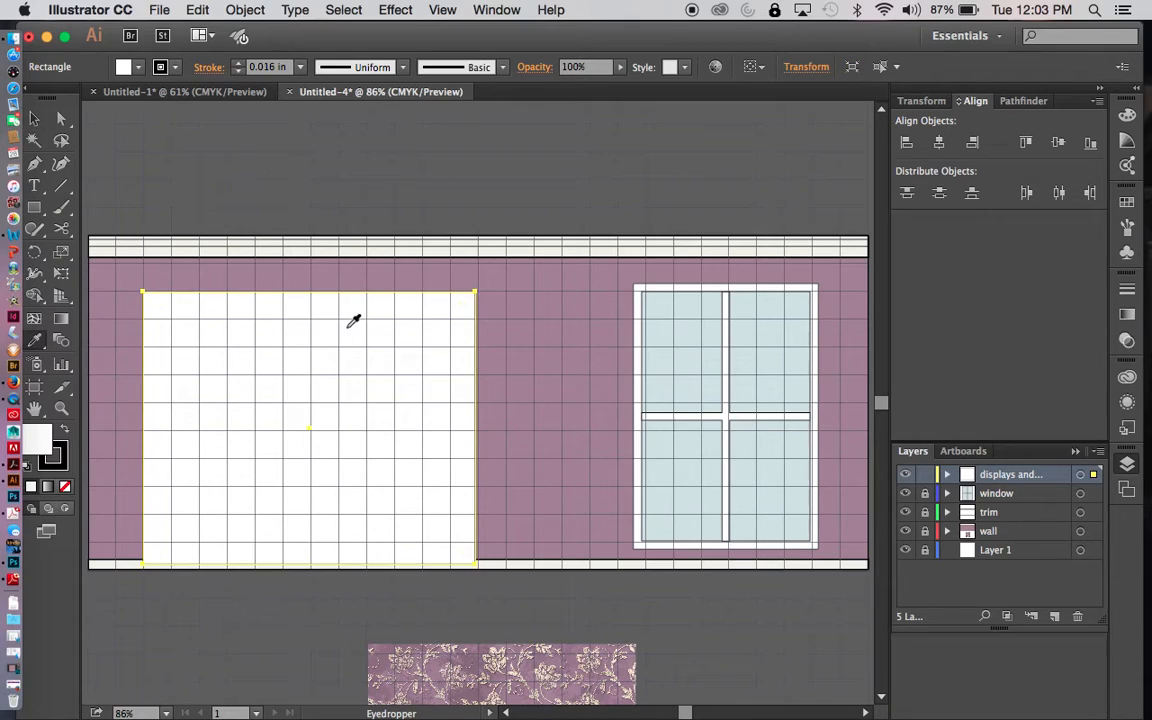
click(362, 244)
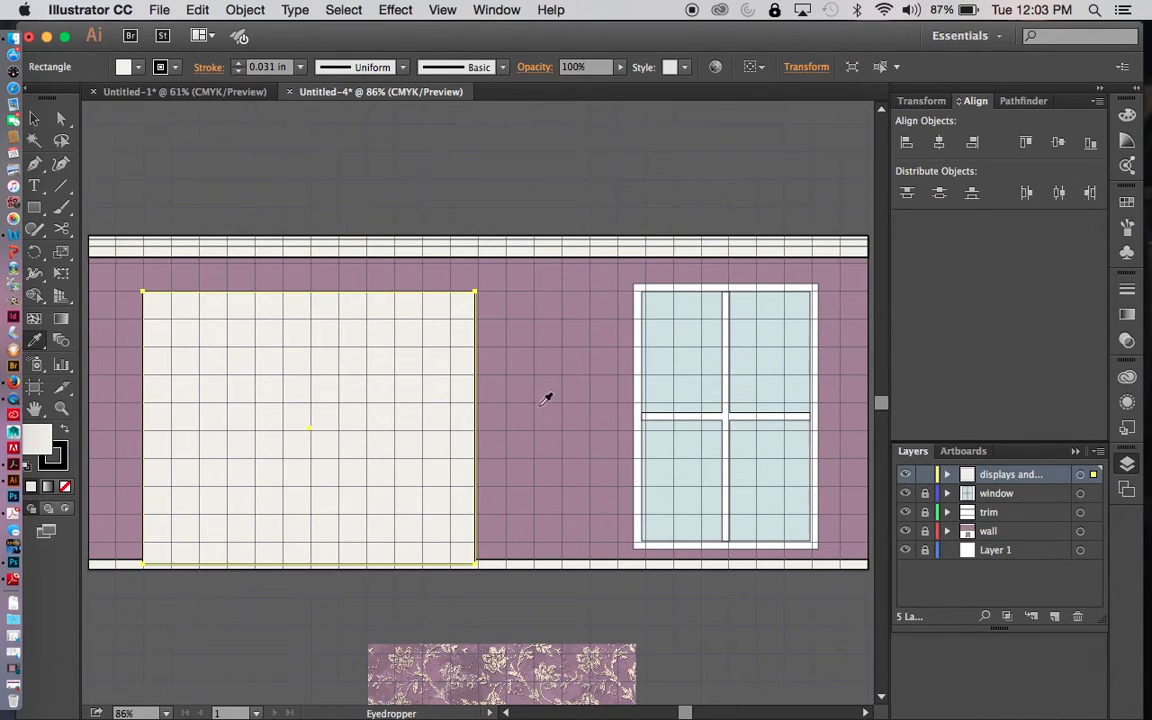
key(v)
click(562, 600)
- Unlock the window layer, match the window frame and bars to the large rectangle's off-white appearance, and relock the layer
click(925, 493)
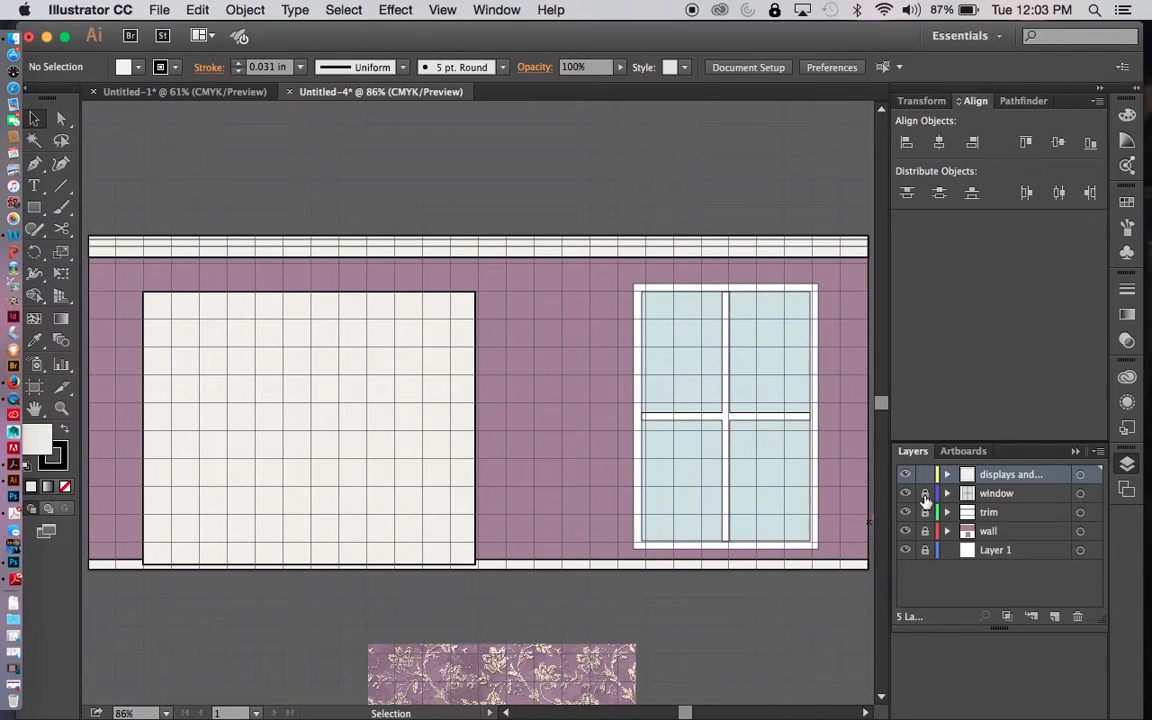
click(729, 291)
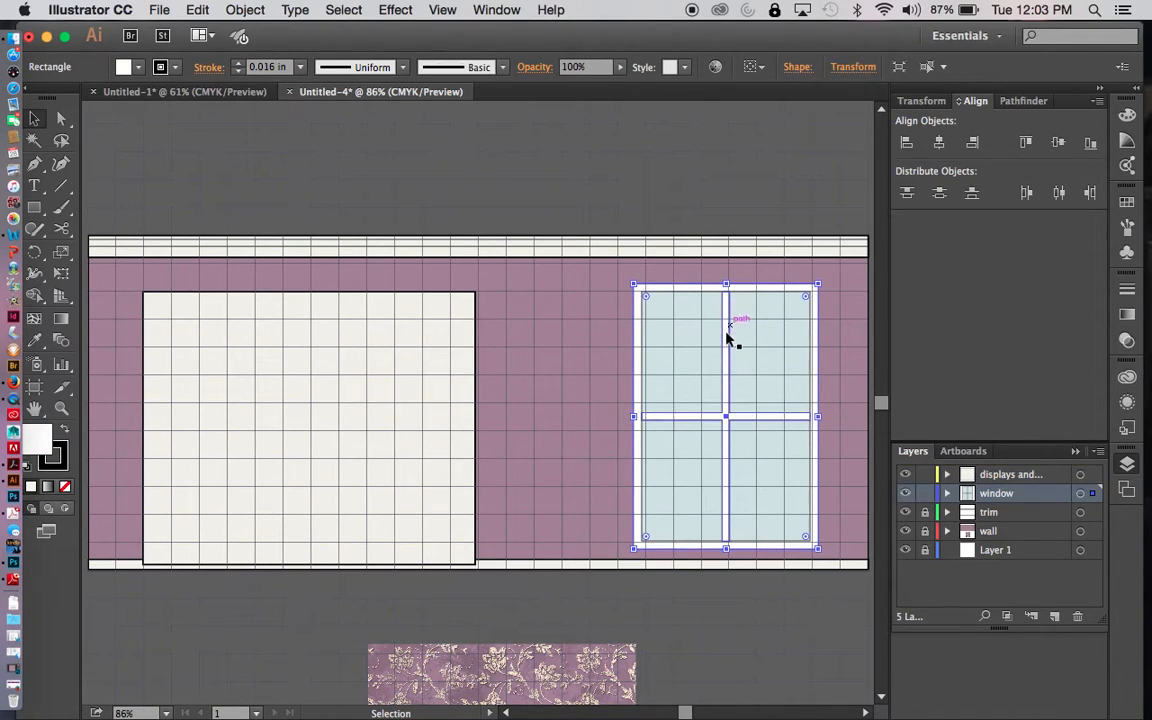
shift+click(727, 346)
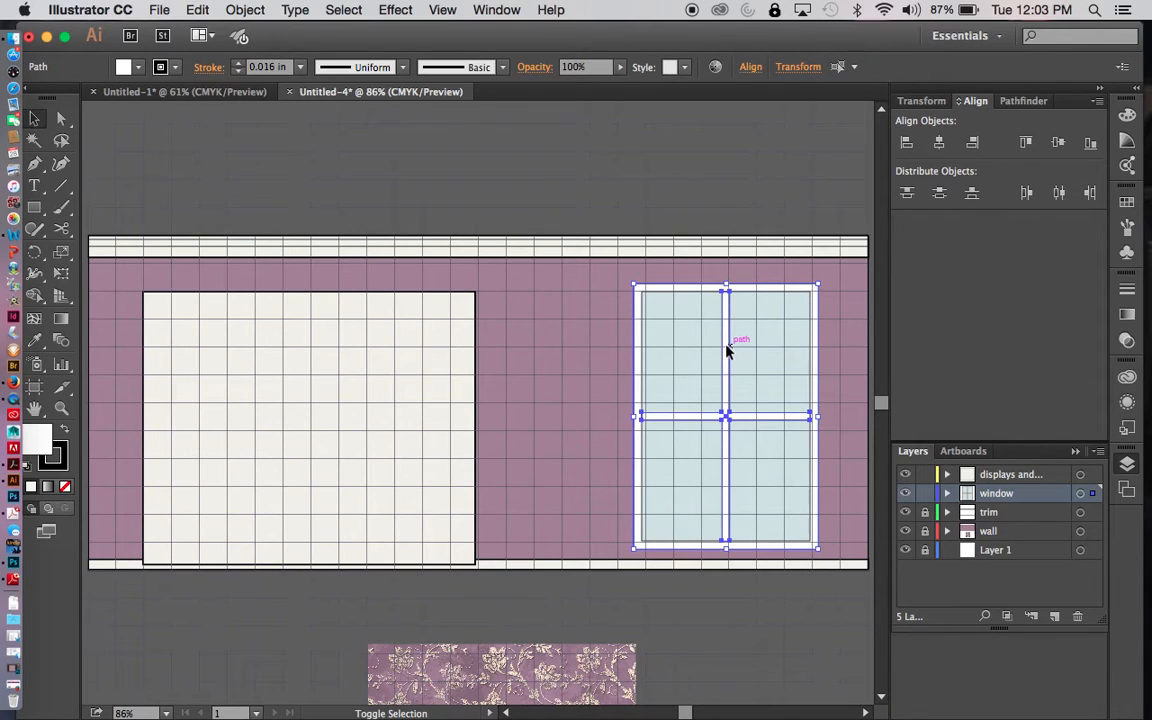
key(i)
click(443, 335)
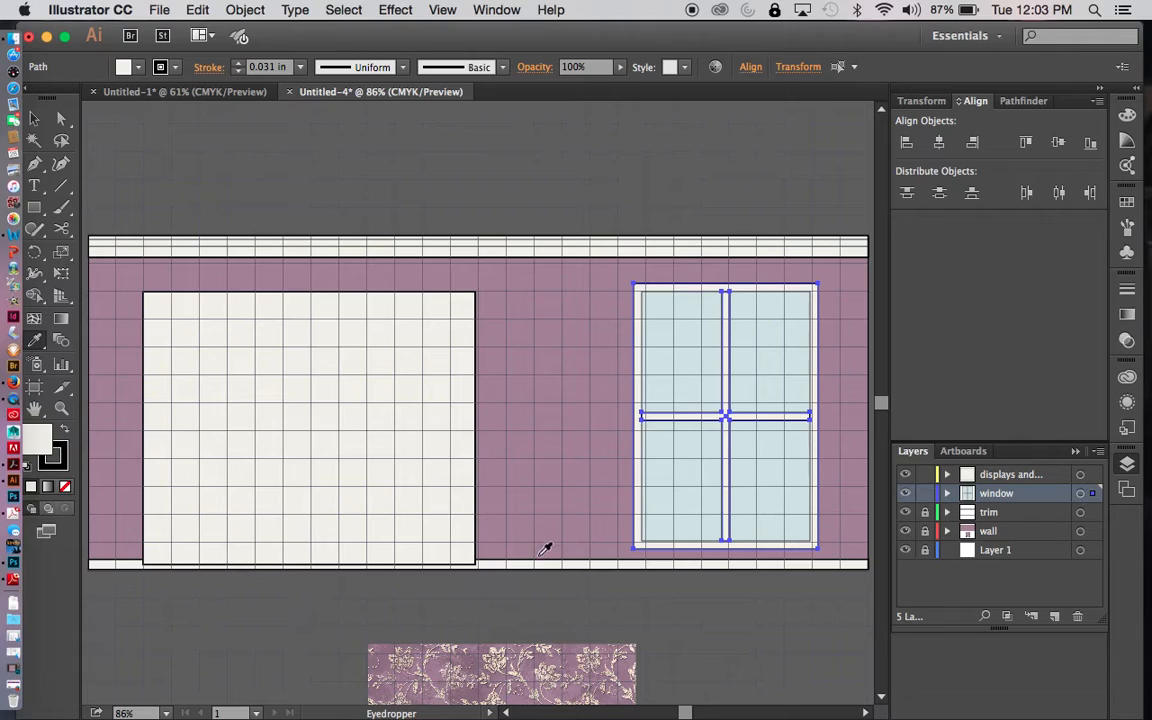
key(v)
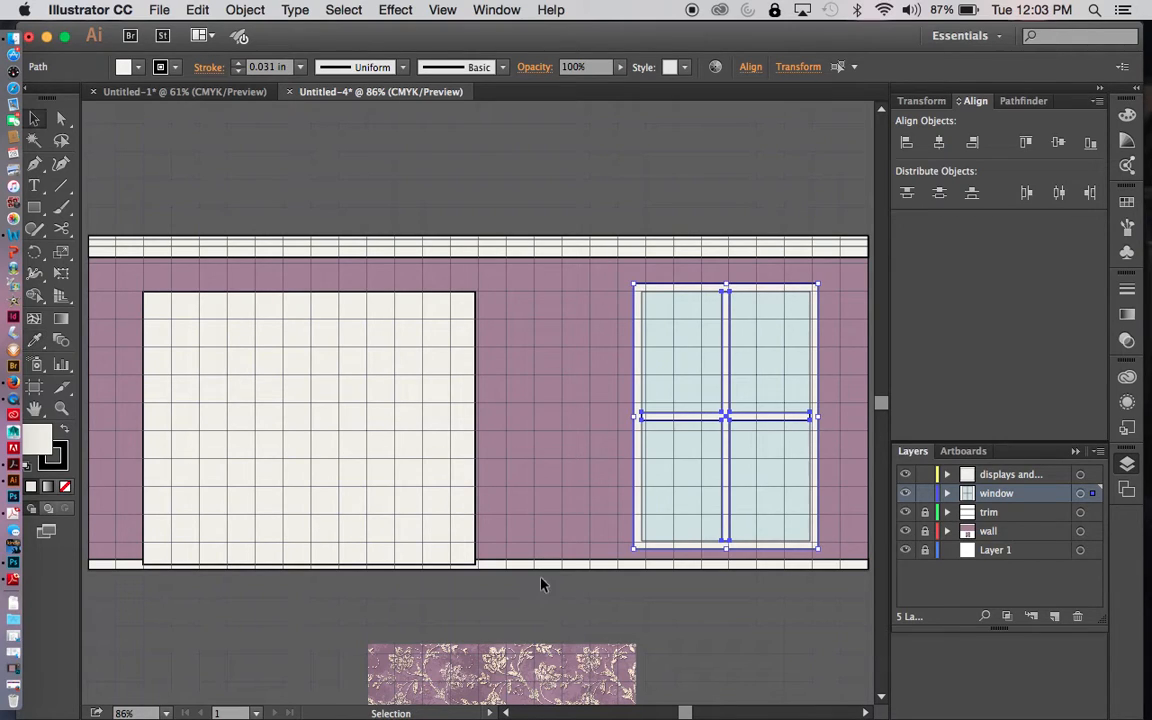
click(584, 611)
click(925, 493)
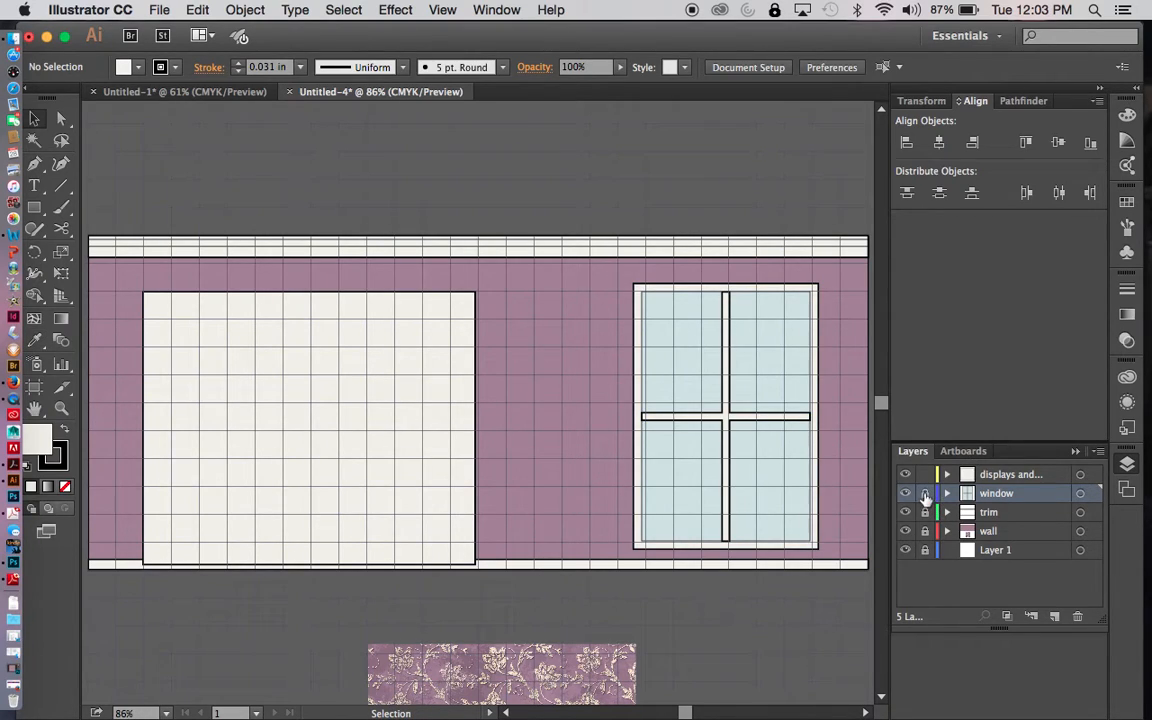
- On the displays and furnishings layer, extend the large rectangle's lower edge to the bottom of the baseboard
click(1025, 474)
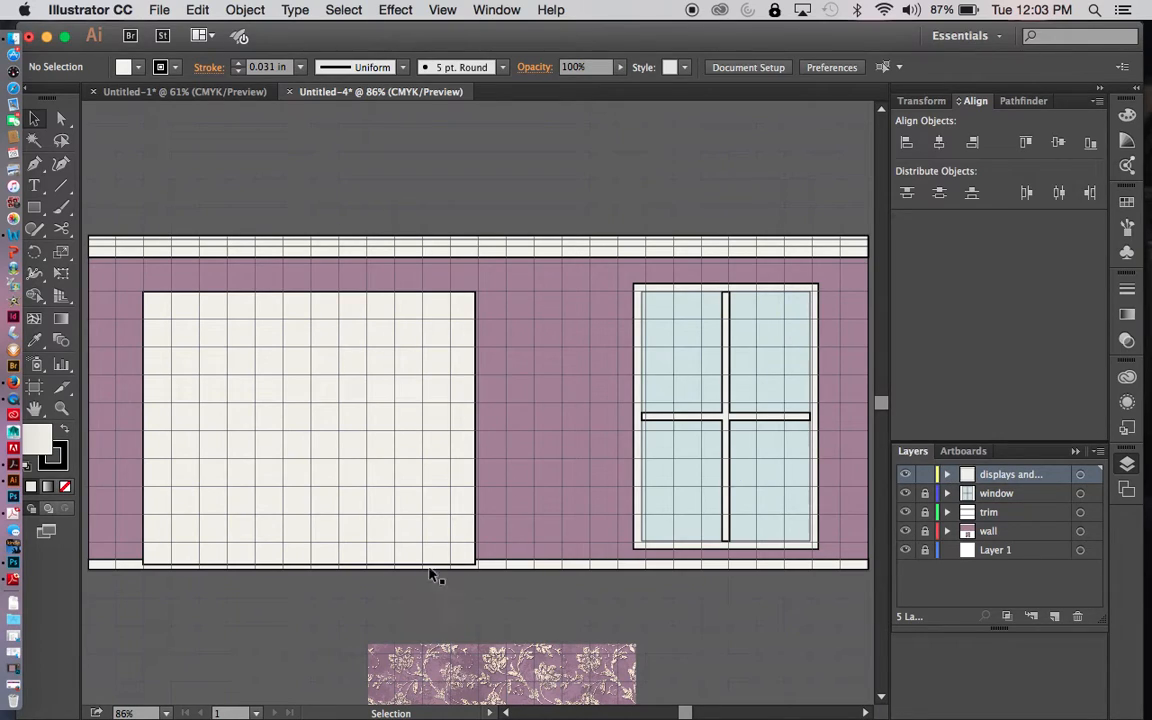
click(414, 537)
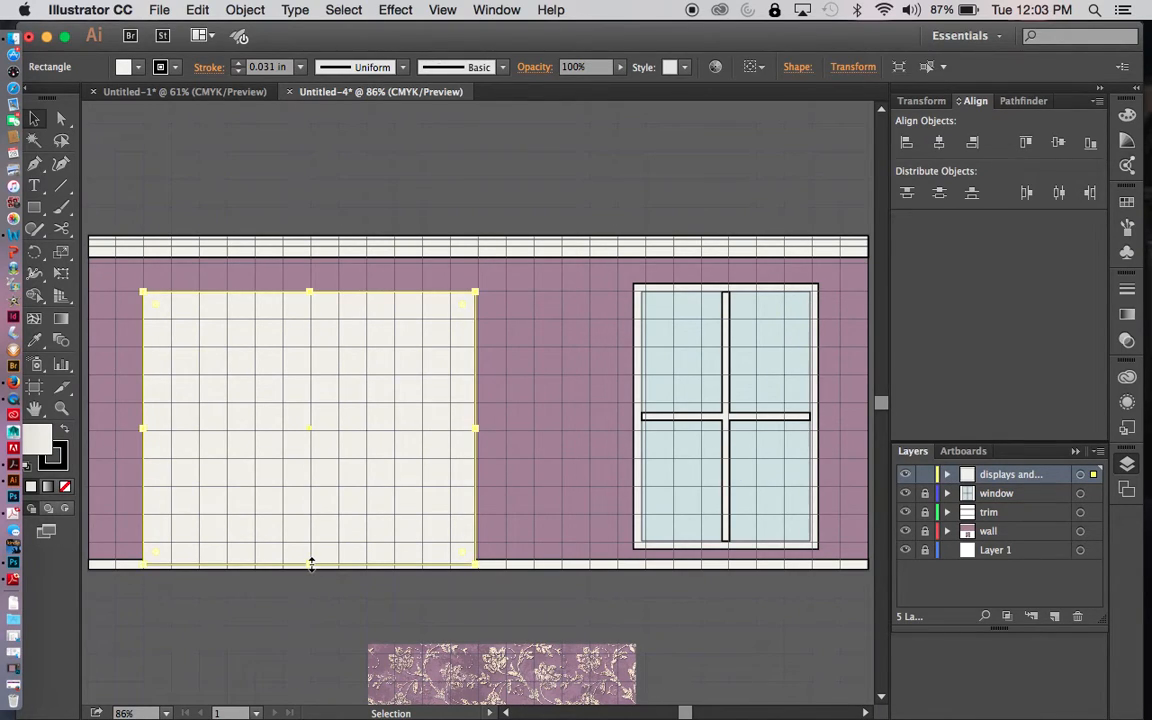
drag(311, 565, 309, 569)
click(471, 620)
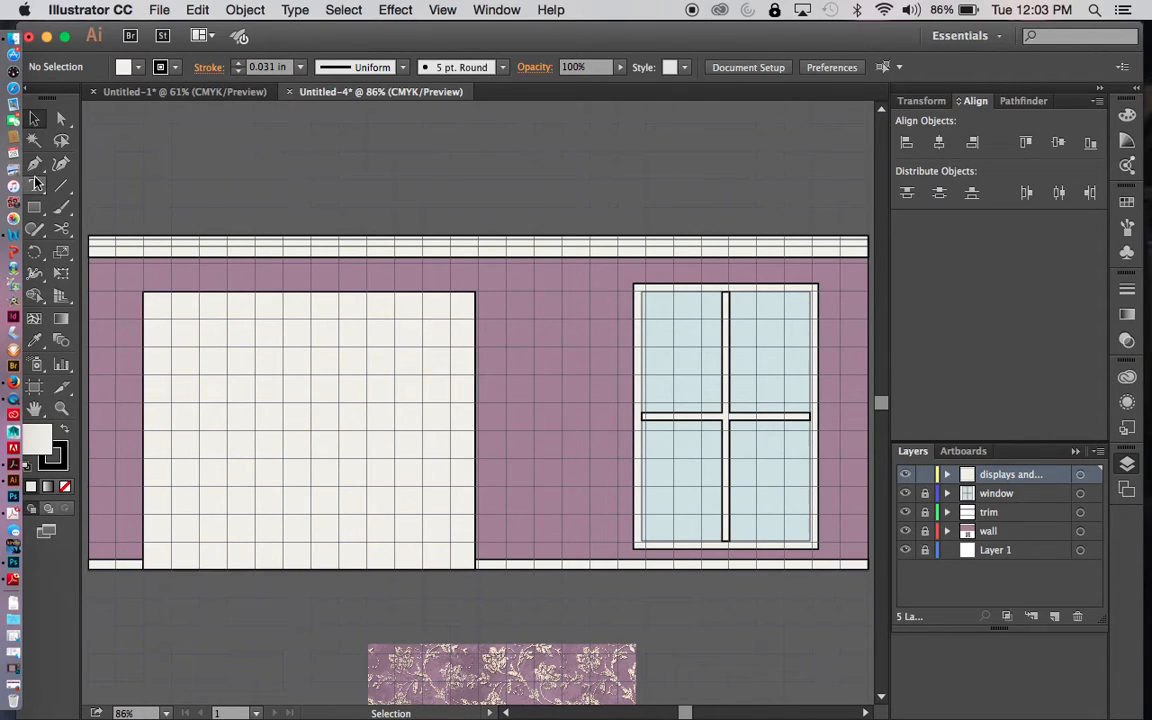
- Draw a strip half a grid square tall across the full width of the large rectangle's upper edge
drag(34, 207, 88, 207)
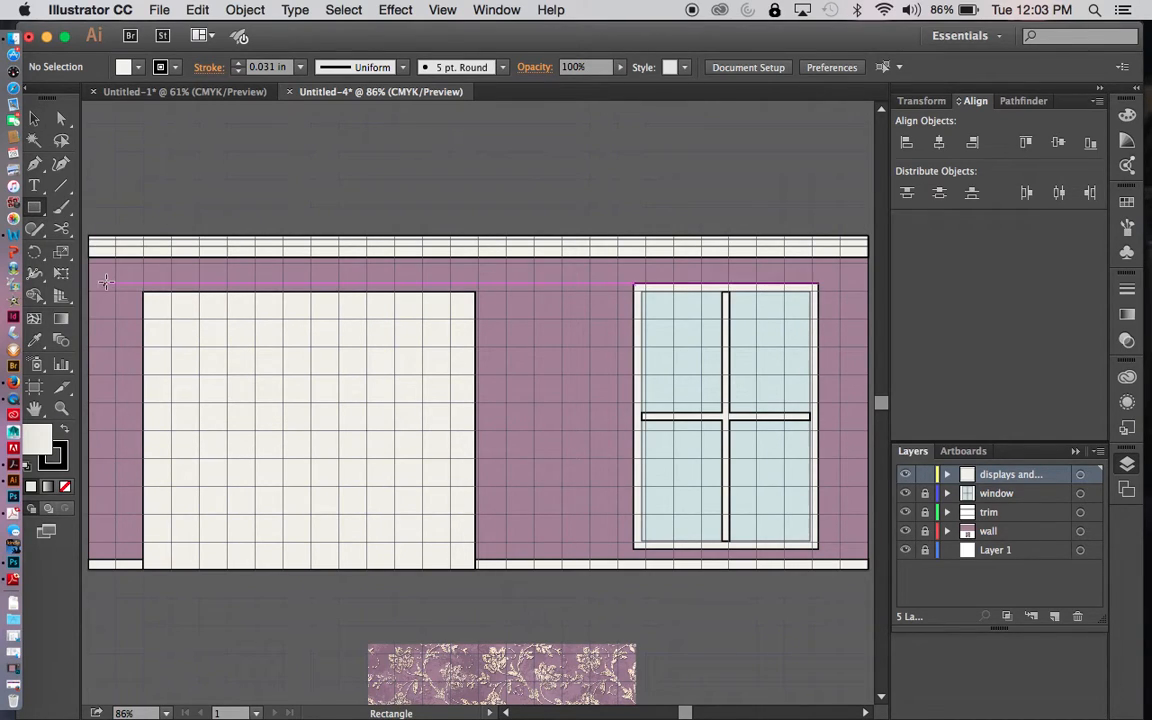
drag(143, 292, 476, 303)
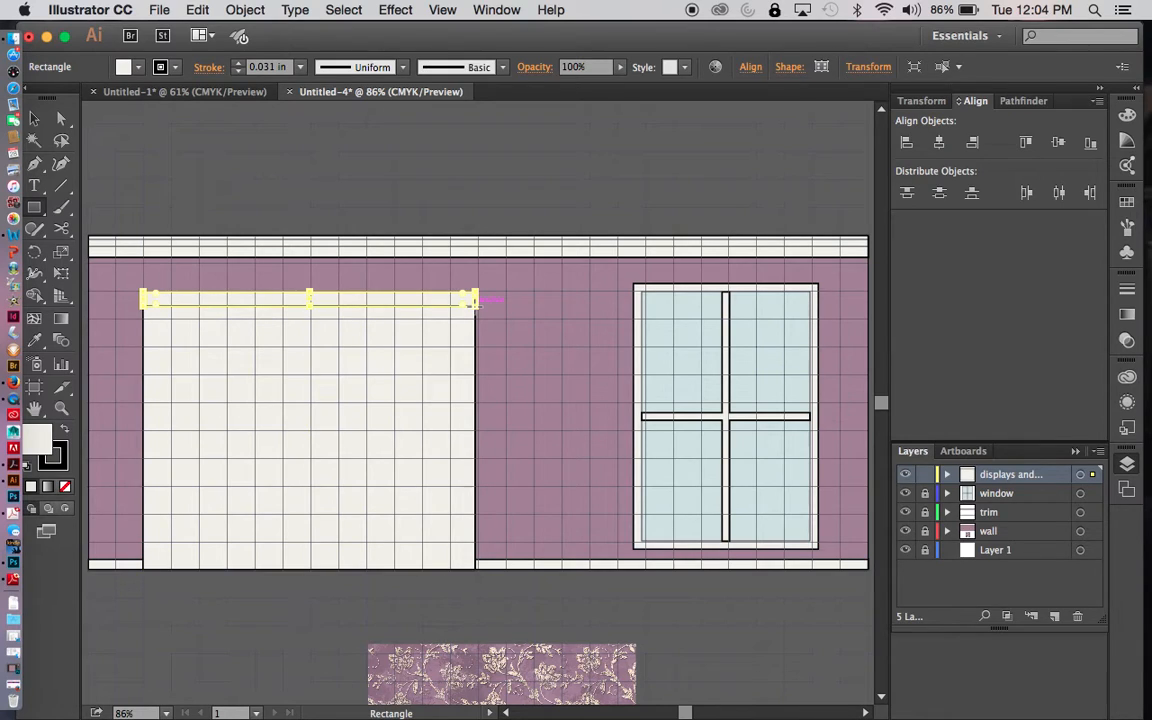
key(v)
click(396, 594)
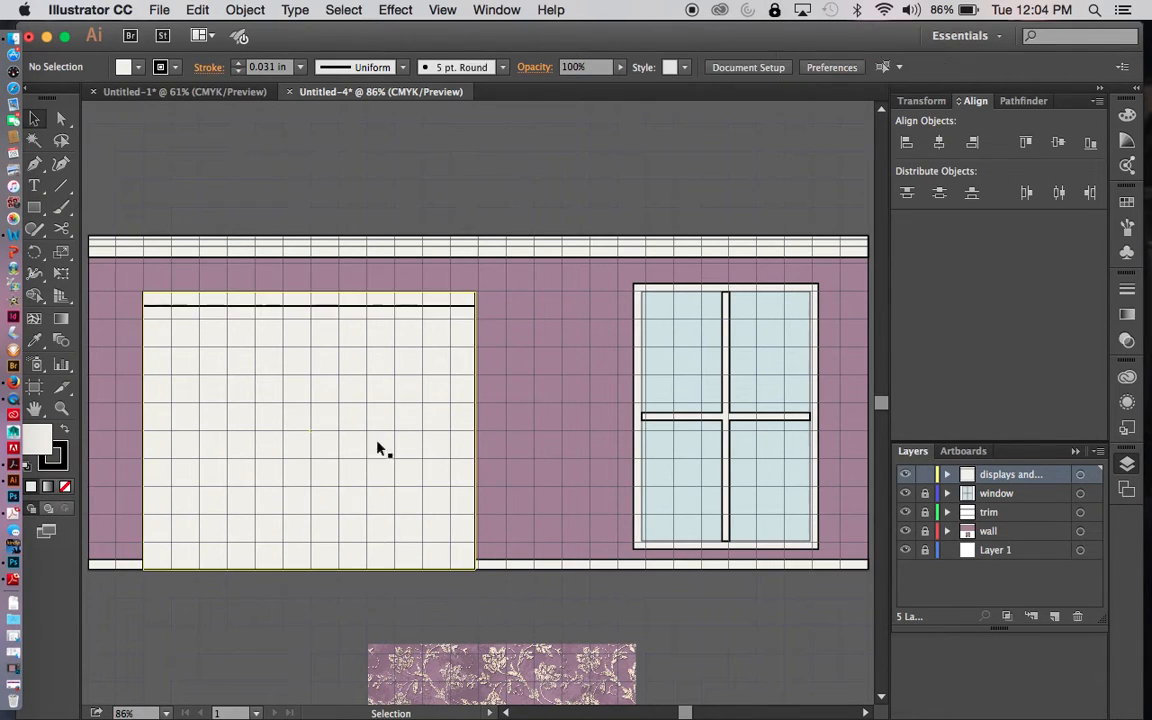
- Duplicate the upper strip straight down to the base of the large rectangle
click(409, 300)
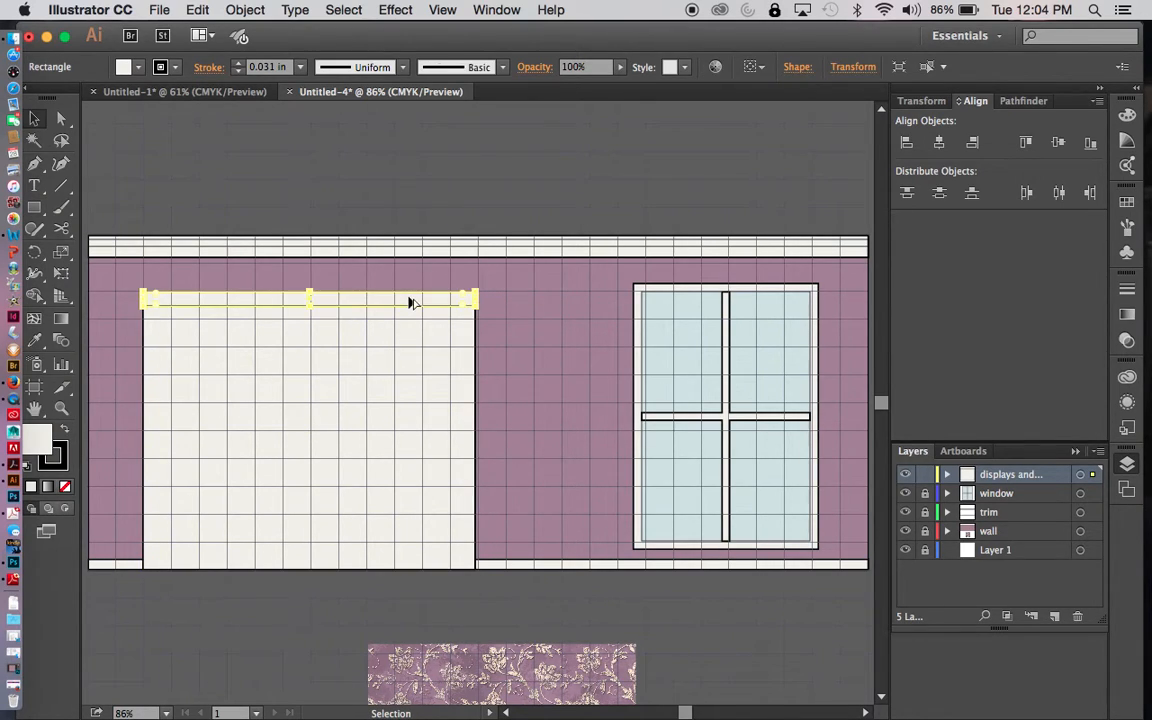
alt+drag(409, 300, 408, 564)
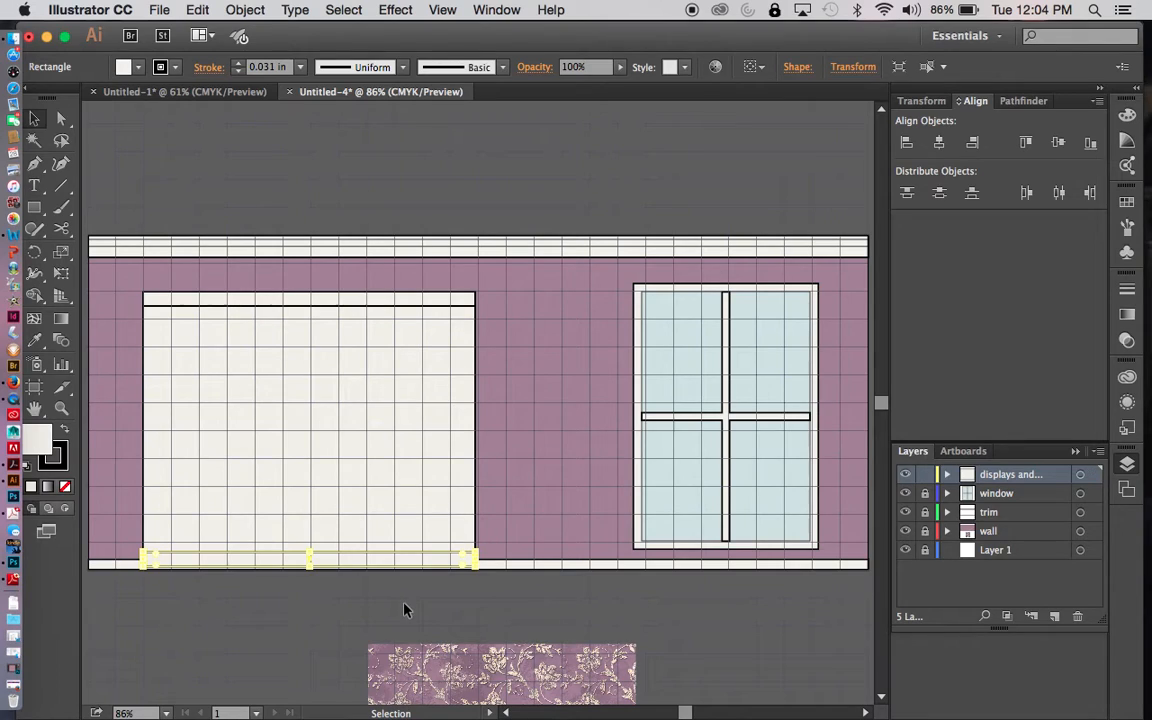
click(393, 566)
click(394, 559)
- Extend the lower strip's bottom edge to the baseboard's bottom and lower its top edge slightly
key(z)
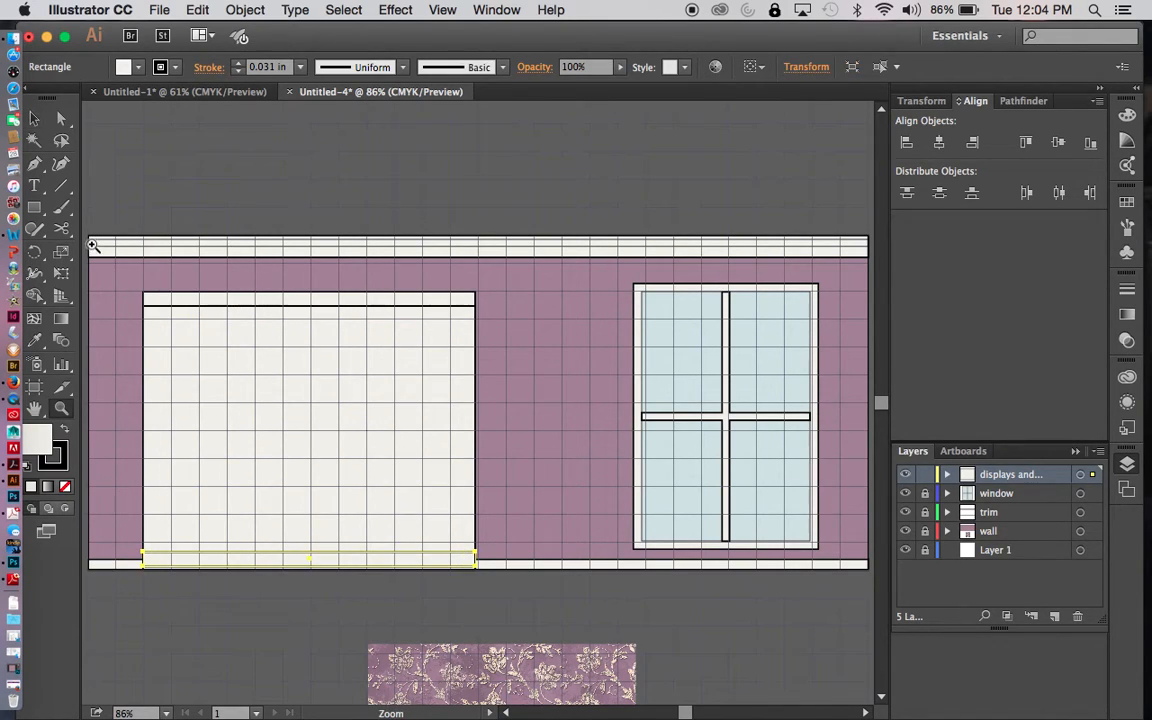
drag(108, 203, 492, 597)
key(v)
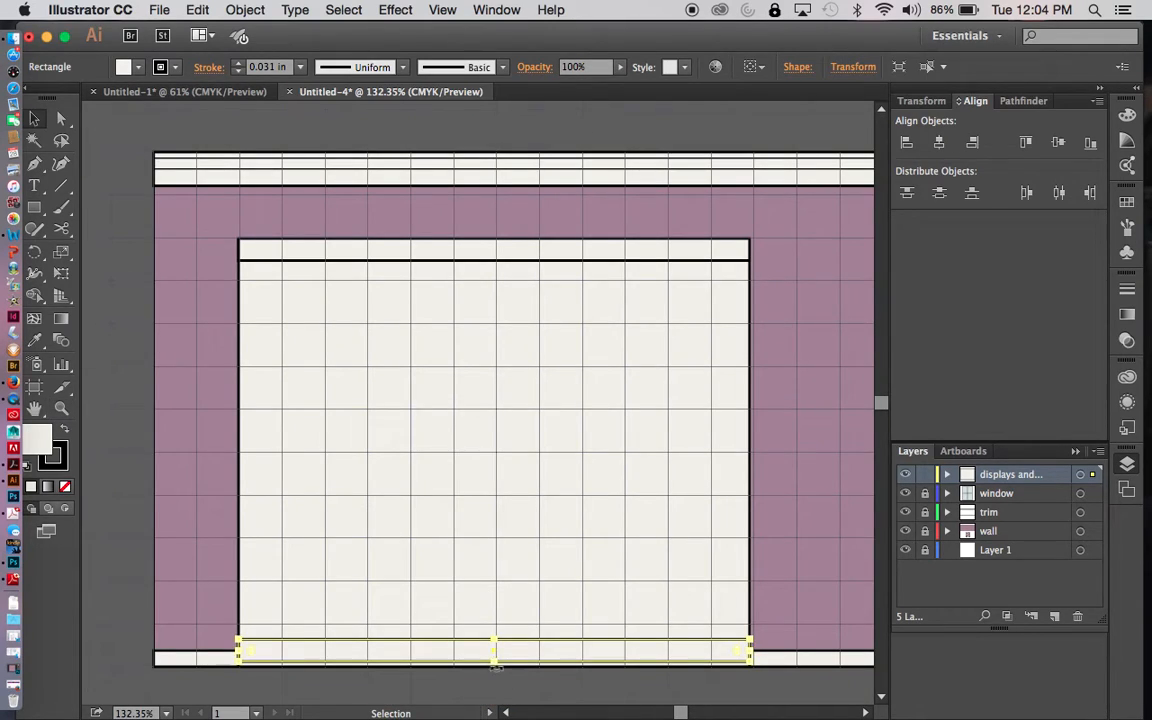
drag(494, 662, 494, 667)
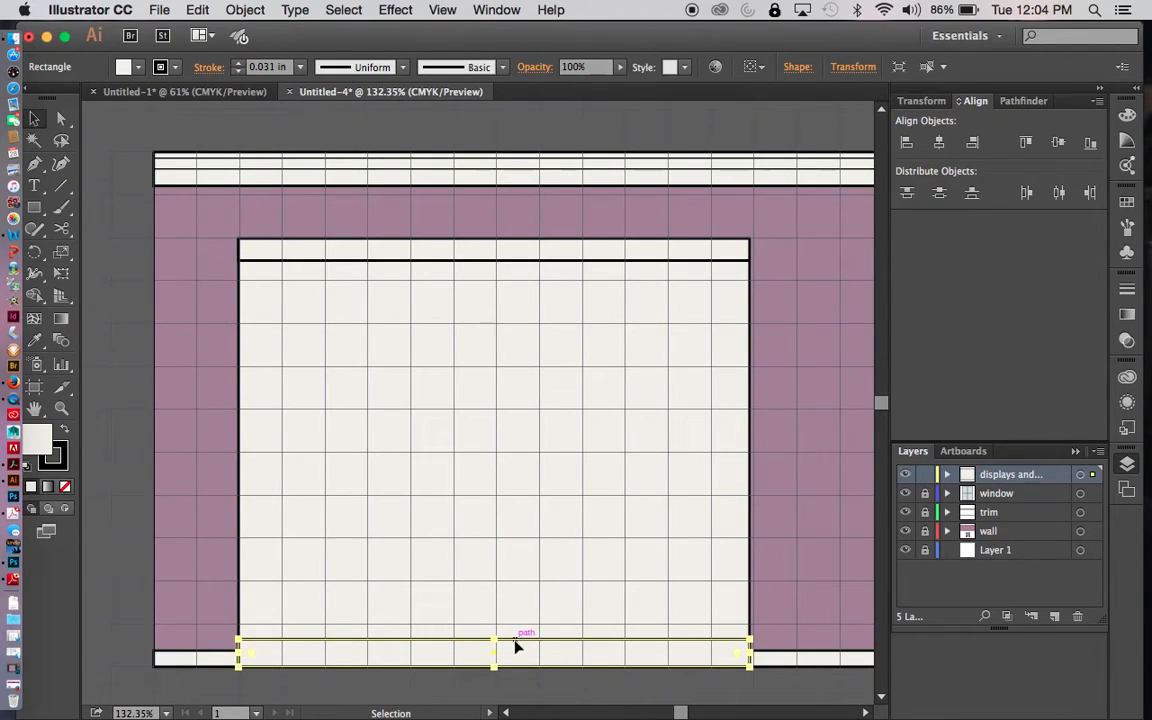
drag(497, 638, 496, 648)
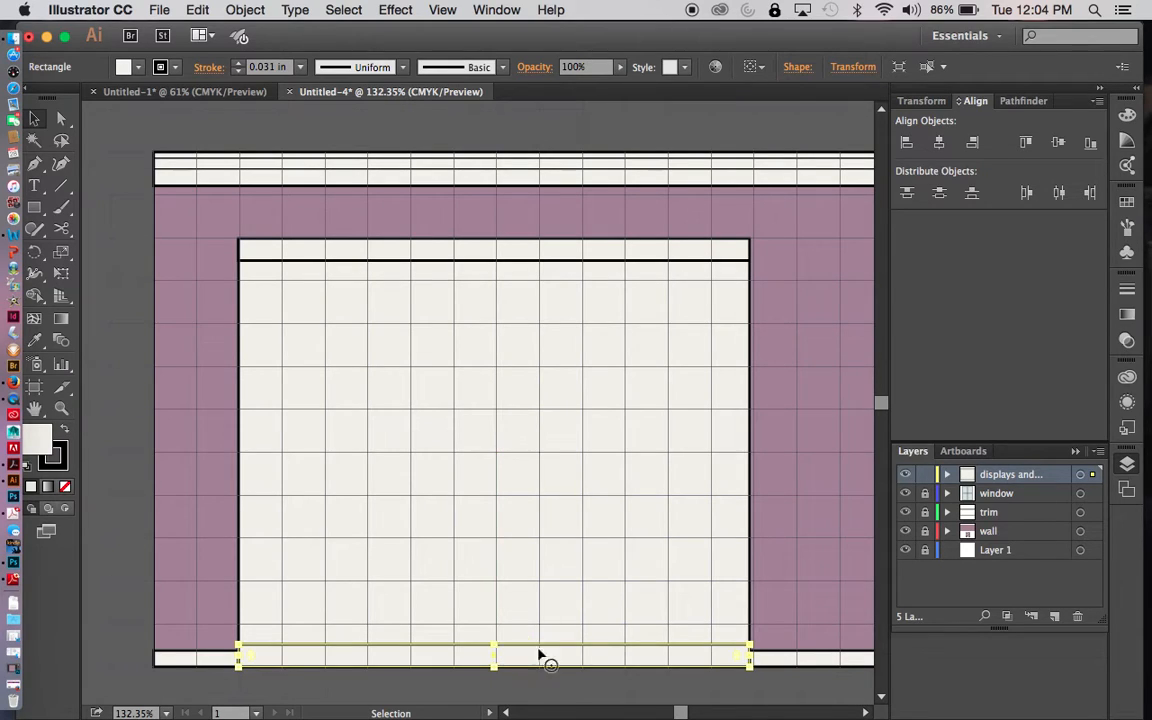
- Draw a narrow full-height vertical strip along the display unit's left edge and duplicate it to the right edge
click(673, 690)
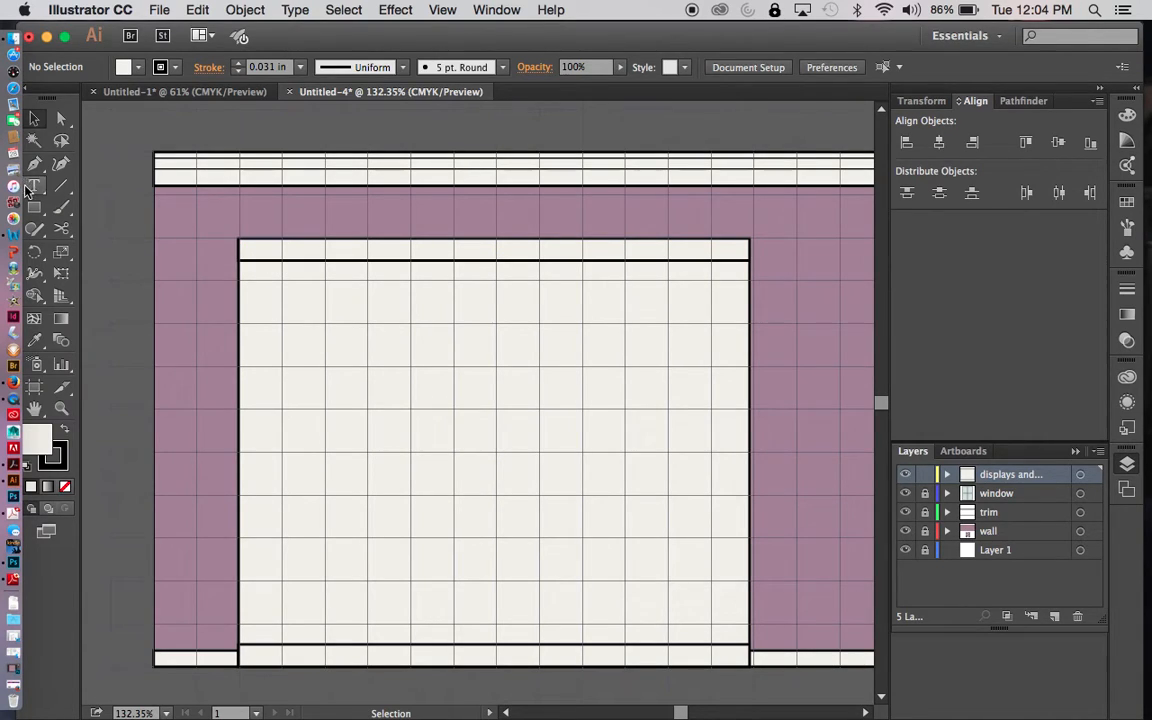
drag(34, 208, 100, 200)
drag(240, 241, 257, 664)
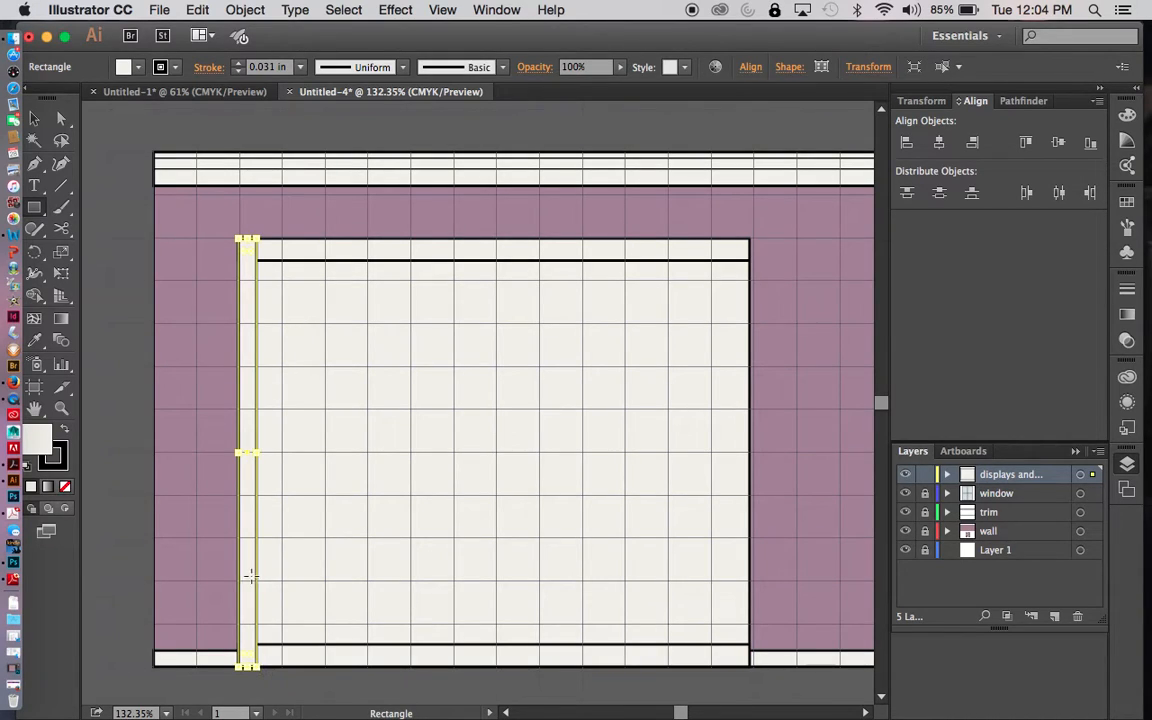
key(v)
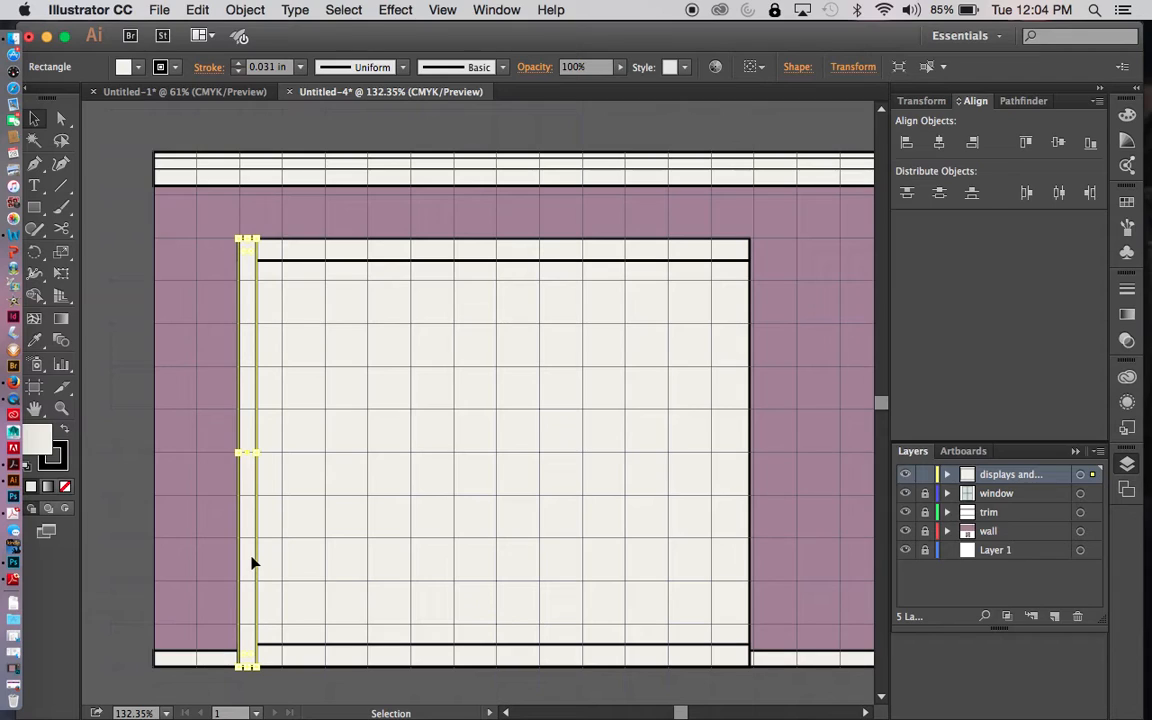
drag(251, 563, 740, 558)
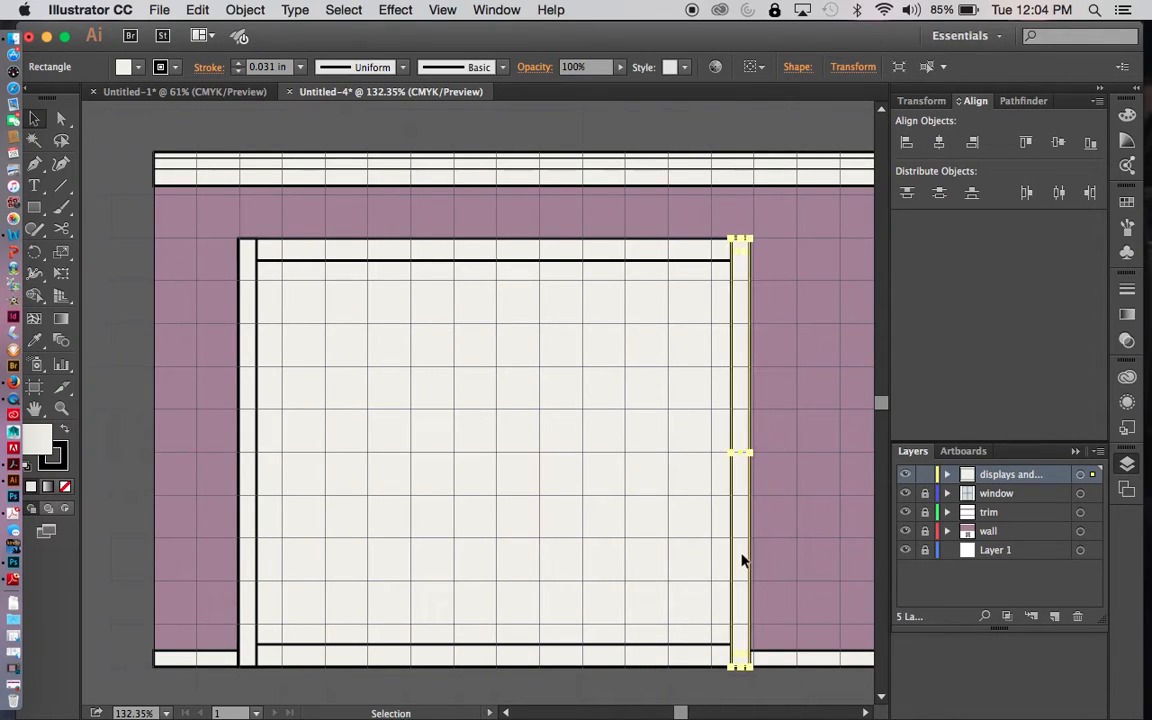
click(700, 690)
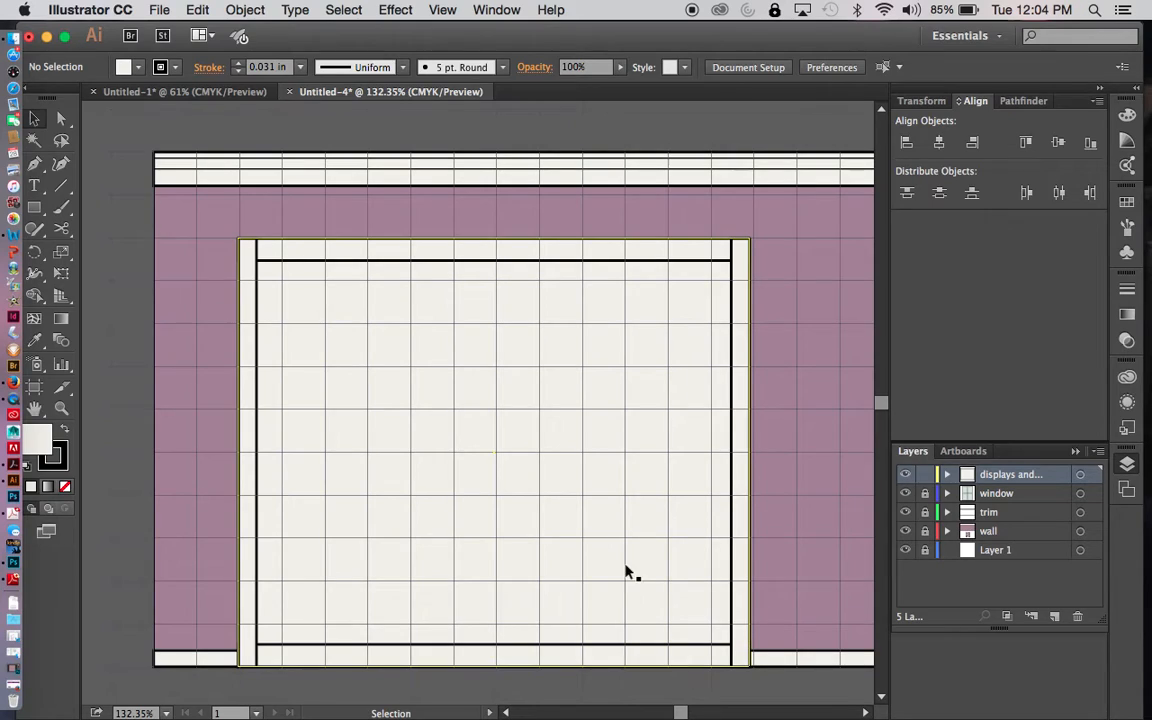
- Bring the display unit's upper and lower horizontal strips to the front so they overlap the vertical side strips
click(322, 253)
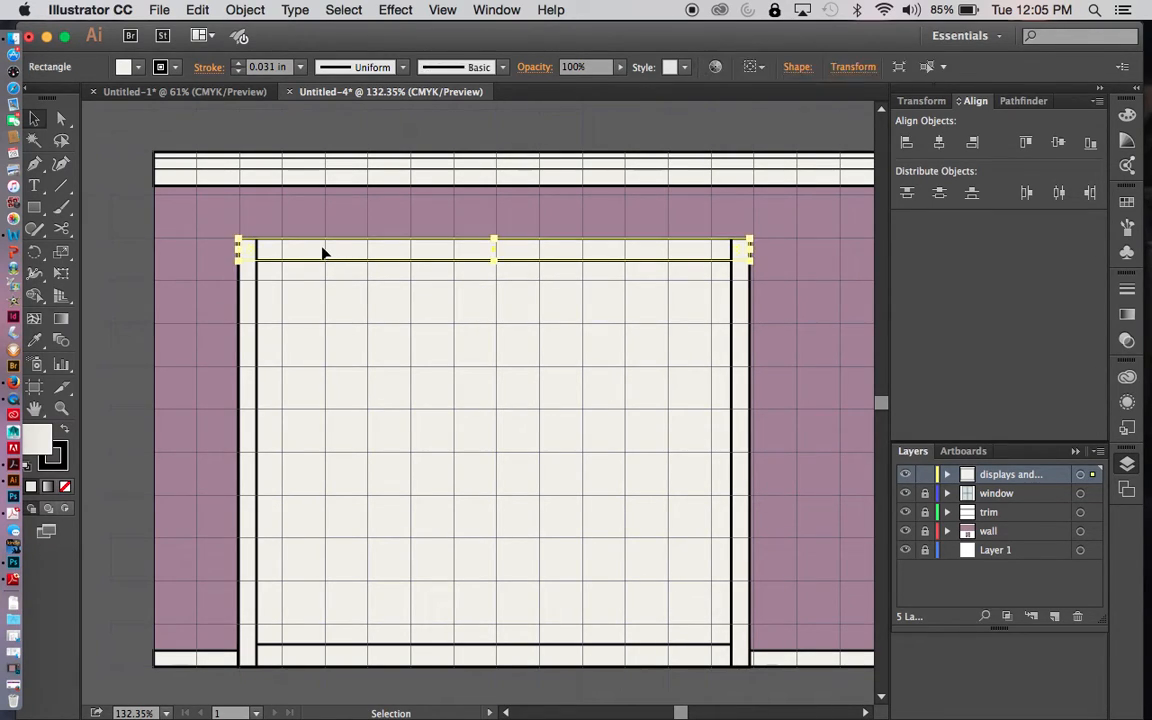
right_click(332, 253)
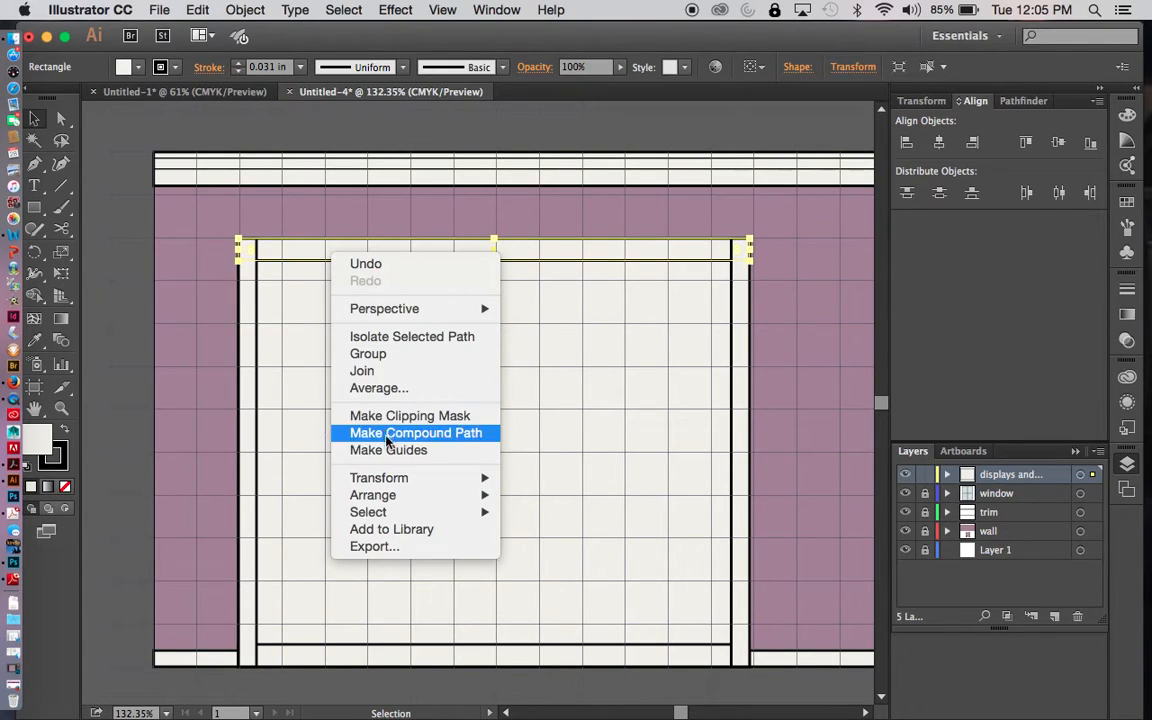
mouse_move(473, 498)
click(540, 497)
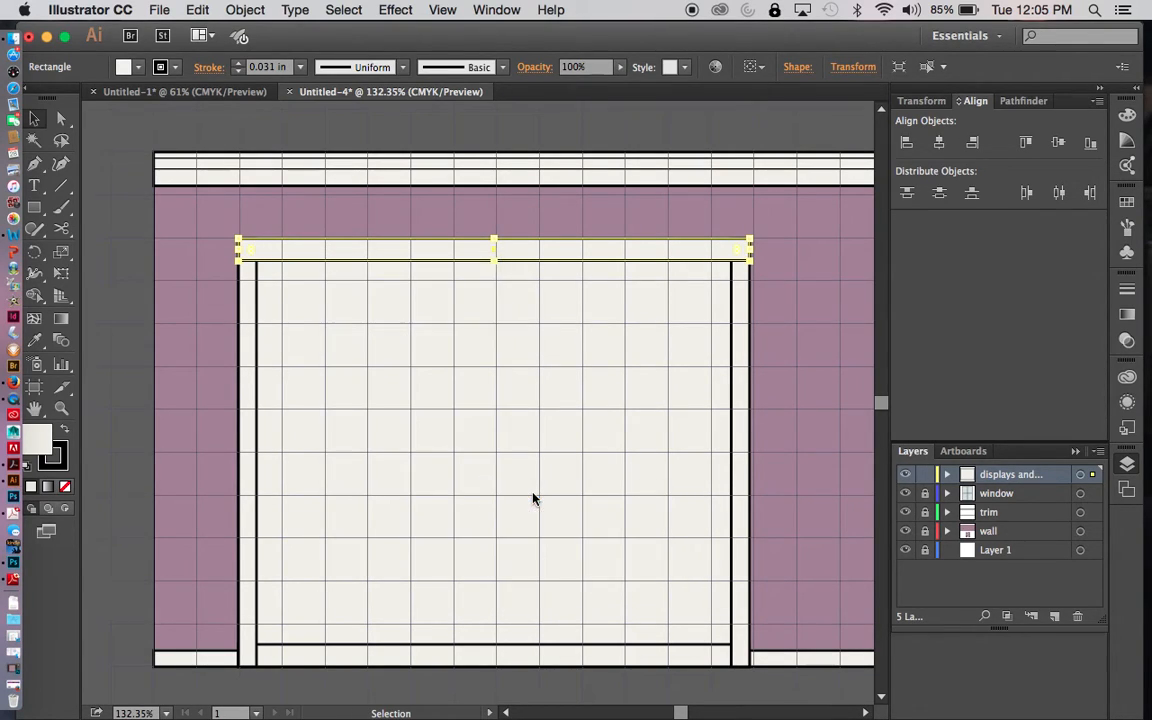
click(480, 690)
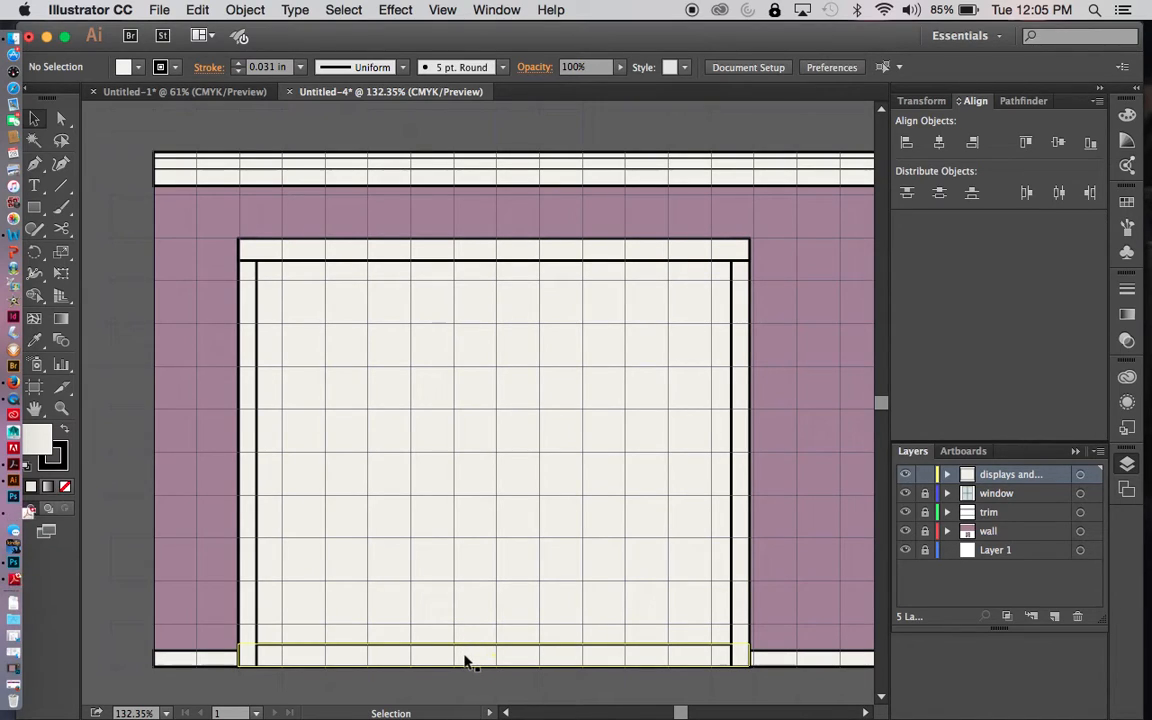
click(465, 661)
right_click(462, 658)
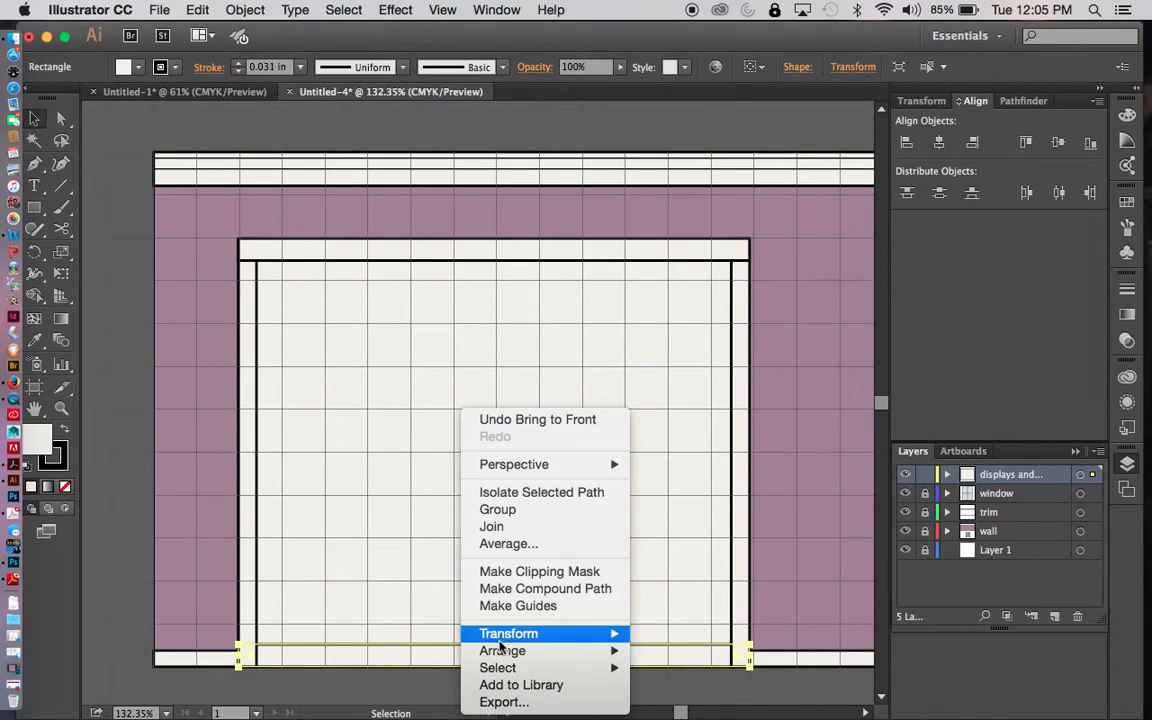
mouse_move(500, 652)
click(684, 623)
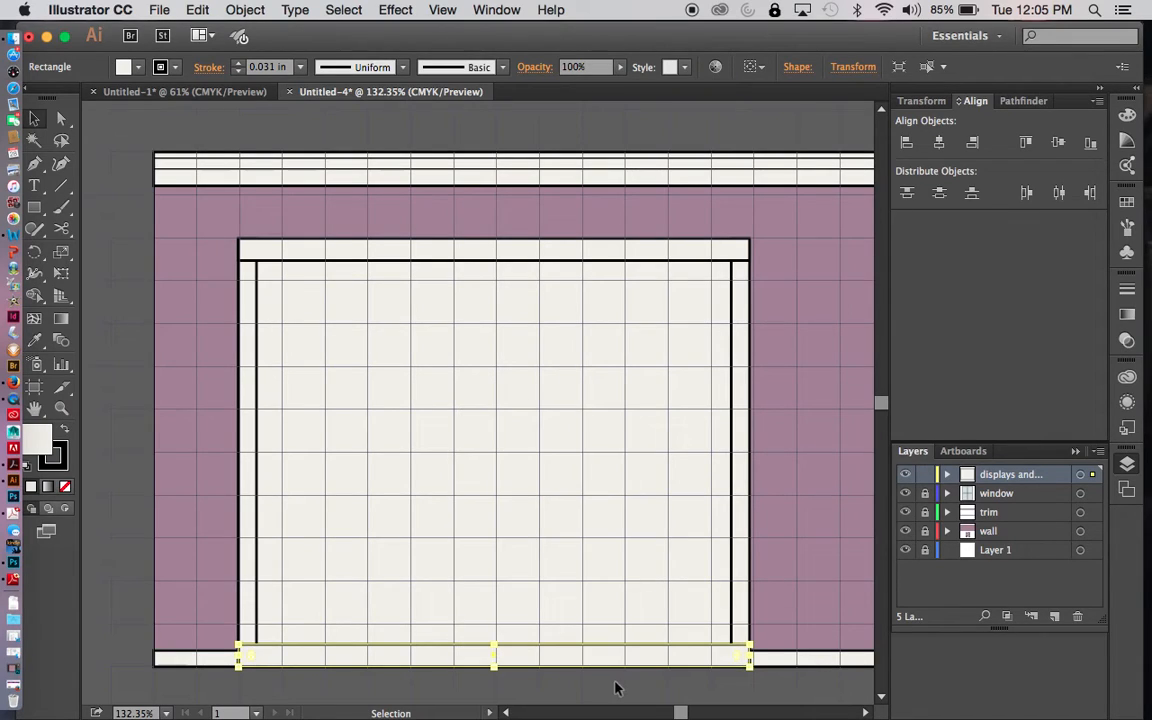
click(617, 688)
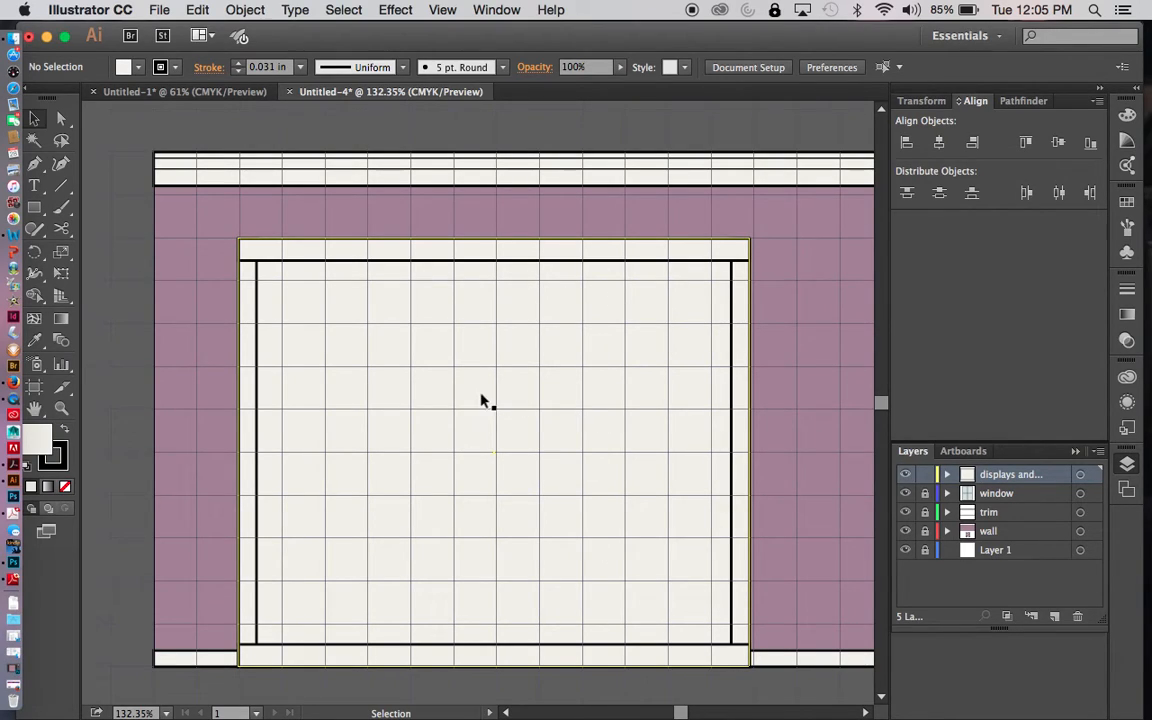
- Draw a thin vertical divider down the center of the display unit, from the upper strip to the lower strip
drag(34, 207, 105, 208)
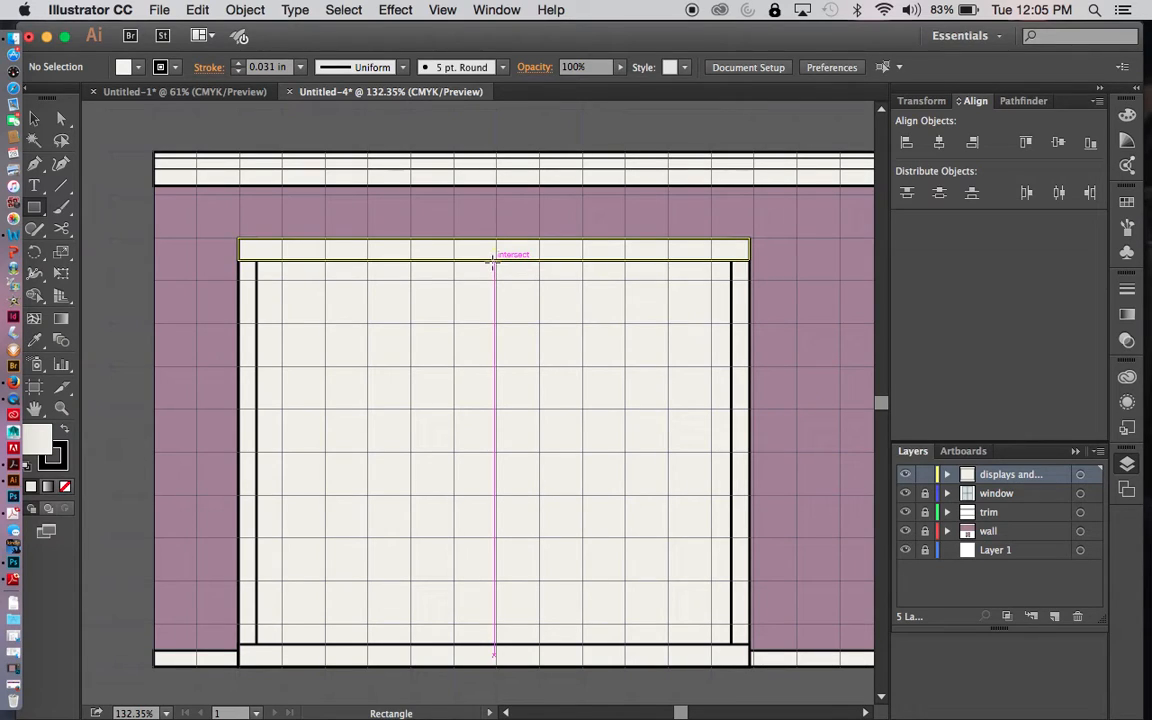
mouse_move(491, 262)
mouse_down()
mouse_move(489, 653)
mouse_move(498, 645)
mouse_up()
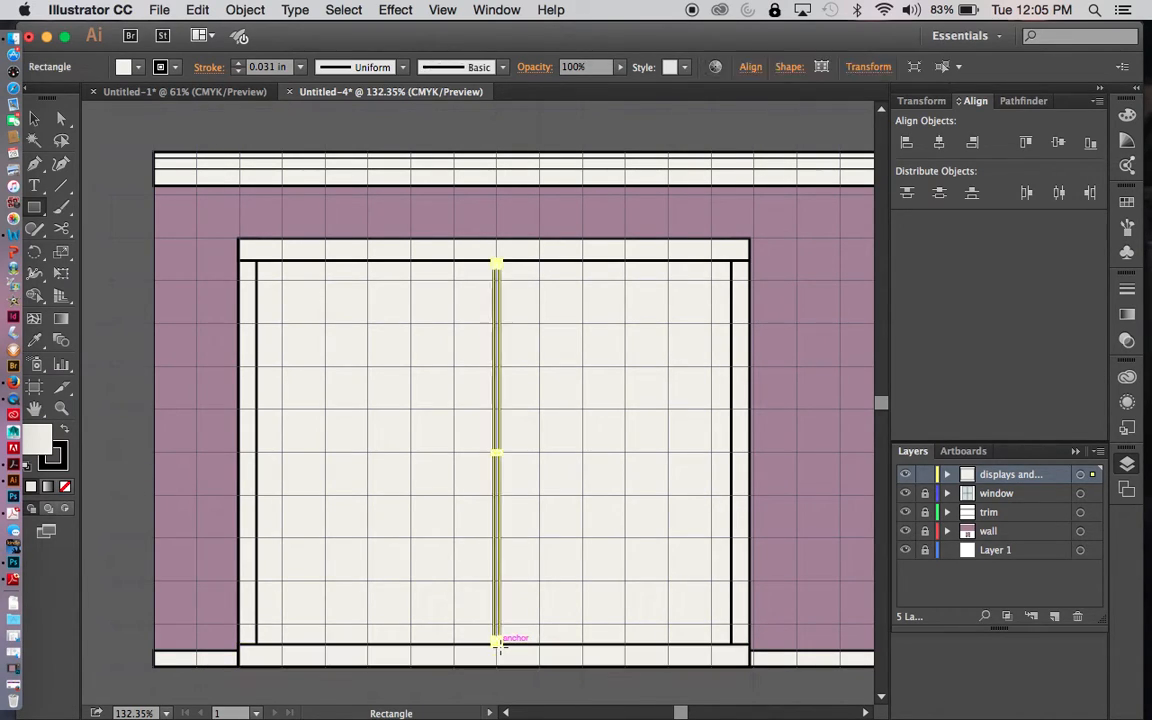
key(v)
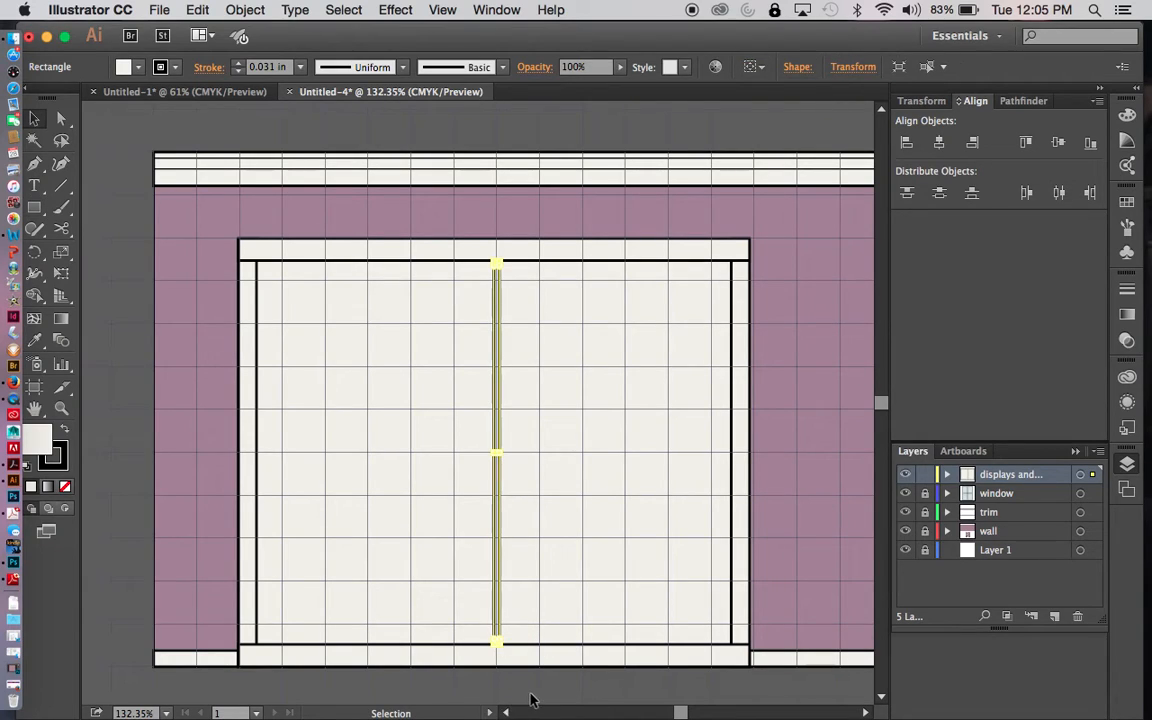
click(533, 698)
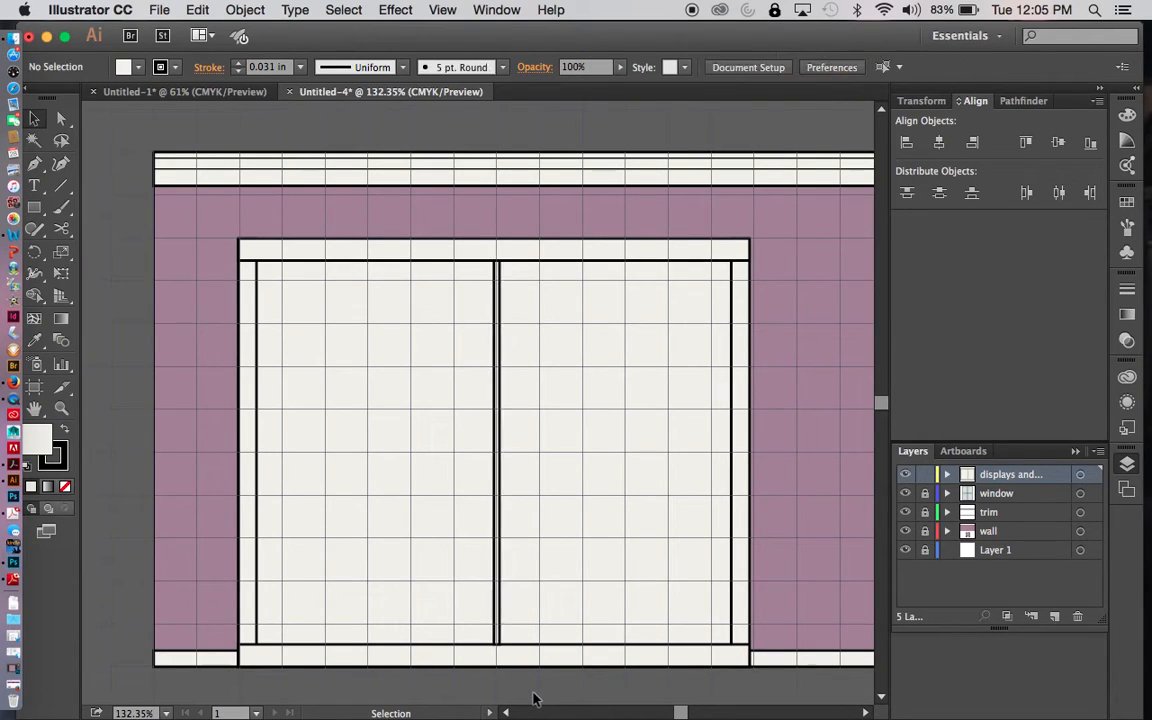
- Set the center divider's stroke weight to 0.016 in
click(499, 568)
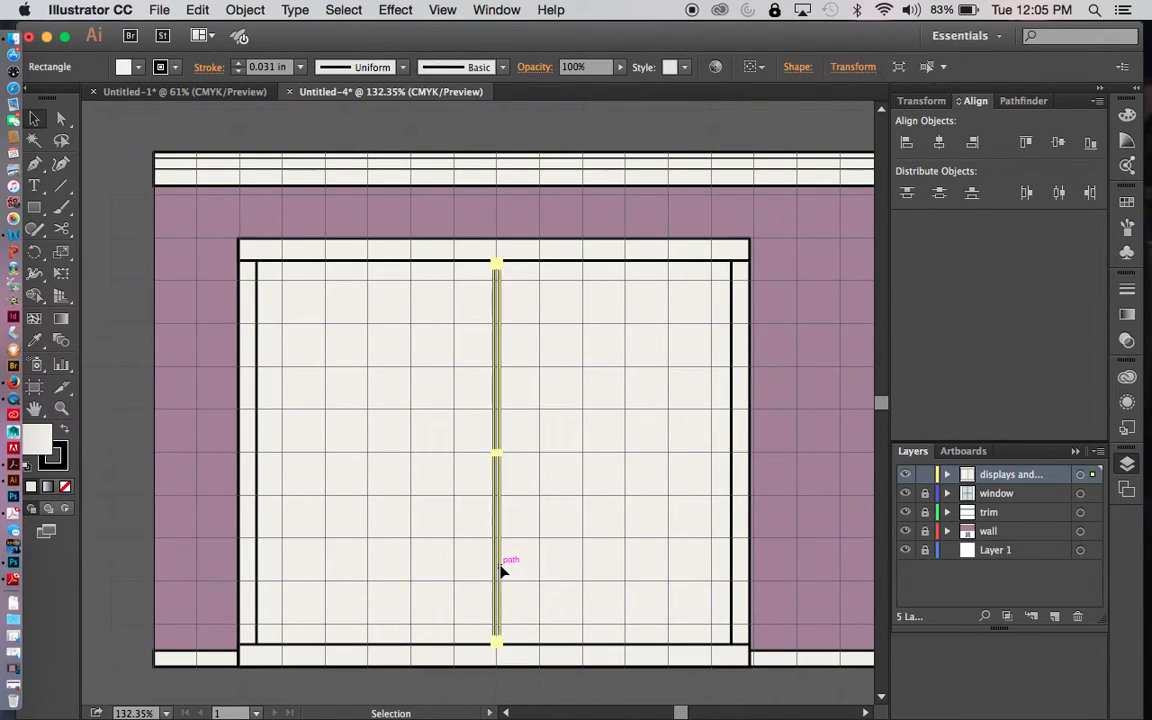
click(303, 68)
click(285, 96)
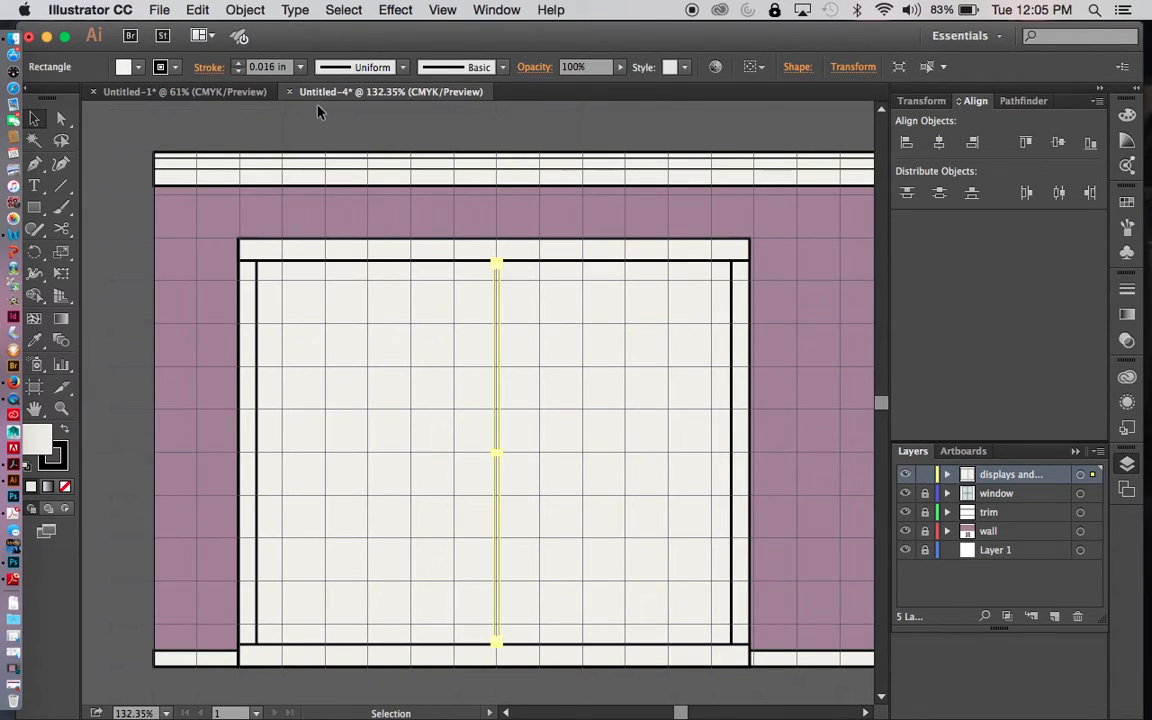
click(181, 214)
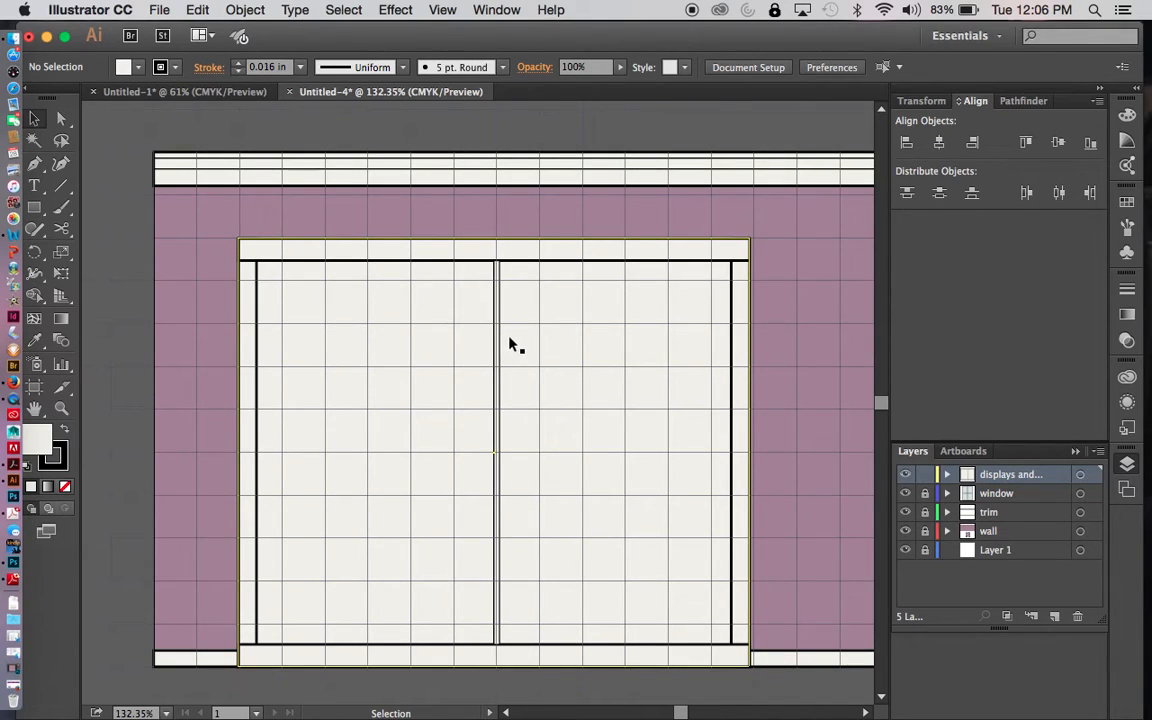
- Draw a thin horizontal shelf in the unit's right half, from the center divider to the side strip, starting at the second grid line below the unit's top
click(40, 207)
drag(43, 210, 95, 187)
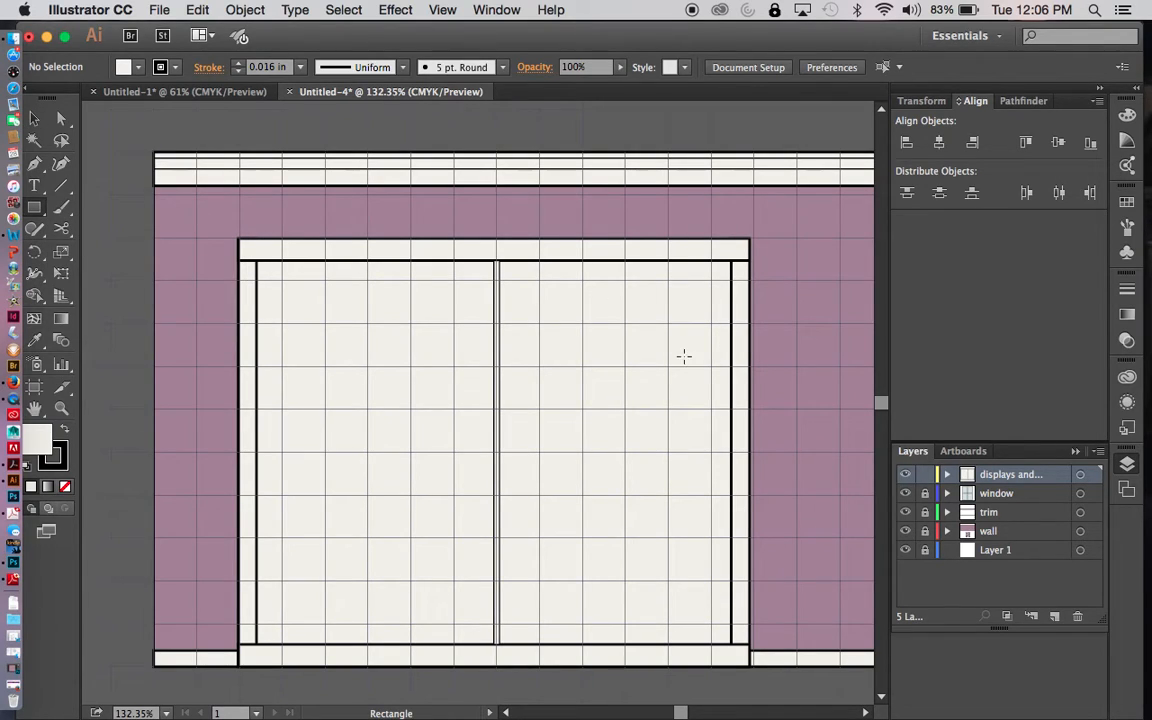
drag(501, 325, 731, 330)
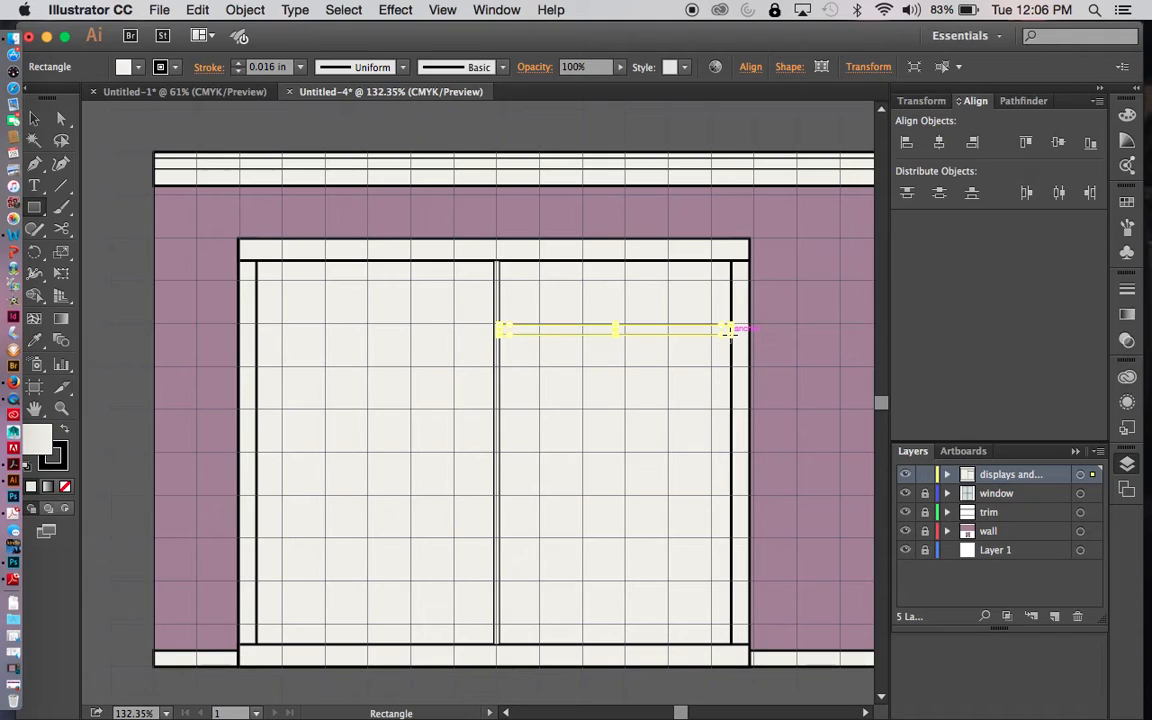
key(v)
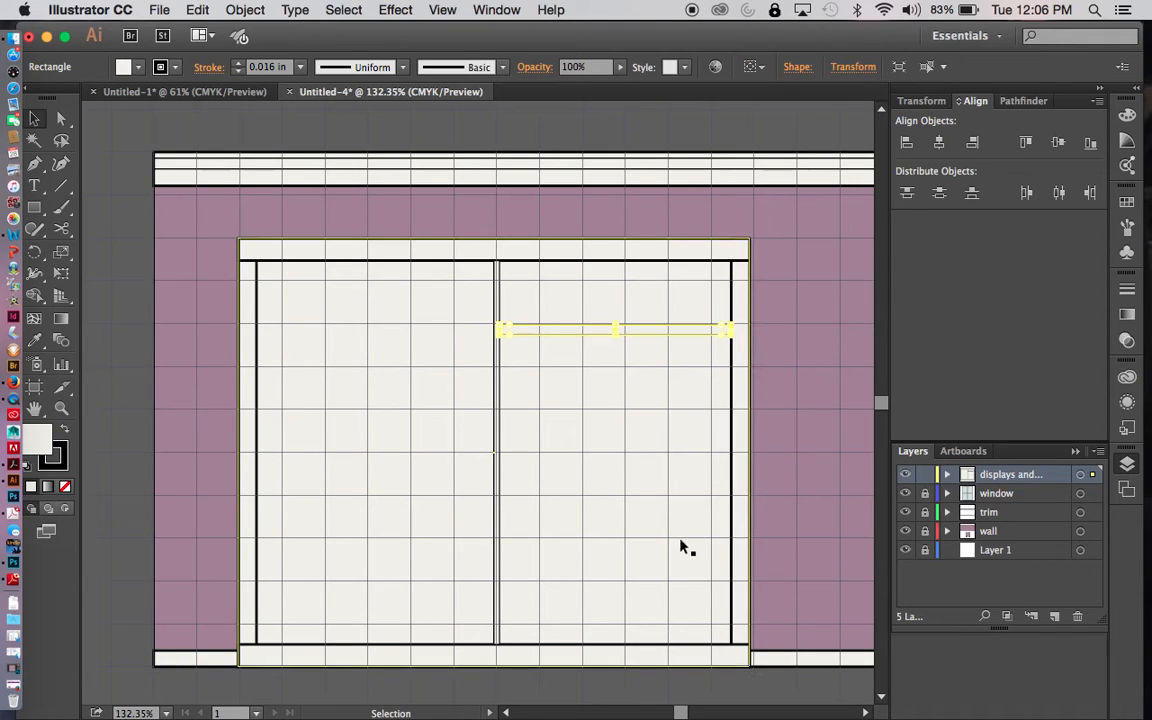
click(676, 688)
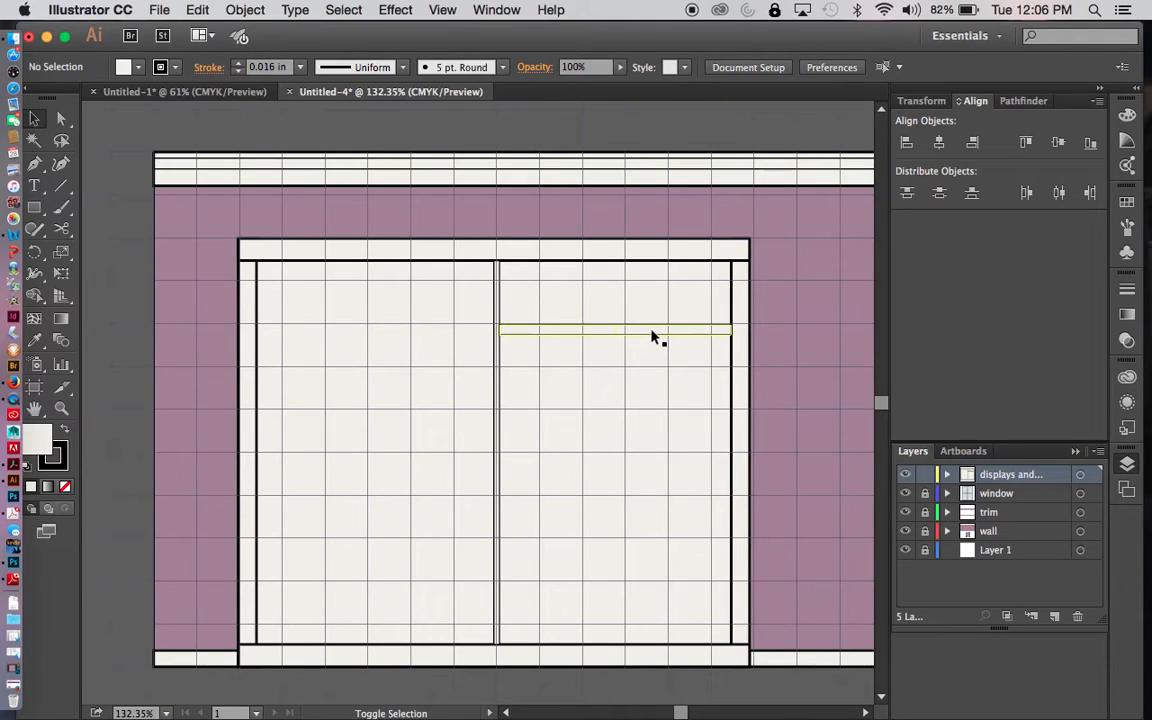
- Duplicate the shelf straight down and position the copy just above the unit's mid-height grid line
drag(651, 337, 648, 464)
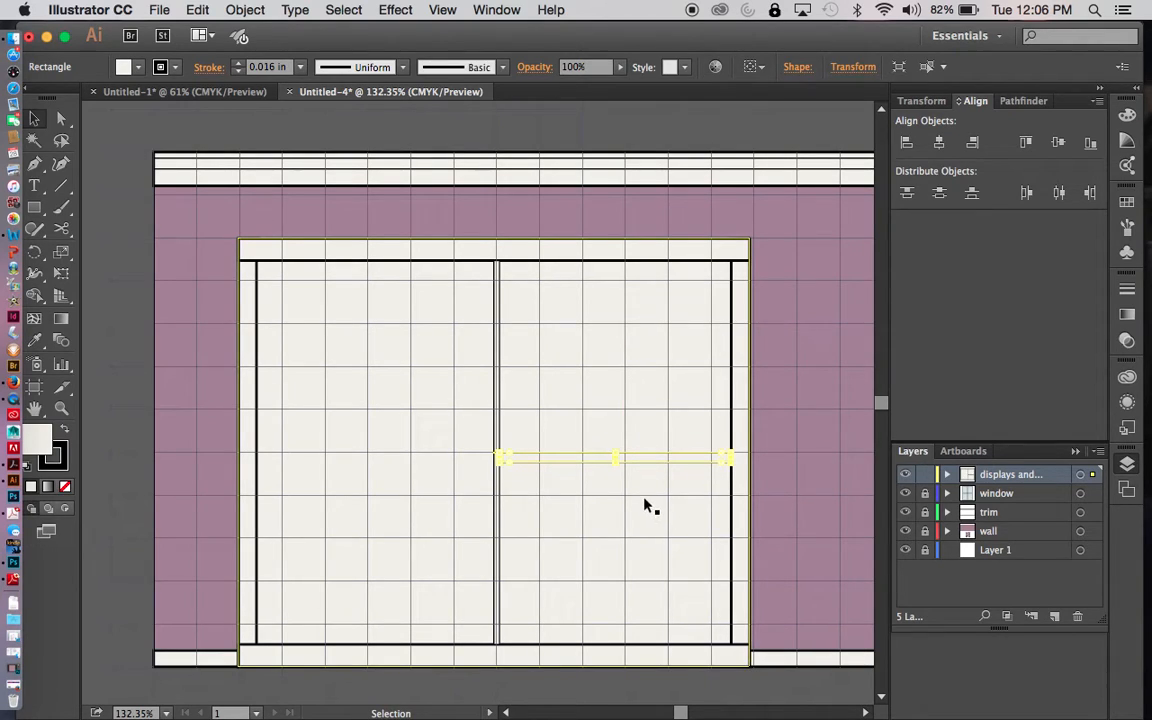
key(super+z)
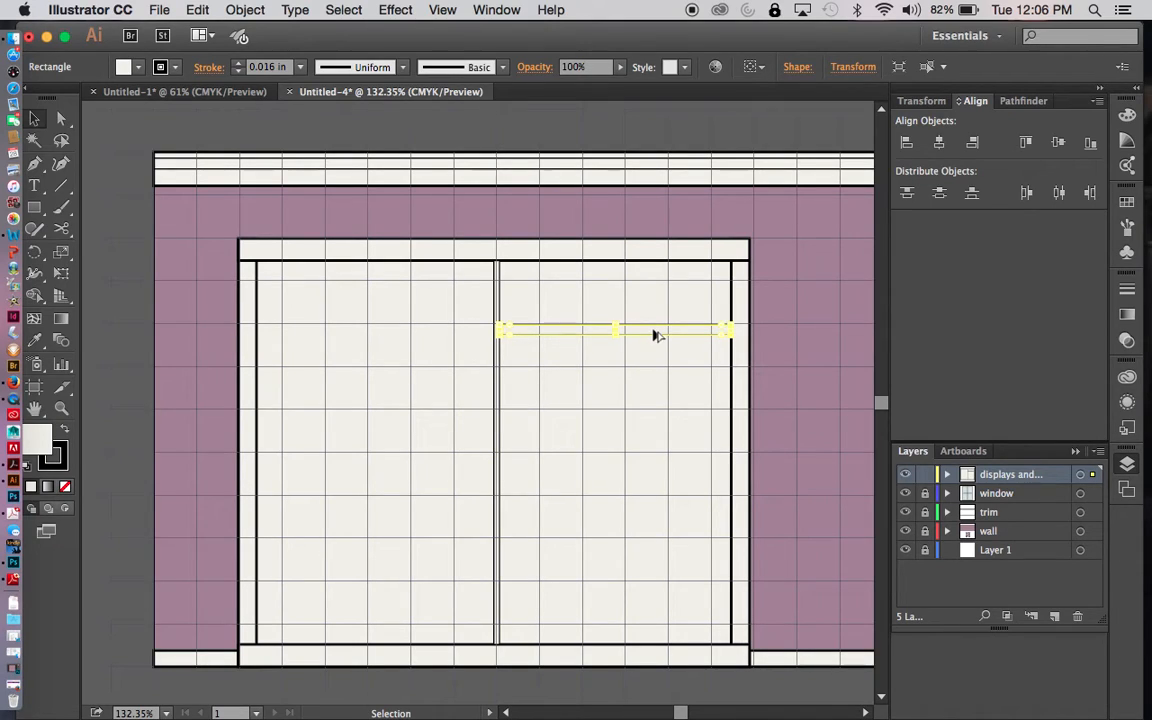
drag(657, 335, 656, 466)
click(662, 535)
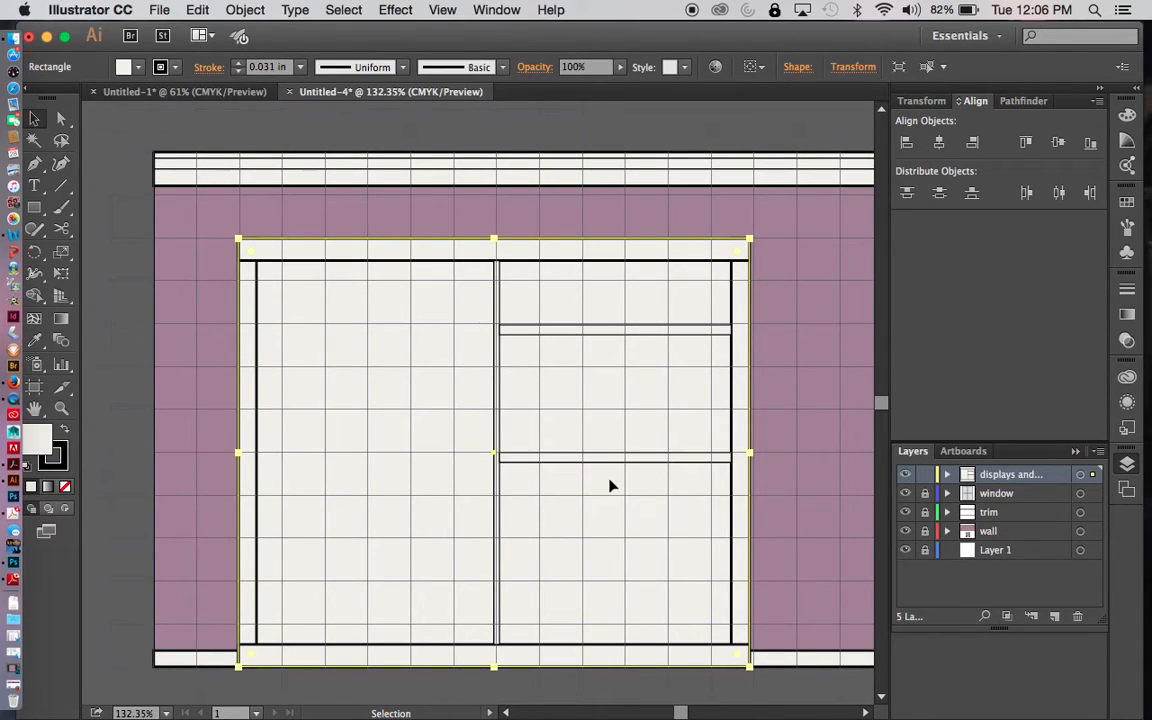
drag(616, 460, 616, 450)
click(581, 646)
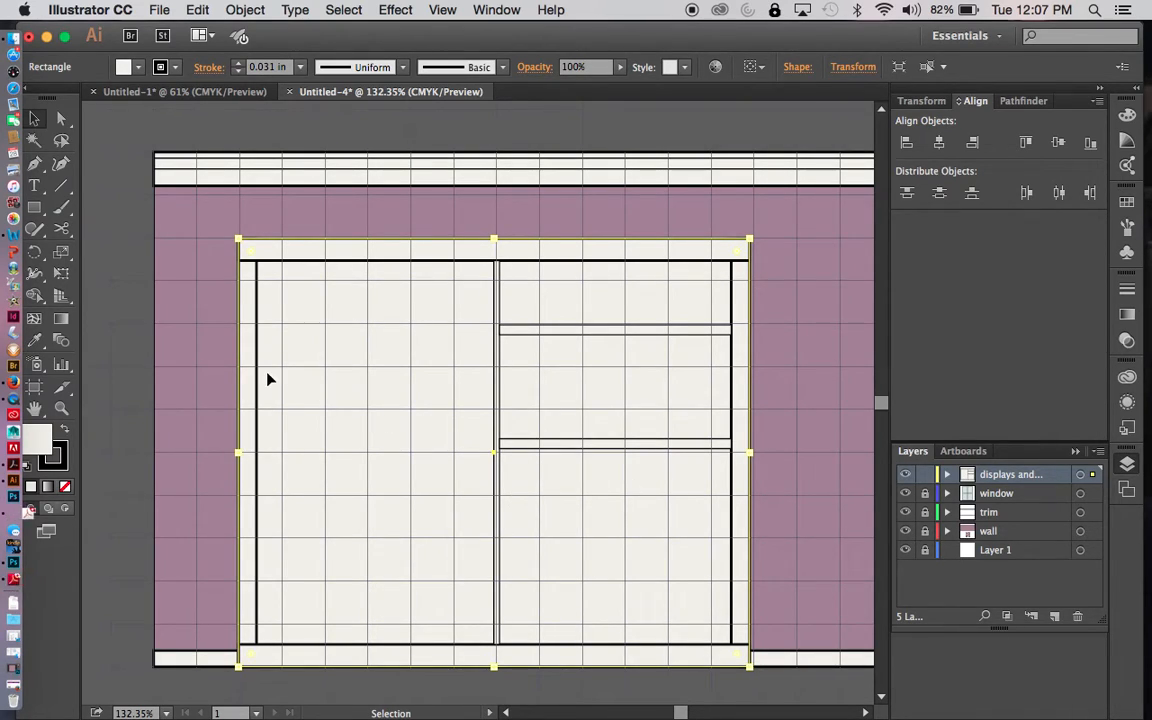
click(35, 209)
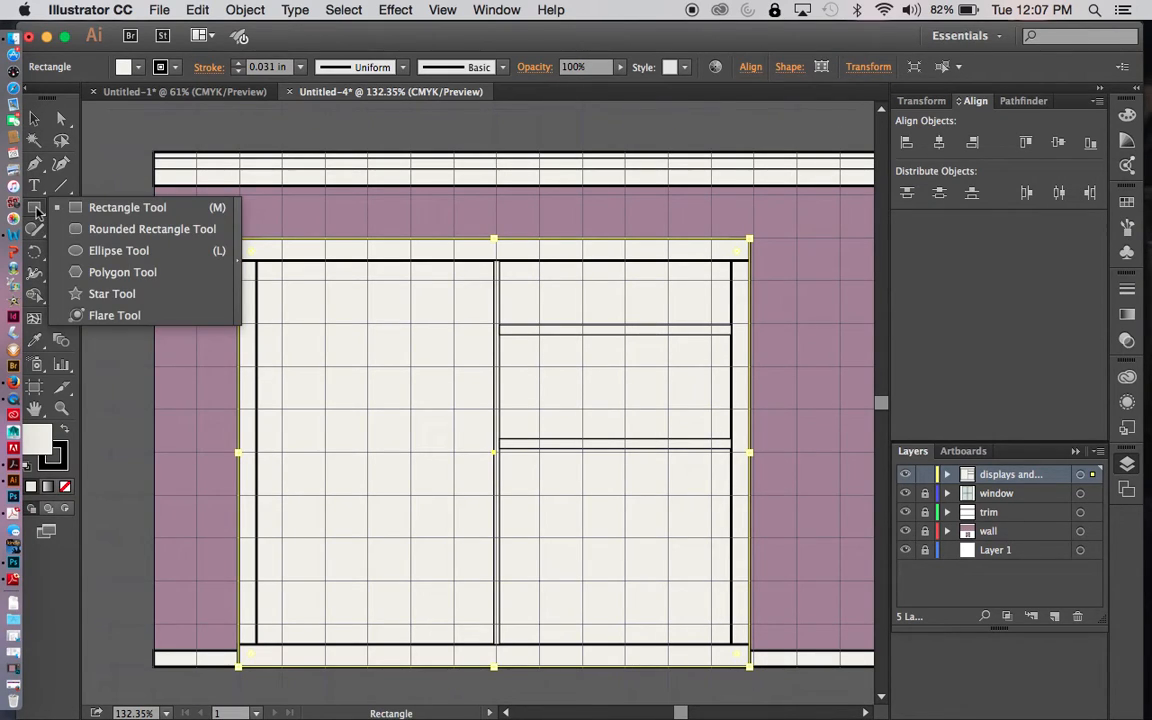
click(96, 205)
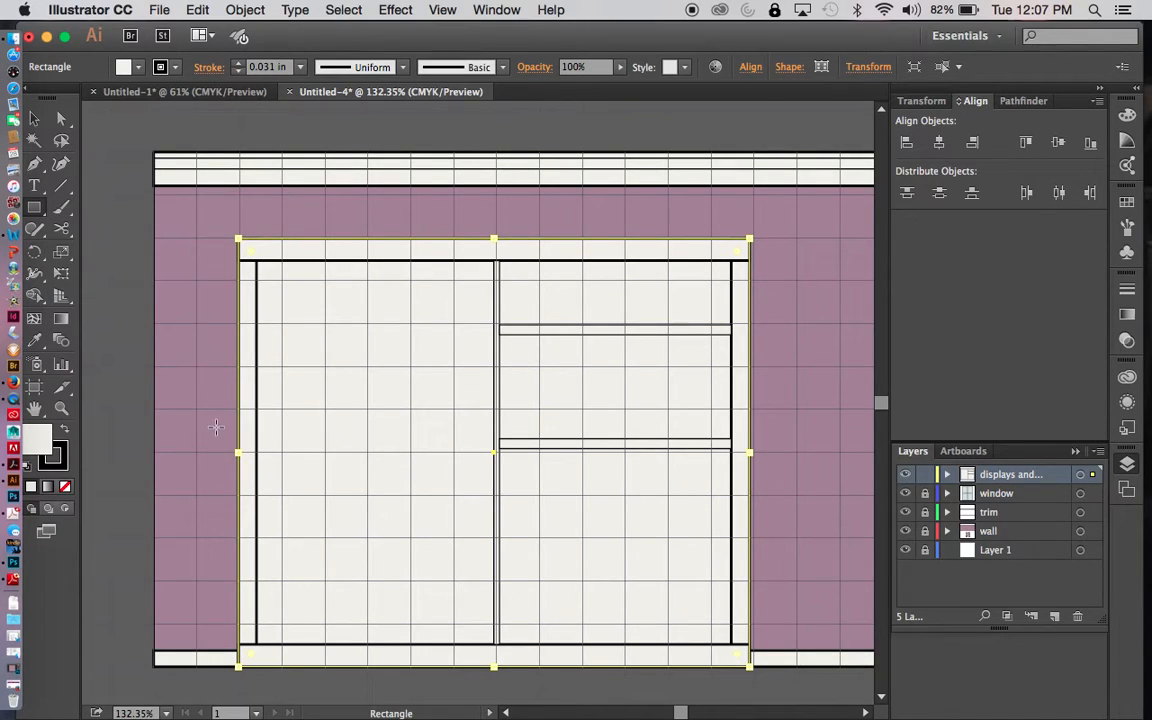
click(125, 67)
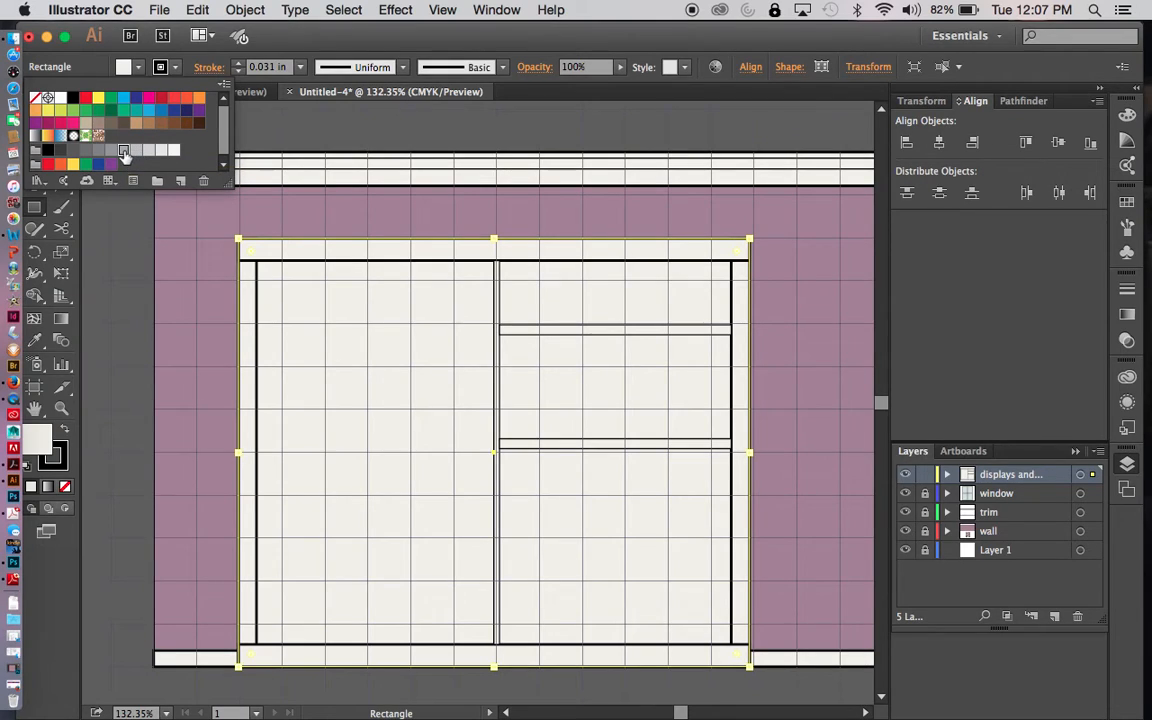
click(123, 150)
click(222, 265)
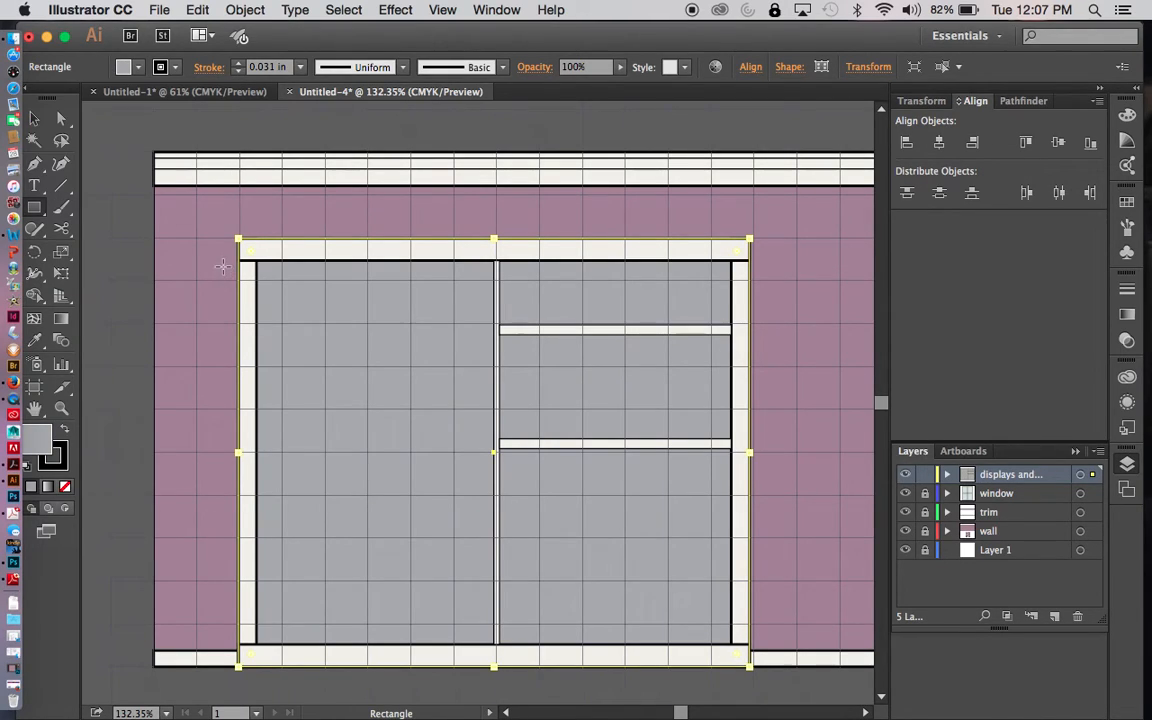
key(super+z)
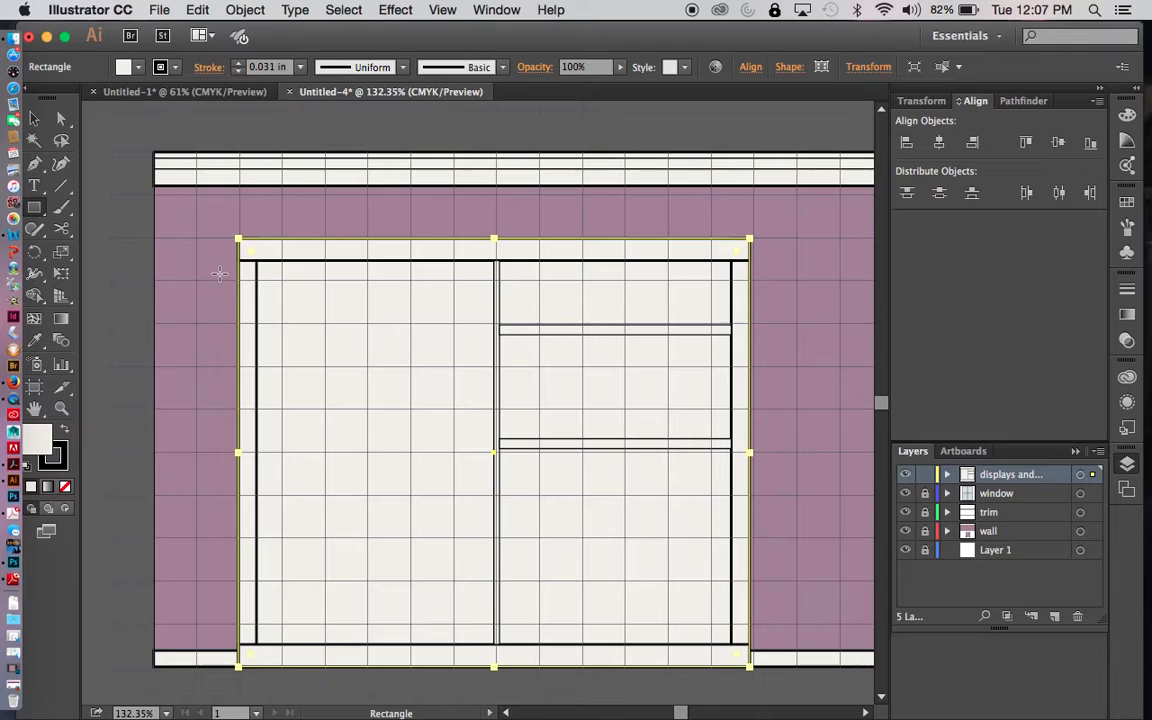
key(v)
click(190, 390)
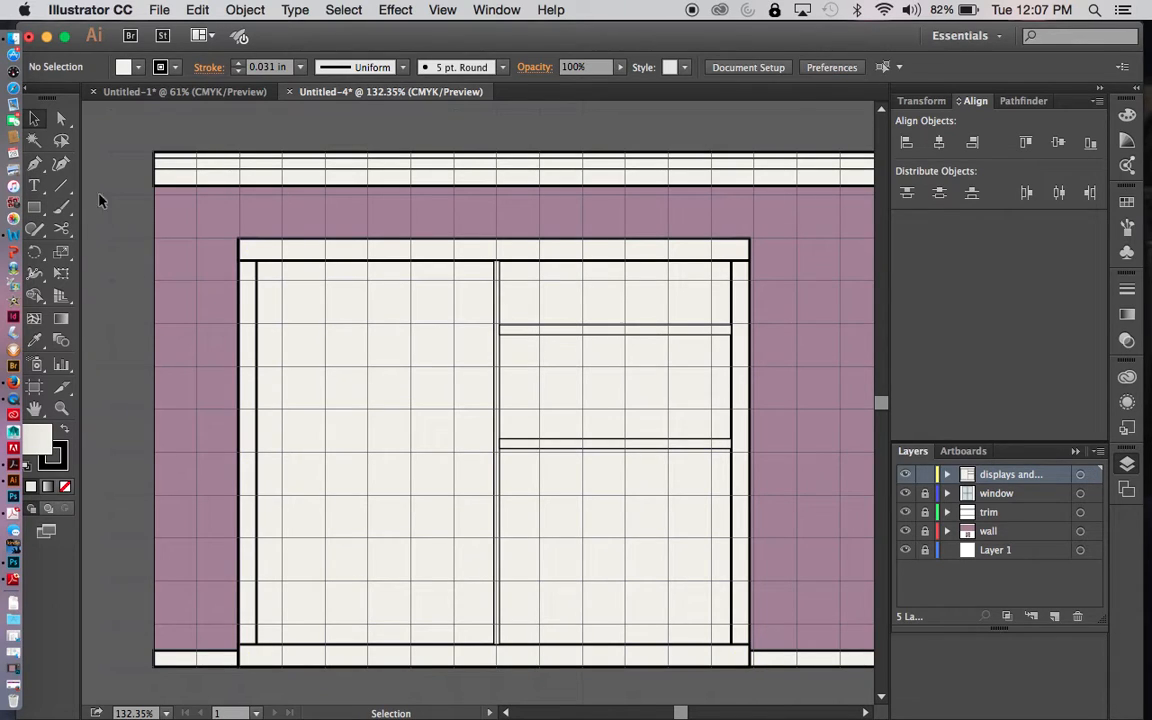
- Draw a thin gray bar across the unit's left half, from the side strip to the center divider, just above the fourth grid line below the unit's top
click(36, 208)
click(140, 68)
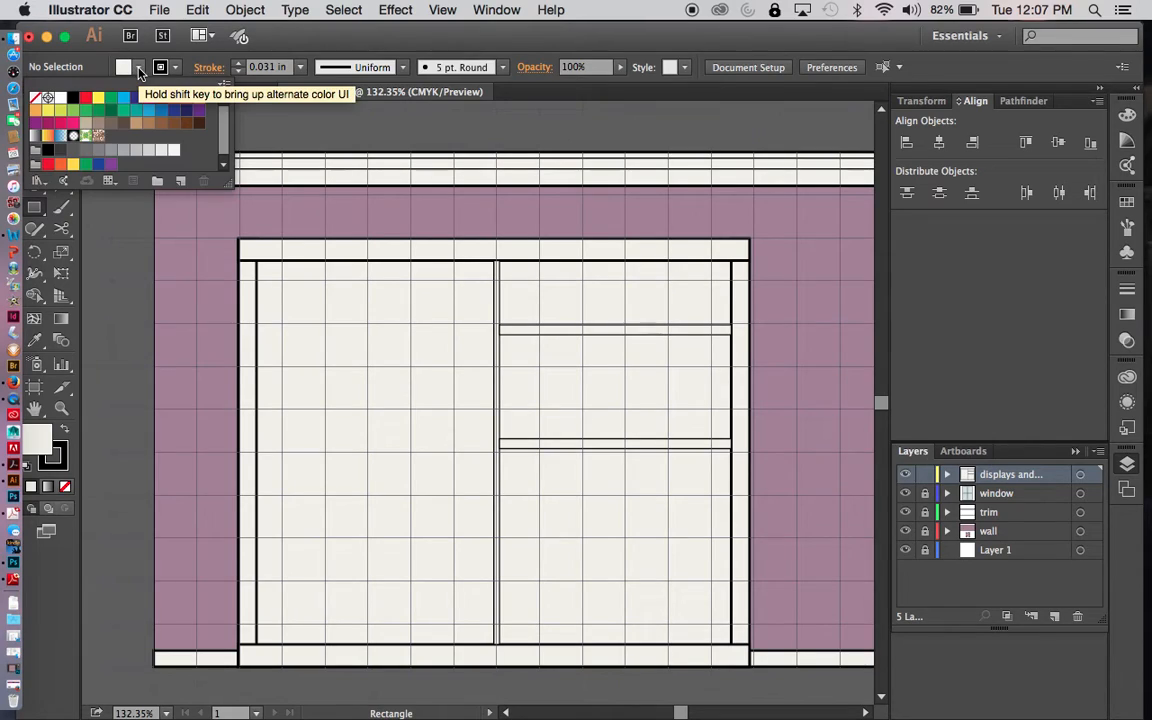
click(123, 151)
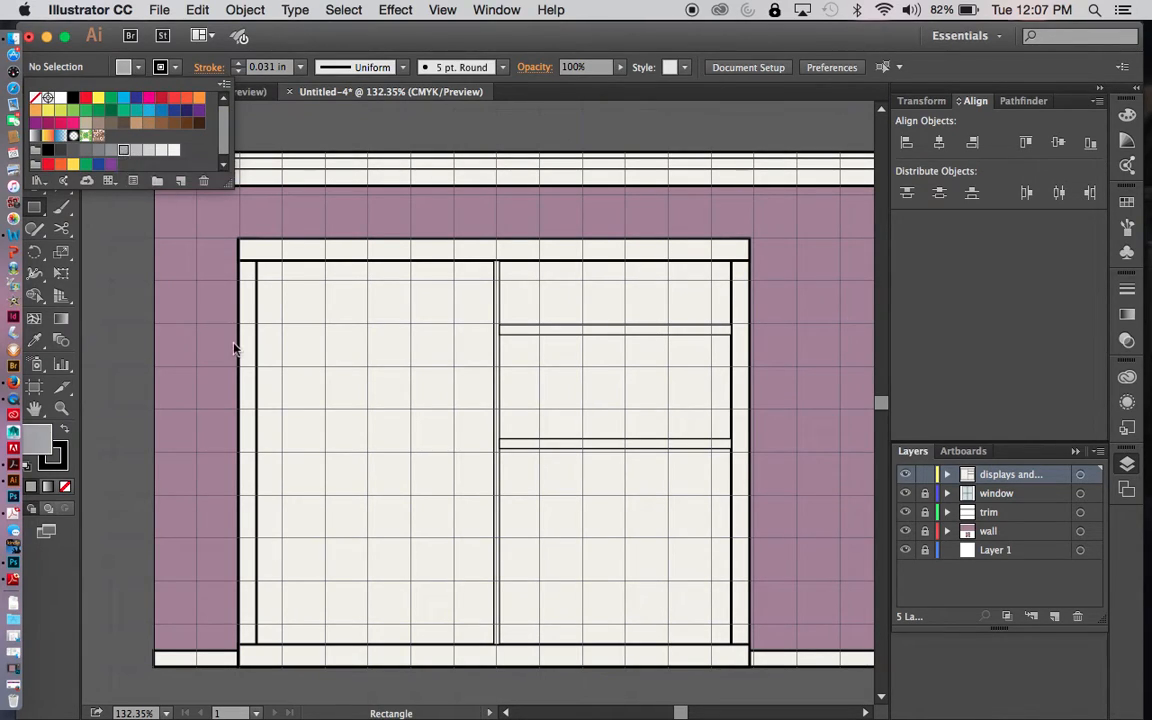
click(257, 393)
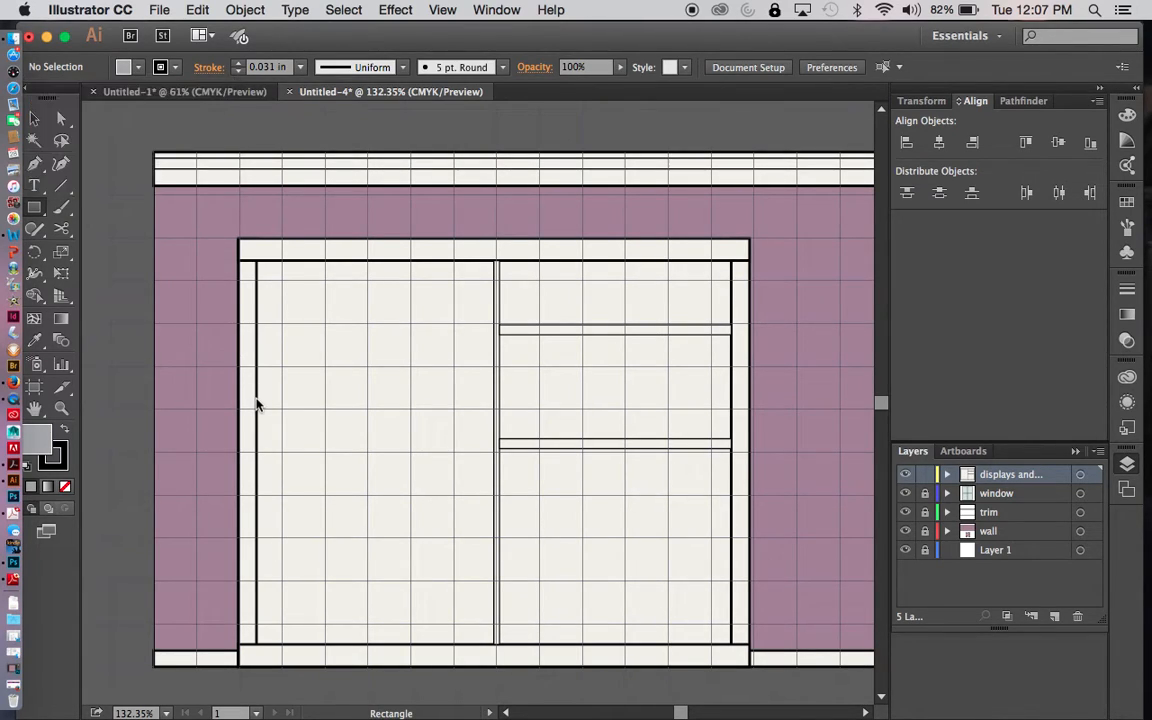
drag(257, 393, 491, 396)
key(v)
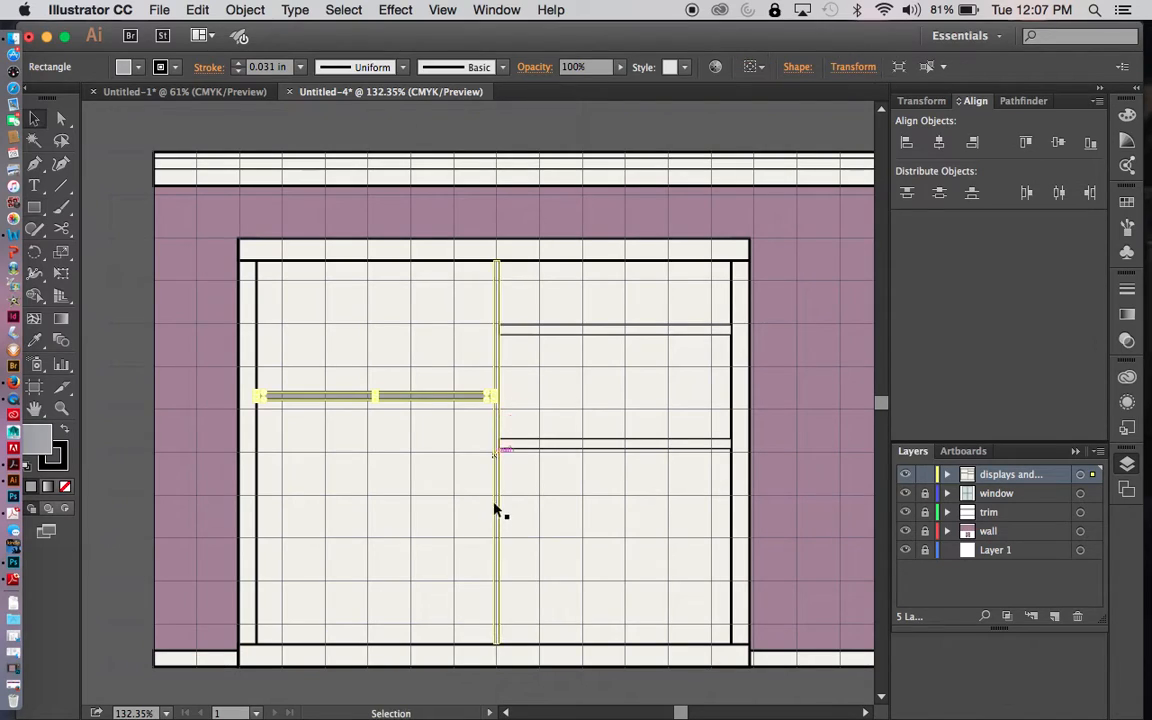
click(425, 460)
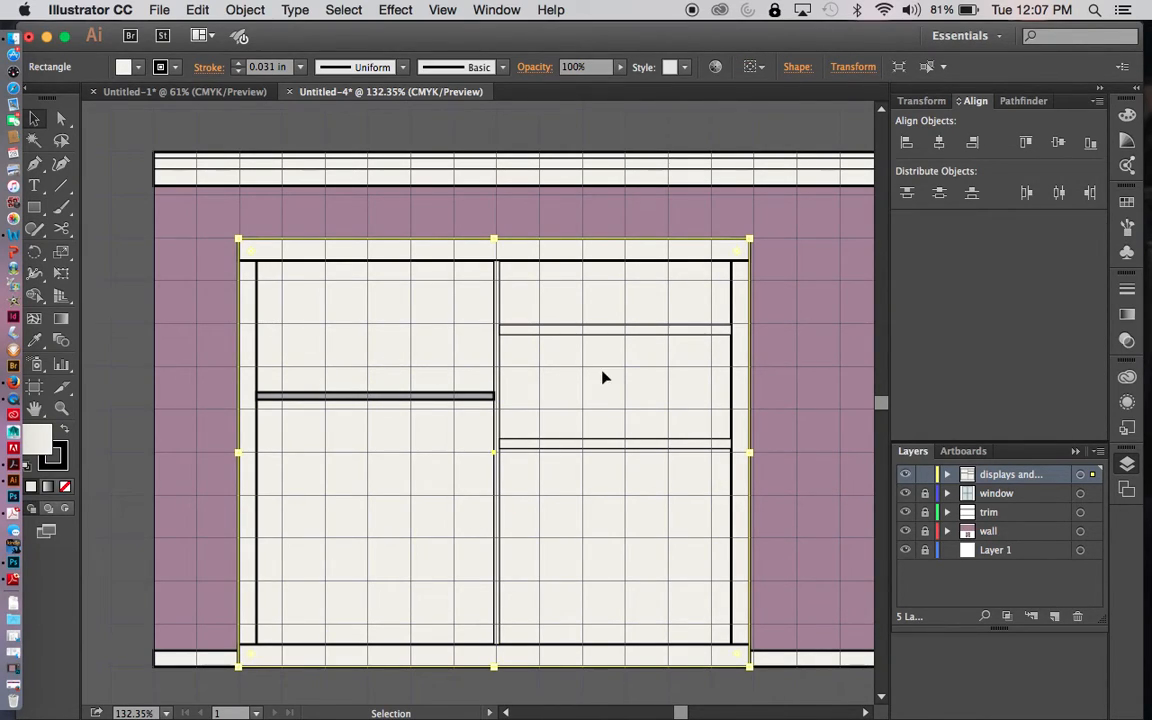
- Duplicate the right half's upper shelf into the left half, placing the copy above the gray bar, just above the second grid line
click(613, 332)
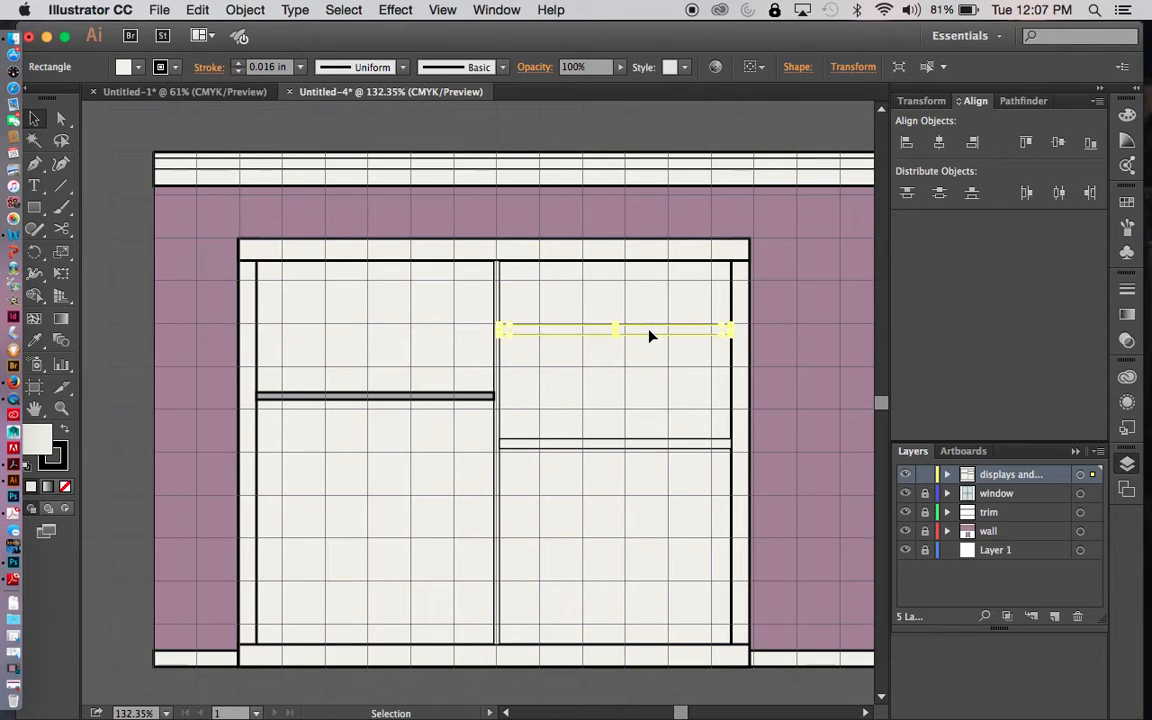
drag(652, 333, 411, 315)
click(588, 513)
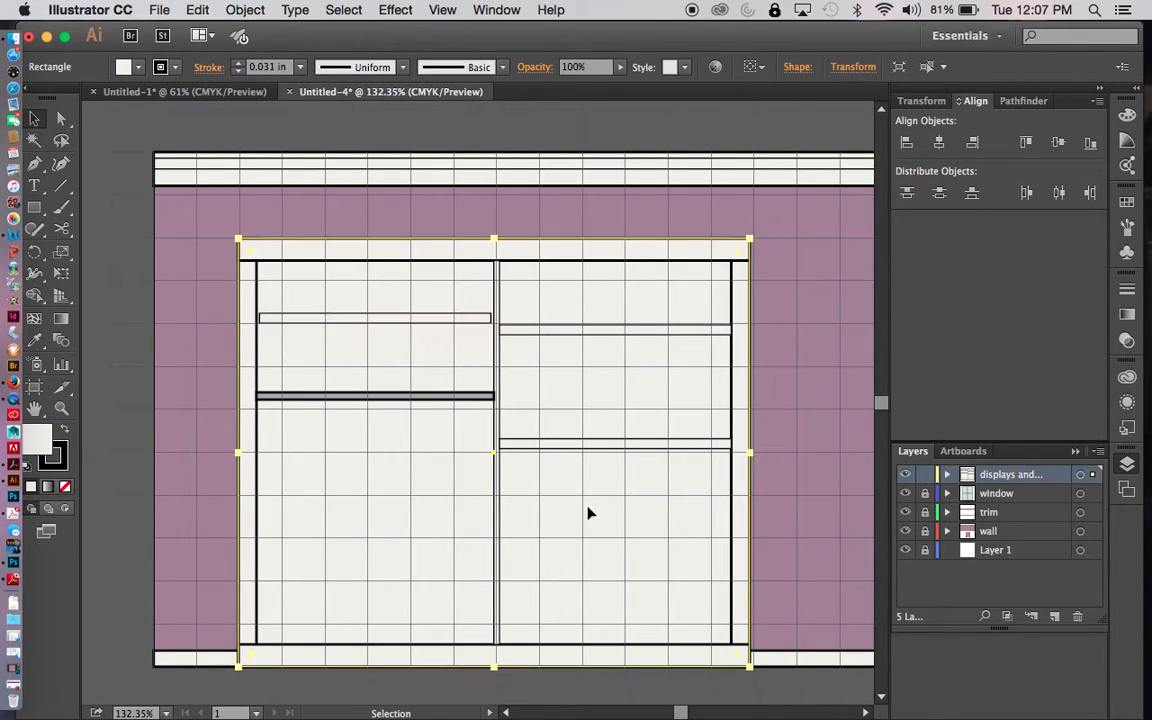
- Set the gray bar's stroke weight to 0.016 in
click(440, 397)
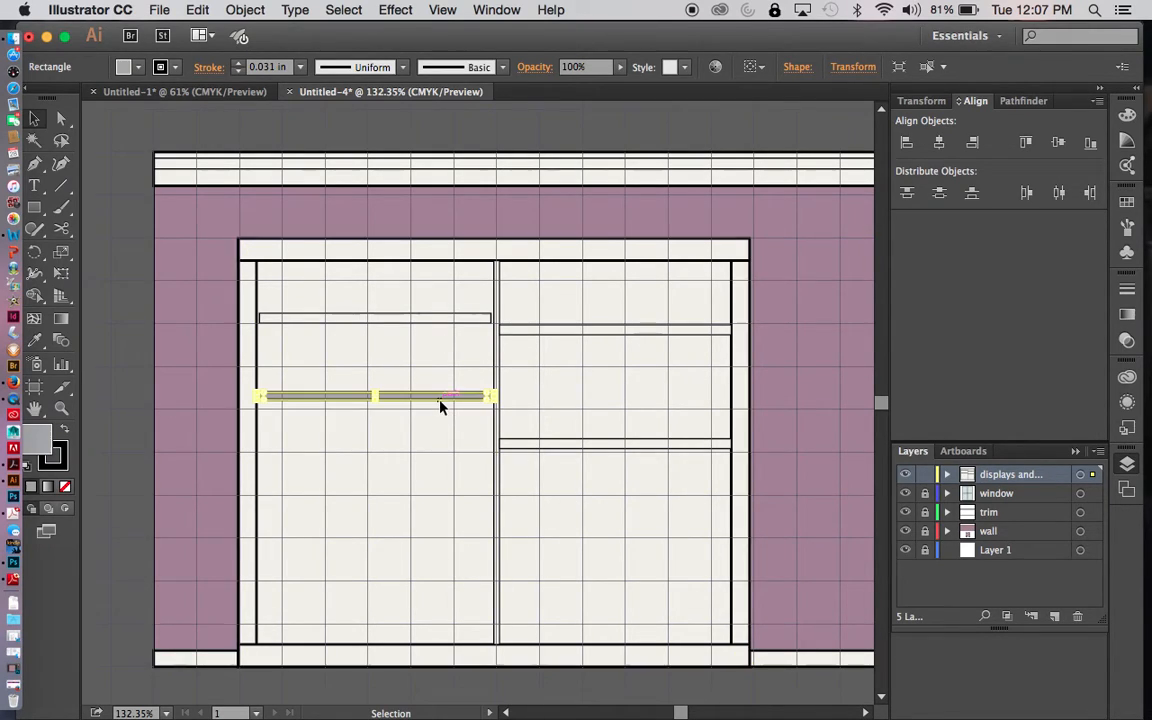
click(299, 67)
click(320, 107)
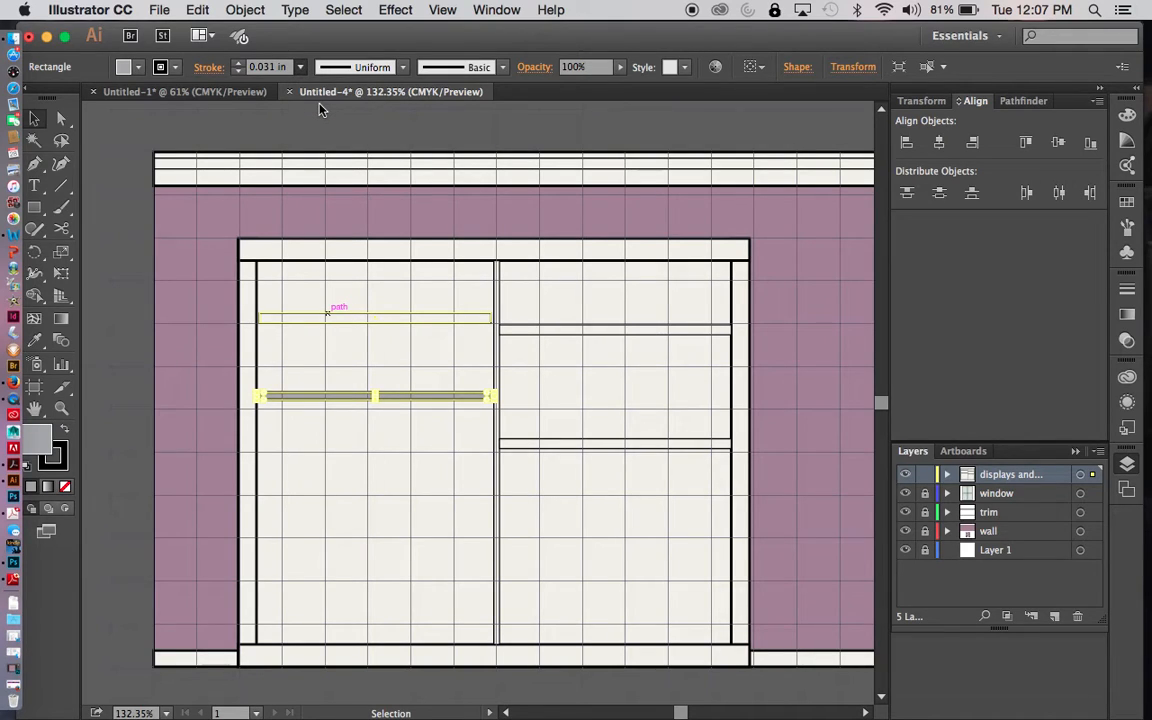
click(195, 278)
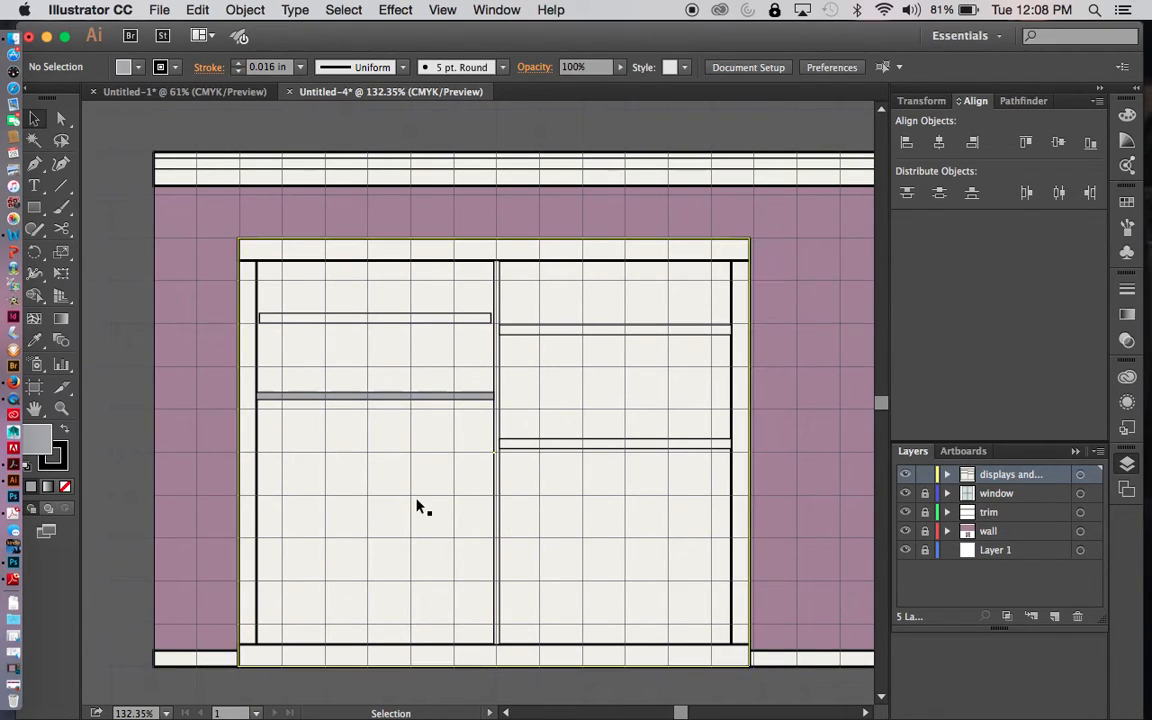
- Copy the gray bar into the unit's right half, one grid line below mid-height, and trim its left end to the center divider
click(430, 400)
key(super+c)
key(super+v)
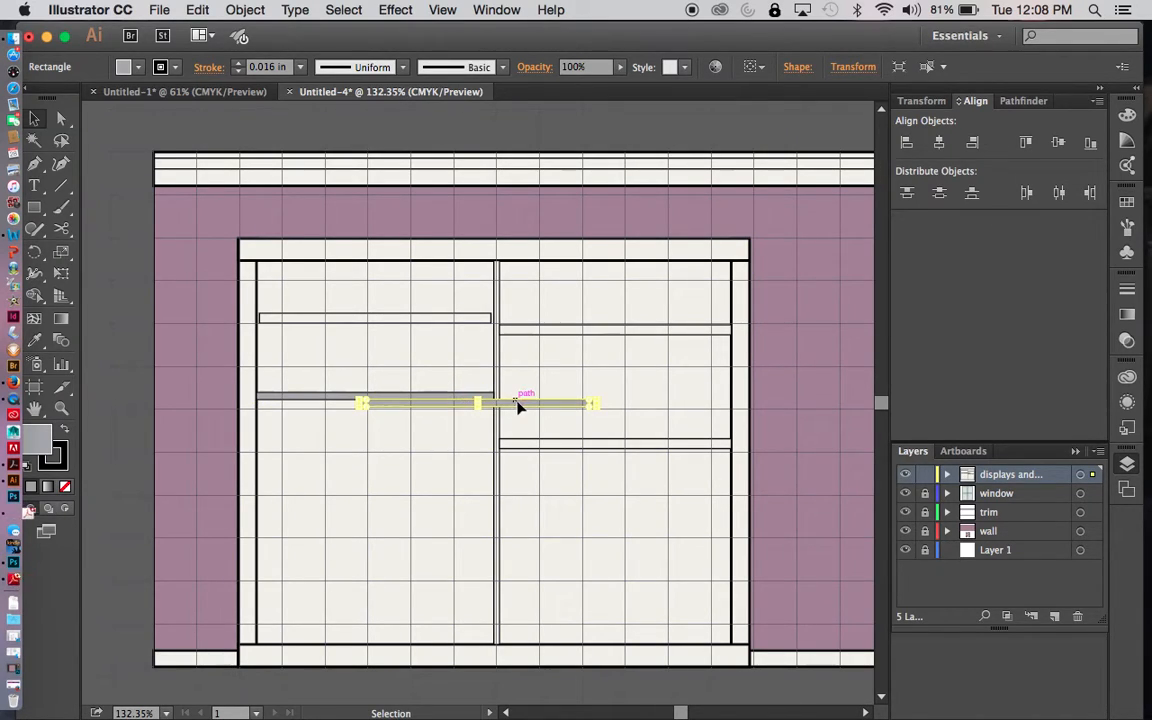
drag(520, 407, 658, 509)
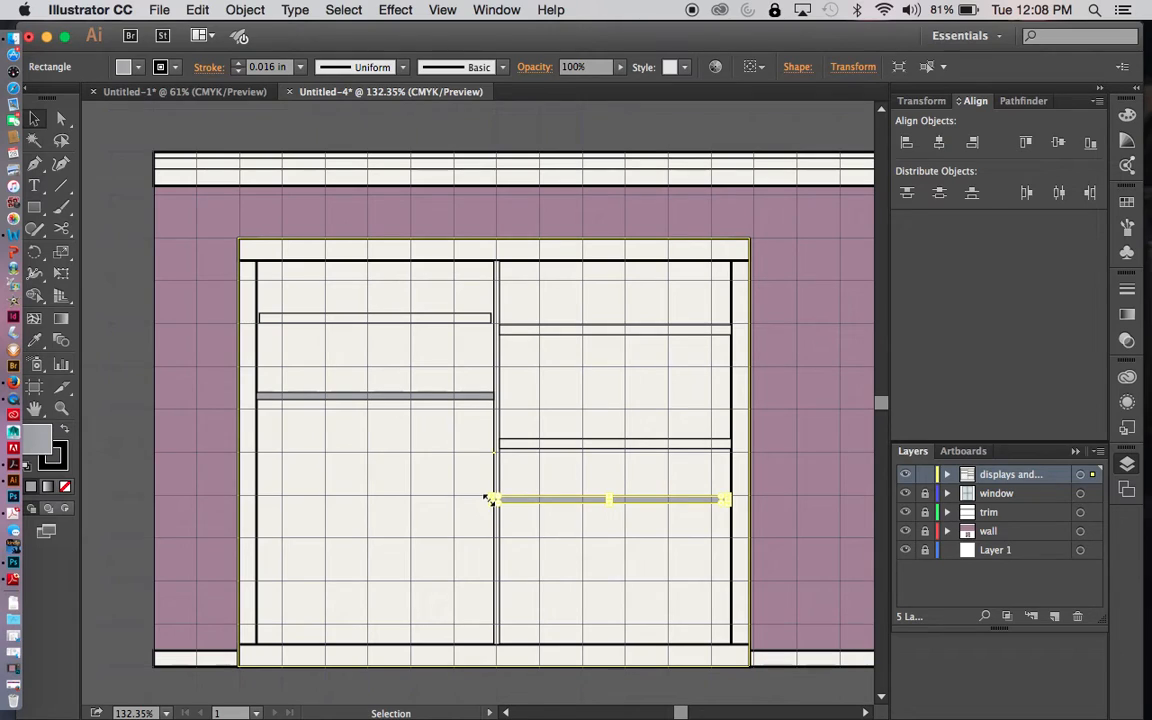
key(super+equal)
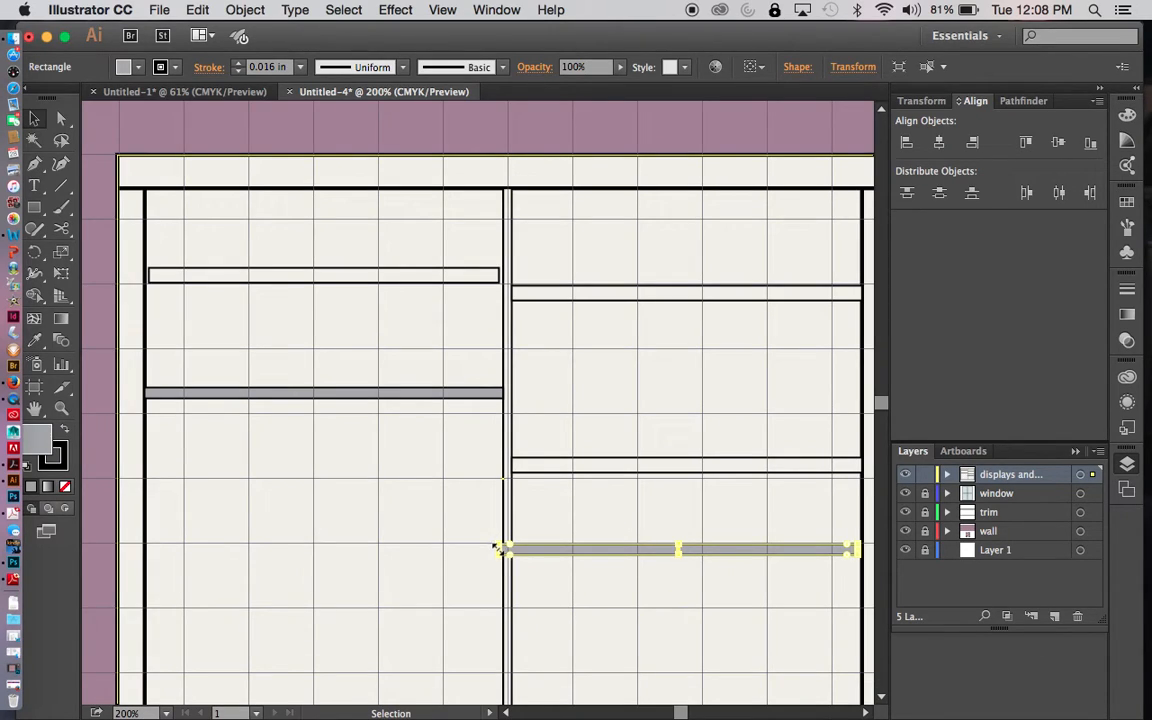
drag(505, 552, 516, 553)
click(620, 605)
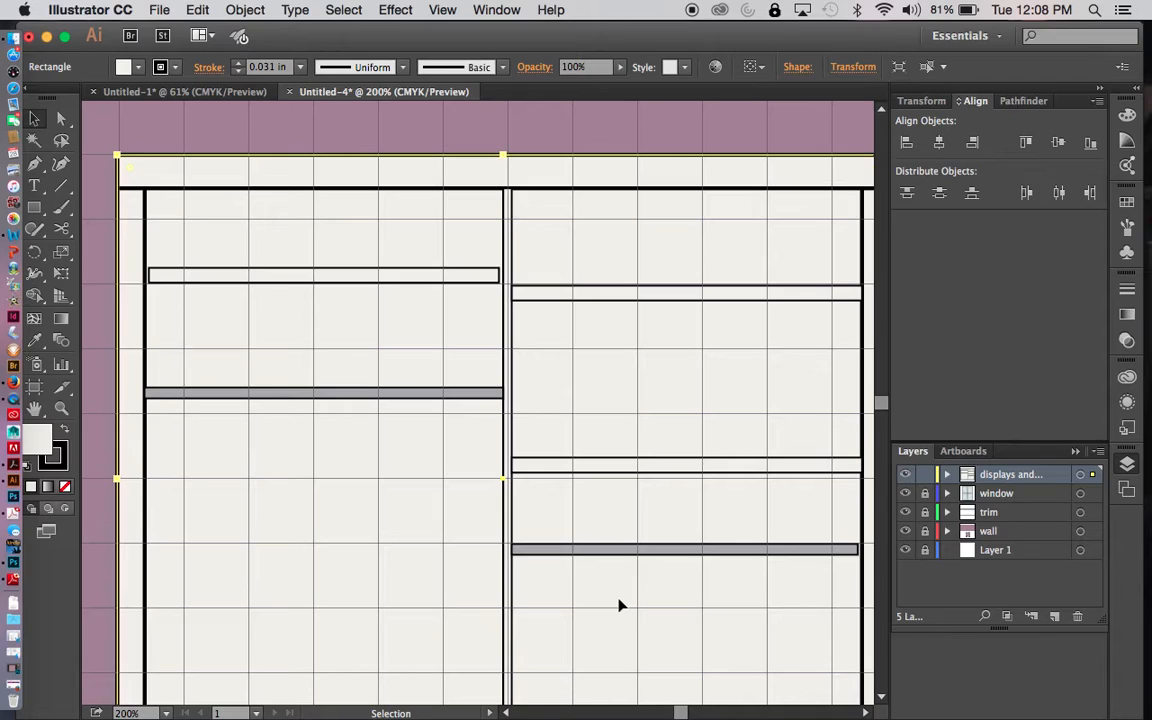
- Stretch both ends of the left half's shelf so it spans from the side strip to the center divider
click(480, 277)
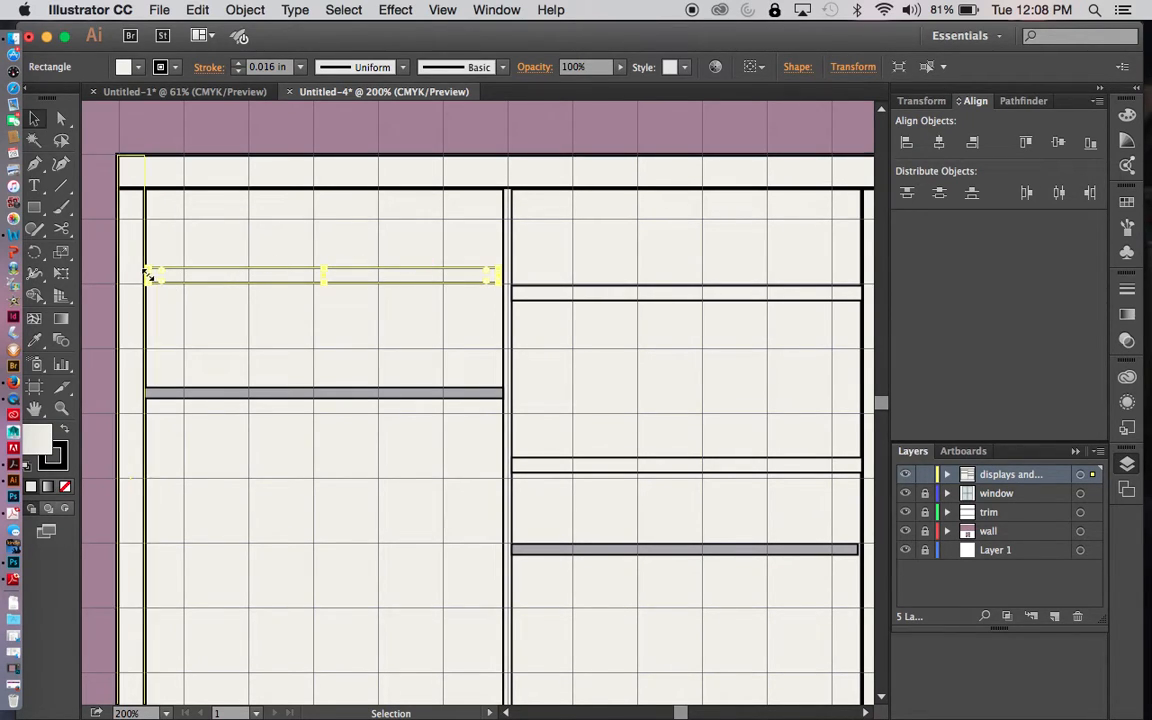
drag(143, 277, 148, 276)
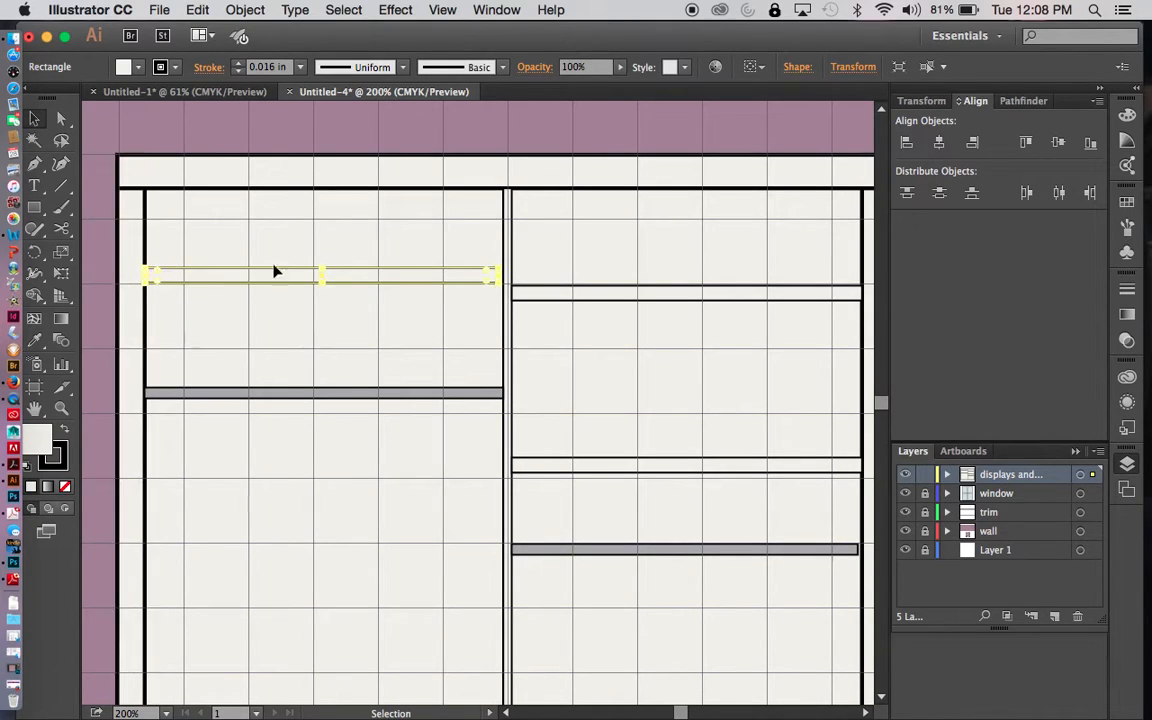
drag(494, 276, 503, 276)
click(651, 379)
- Examine the whole wall elevation with the grid hidden, checking the display unit's frame and shelves
key(super+minus)
key(super+minus)
key(super+minus)
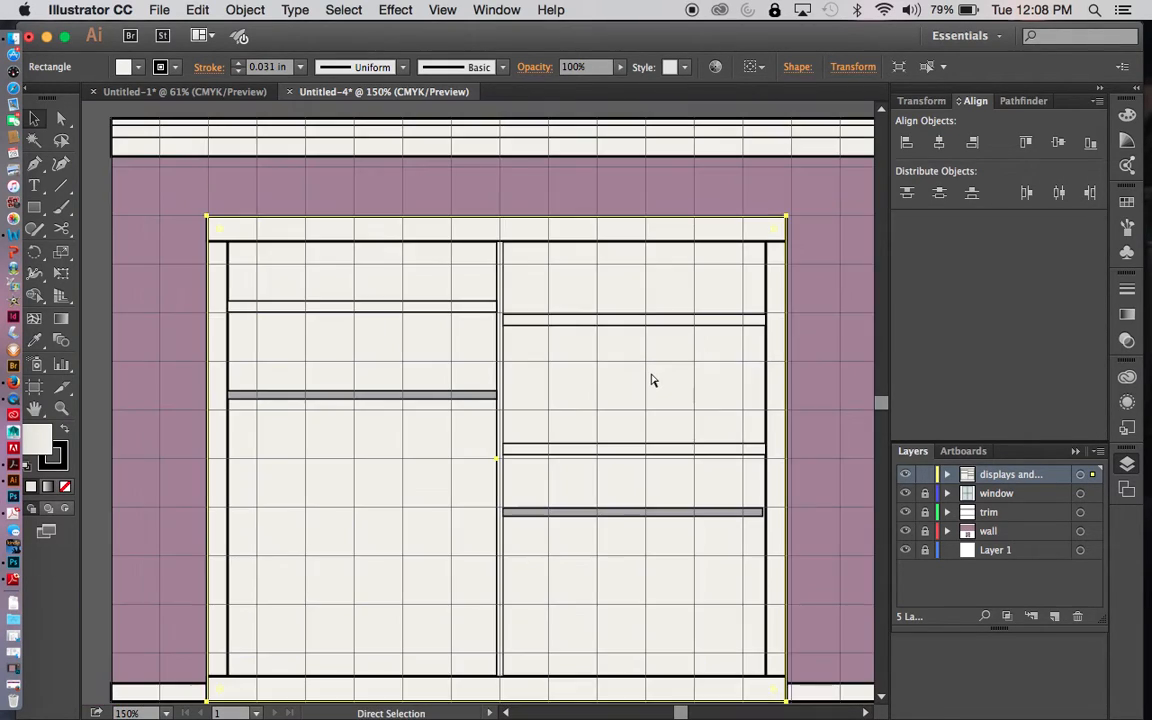
click(688, 407)
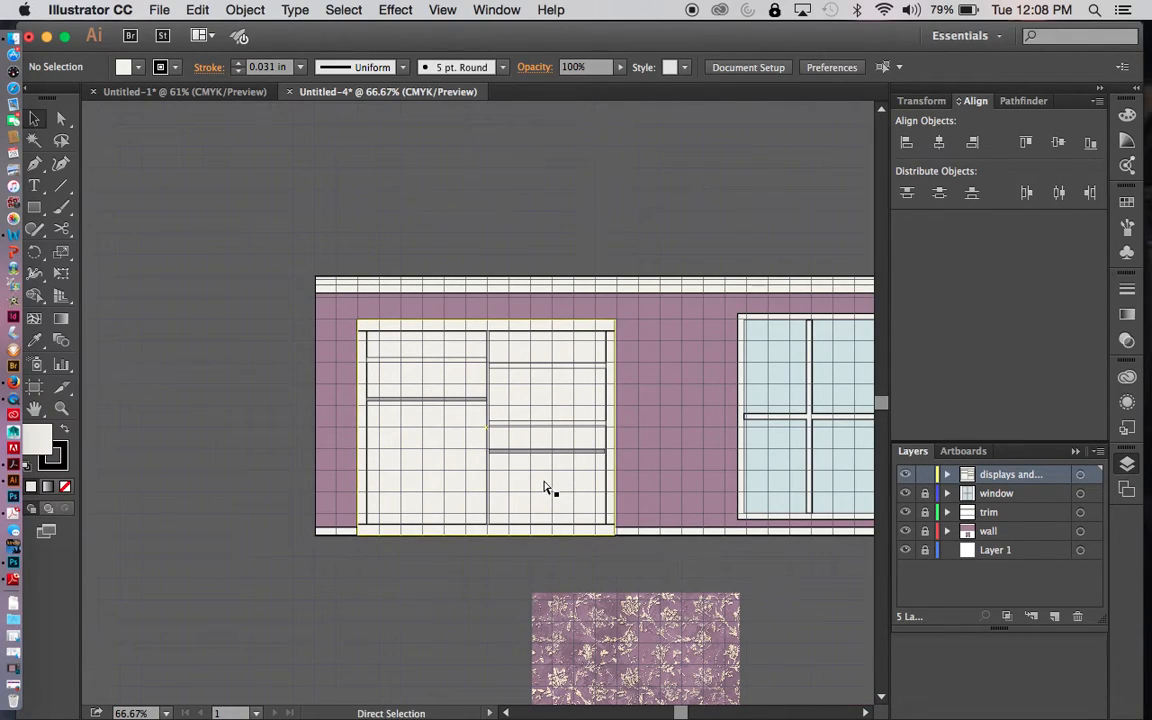
key(super+apostrophe)
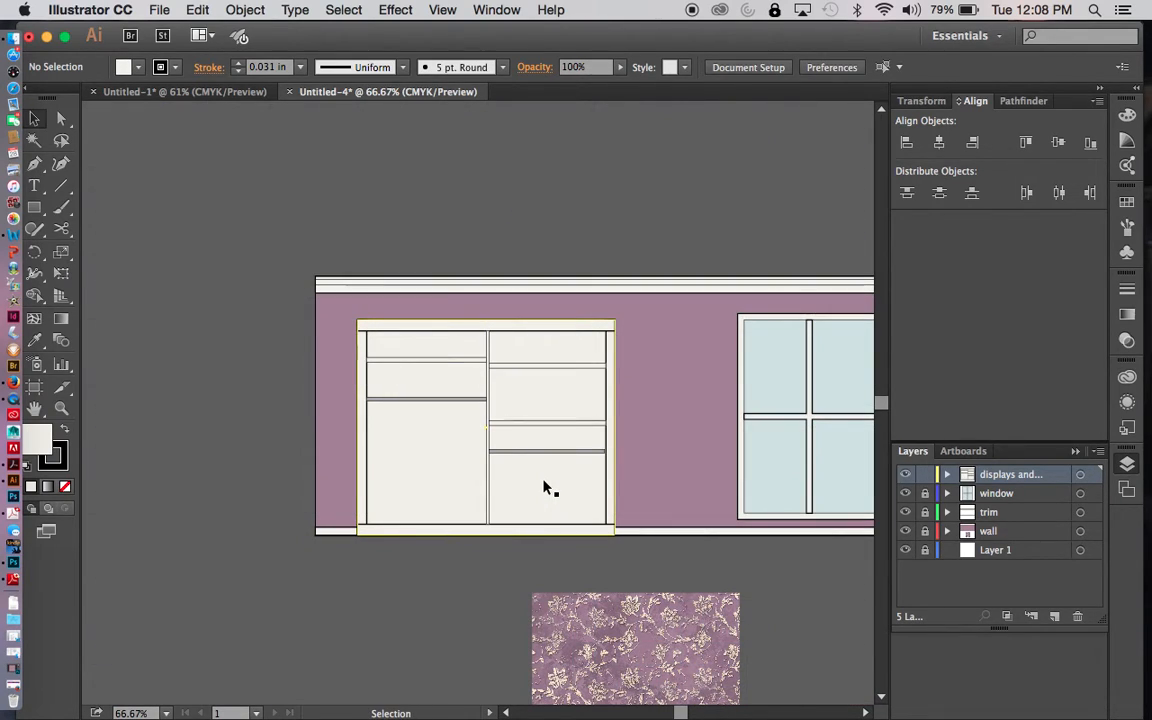
key(super+0)
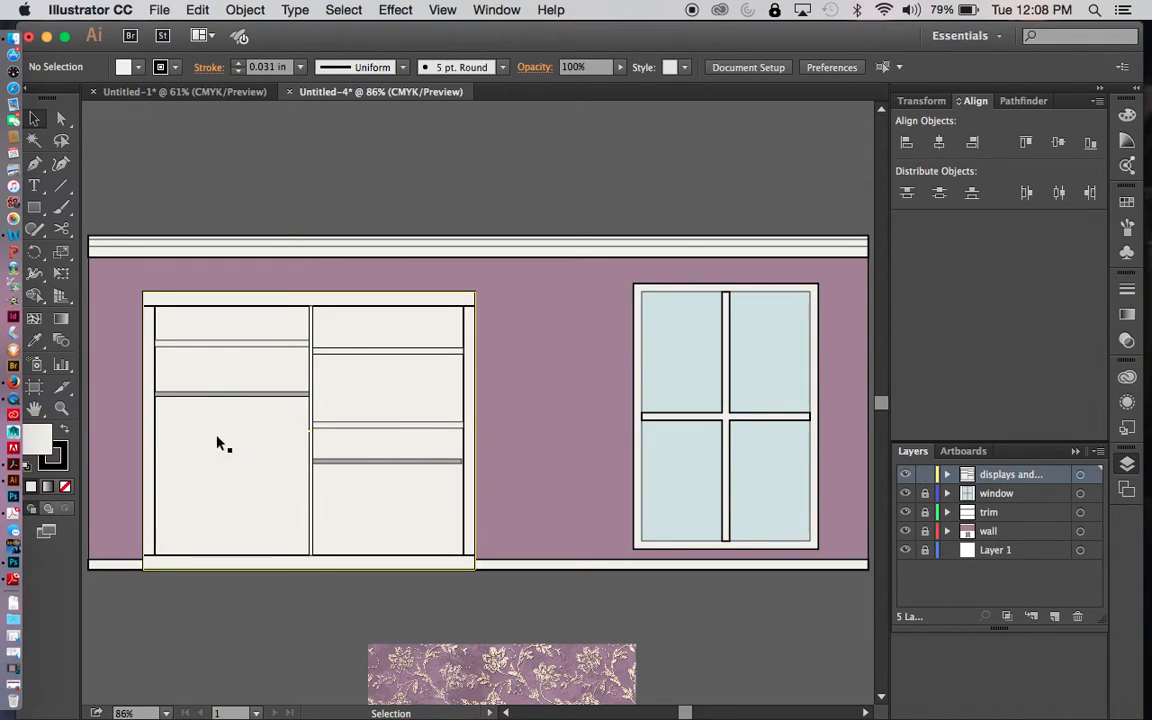
click(245, 301)
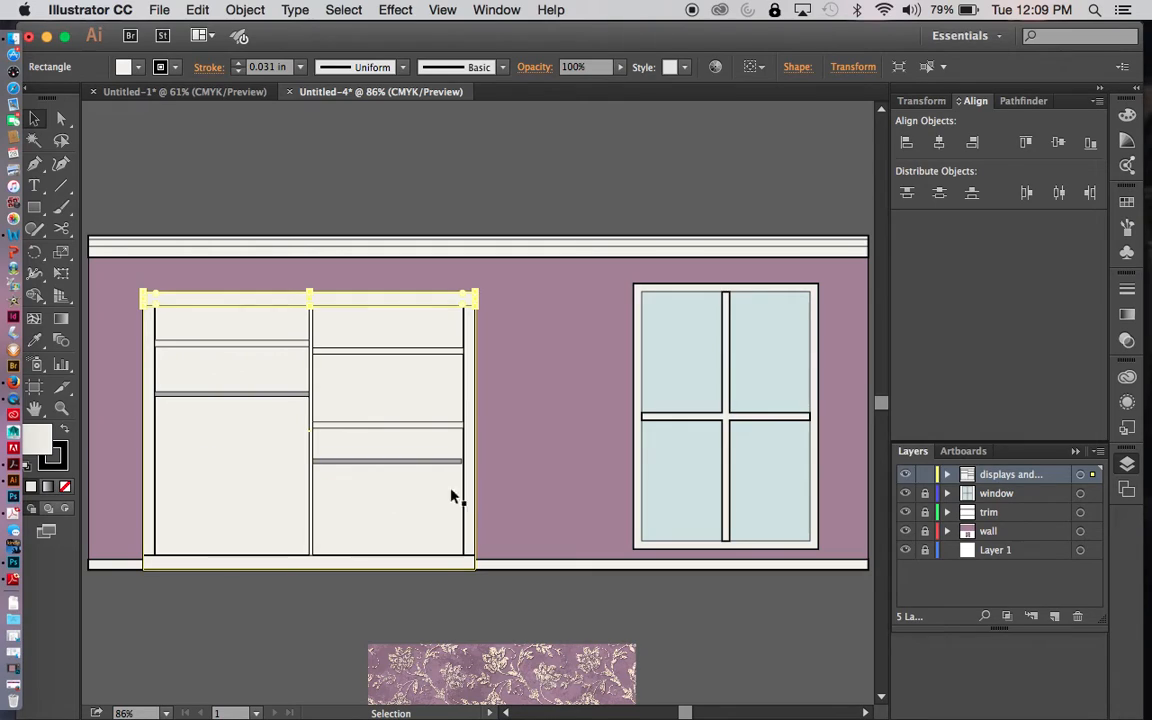
click(527, 612)
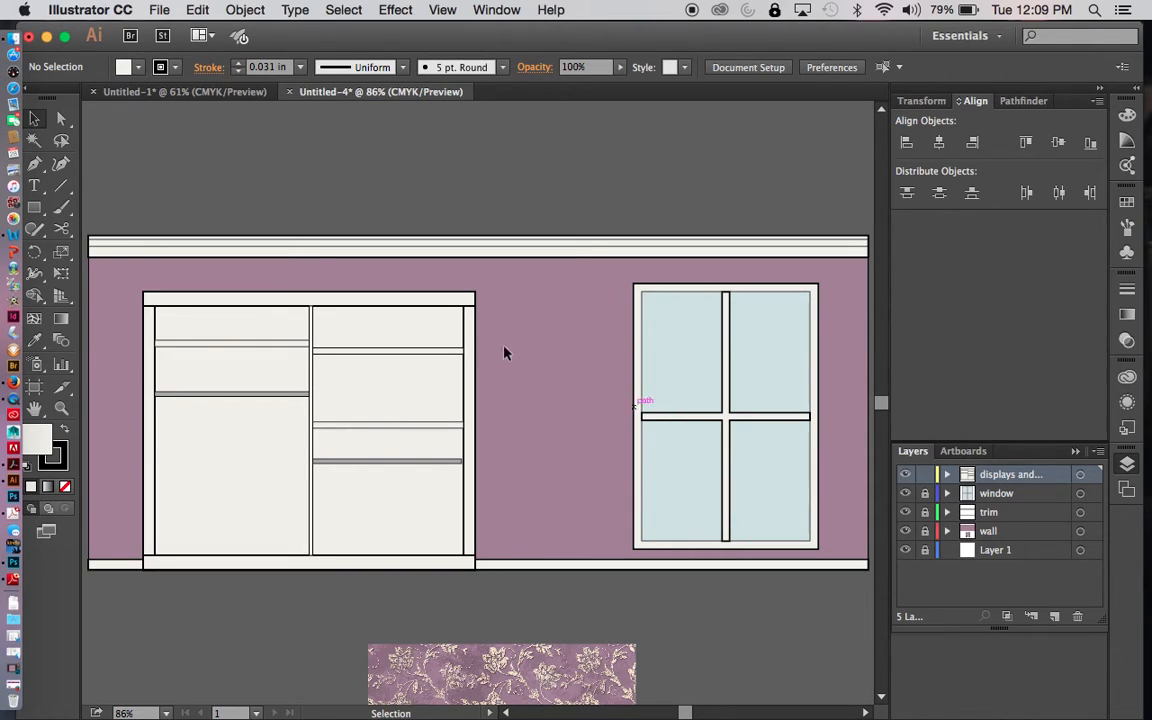
- Show the grid again and draw an off-white tabletop rectangle about 1.97 × 0.13 in across the window's lower panes
click(35, 207)
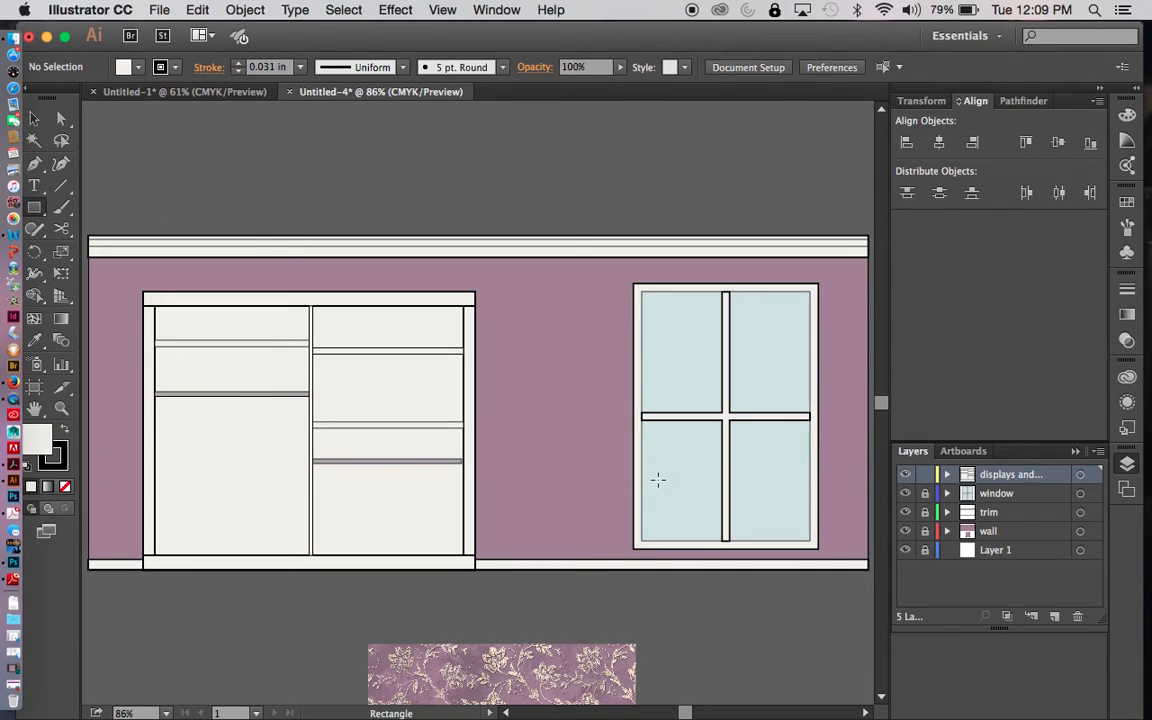
key(super+apostrophe)
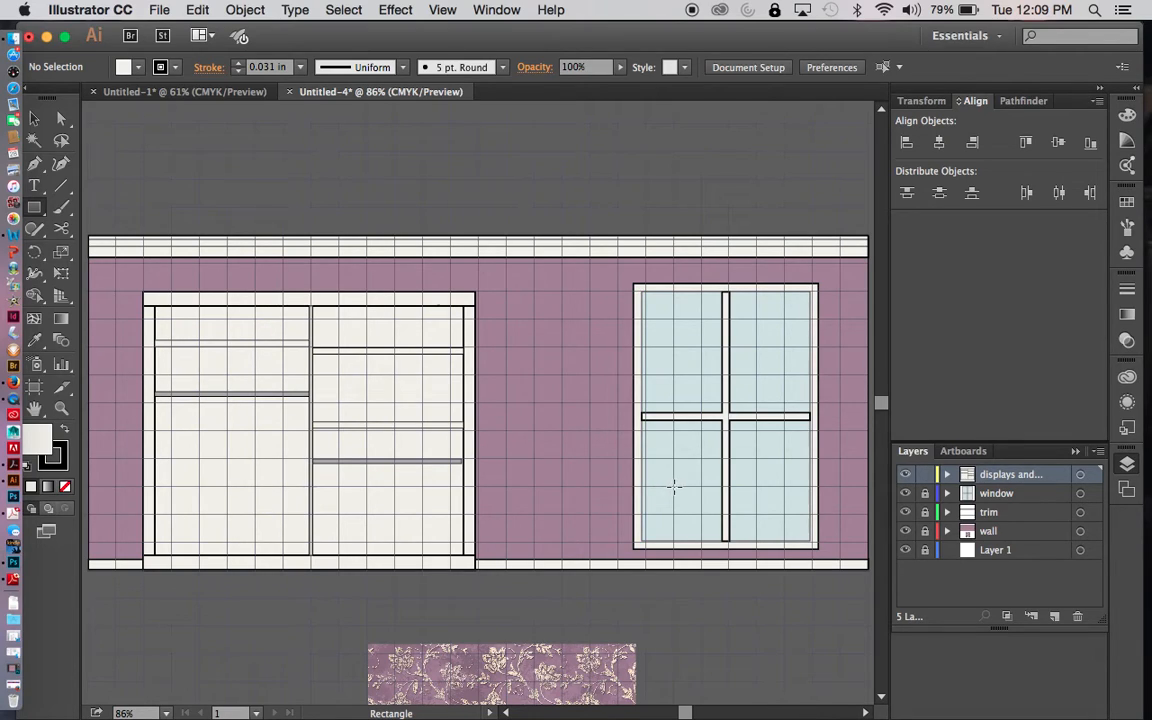
drag(673, 487, 786, 493)
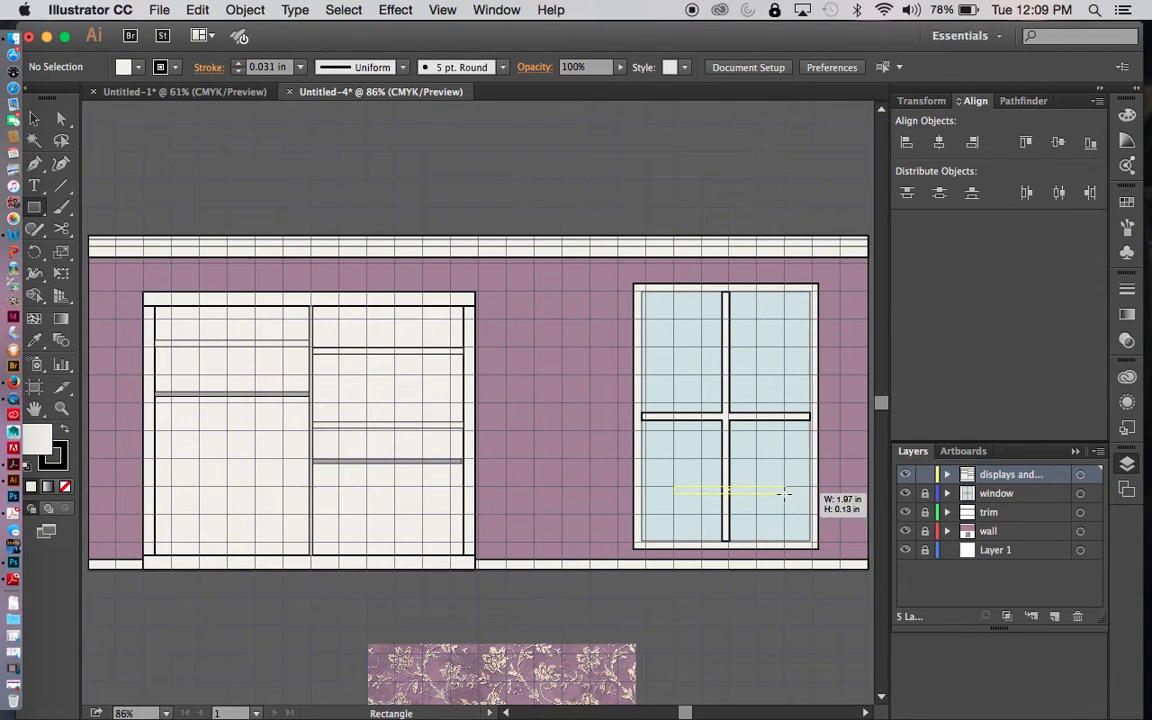
drag(786, 493, 785, 490)
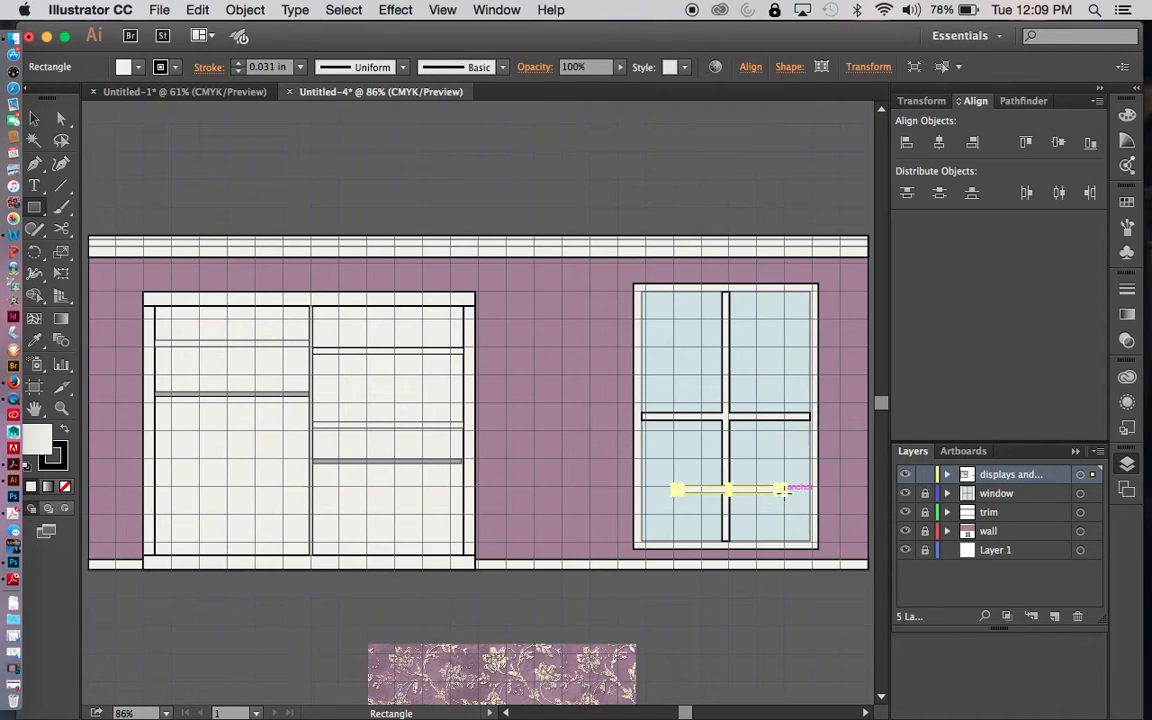
key(v)
click(752, 523)
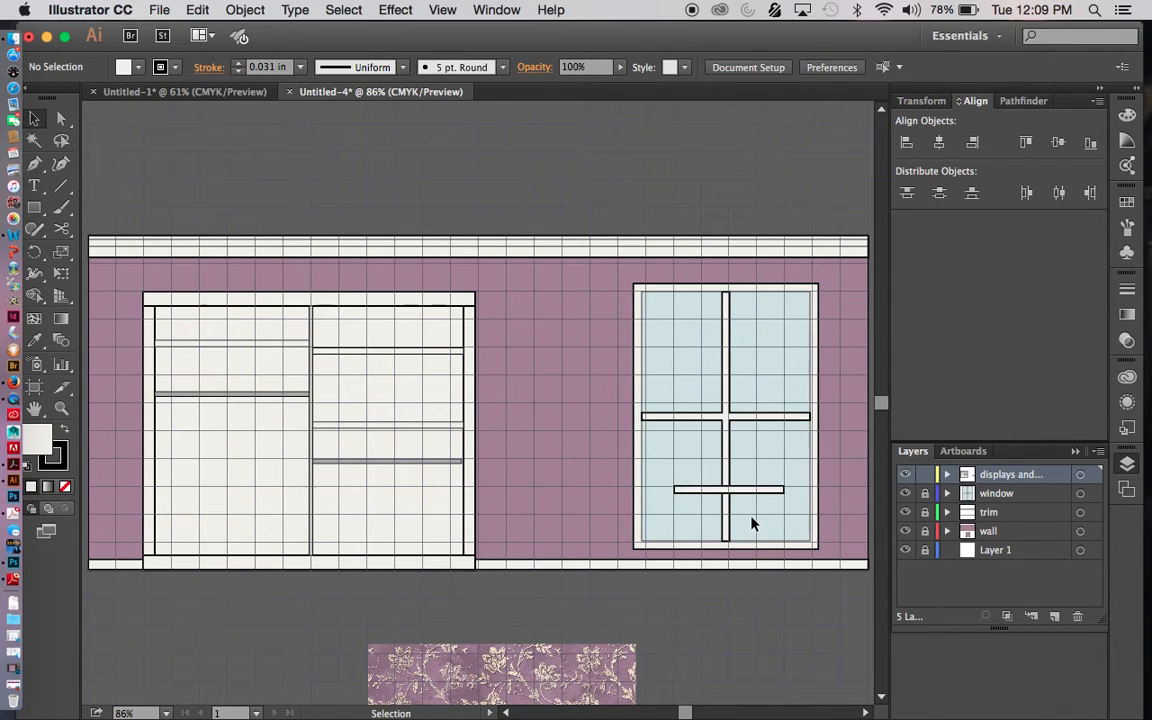
- Set the tabletop's stroke weight to 0.016 in
key(super+equal)
key(super+equal)
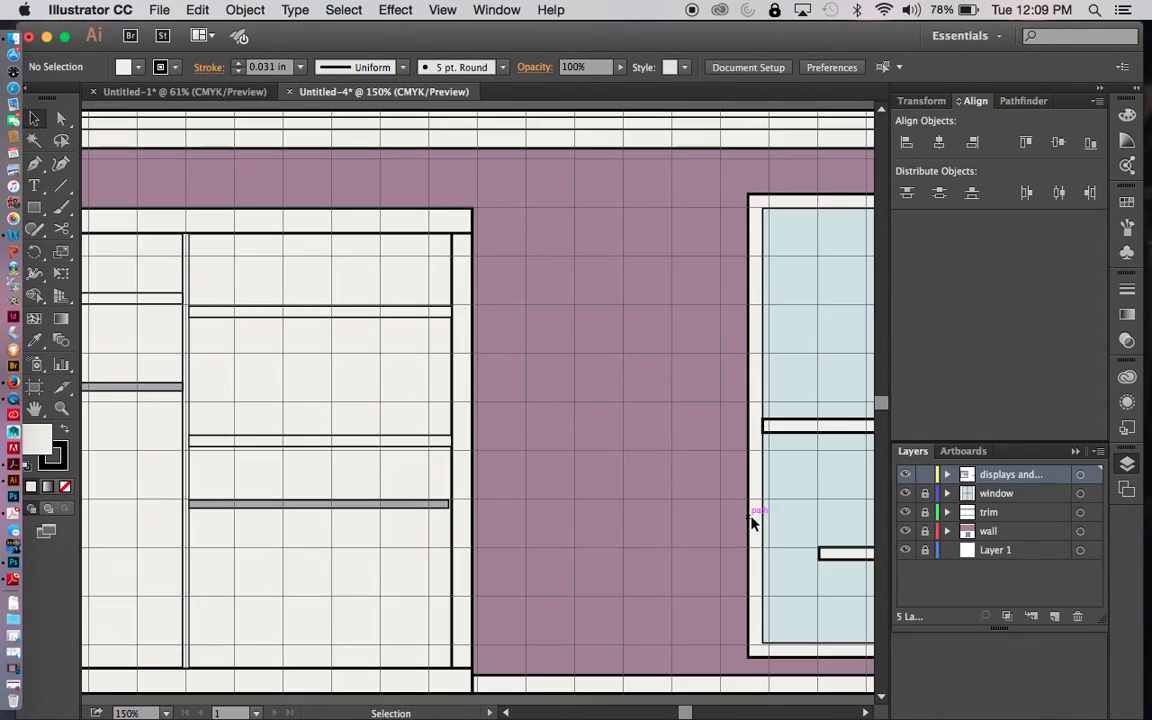
drag(800, 535, 478, 319)
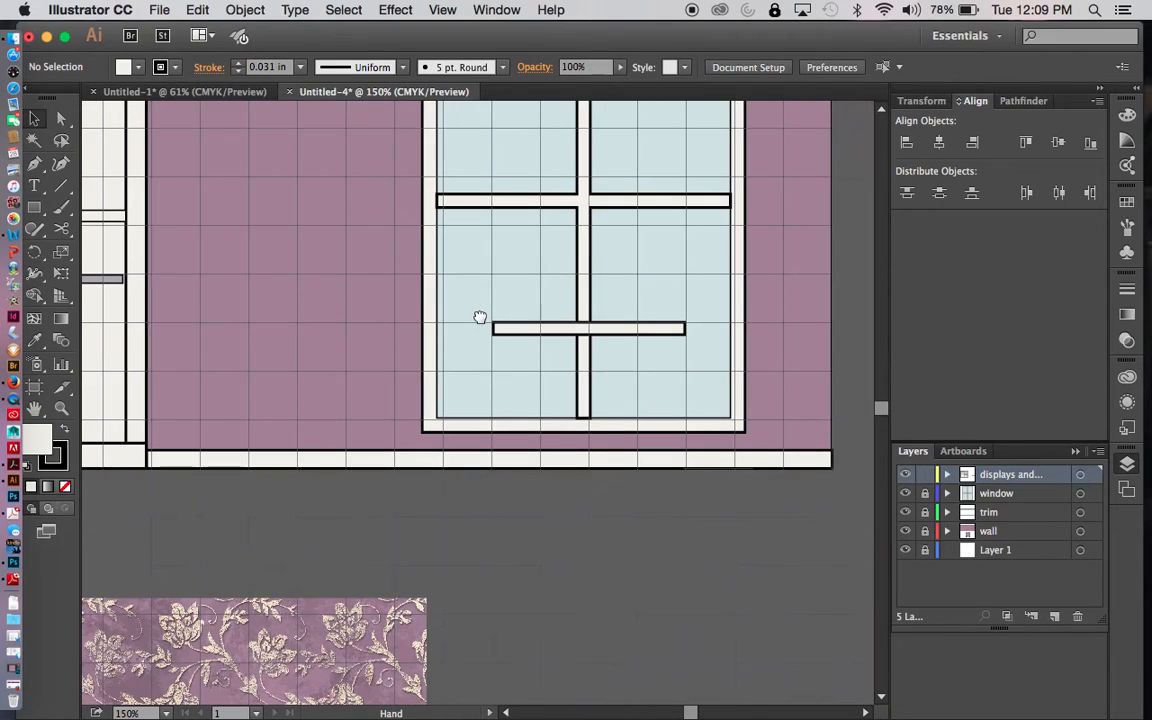
click(610, 328)
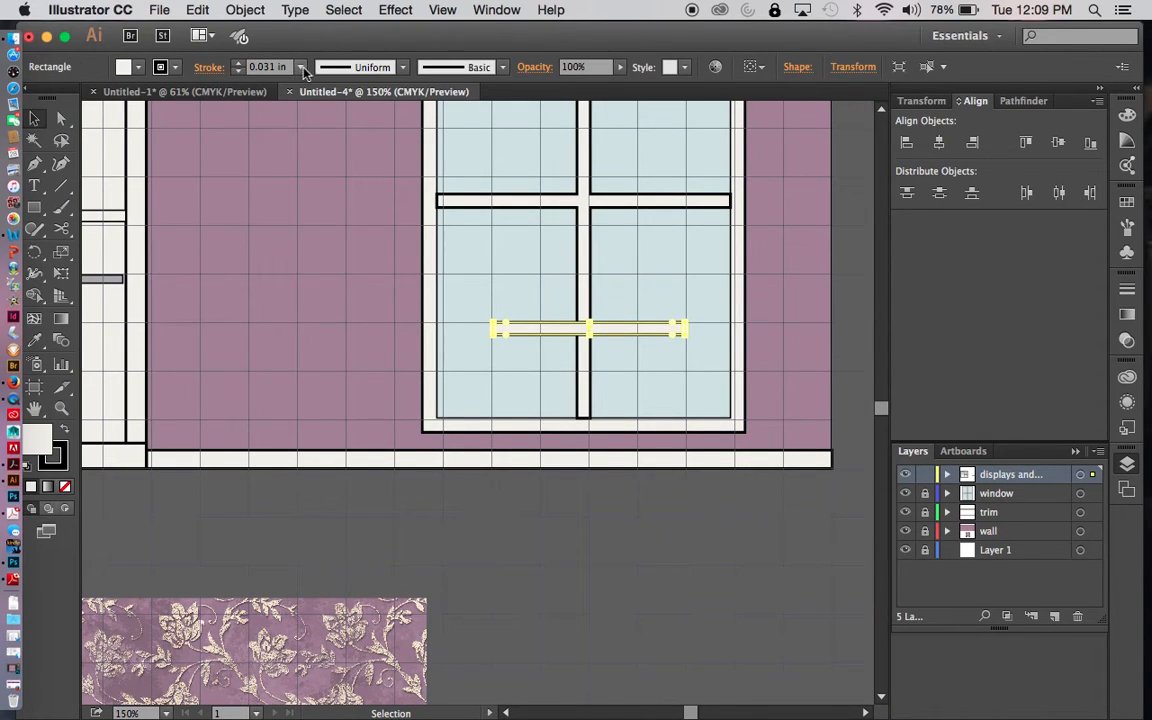
click(301, 67)
click(335, 105)
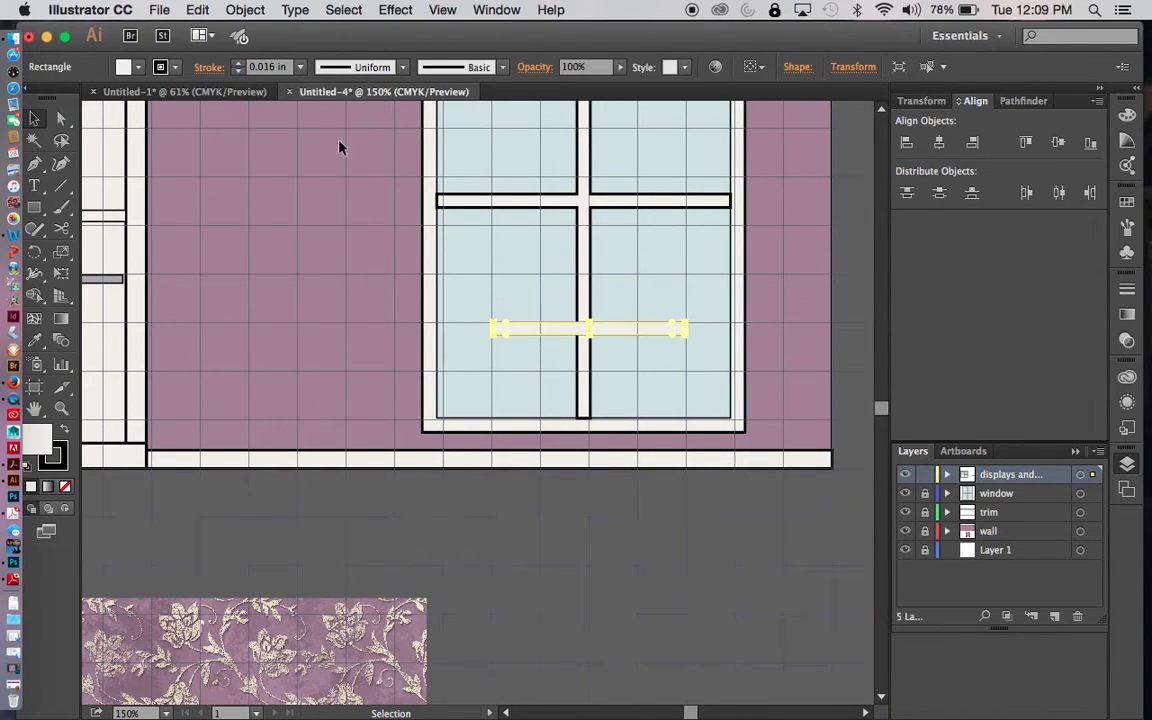
click(593, 544)
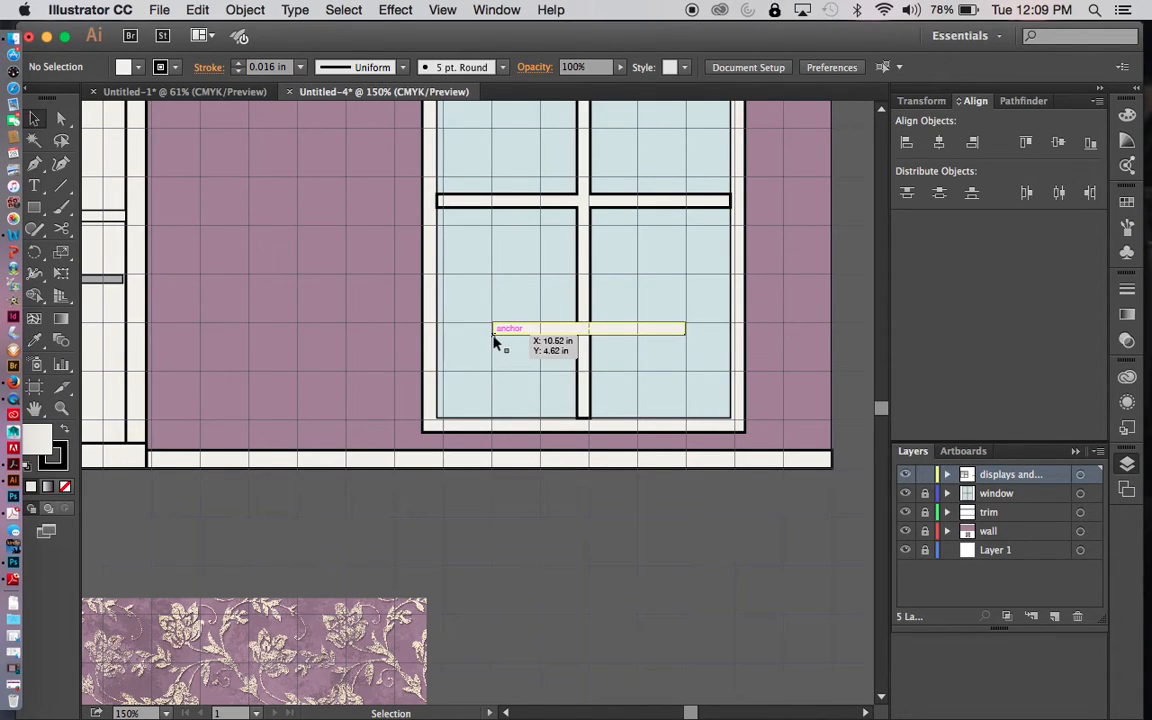
- Draw a table apron rectangle directly beneath the tabletop, slightly inset from both of its ends
click(34, 207)
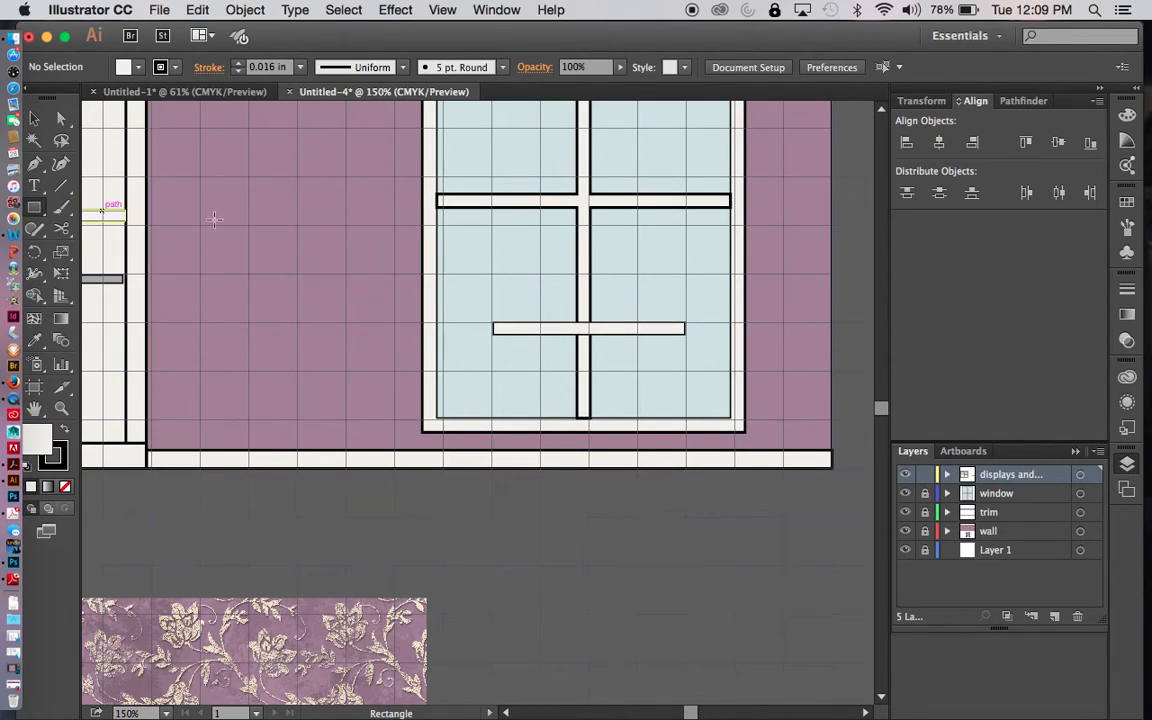
mouse_move(502, 336)
mouse_down()
mouse_move(563, 355)
mouse_move(678, 363)
mouse_up()
key(v)
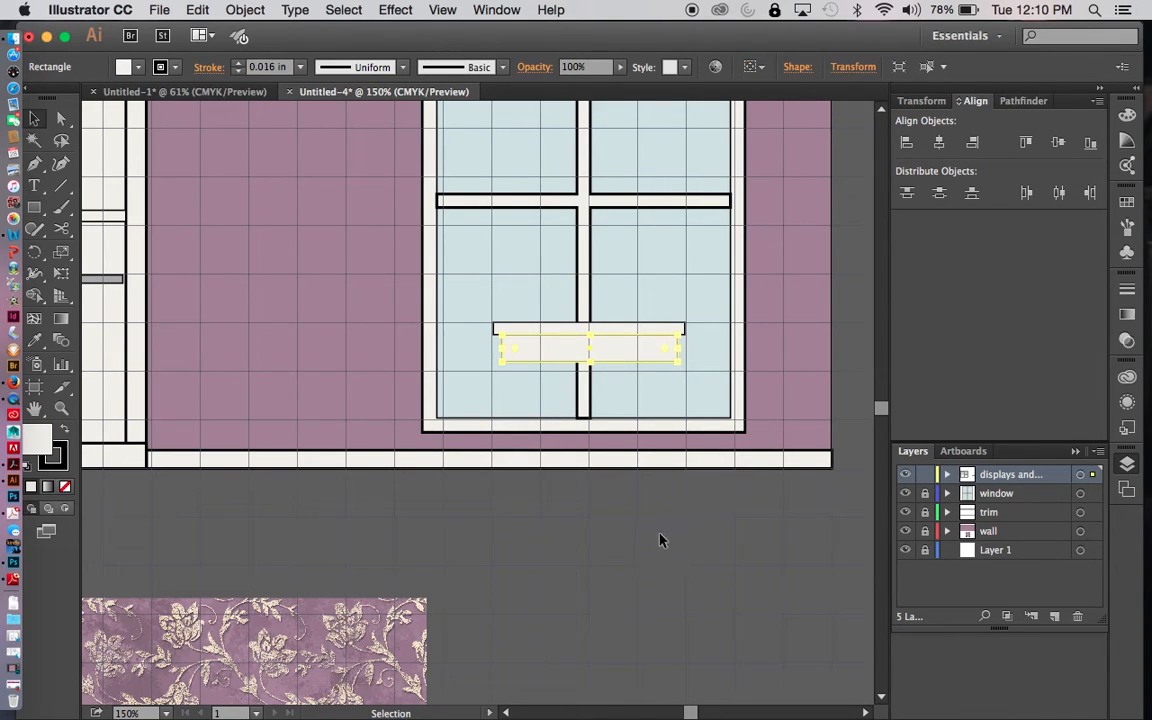
click(230, 257)
- Draw a narrow table leg from the apron's lower left corner down to the bottom edge of the baseboard
click(34, 207)
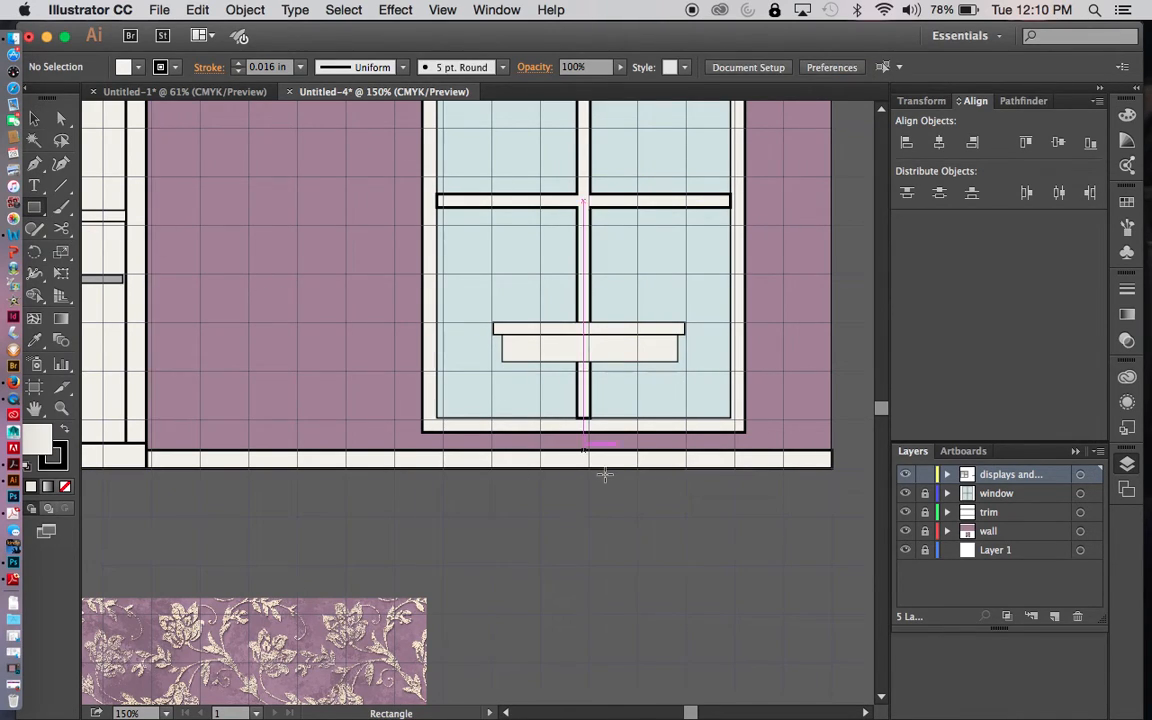
drag(502, 362, 514, 466)
key(v)
click(560, 533)
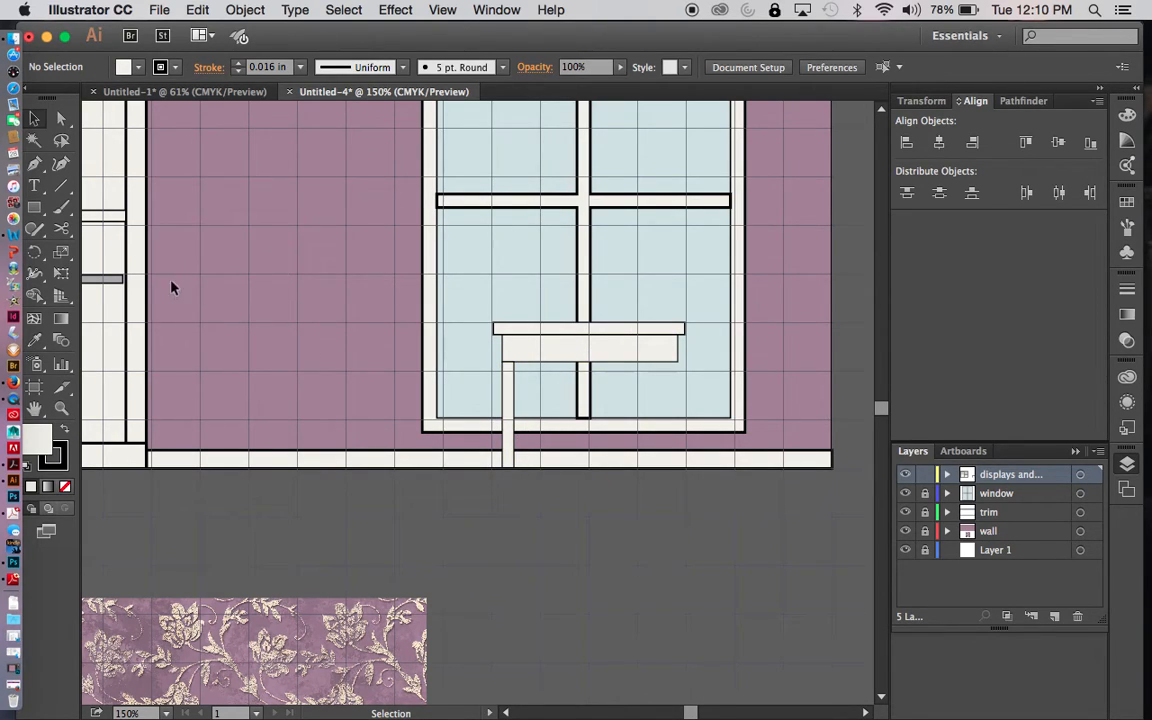
- Taper the table leg toward the floor by moving only its upper right anchor point right to X 10.8424 in
click(62, 120)
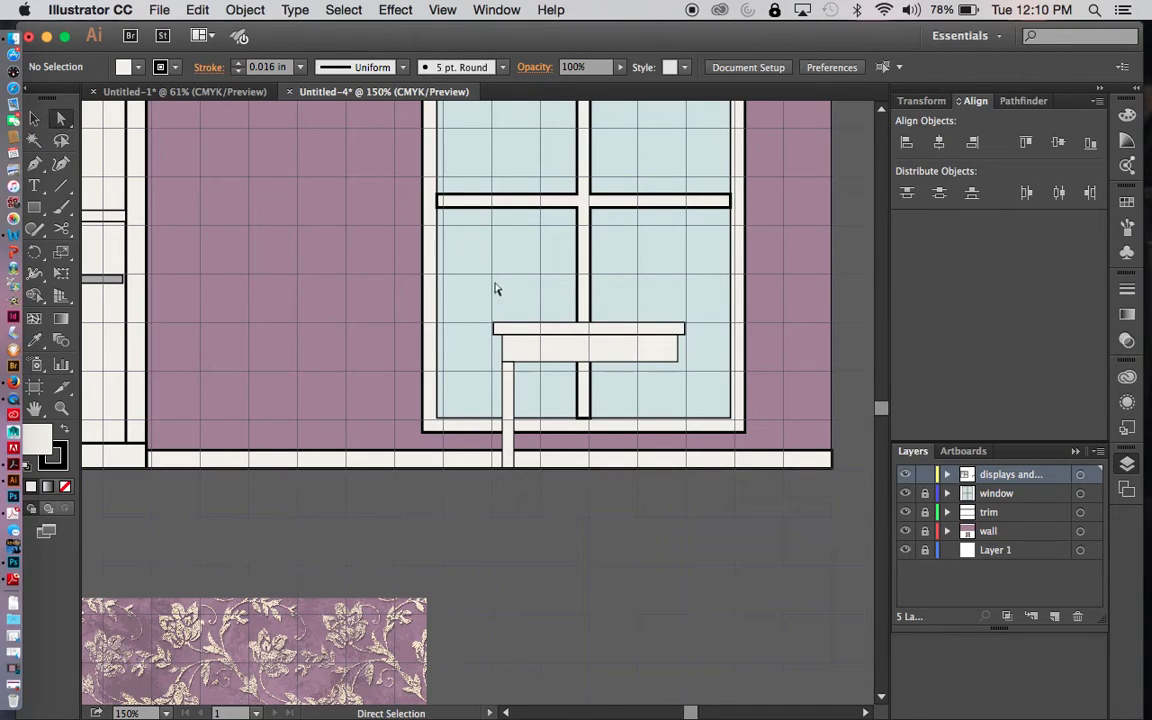
click(514, 369)
key(Right)
key(Right)
key(Right)
key(Right)
key(Right)
key(Right)
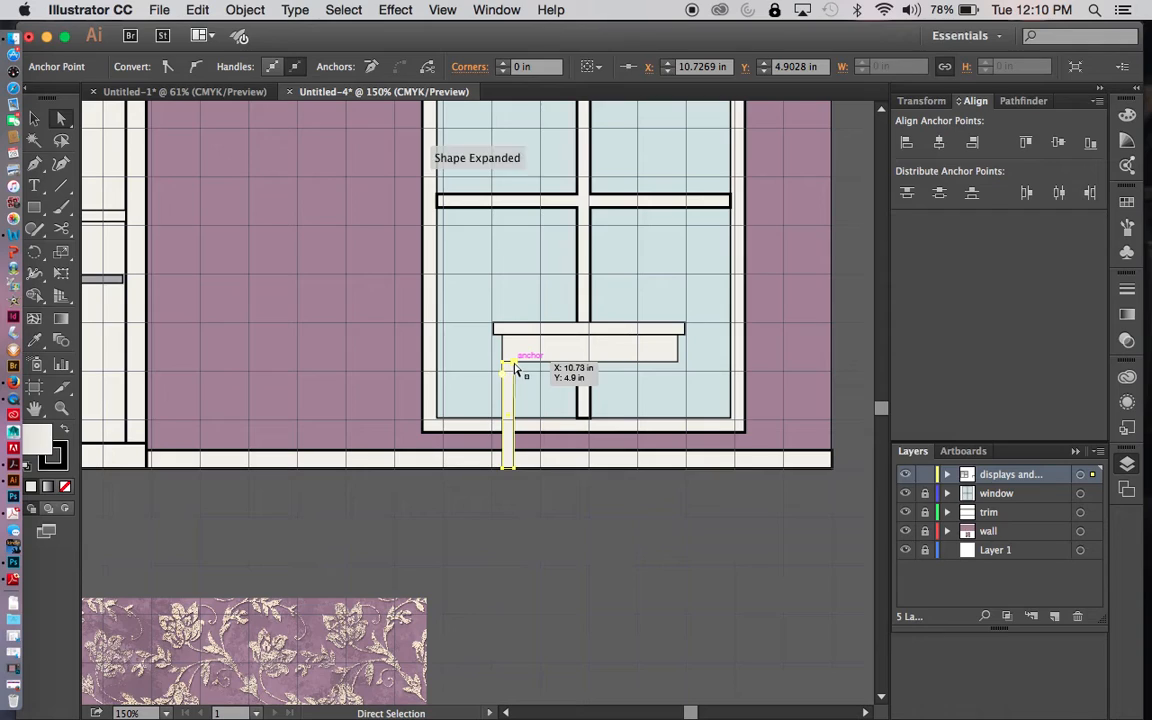
key(Right)
key(Right)
key(Right)
key(Right)
key(Right)
key(Right)
key(Right)
key(Right)
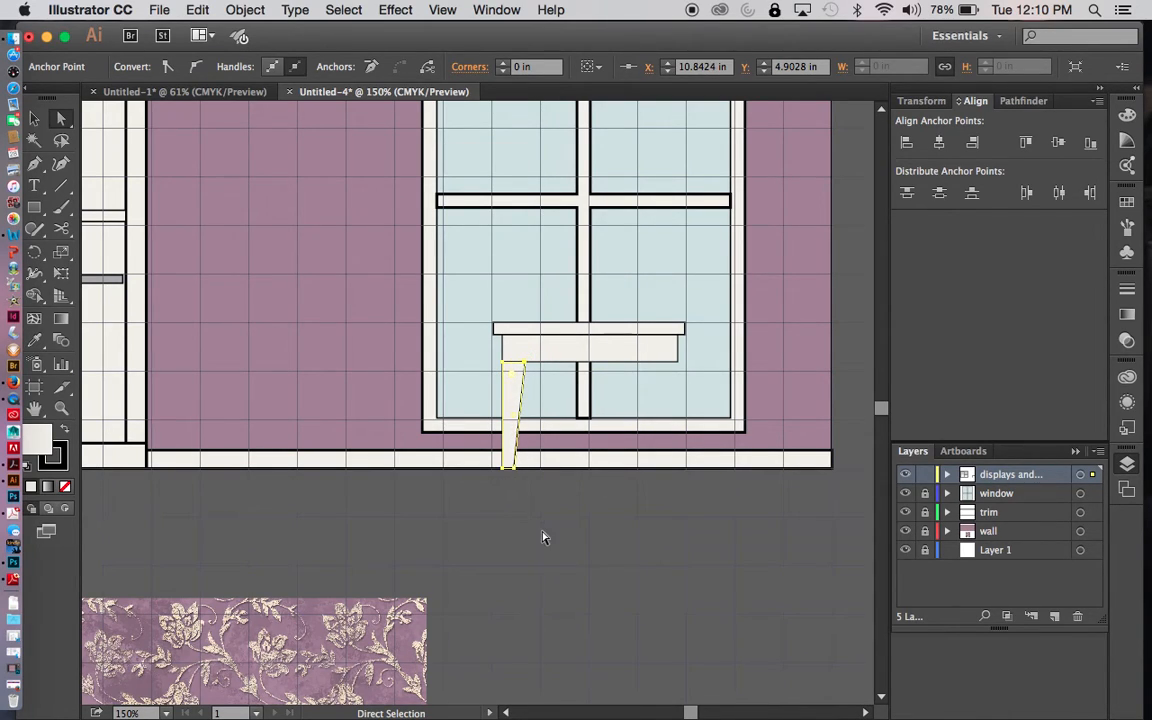
key(v)
click(504, 488)
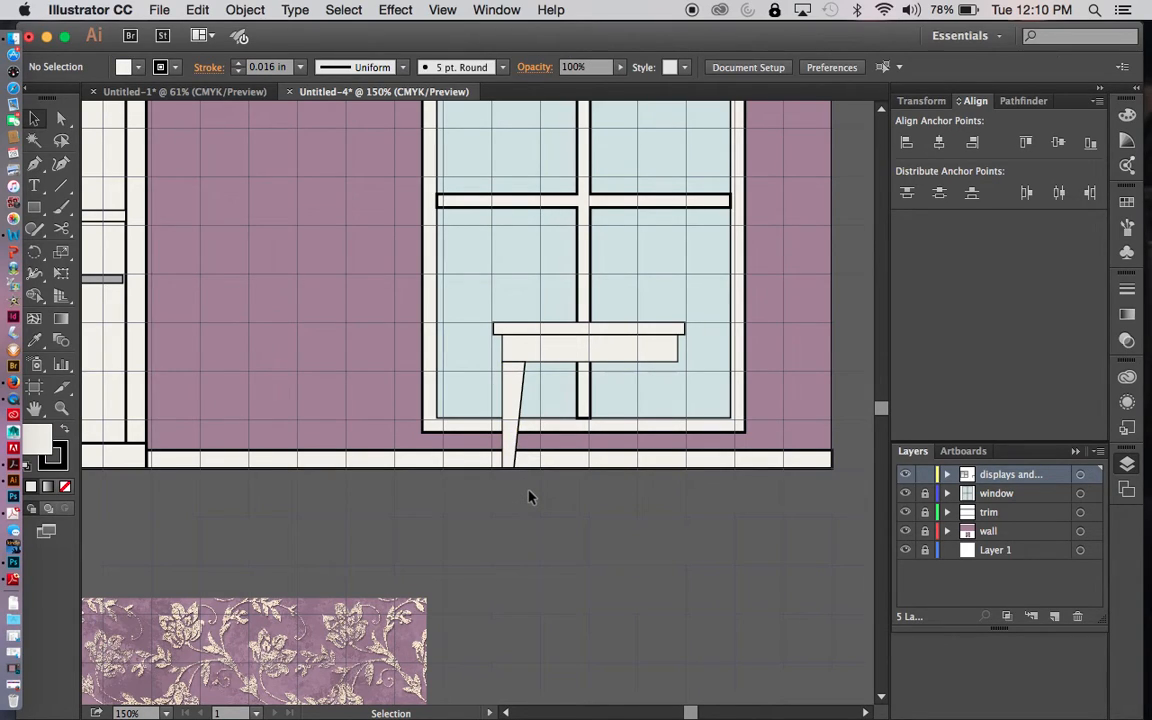
- Hide the grid and reflect a copy of the tapered leg across a vertical axis through the apron's center
key(super+apostrophe)
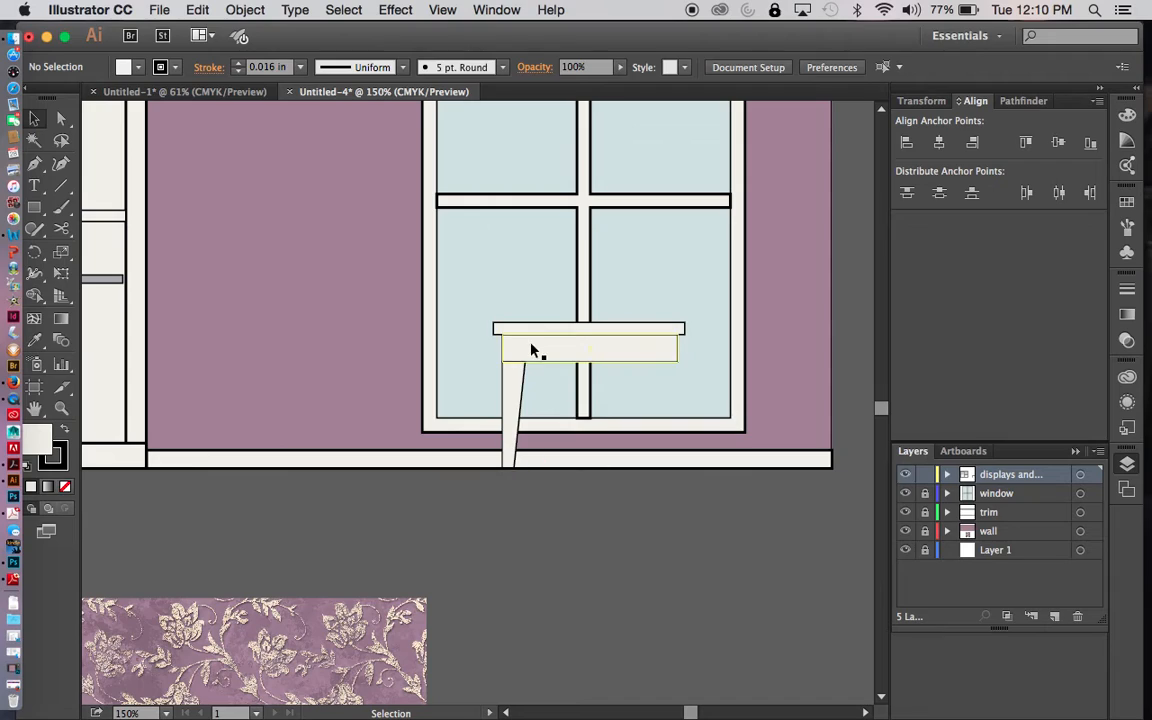
click(512, 397)
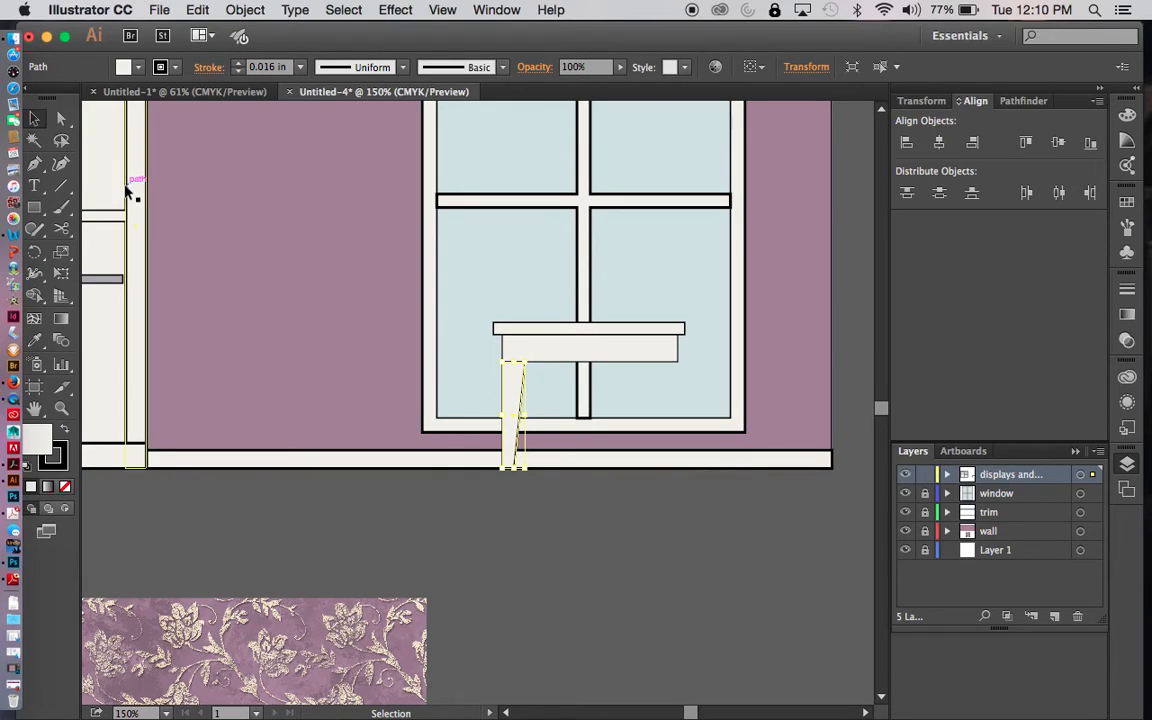
click(34, 258)
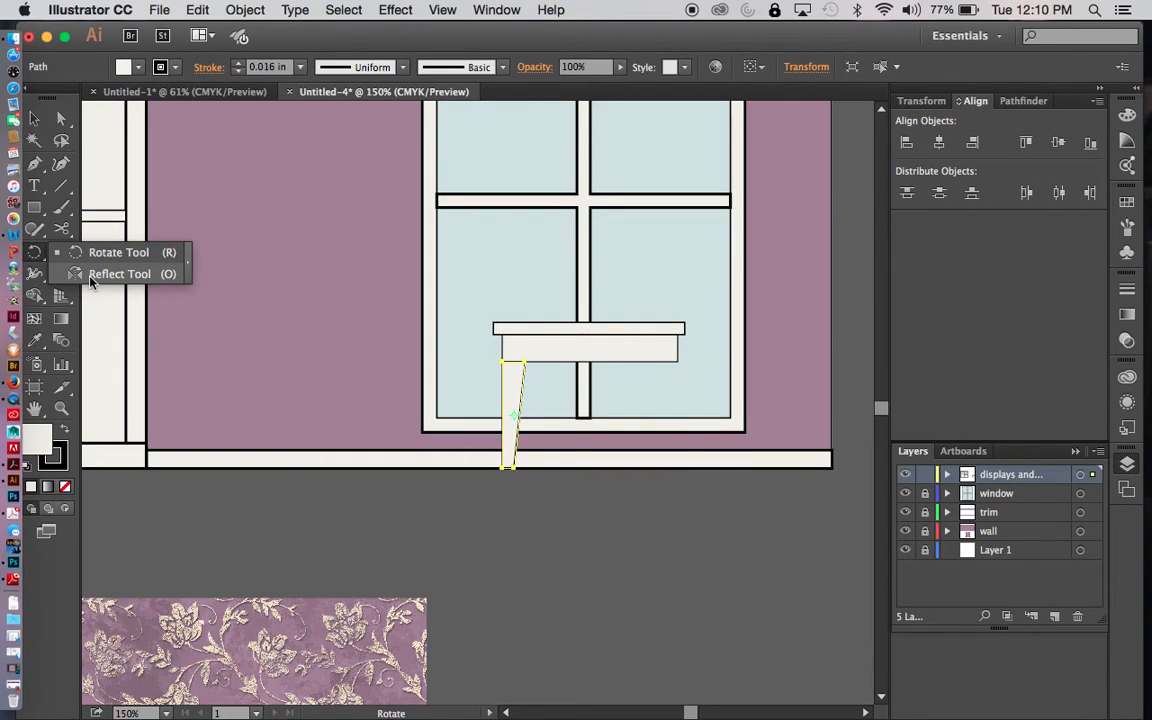
click(90, 275)
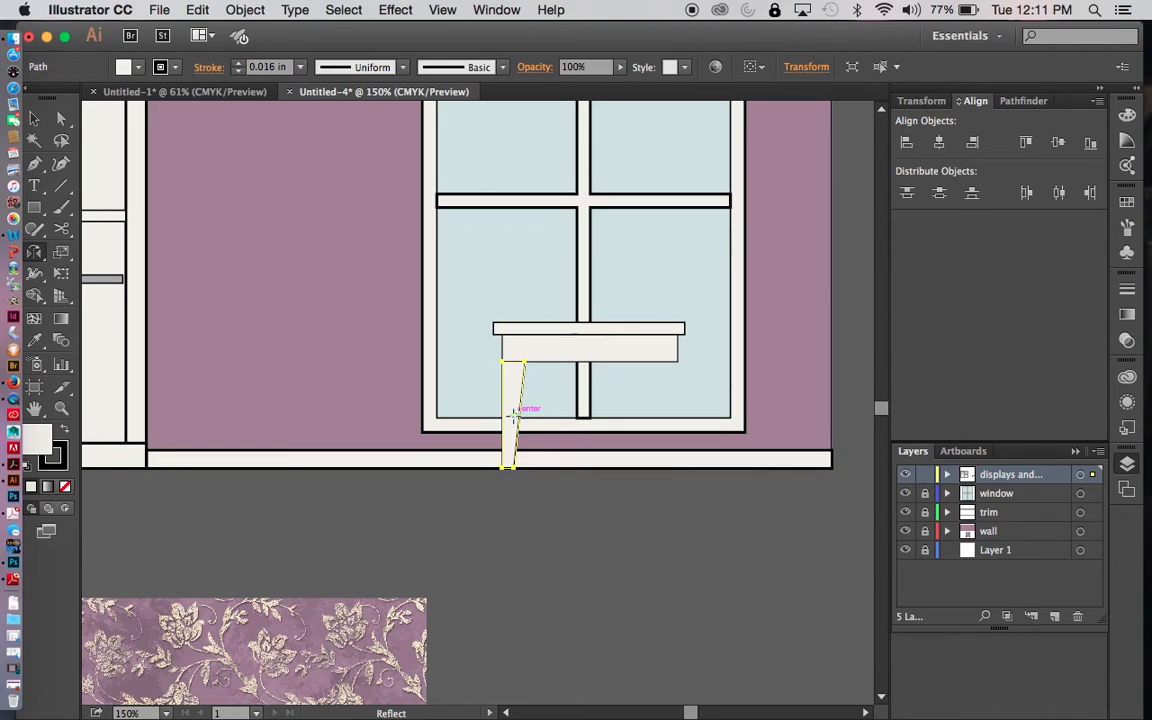
alt+click(591, 351)
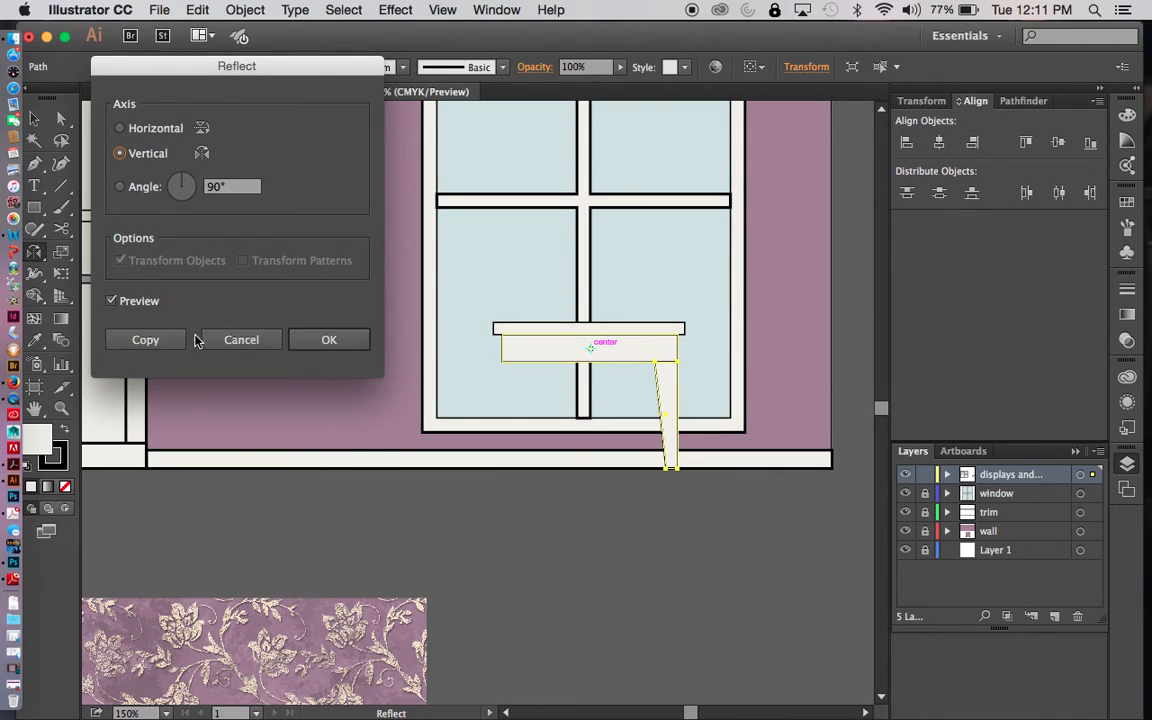
click(157, 339)
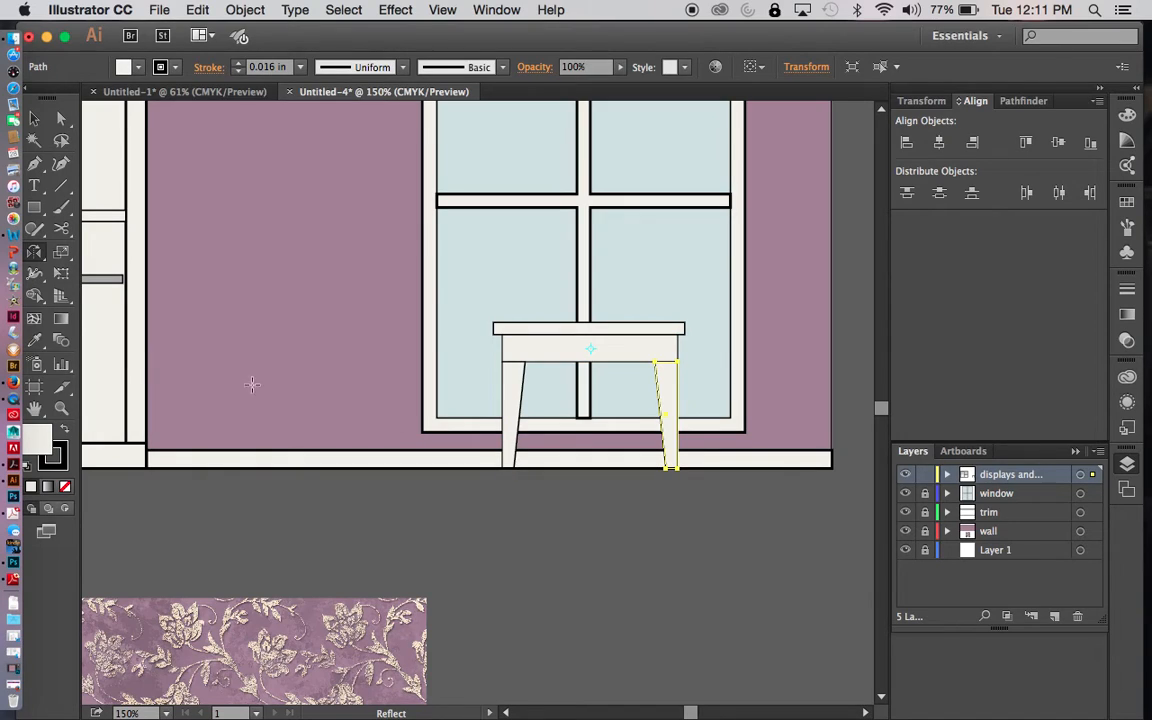
key(v)
click(595, 546)
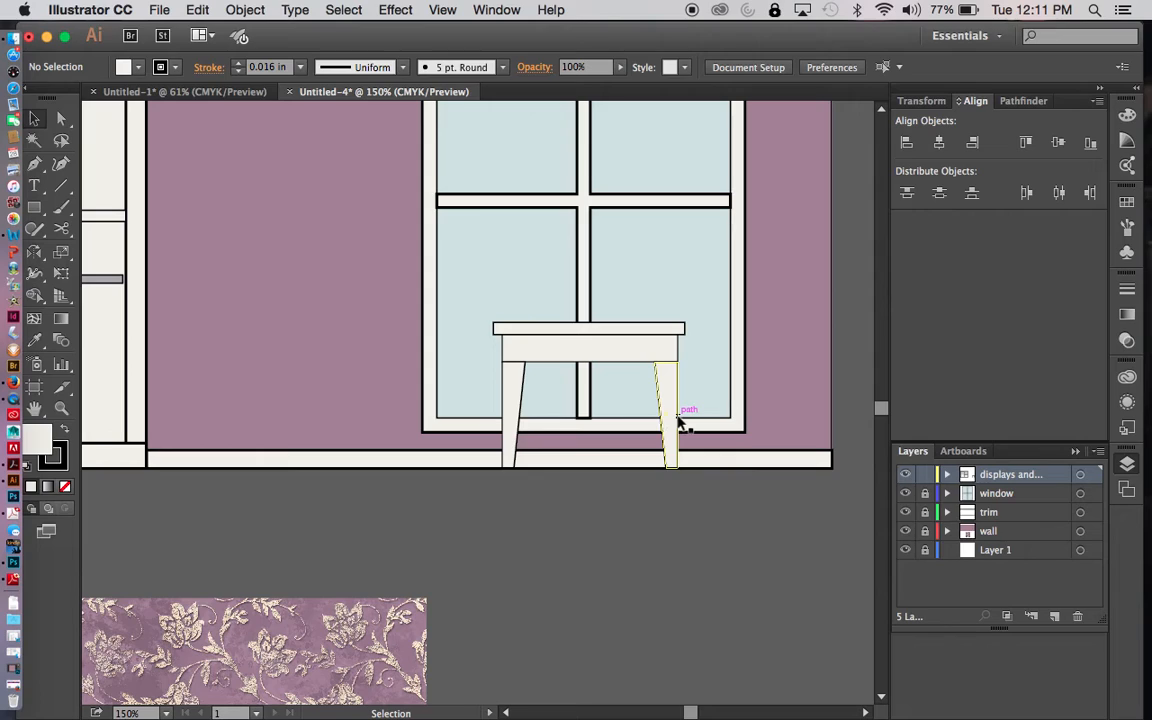
- Draw a drawer front rectangle inside the table apron, inset from the apron's edges
key(super+equal)
key(super+equal)
key(space)
drag(667, 382, 526, 413)
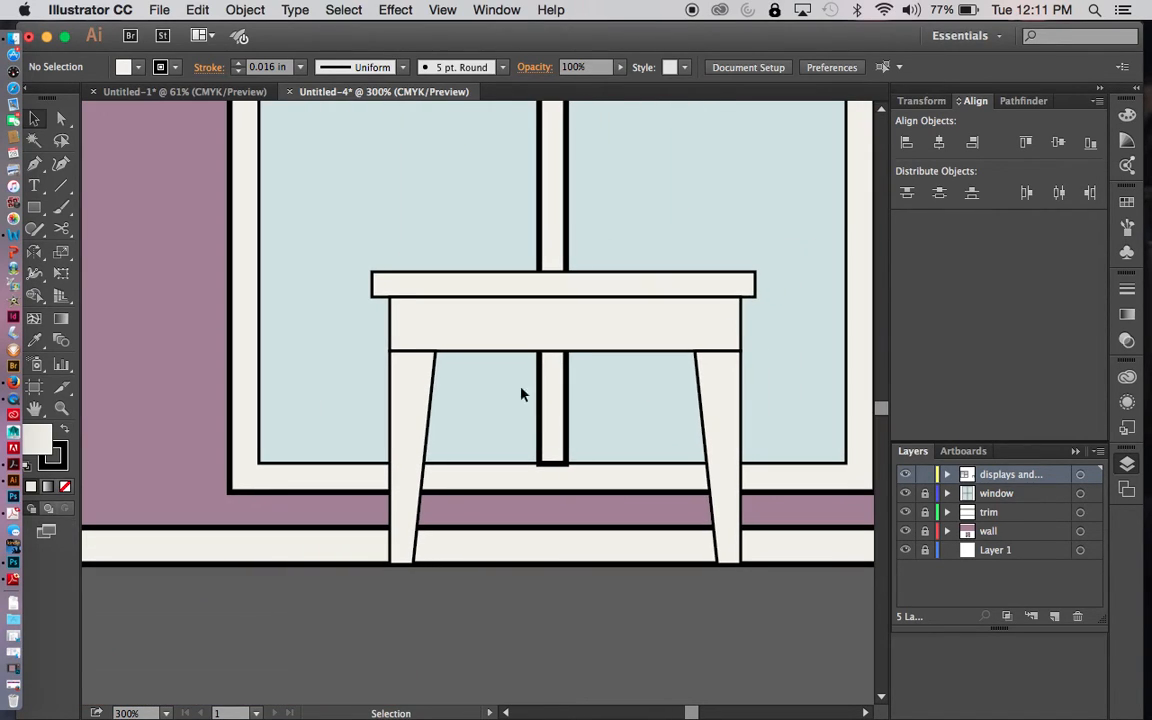
drag(33, 207, 96, 209)
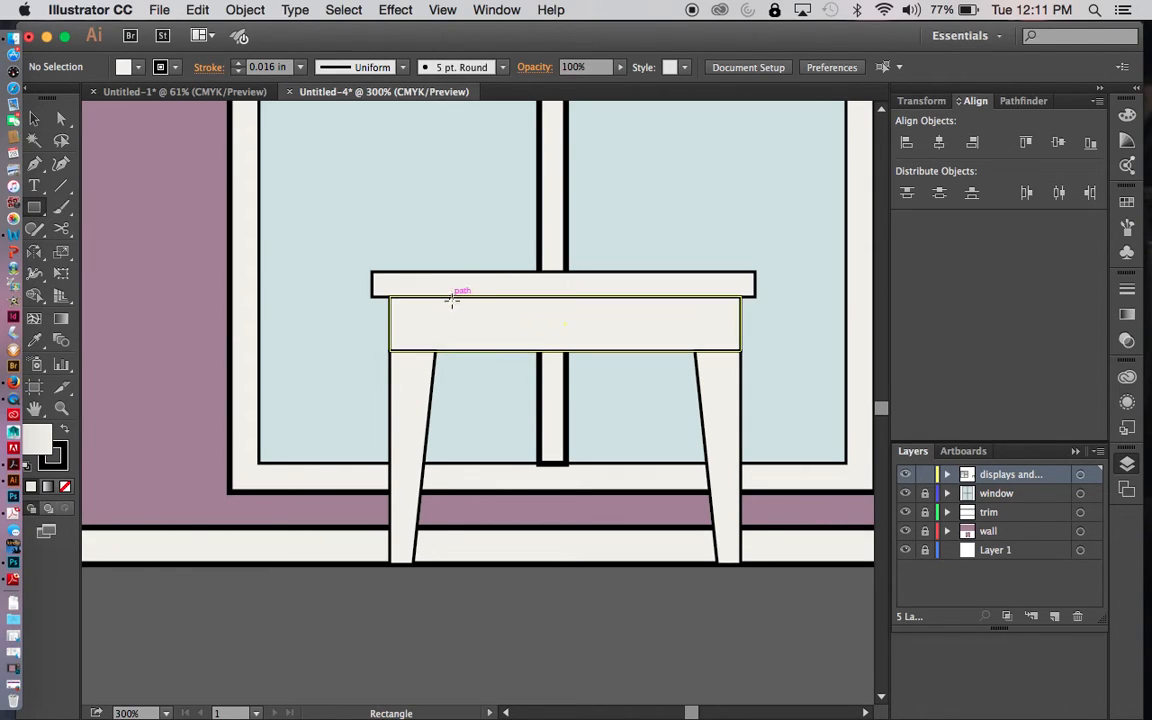
drag(452, 308, 671, 342)
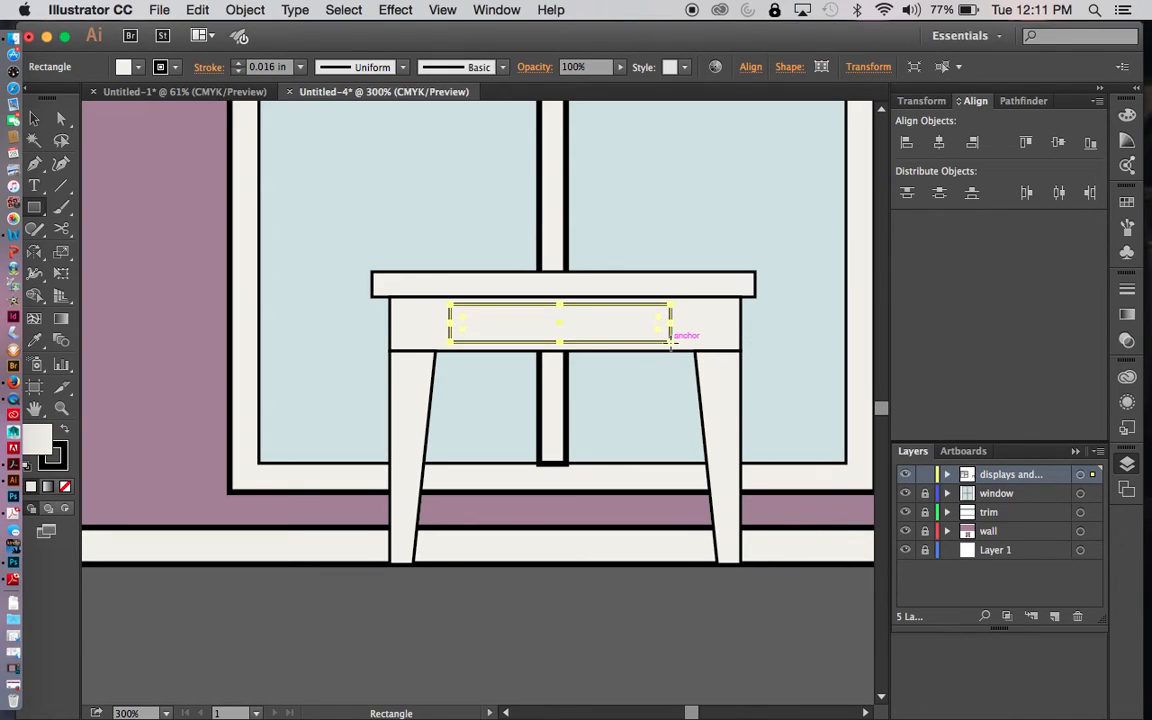
key(v)
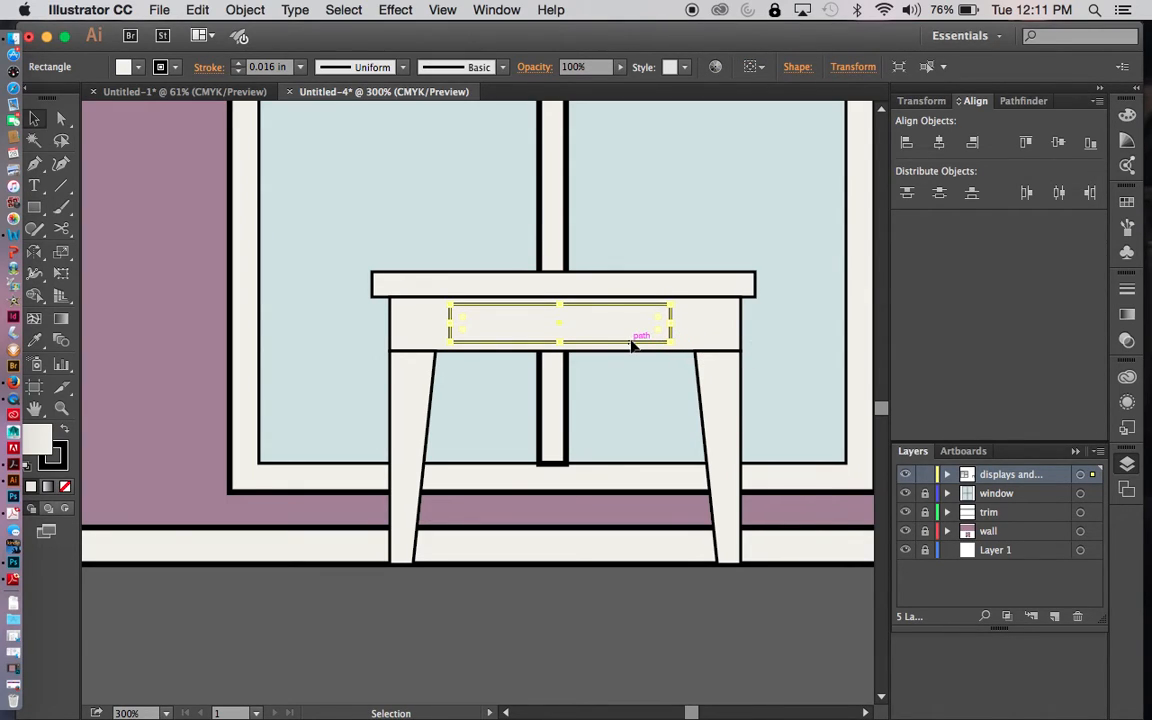
drag(632, 345, 633, 348)
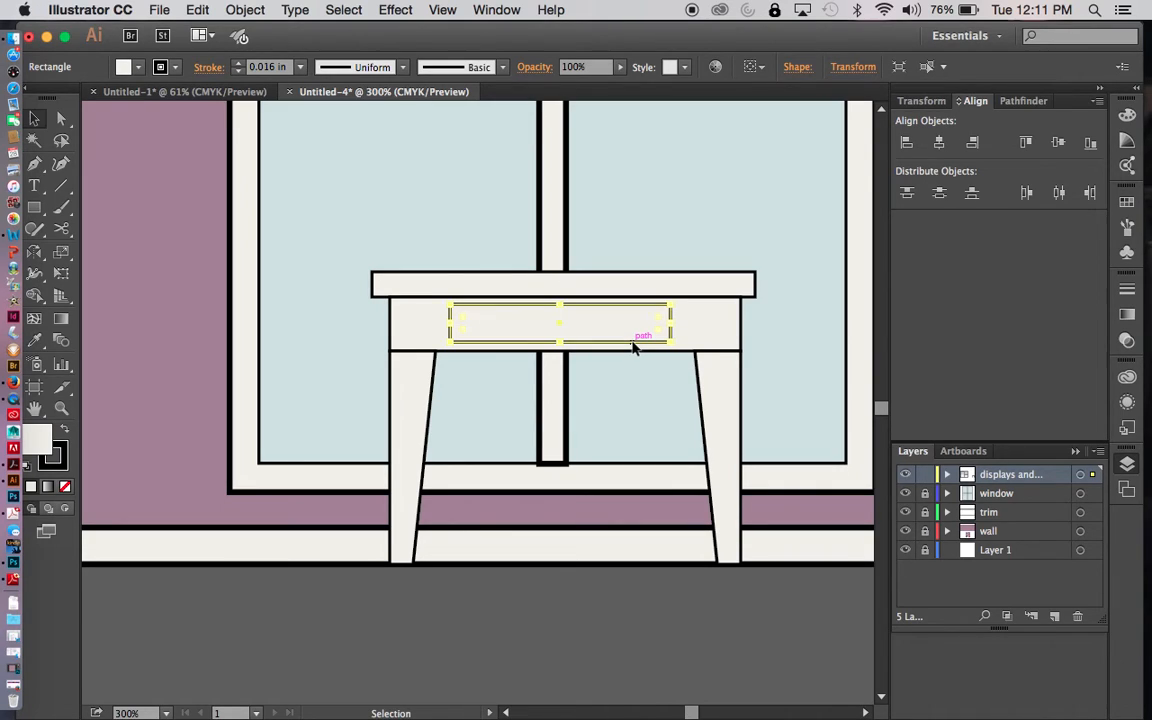
click(633, 401)
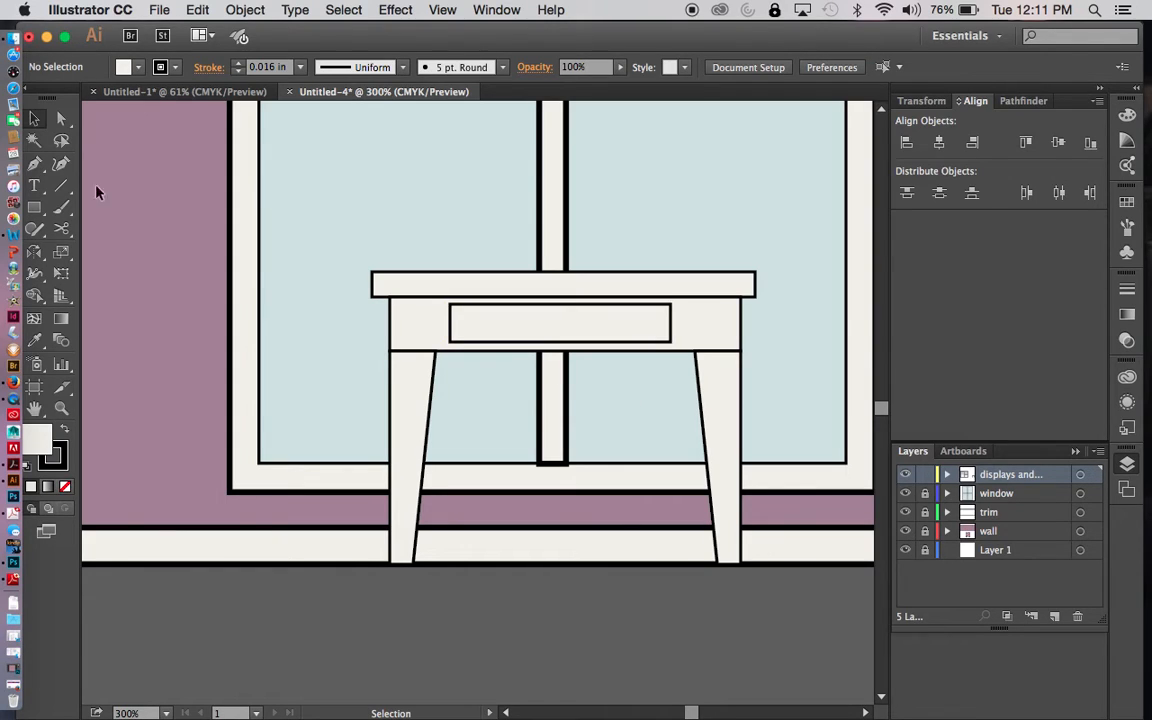
- Set the drawer front's stroke weight to 0.008 in
click(453, 320)
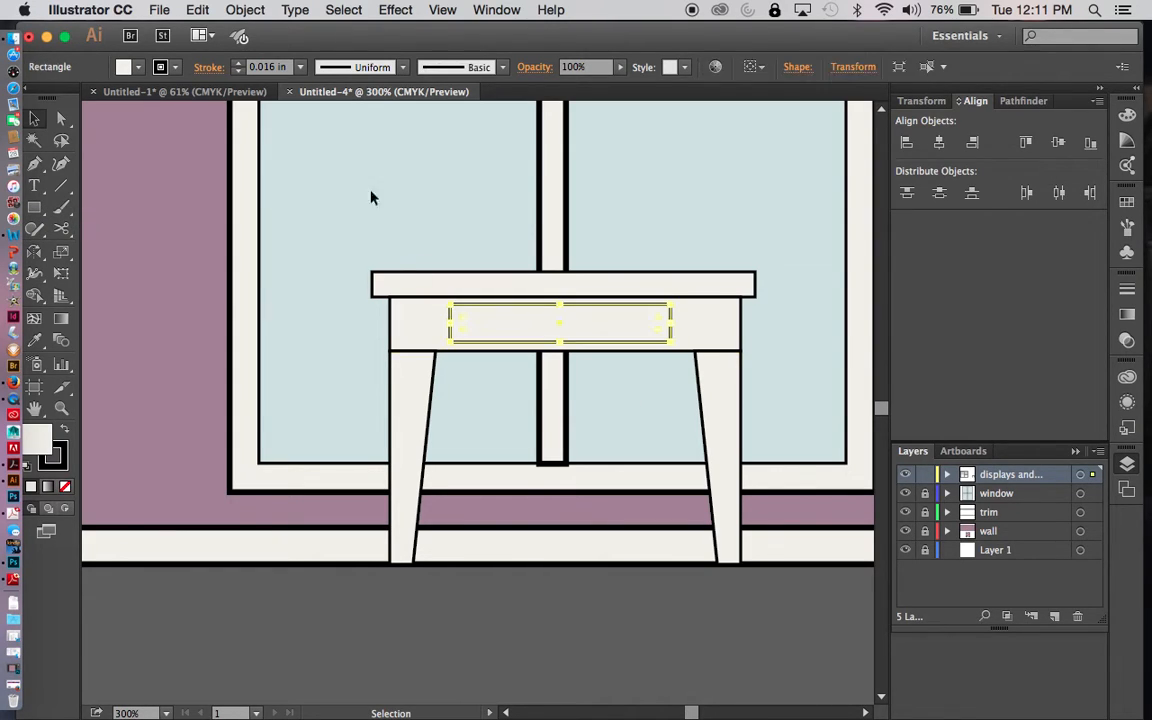
click(299, 67)
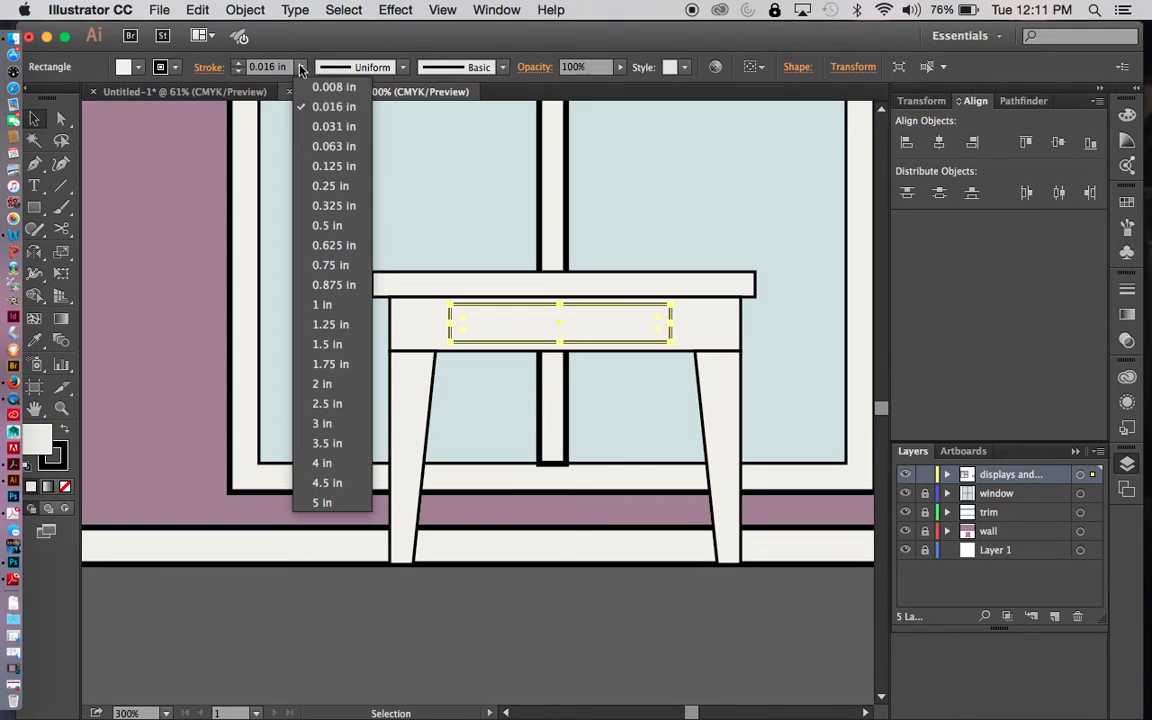
click(345, 88)
click(504, 618)
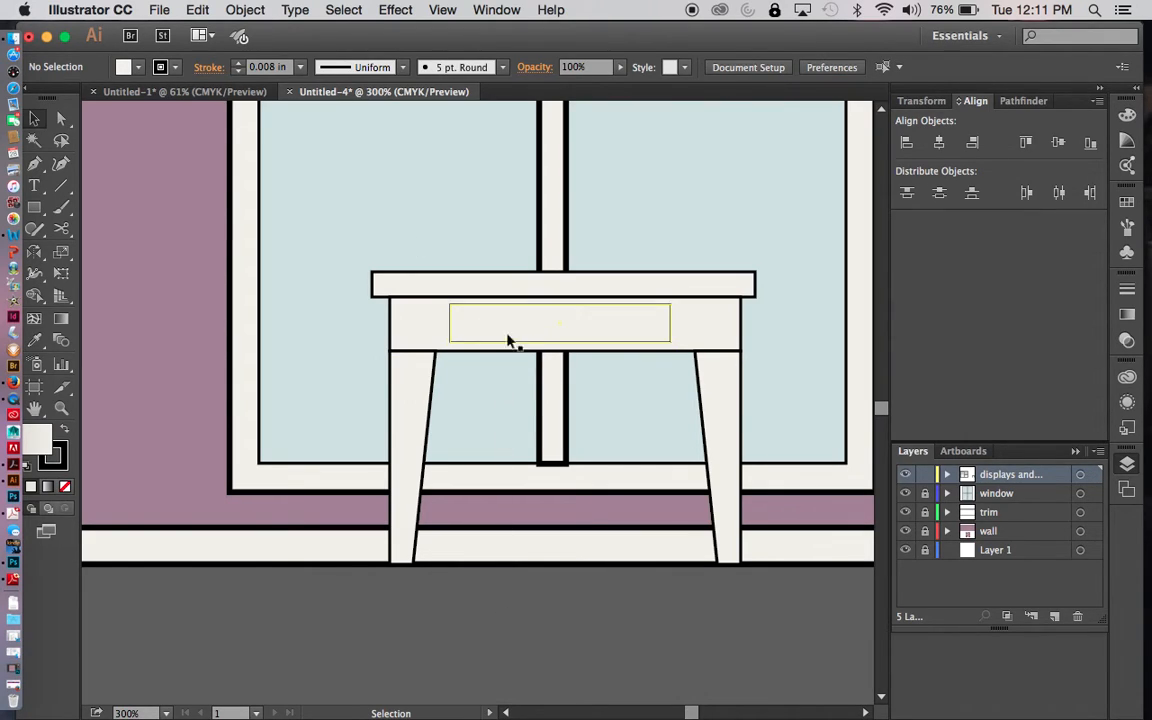
- Draw a thin horizontal handle rectangle near the middle of the drawer front
drag(35, 209, 95, 196)
drag(520, 317, 579, 322)
key(v)
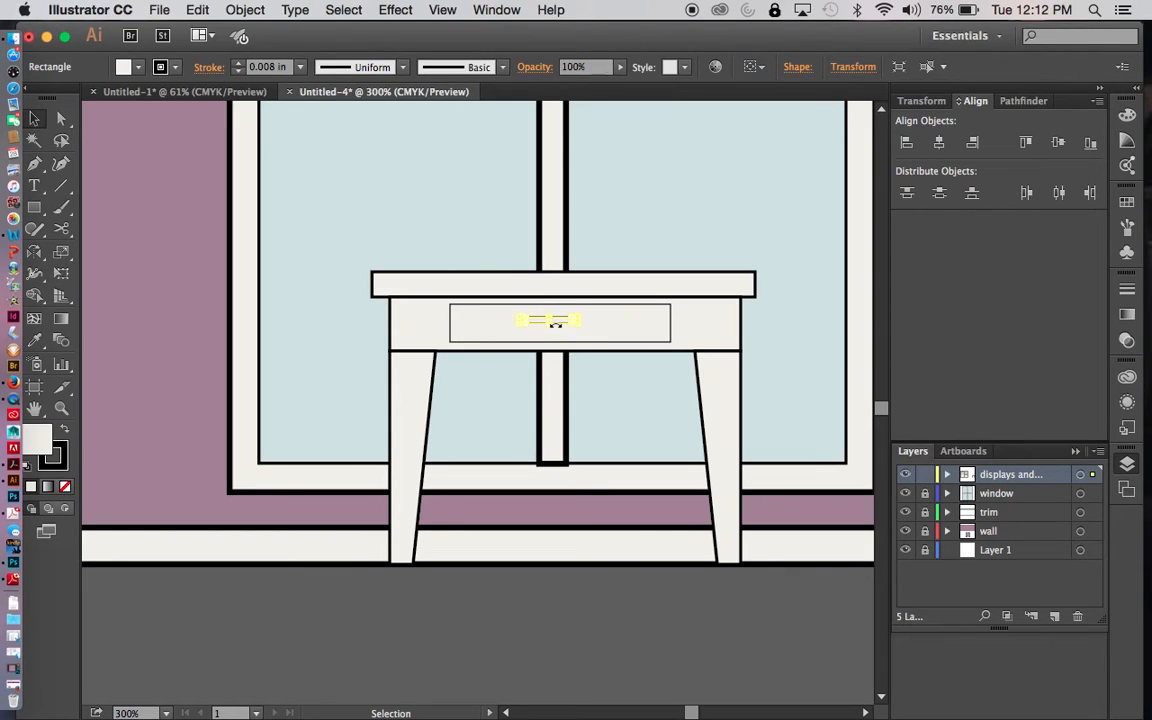
click(590, 628)
- Inspect the drawer handle's shape and placement up close, then check the table within the whole elevation
key(z)
drag(487, 259, 534, 335)
drag(581, 494, 721, 354)
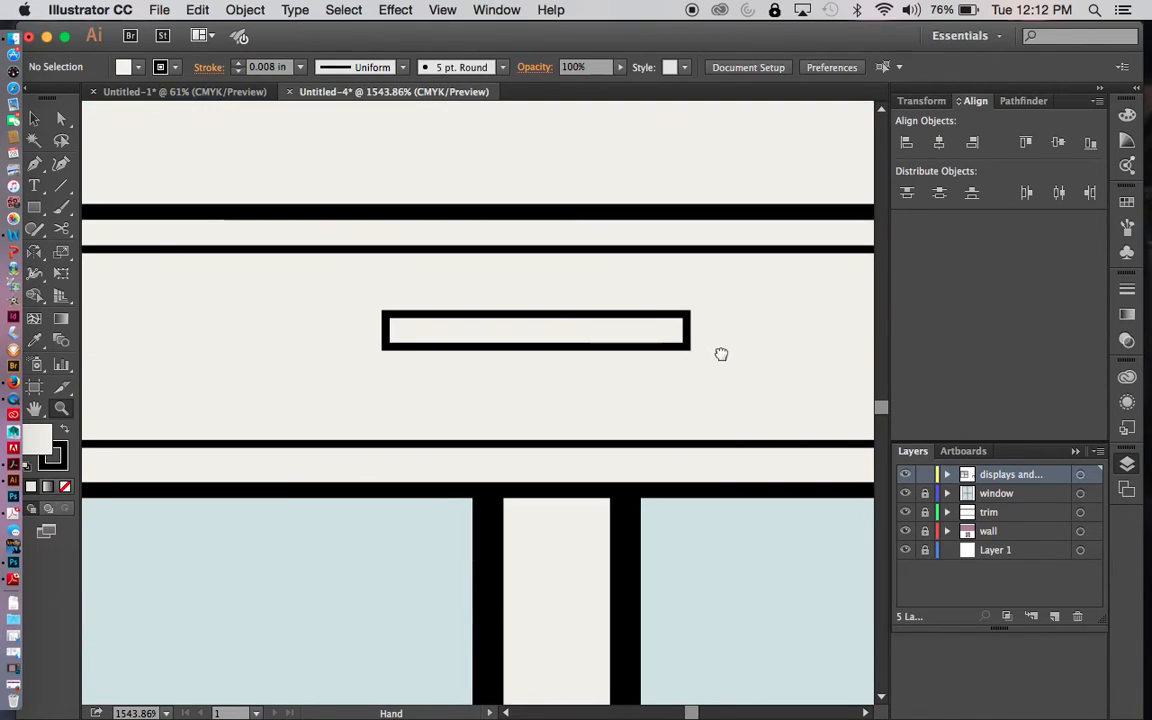
key(v)
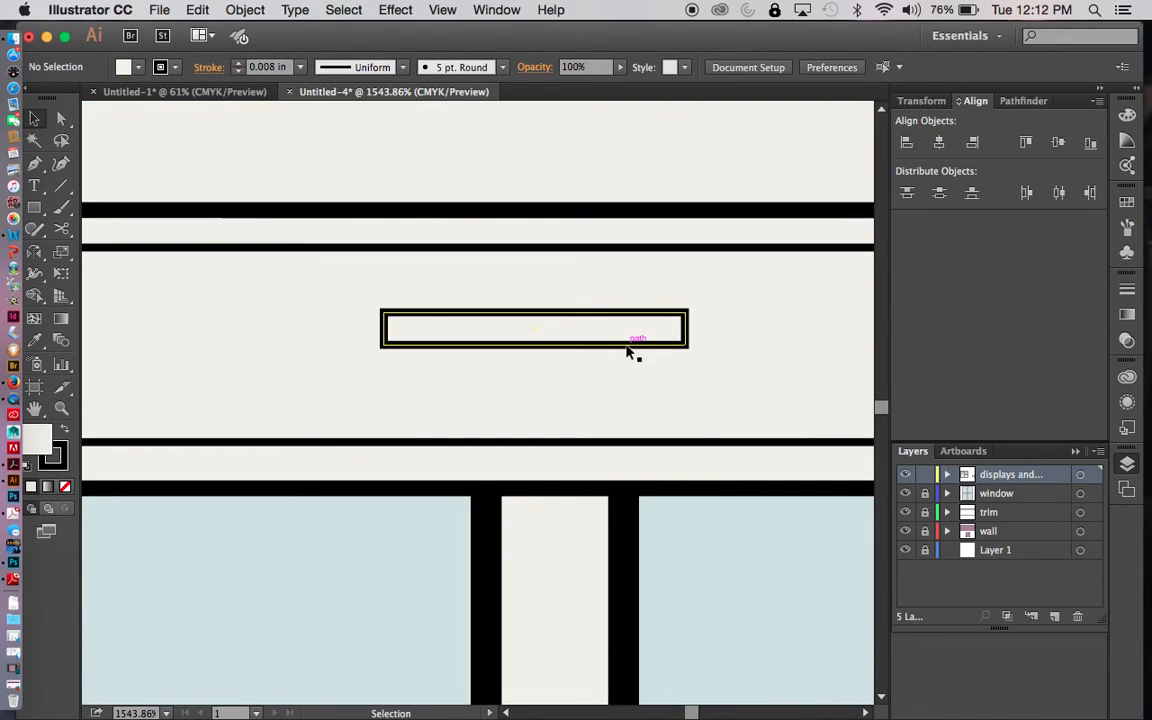
click(630, 349)
mouse_move(629, 348)
mouse_down()
mouse_move(669, 352)
mouse_move(631, 353)
mouse_up()
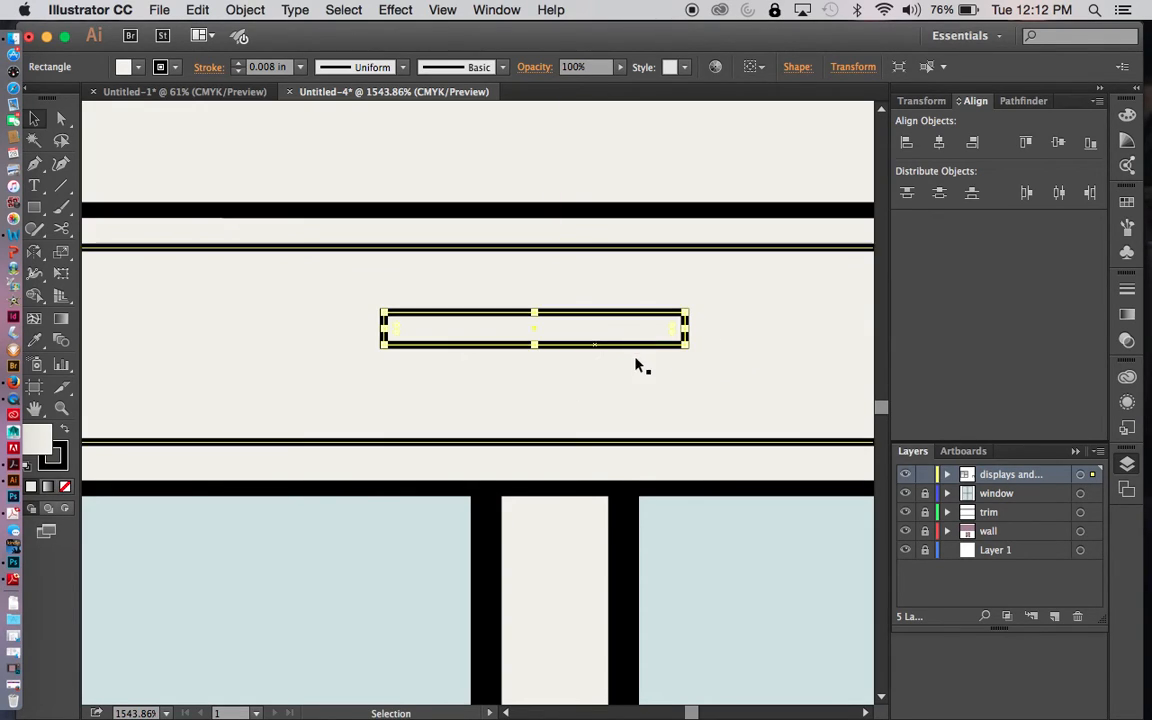
key(super+0)
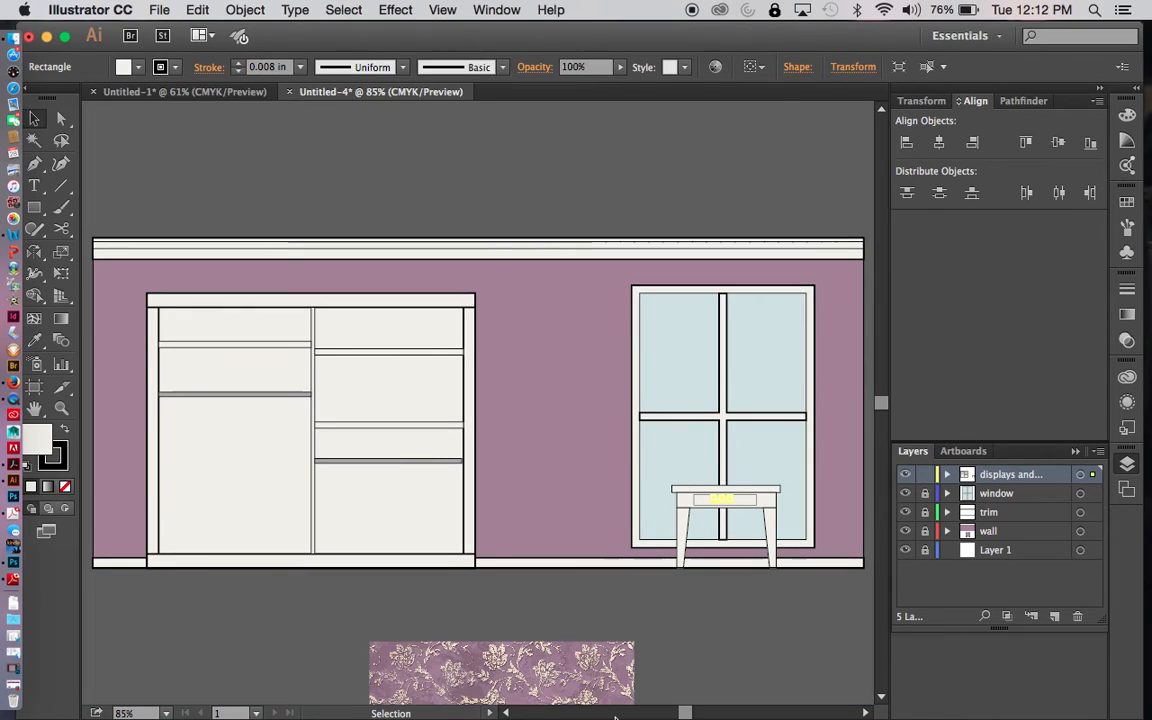
click(748, 632)
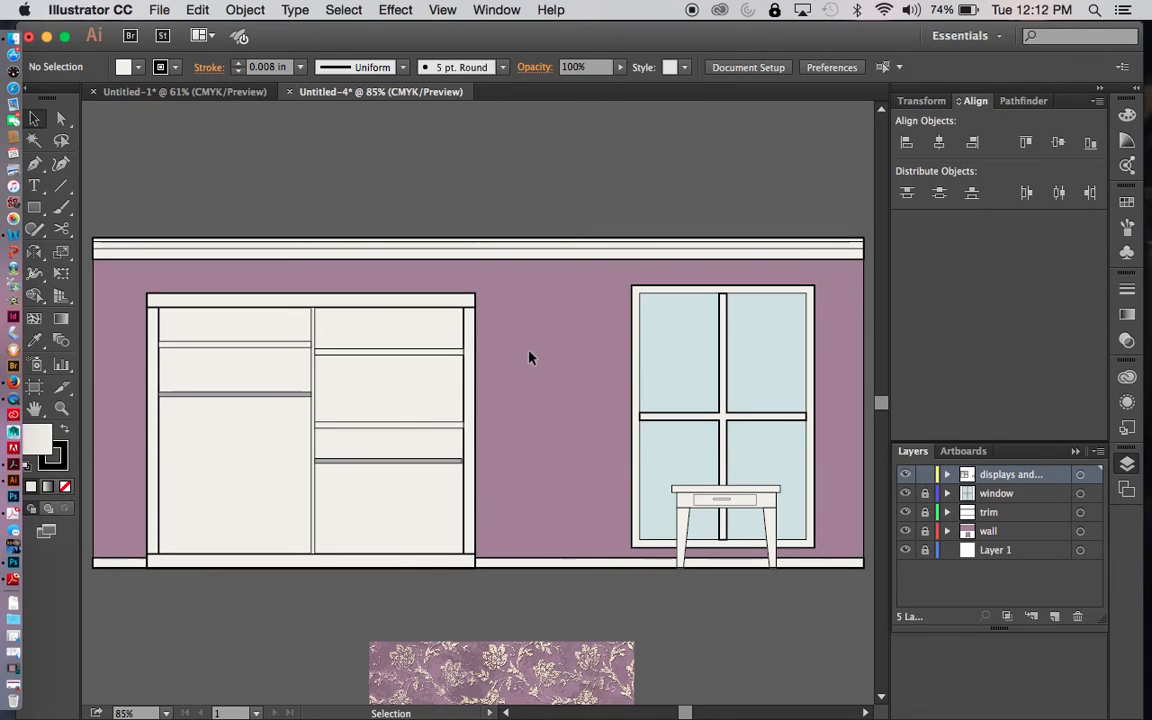
- Check the furniture layout in the floor plan document, then return to the wall elevation
click(175, 91)
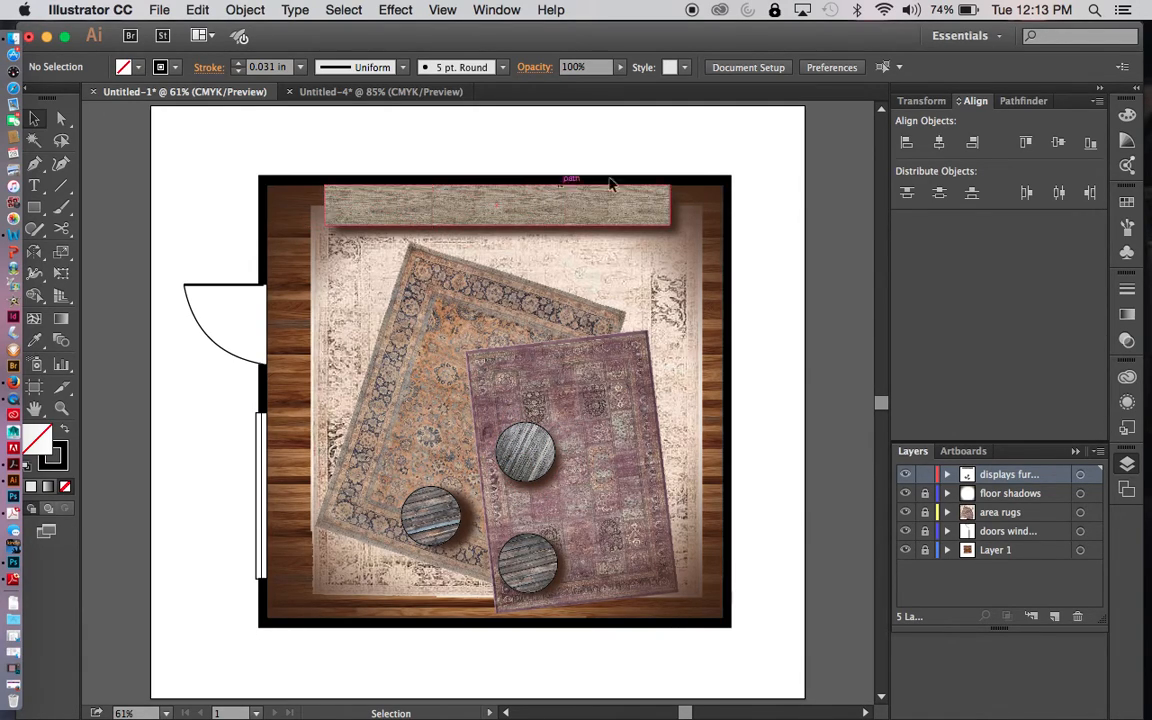
click(378, 92)
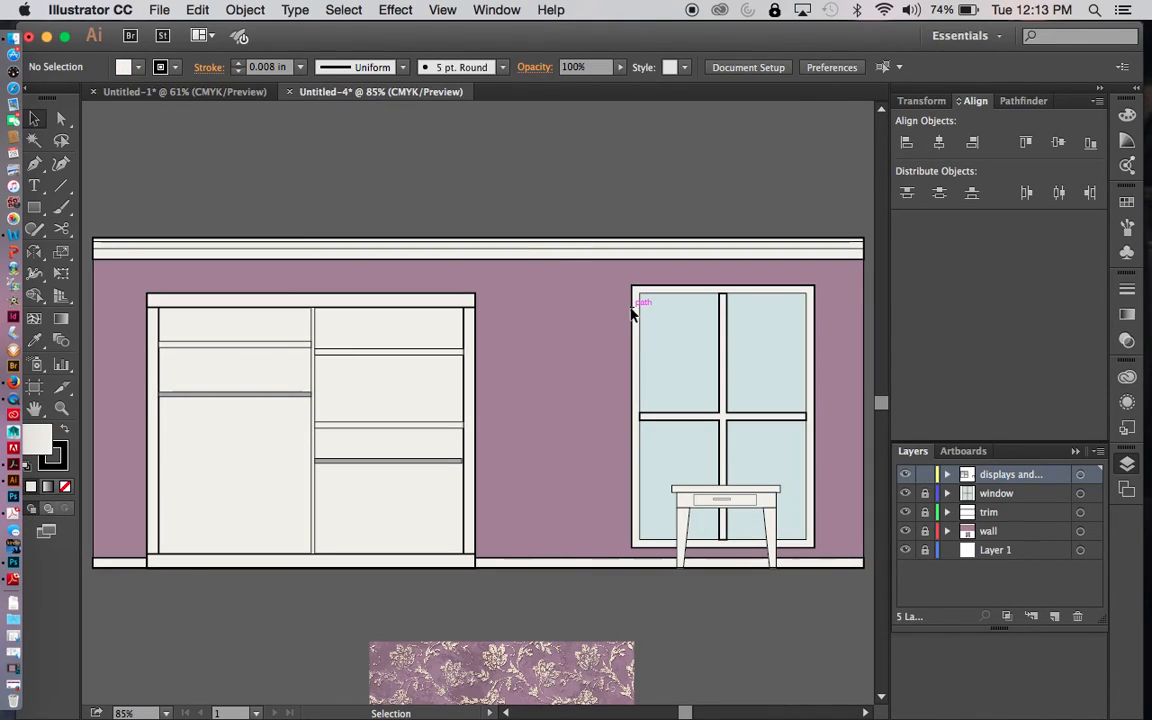
- Unlock the window, trim, wall and Layer 1 layers and shorten the window's vertical muntin so it ends just above the lower frame
key(super+1)
key(super+equal)
key(space)
drag(630, 309, 307, 191)
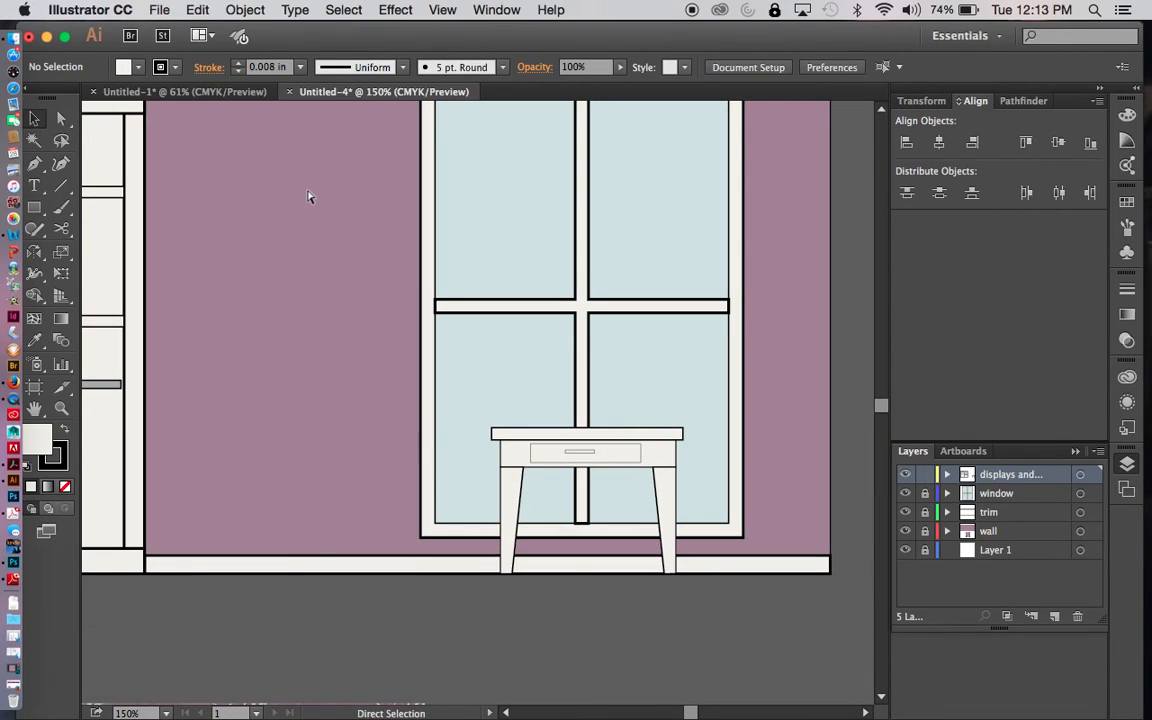
key(super+equal)
key(super+equal)
key(space)
drag(442, 393, 360, 167)
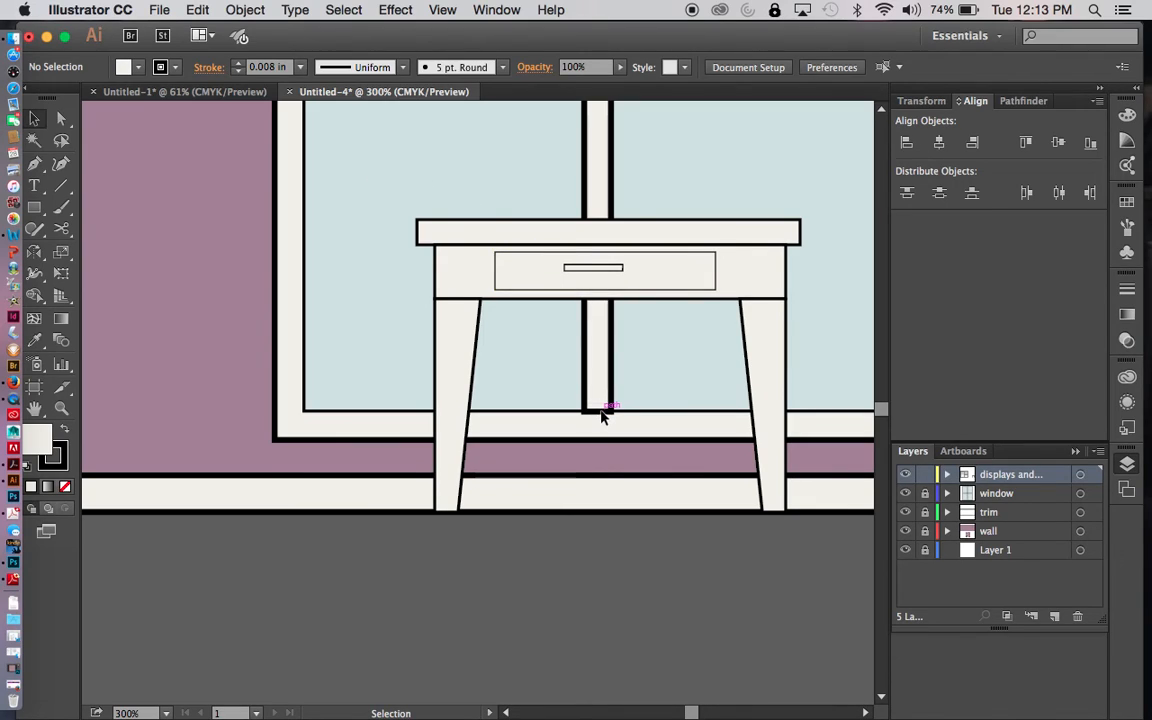
drag(925, 493, 924, 557)
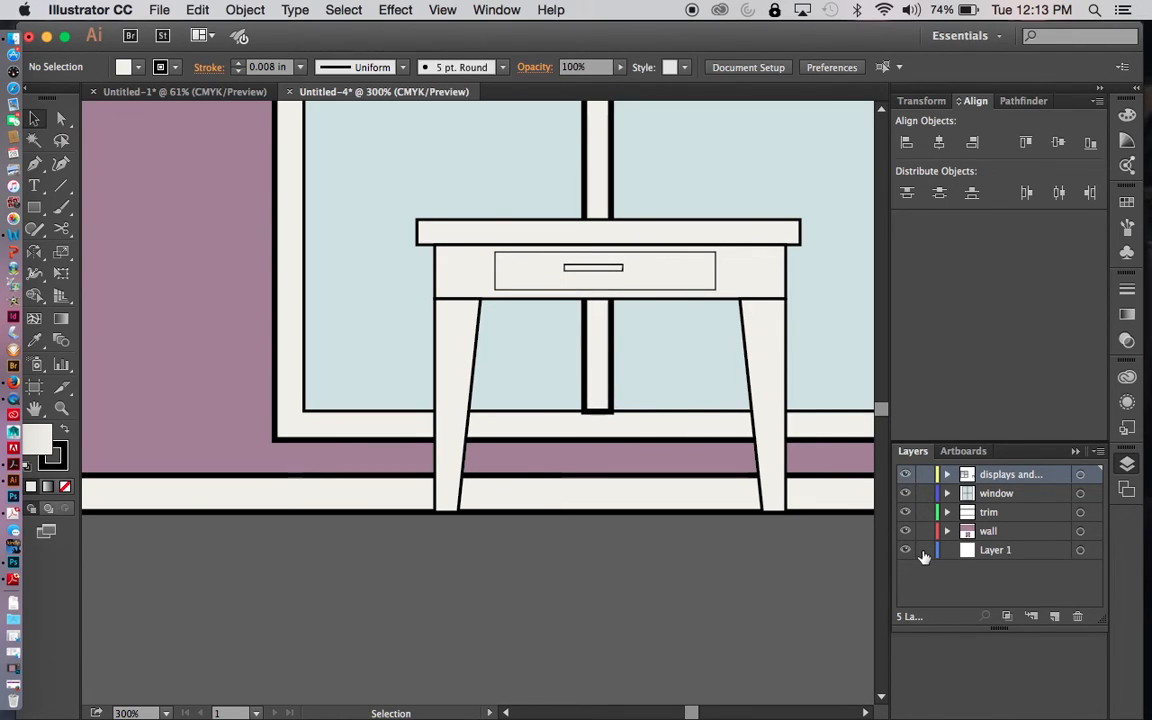
click(614, 403)
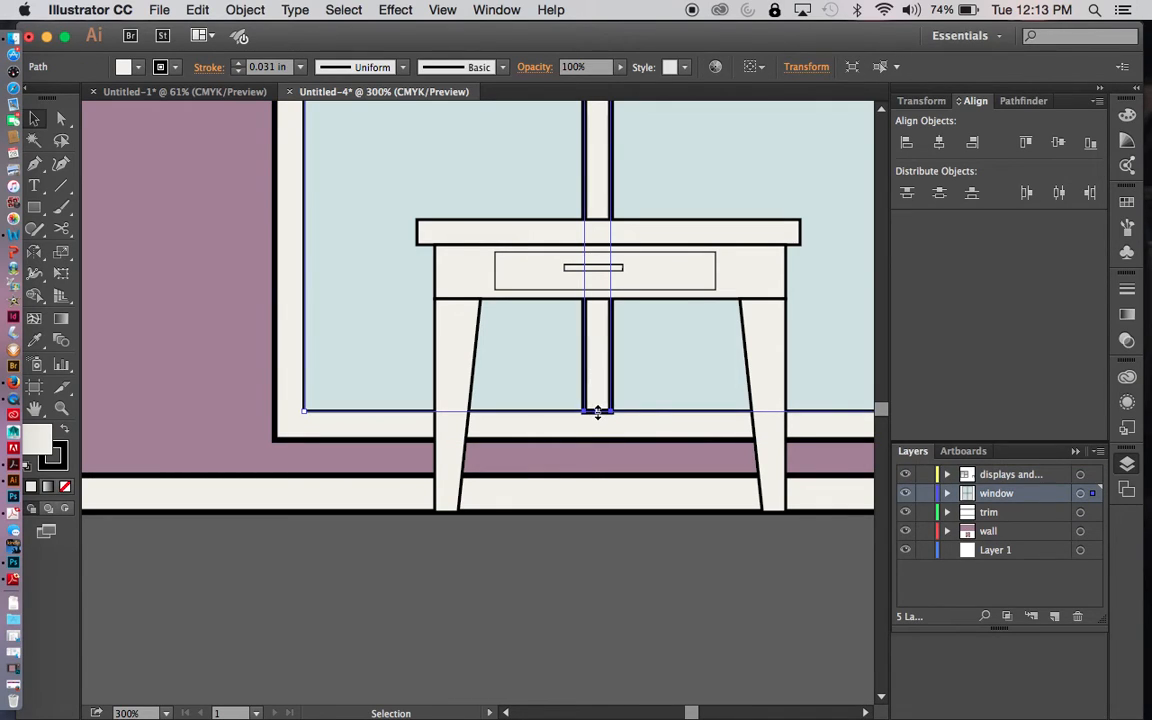
drag(597, 412, 599, 410)
click(632, 561)
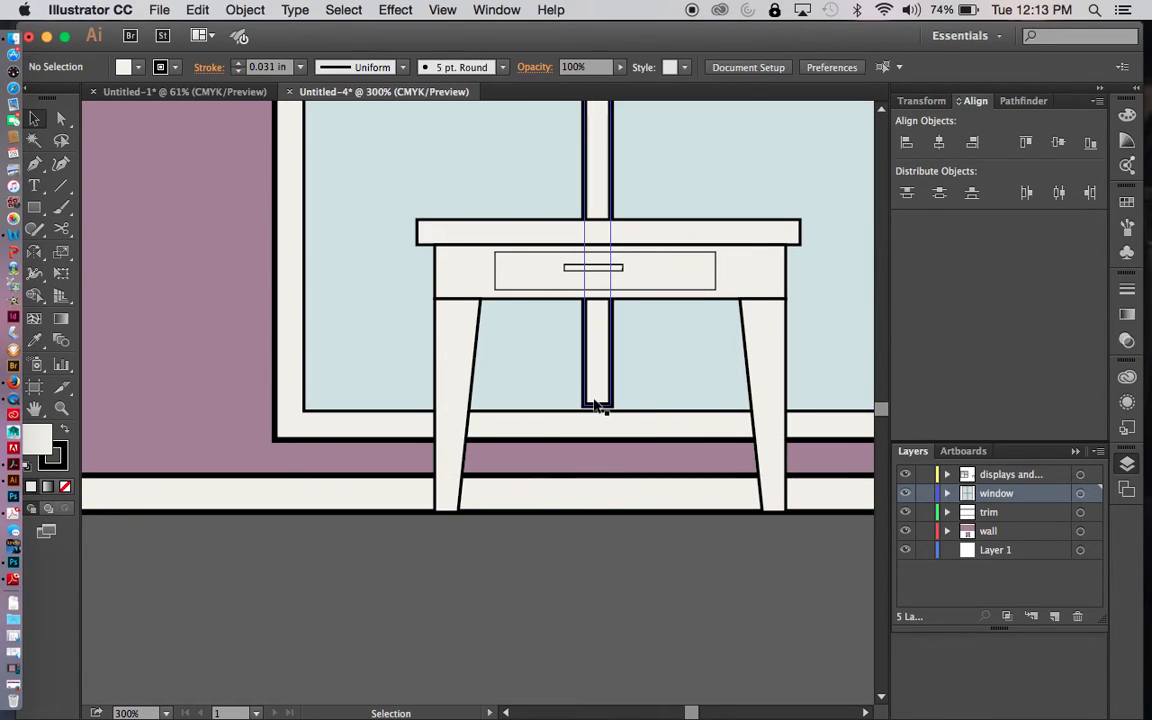
- Extend the lower end of the vertical muntin slightly so its outline meets the window frame's inner bottom edge
key(super+equal)
key(super+equal)
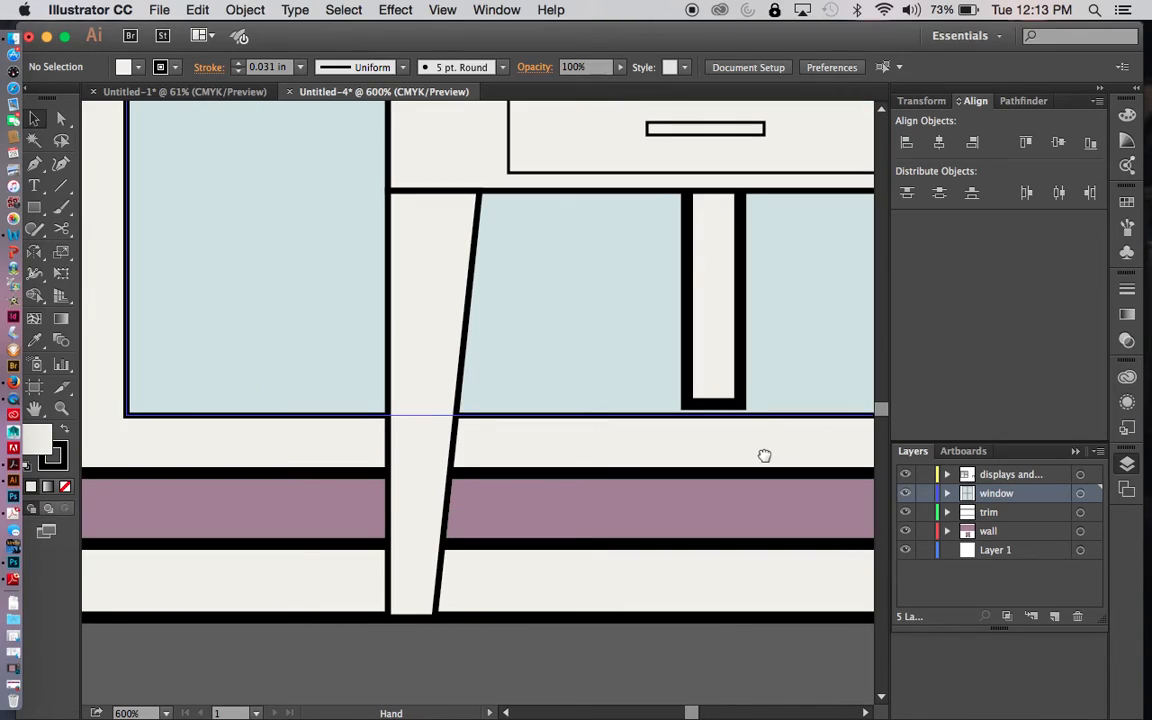
drag(764, 455, 650, 430)
click(610, 377)
click(594, 374)
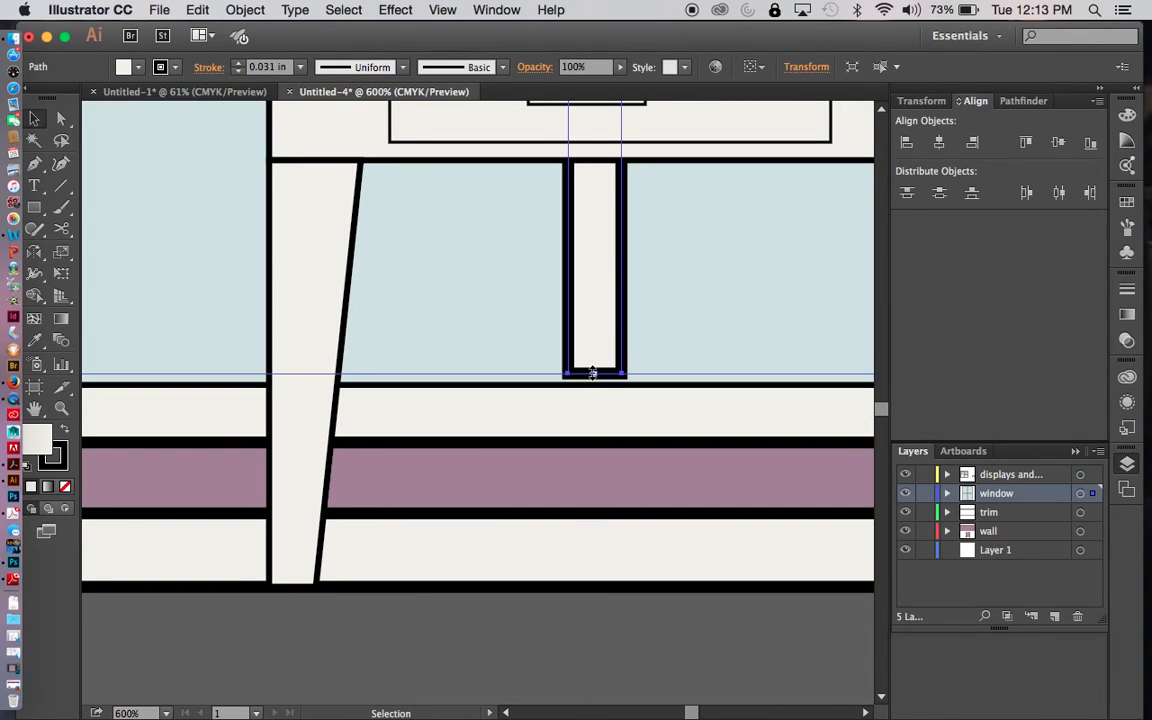
drag(594, 374, 595, 379)
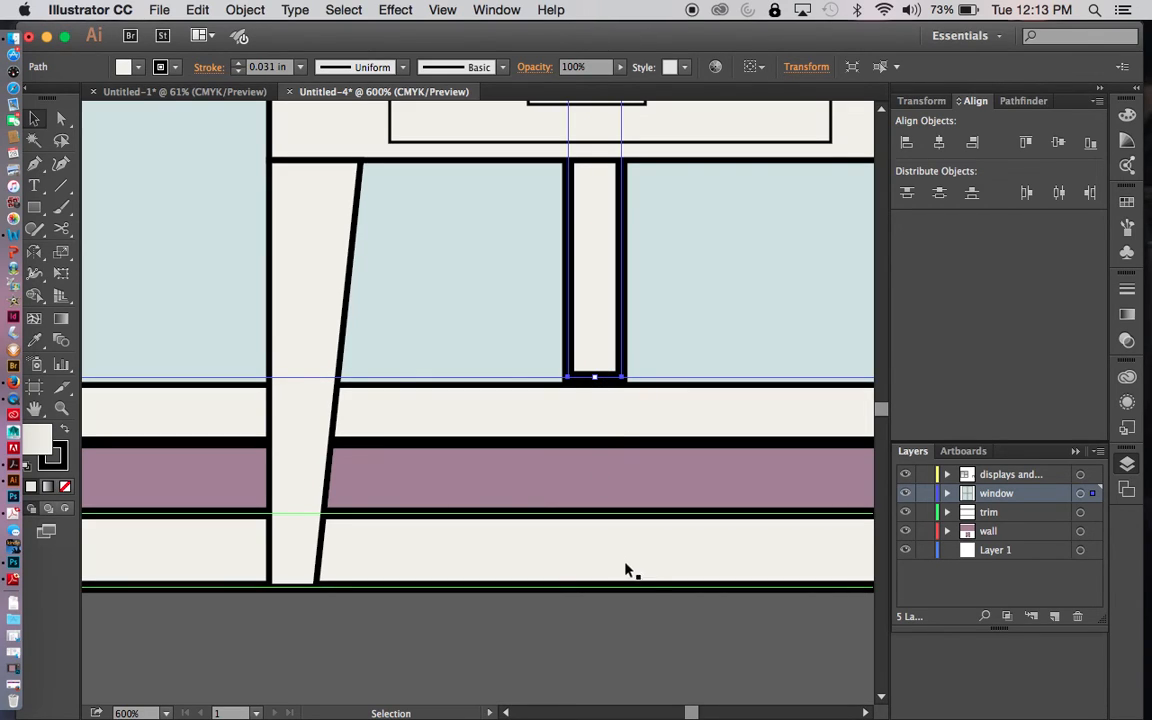
click(640, 647)
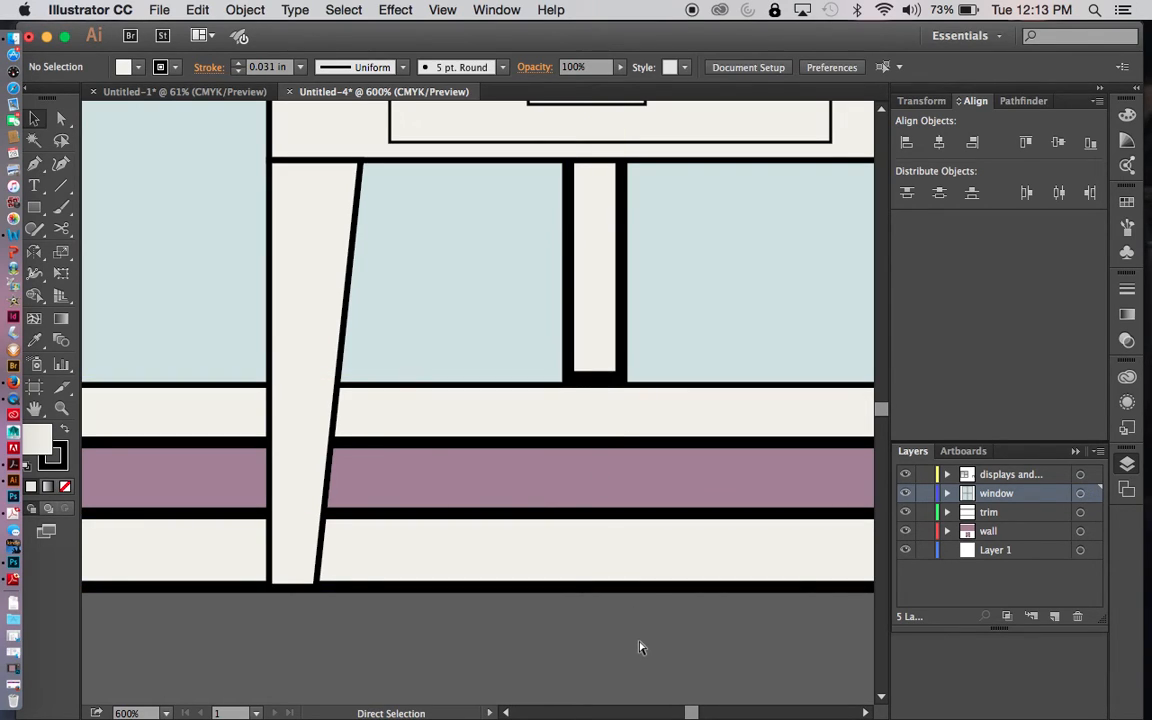
- Draw a long, thin rounded rectangle just above the tabletop, reaching from near its left end to the vertical muntin
key(super+minus)
key(super+minus)
key(super+minus)
key(super+minus)
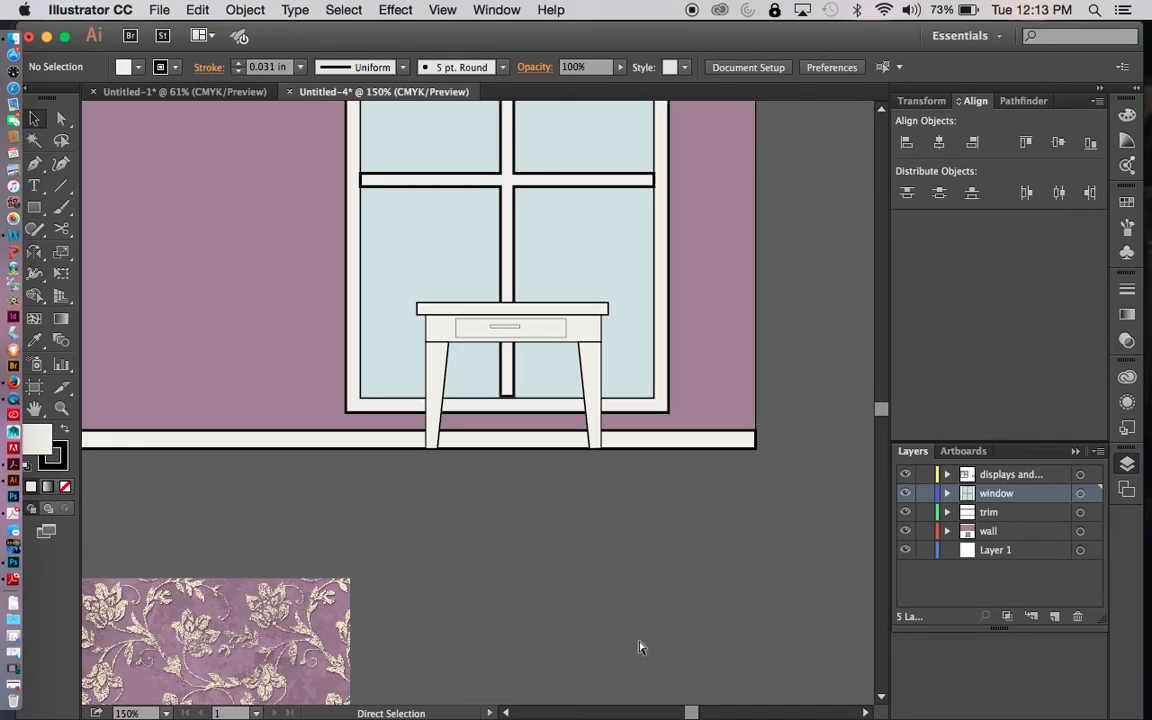
key(super+minus)
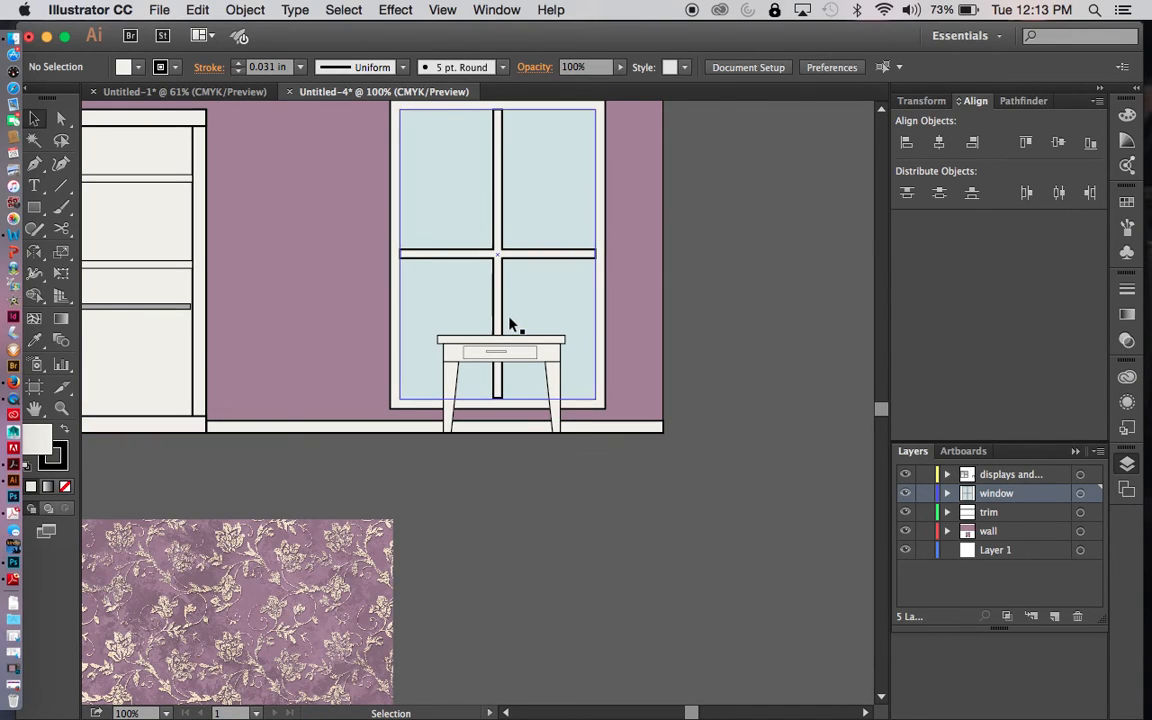
key(z)
drag(358, 249, 637, 478)
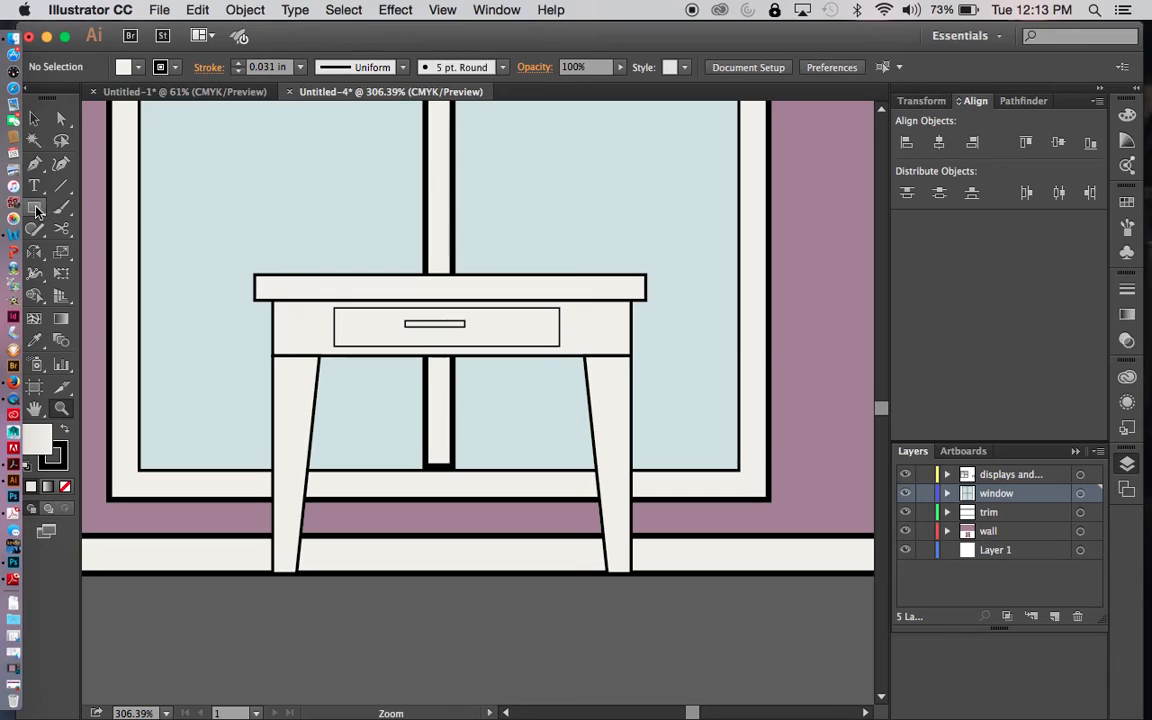
drag(34, 205, 118, 228)
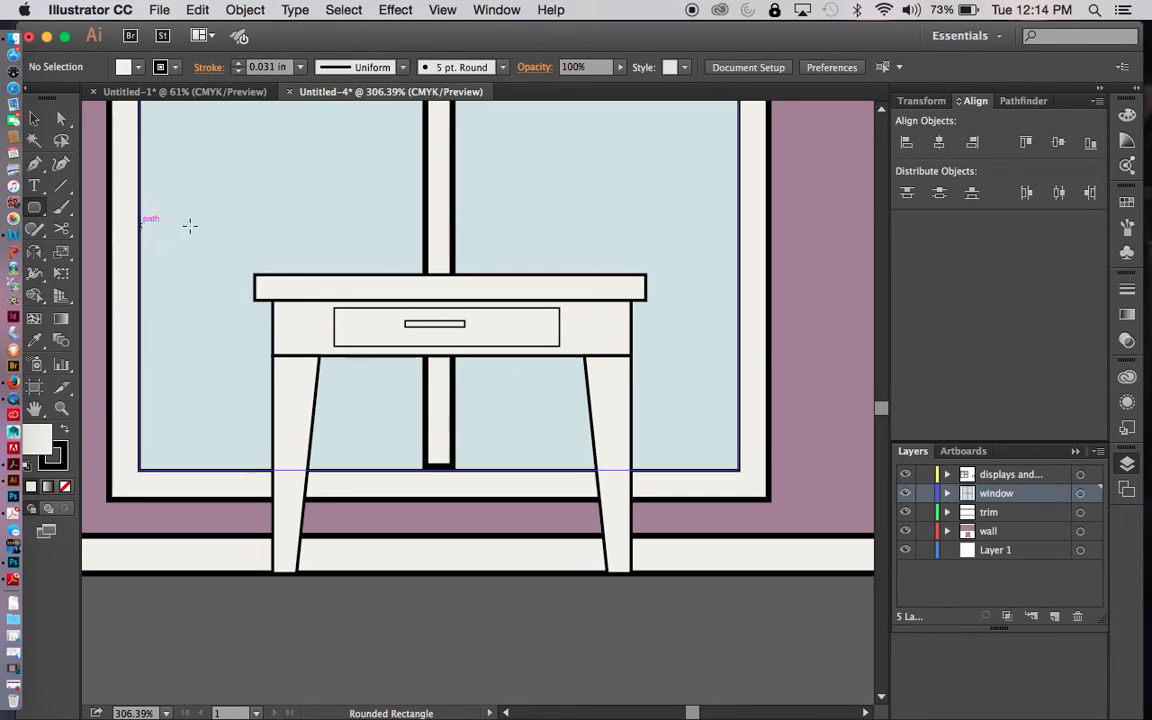
drag(285, 248, 444, 267)
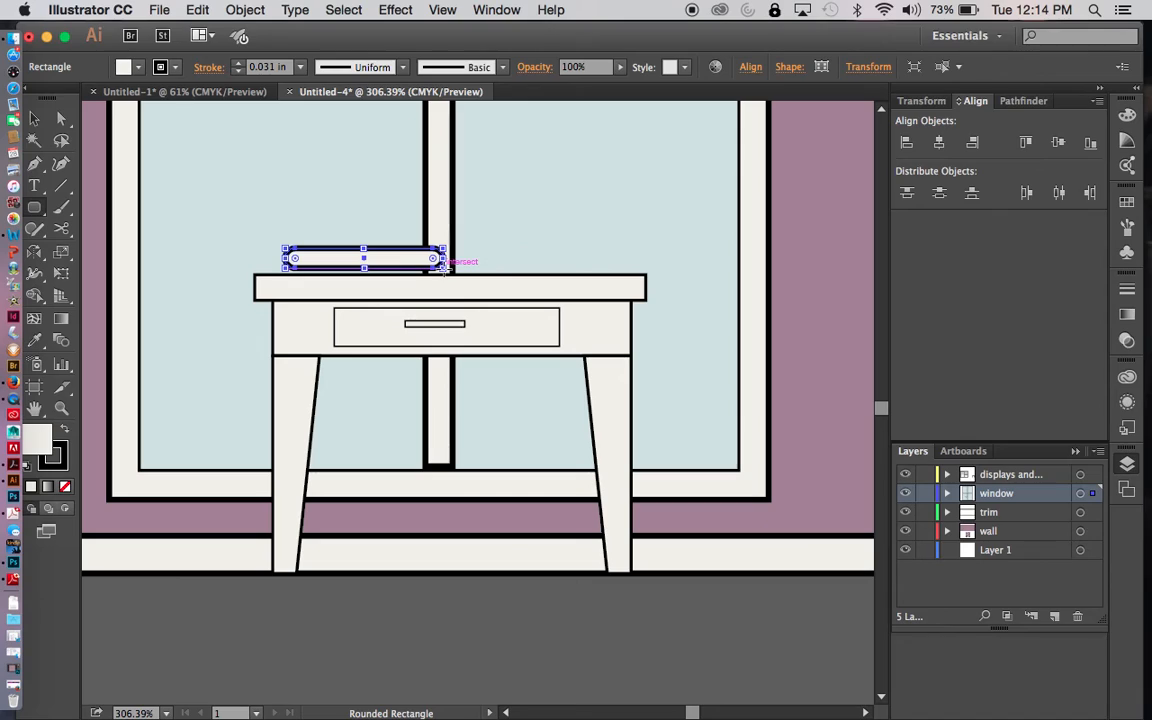
- Nudge the rounded rectangle down to rest on the tabletop and set its stroke weight to 0.016 in
key(v)
click(375, 237)
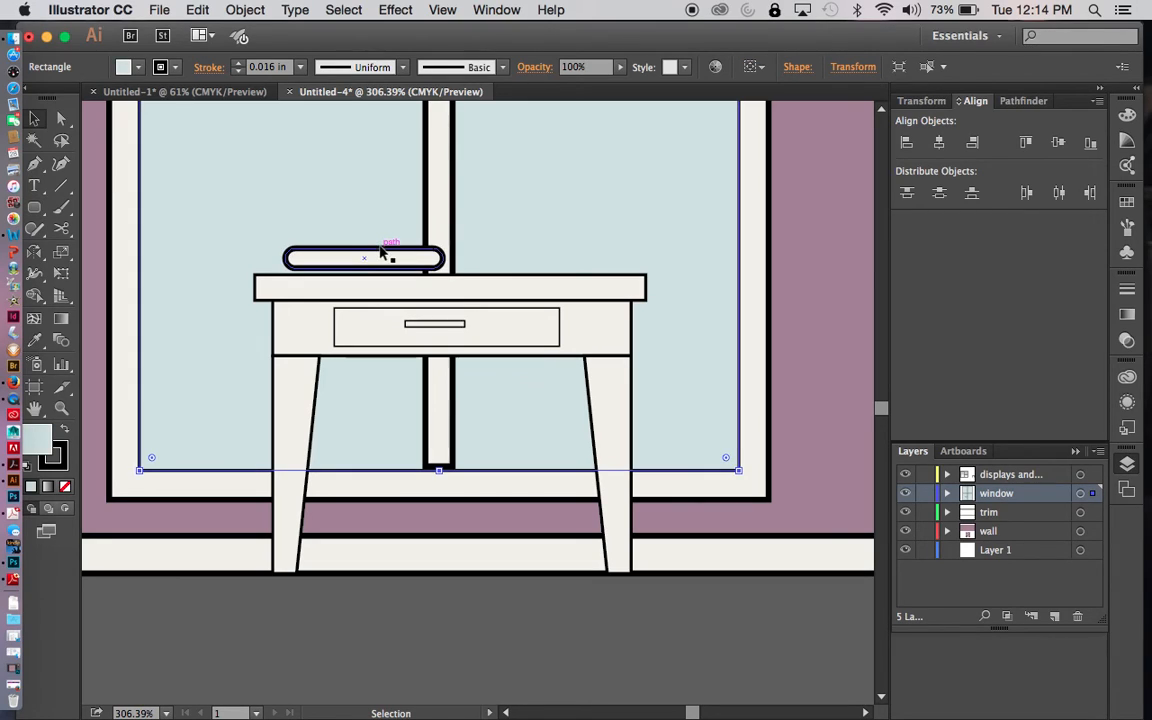
click(381, 255)
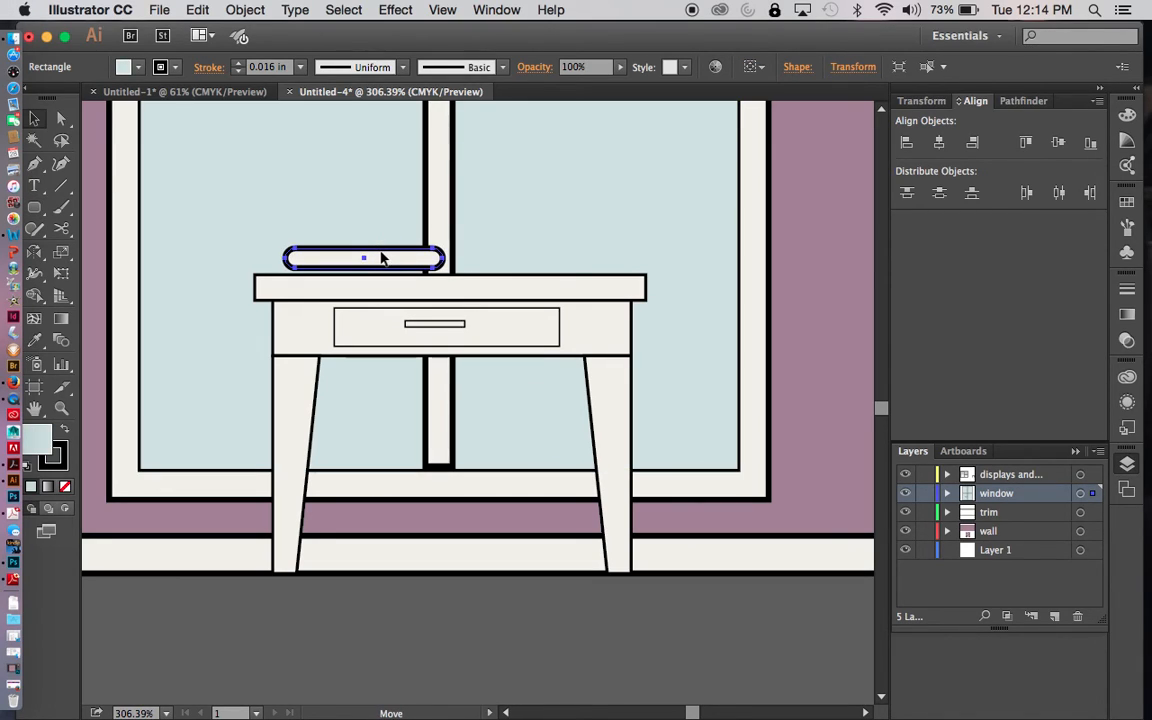
key(Down)
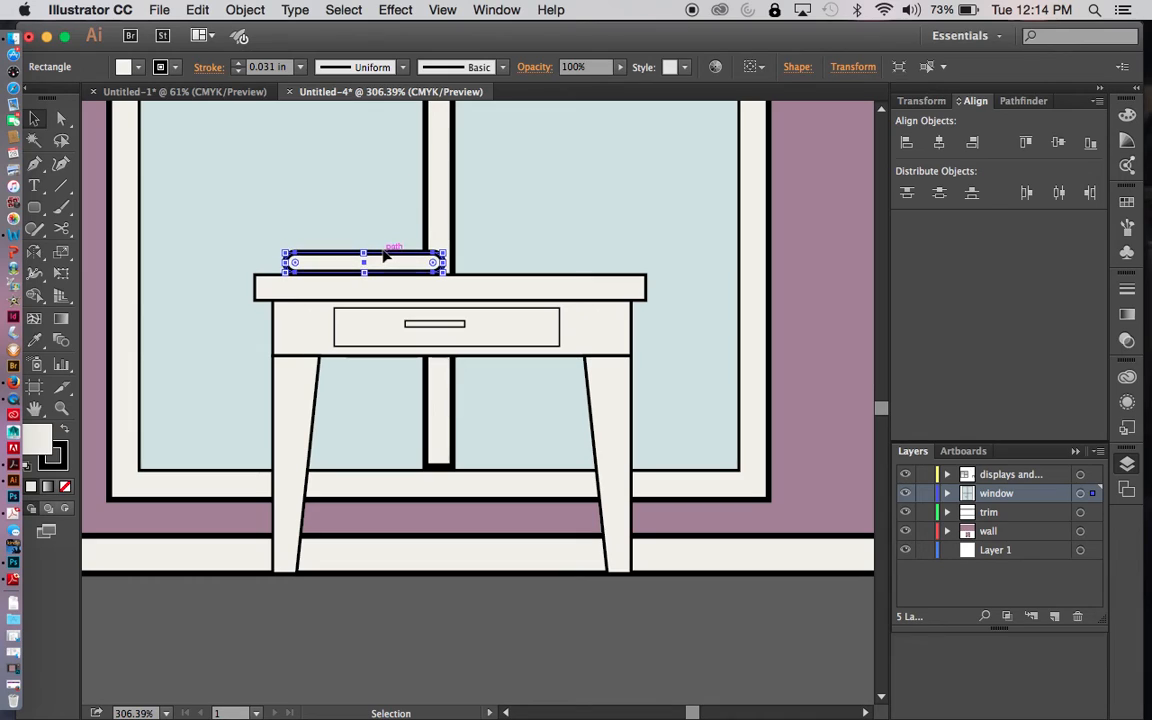
click(300, 67)
click(318, 106)
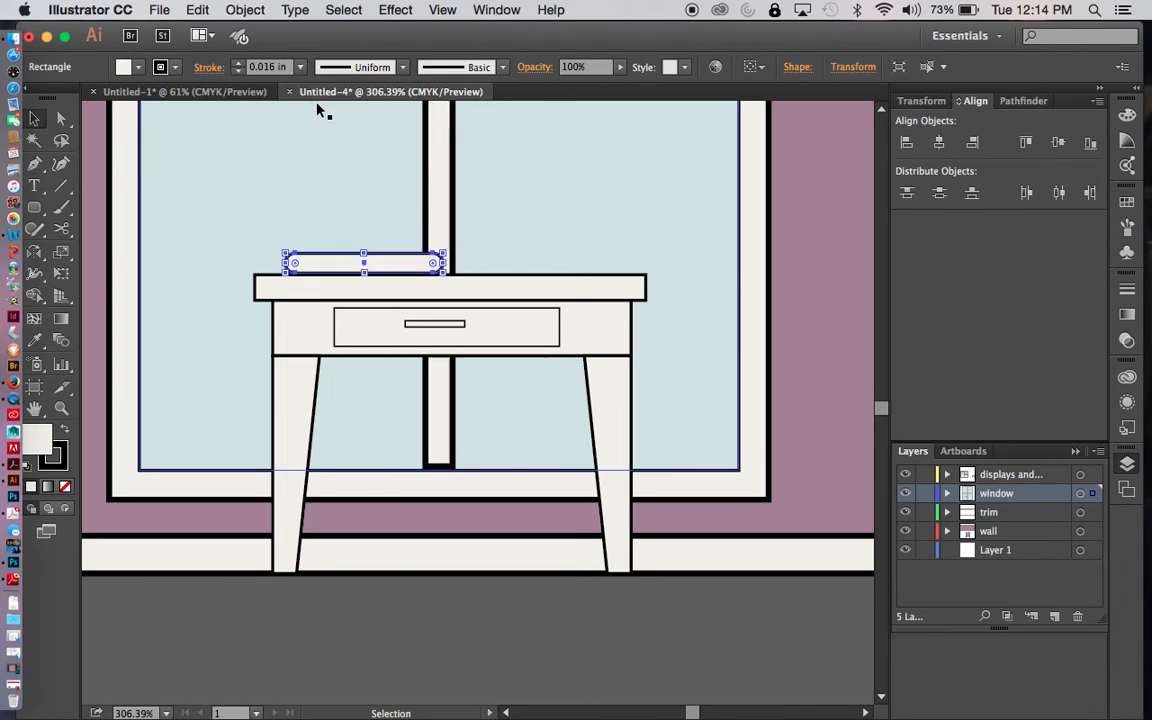
- Fill the rounded rectangle with a peach colour of C 10.2, M 26.27, Y 31, K 0
shift+click(124, 67)
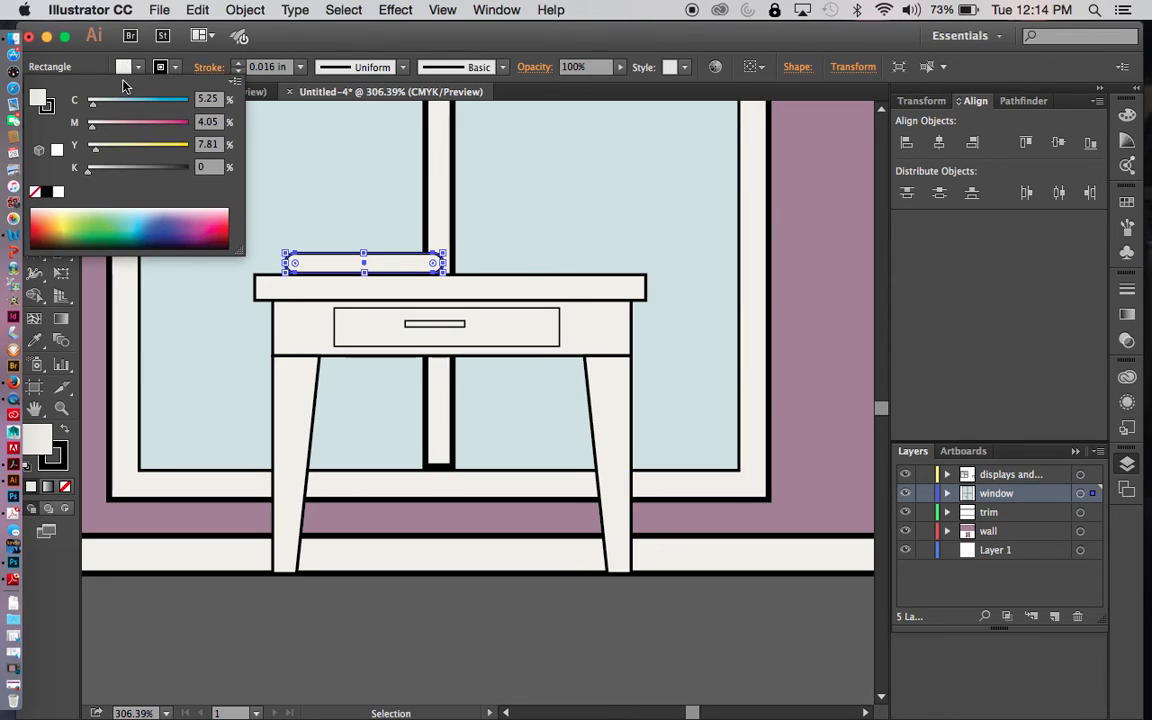
click(190, 209)
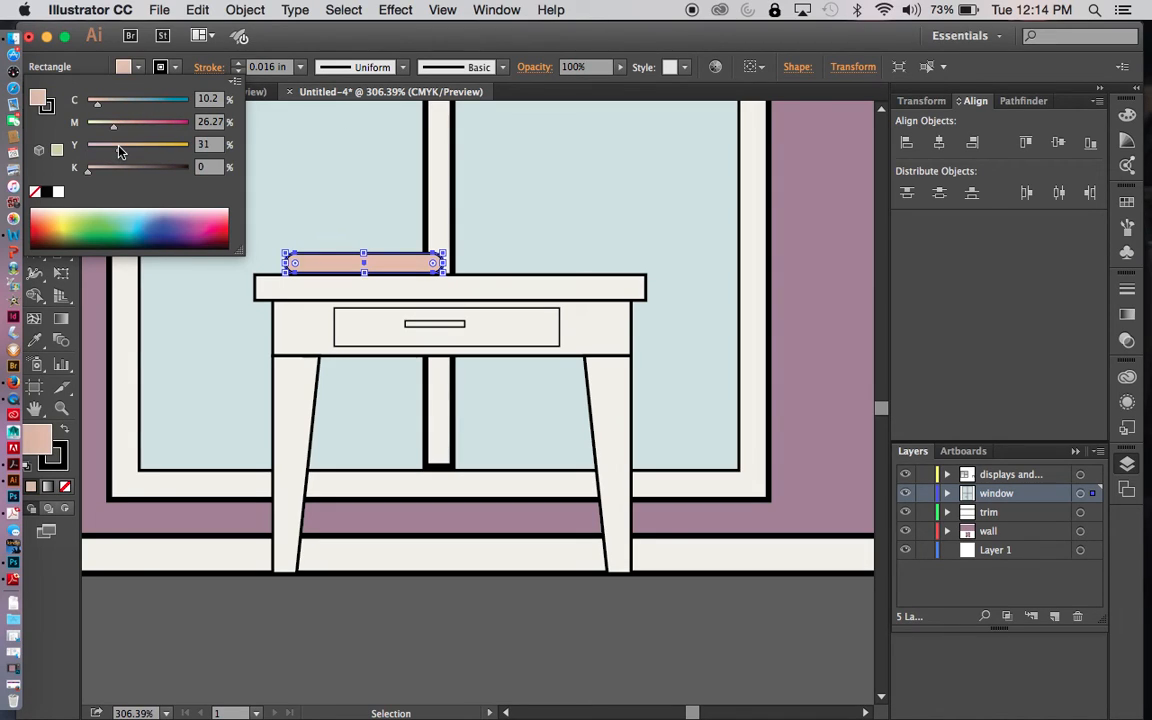
click(352, 187)
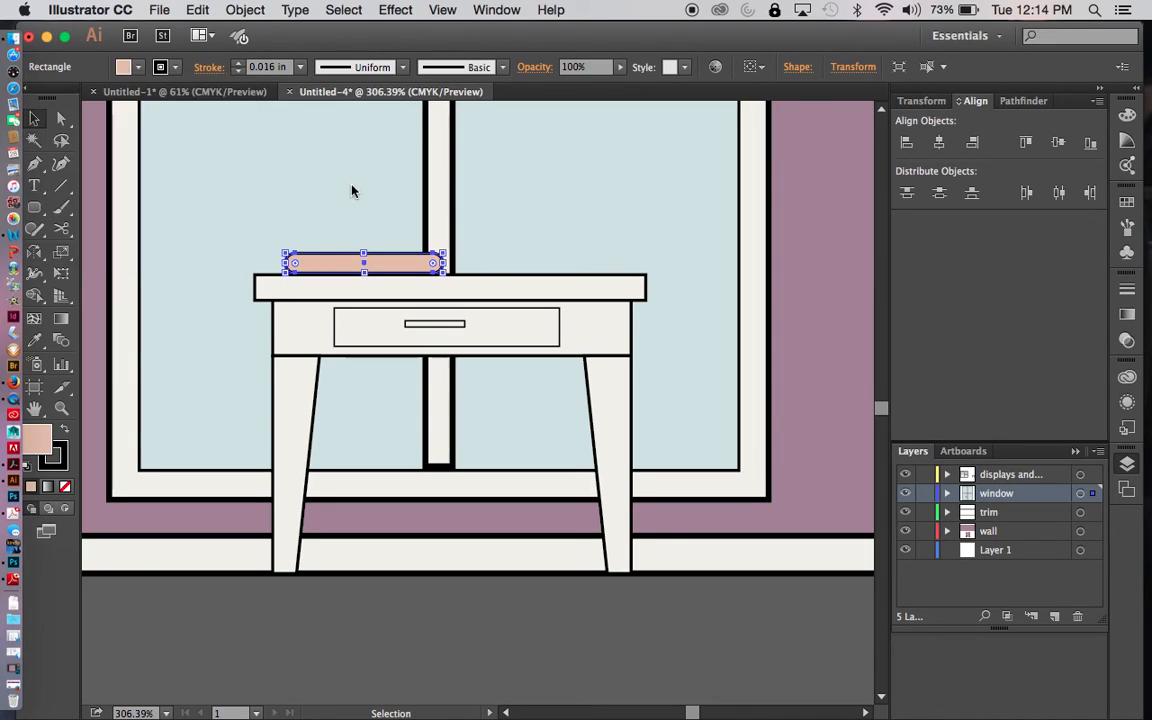
- Duplicate the peach rounded rectangle upward to form a stack of four on the tabletop
click(380, 231)
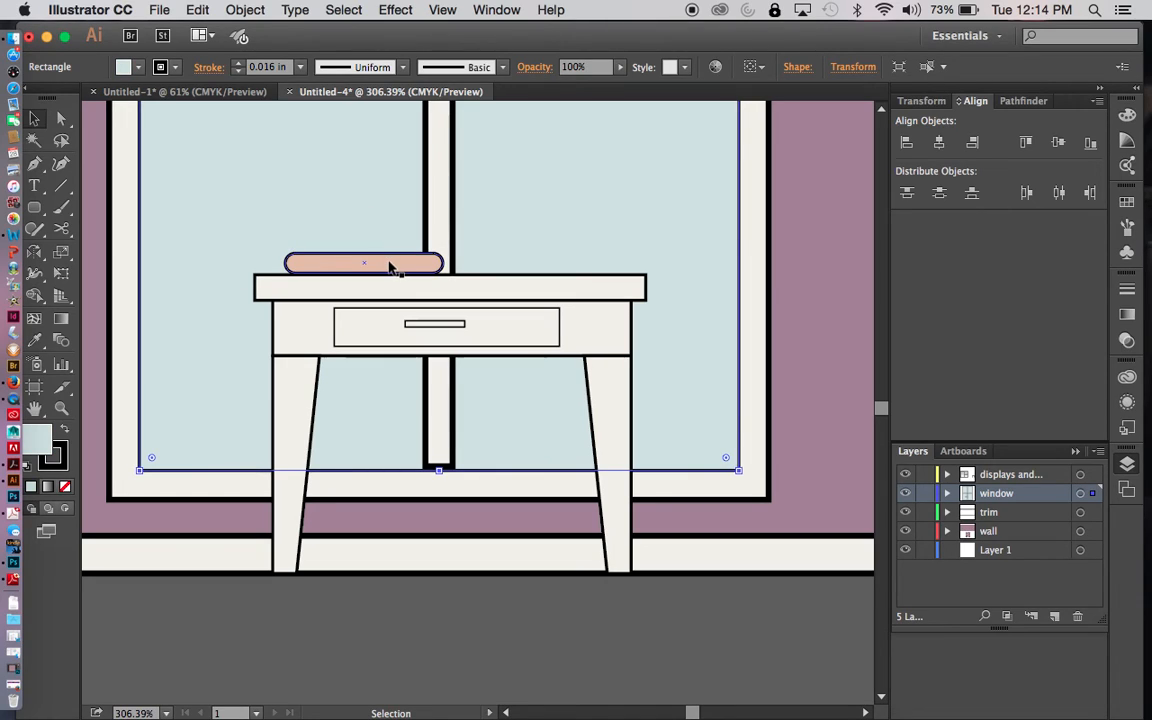
click(389, 265)
alt+drag(389, 265, 410, 205)
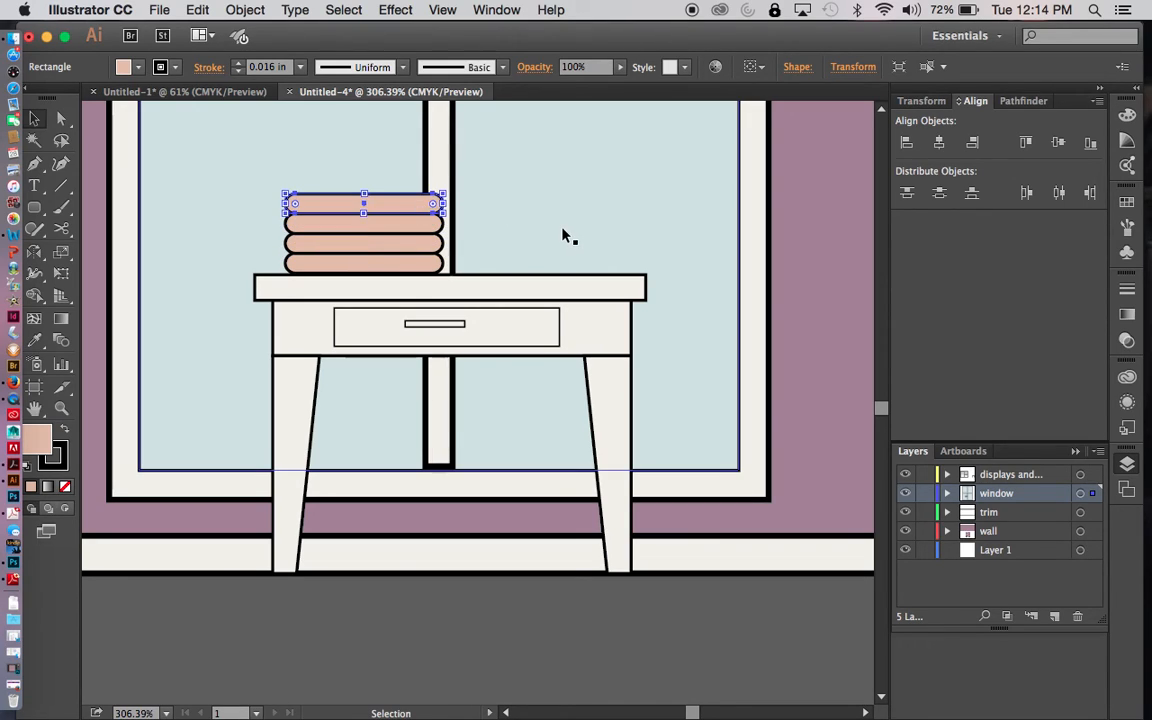
click(563, 234)
key(super+minus)
key(super+minus)
key(super+minus)
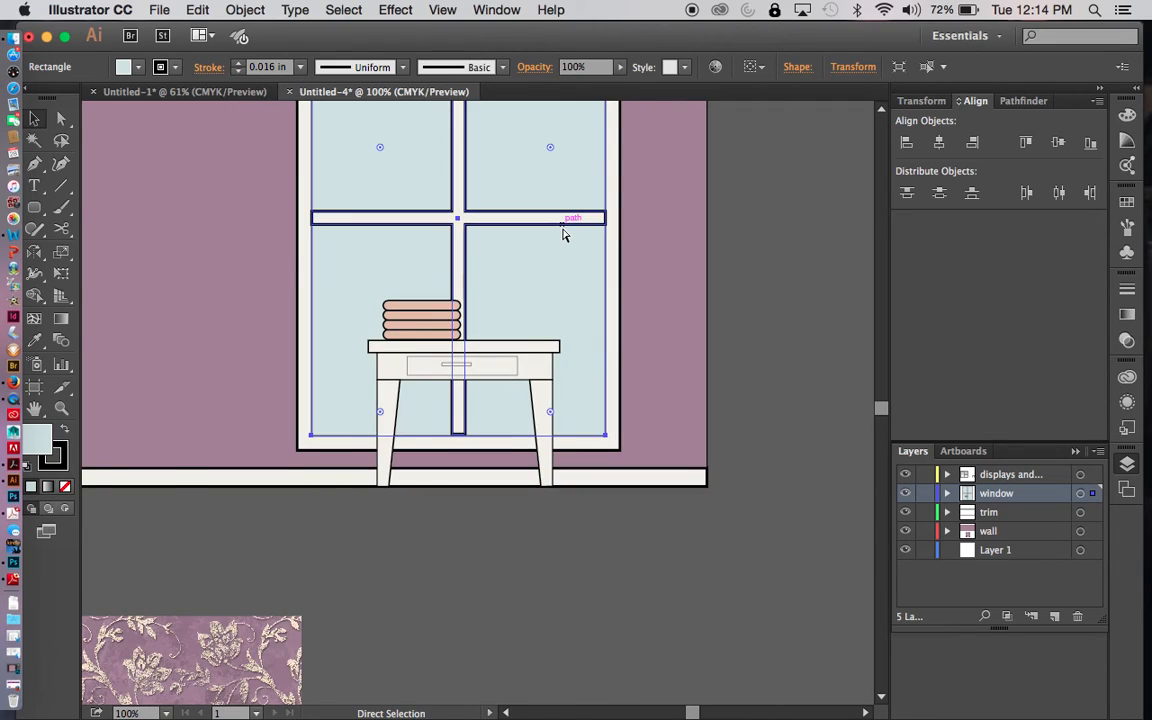
key(super+0)
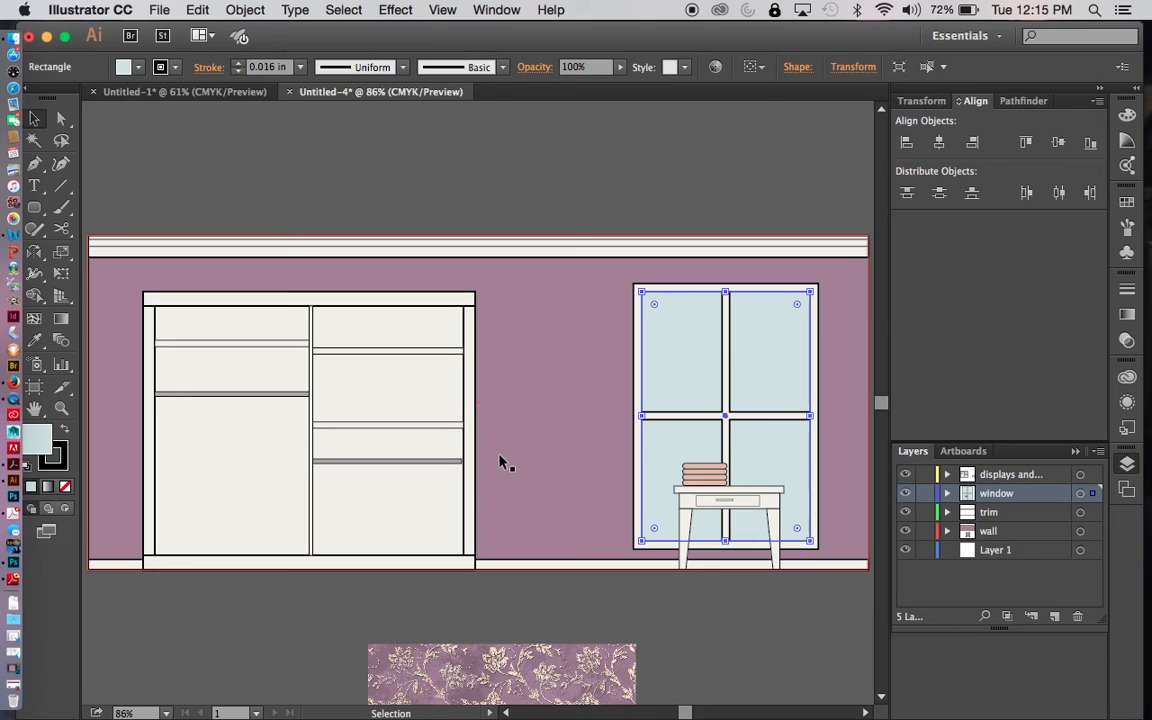
- Lock every layer except wall and move the wallpaper image up so it overlaps the crown trim and upper wall
click(926, 513)
click(924, 496)
click(925, 475)
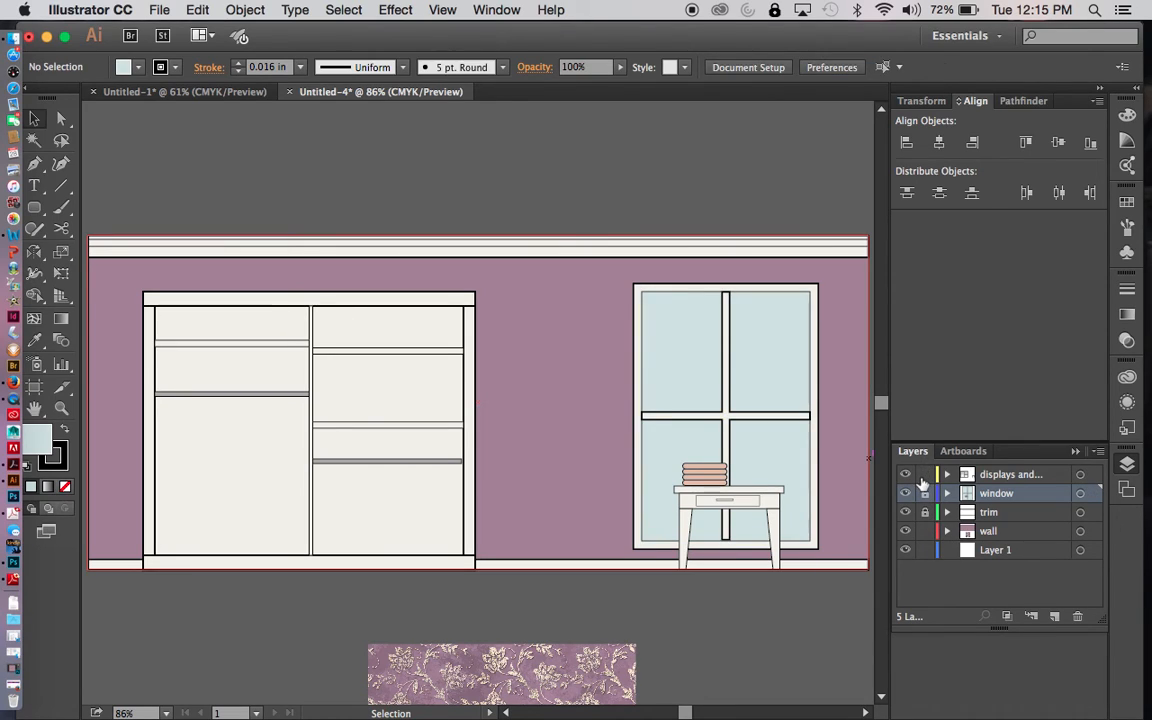
click(925, 551)
drag(588, 674, 686, 170)
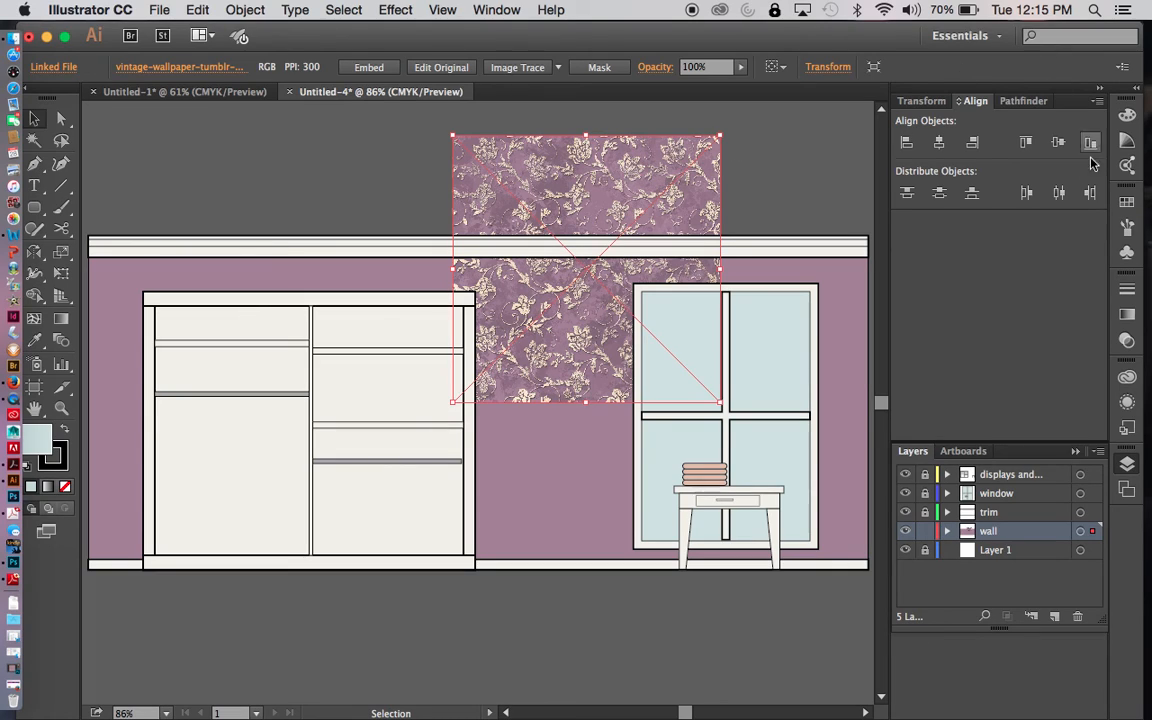
- Embed the linked wallpaper image and add it to the swatches as a pattern
click(1128, 204)
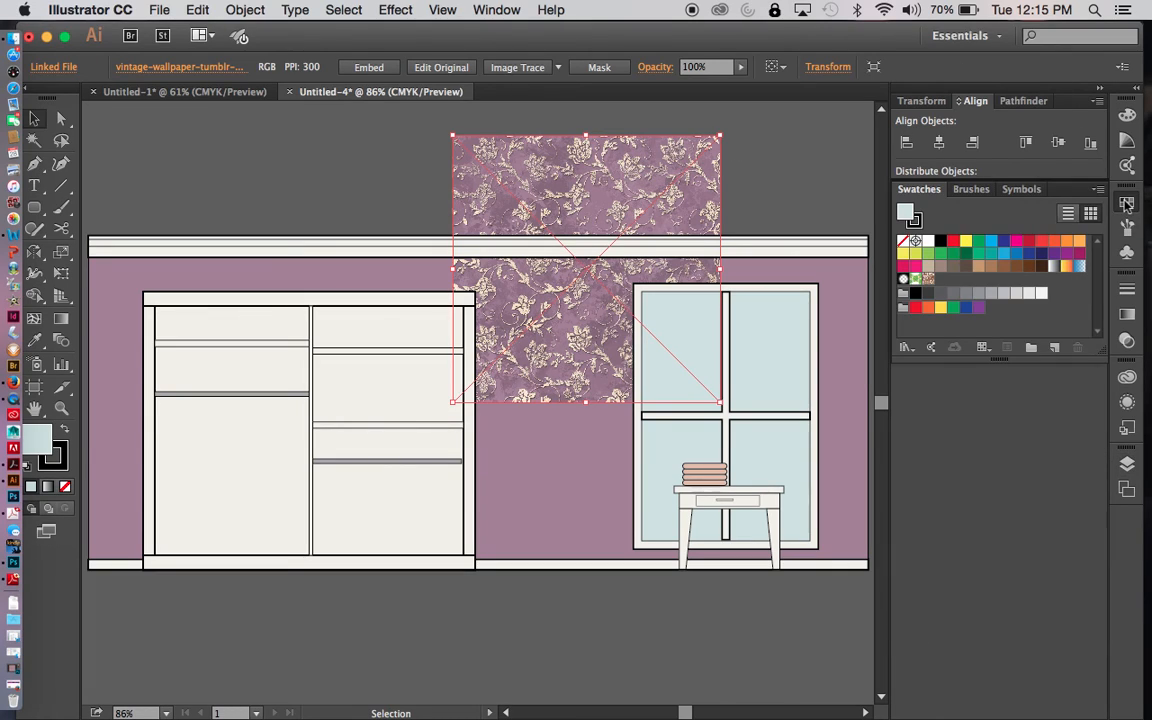
drag(645, 186, 954, 283)
drag(694, 200, 1033, 322)
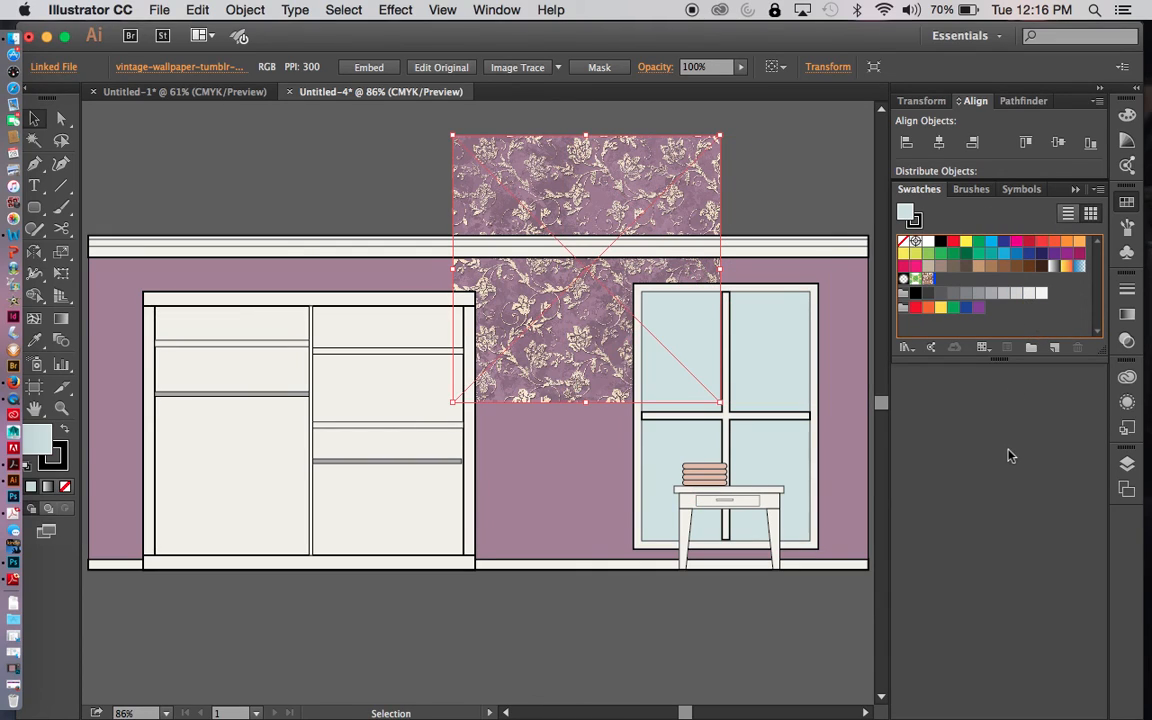
click(367, 67)
drag(600, 183, 950, 283)
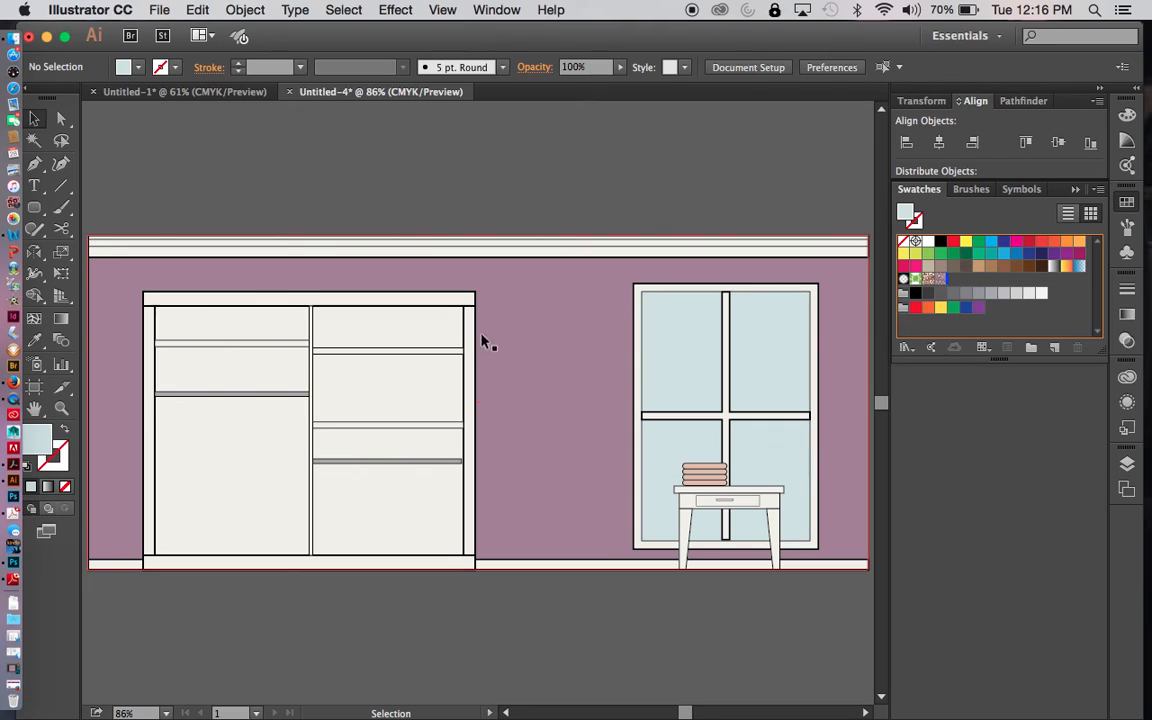
- Fill the purple wall rectangle with the floral wallpaper pattern swatch
click(1128, 464)
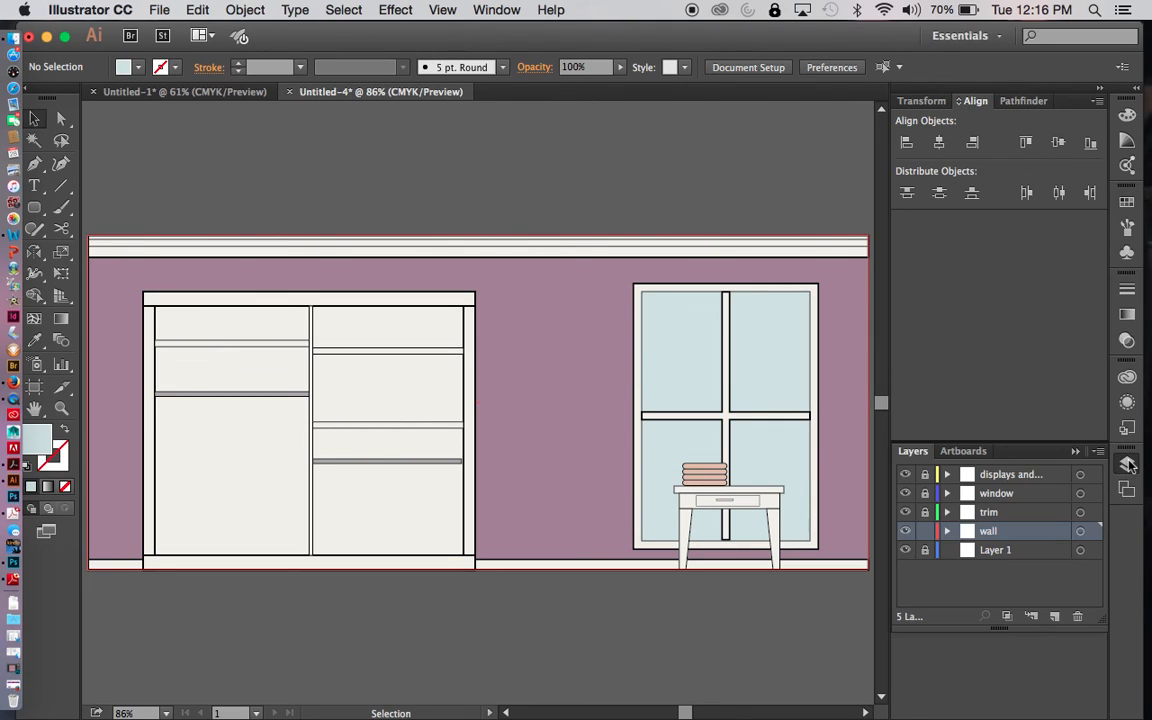
click(576, 430)
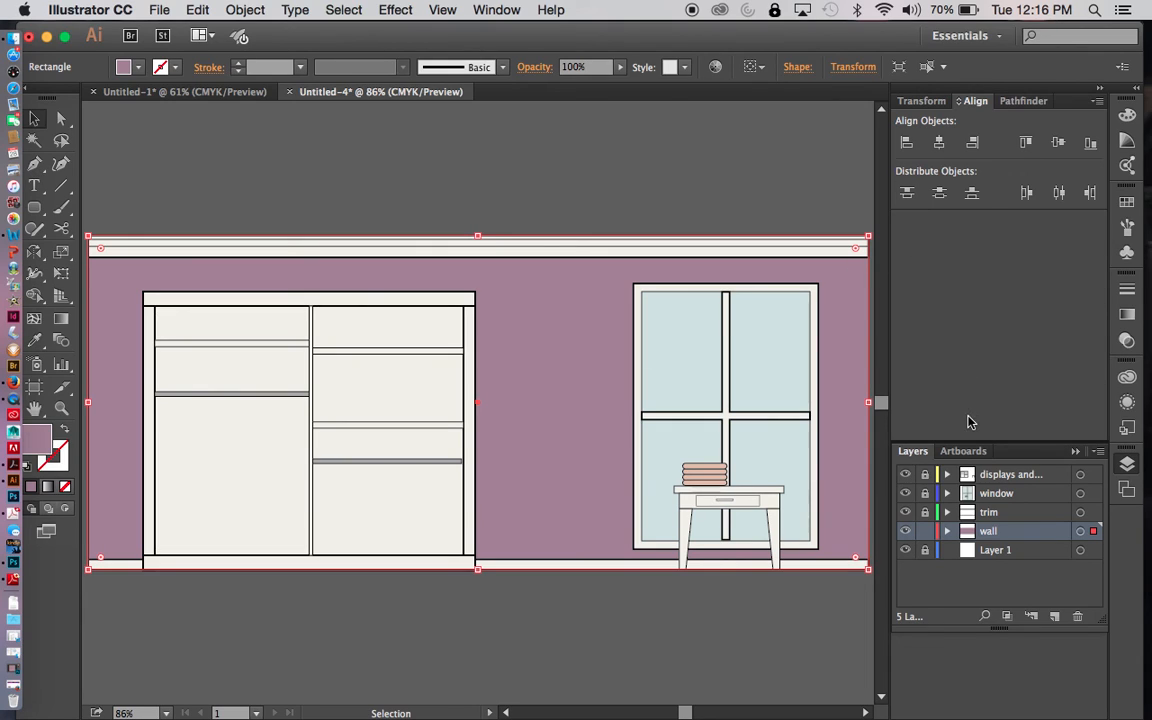
click(1126, 202)
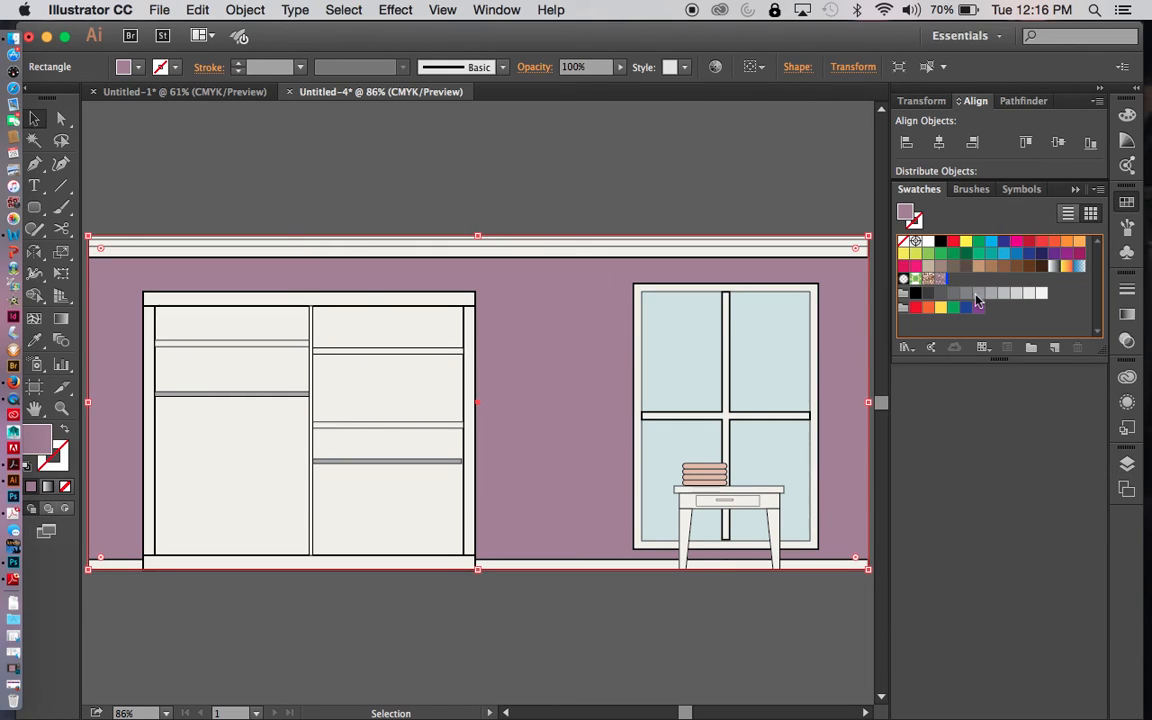
click(942, 283)
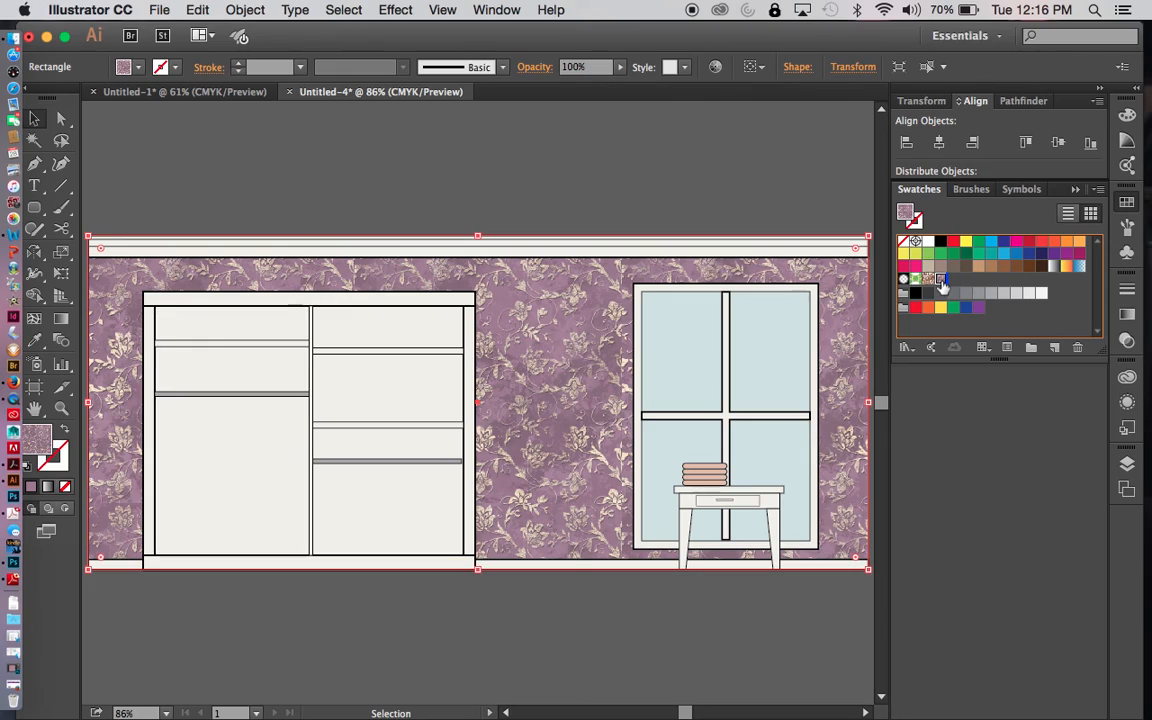